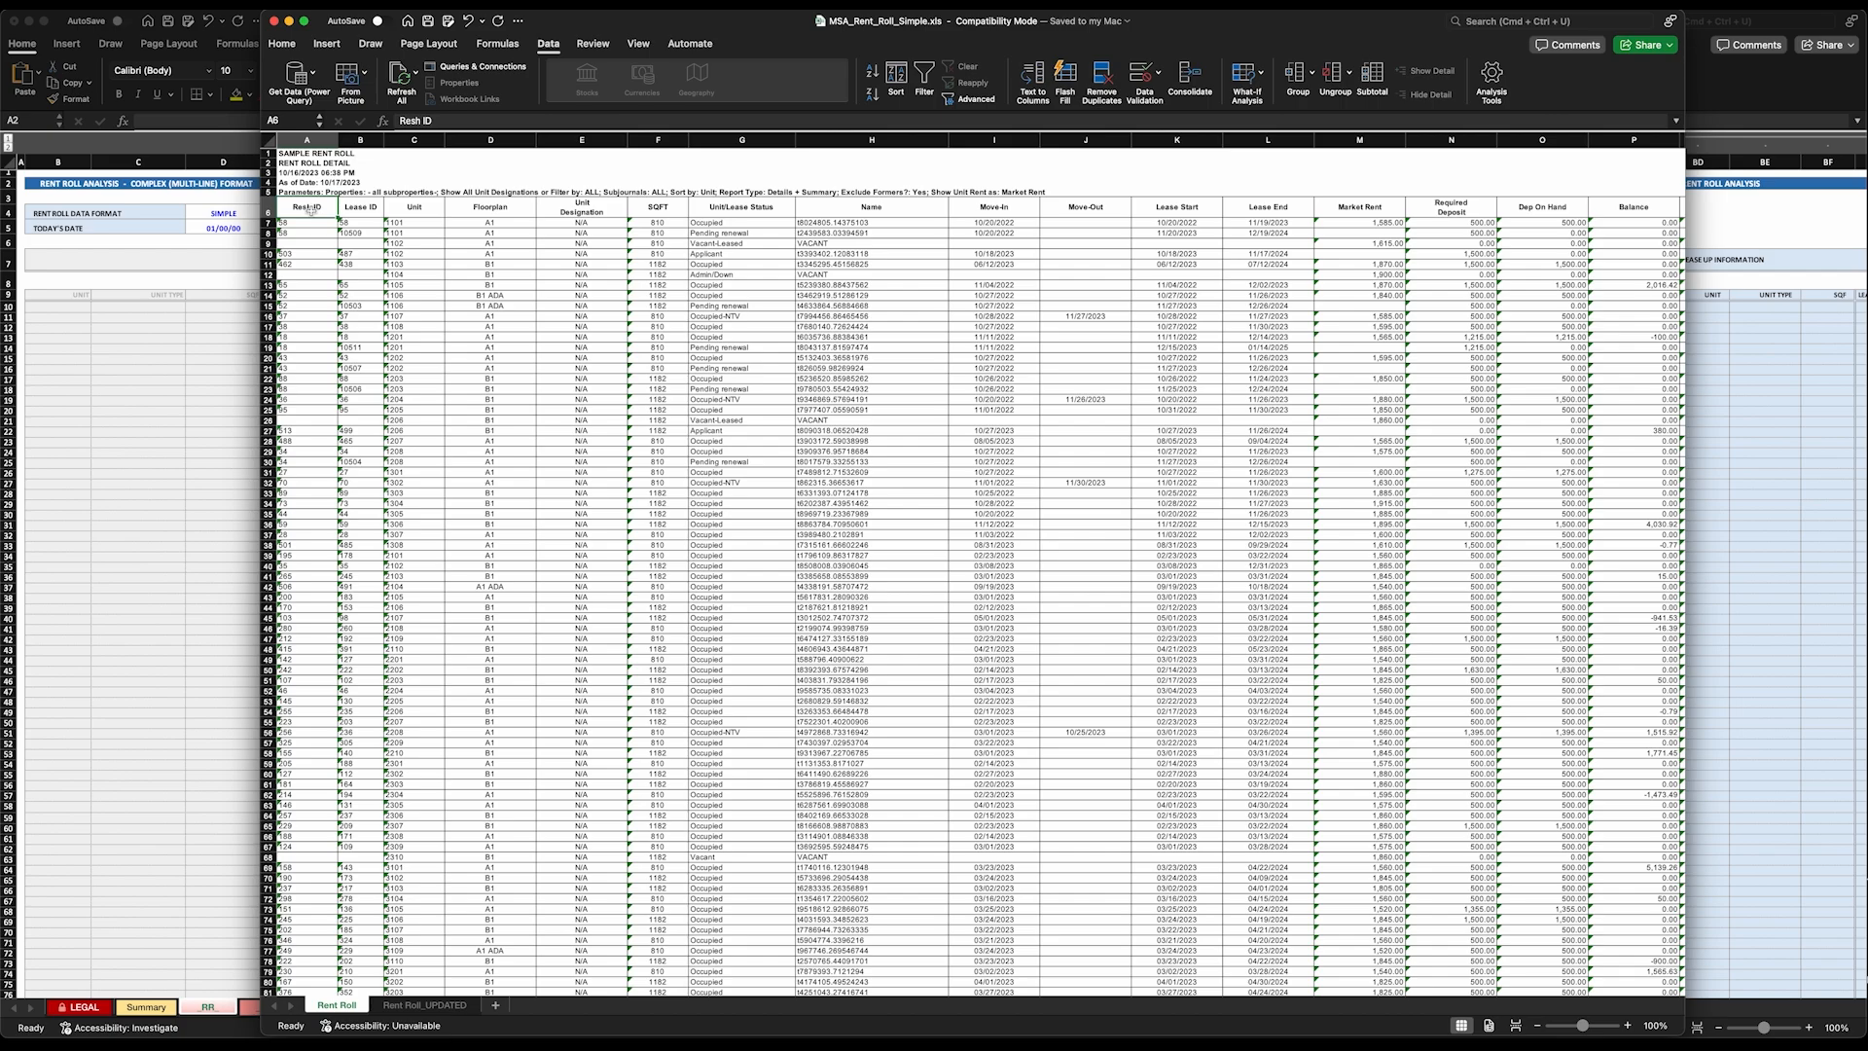
# Examine the column layout of the raw Rent Roll sheet and compare it with the Rent Roll_UPDATED sheet.
pyautogui.click(371, 206)
pyautogui.click(409, 208)
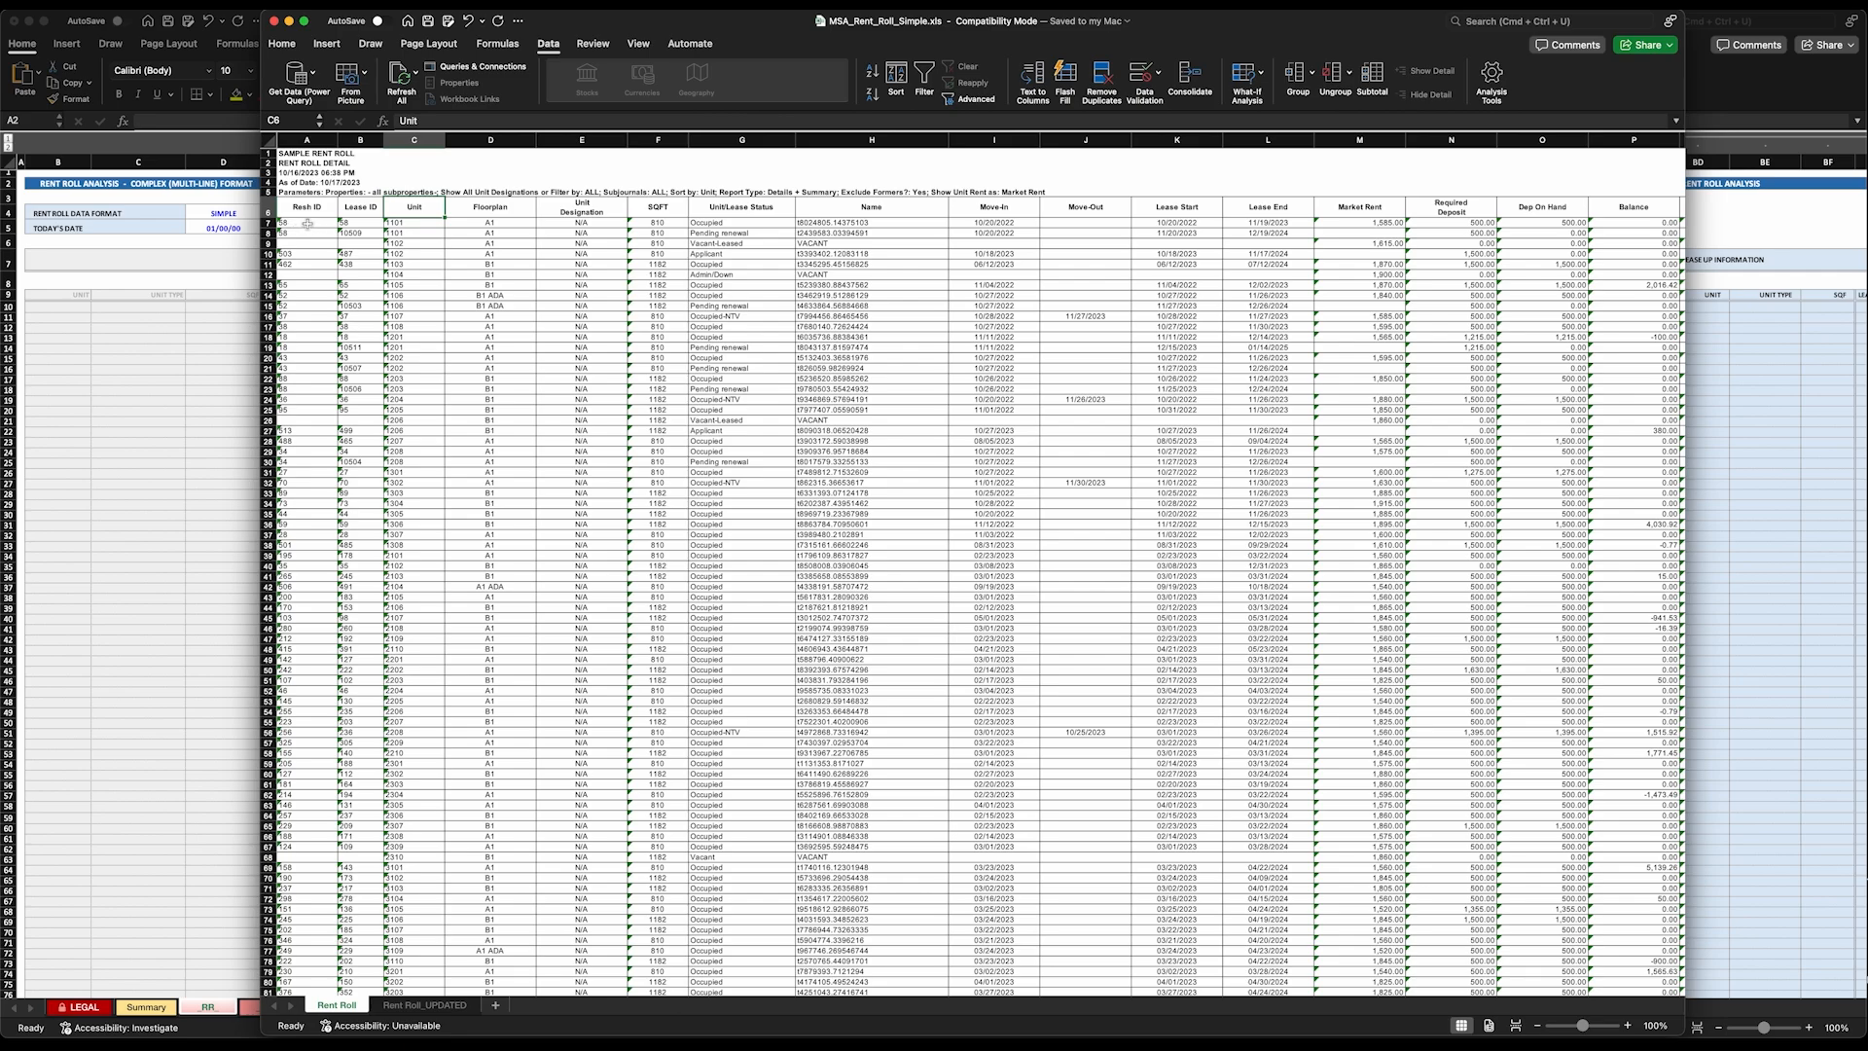
pyautogui.click(305, 224)
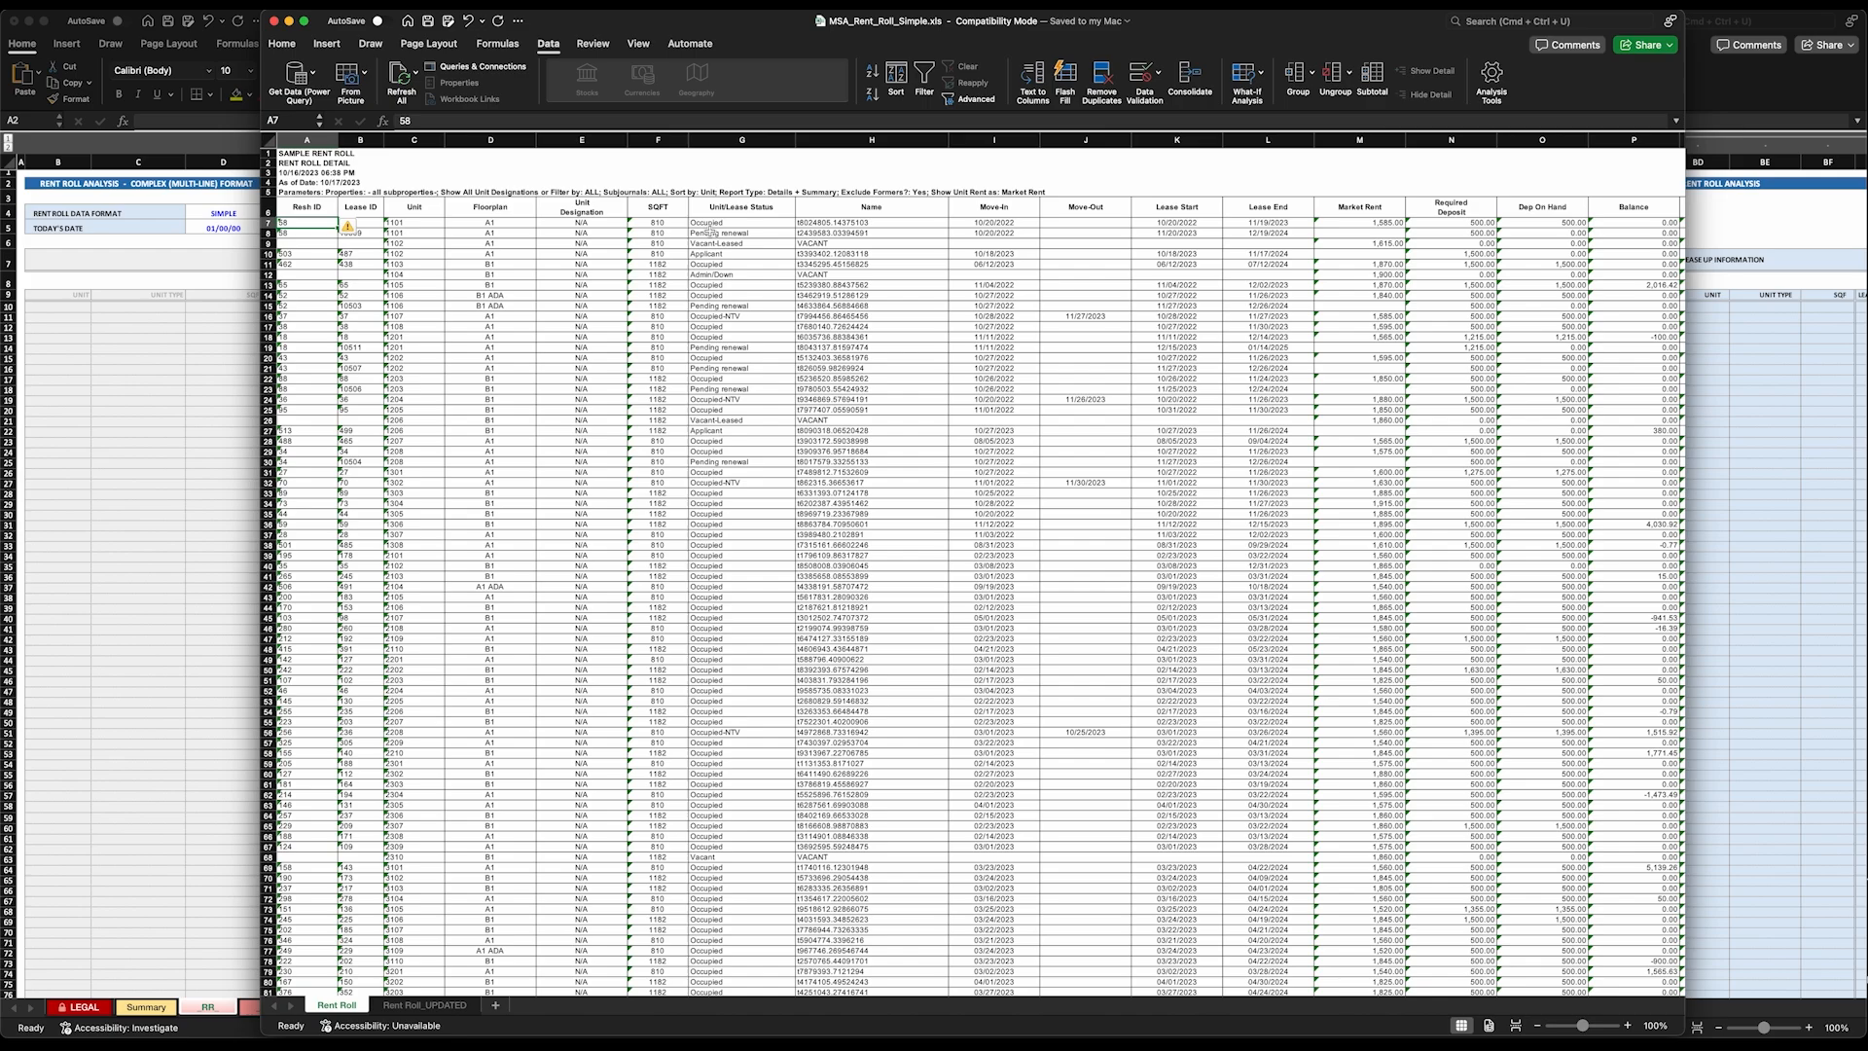
pyautogui.hscroll(1, 707, 230)
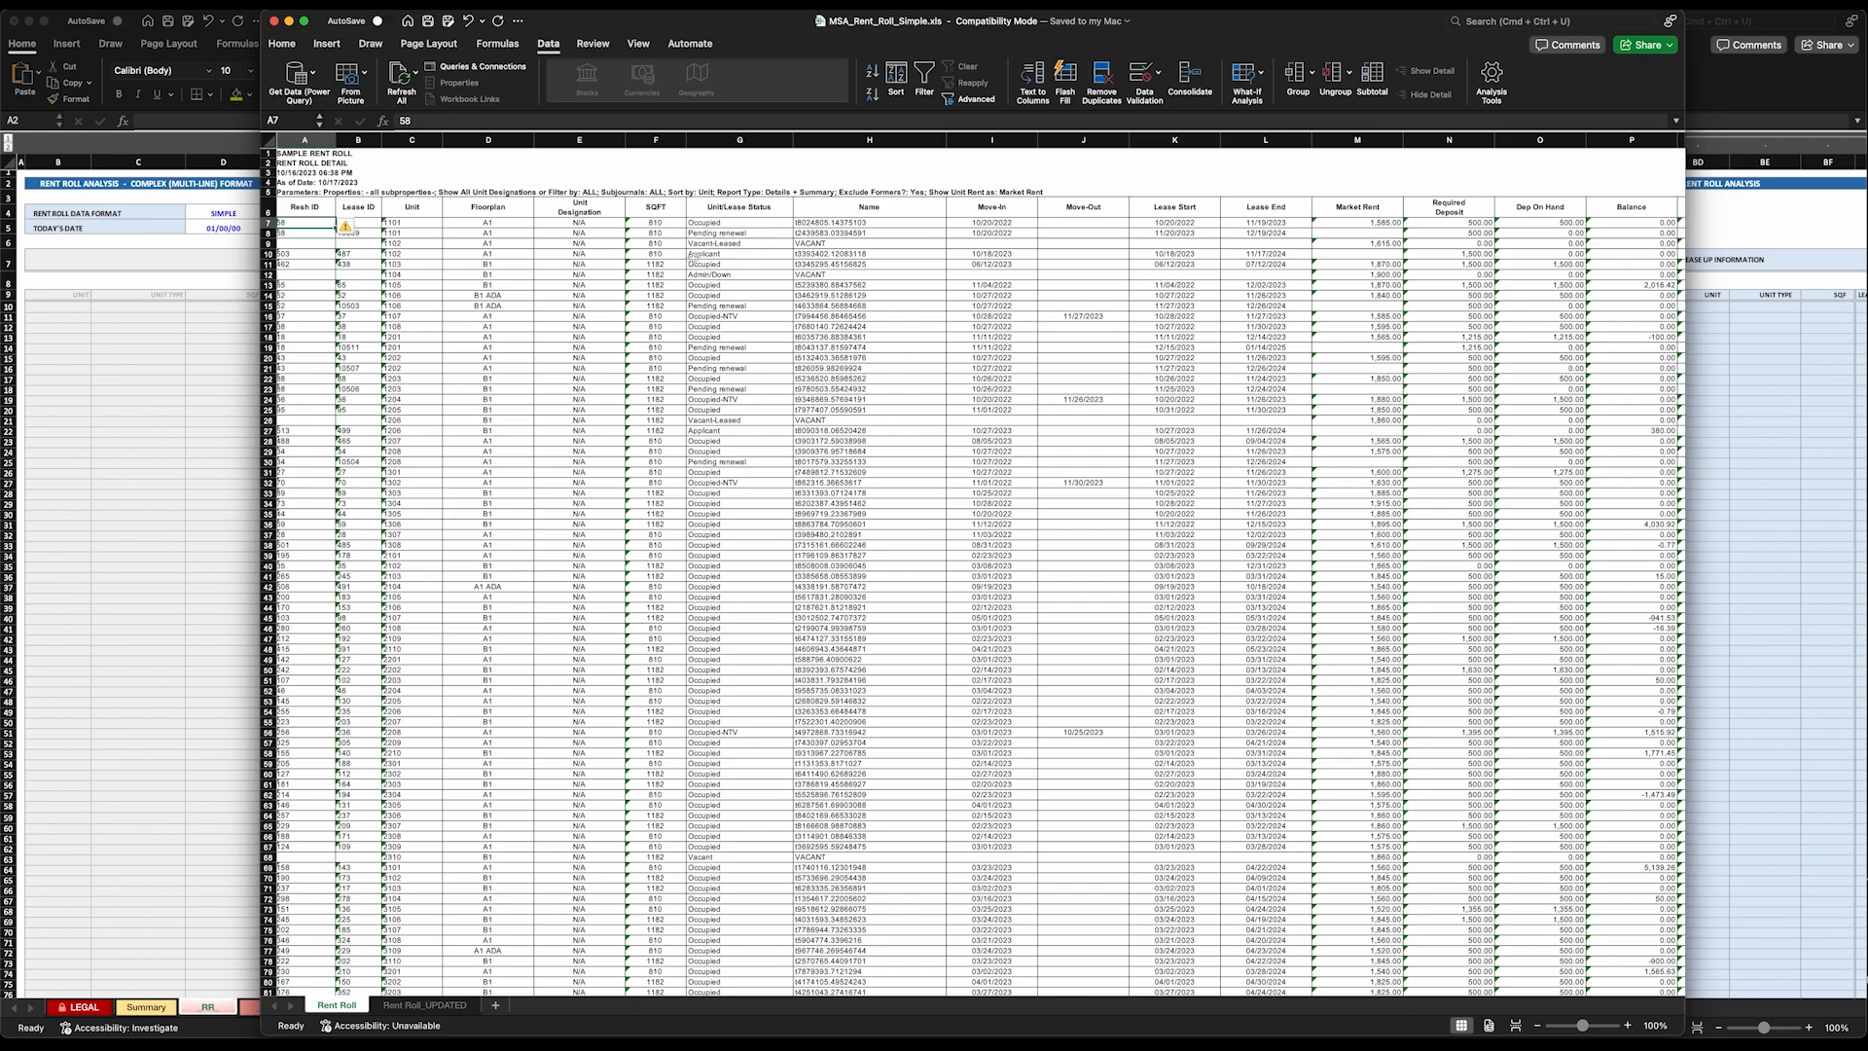
pyautogui.click(727, 255)
pyautogui.hscroll(2, 1129, 278)
pyautogui.hscroll(8, 1200, 276)
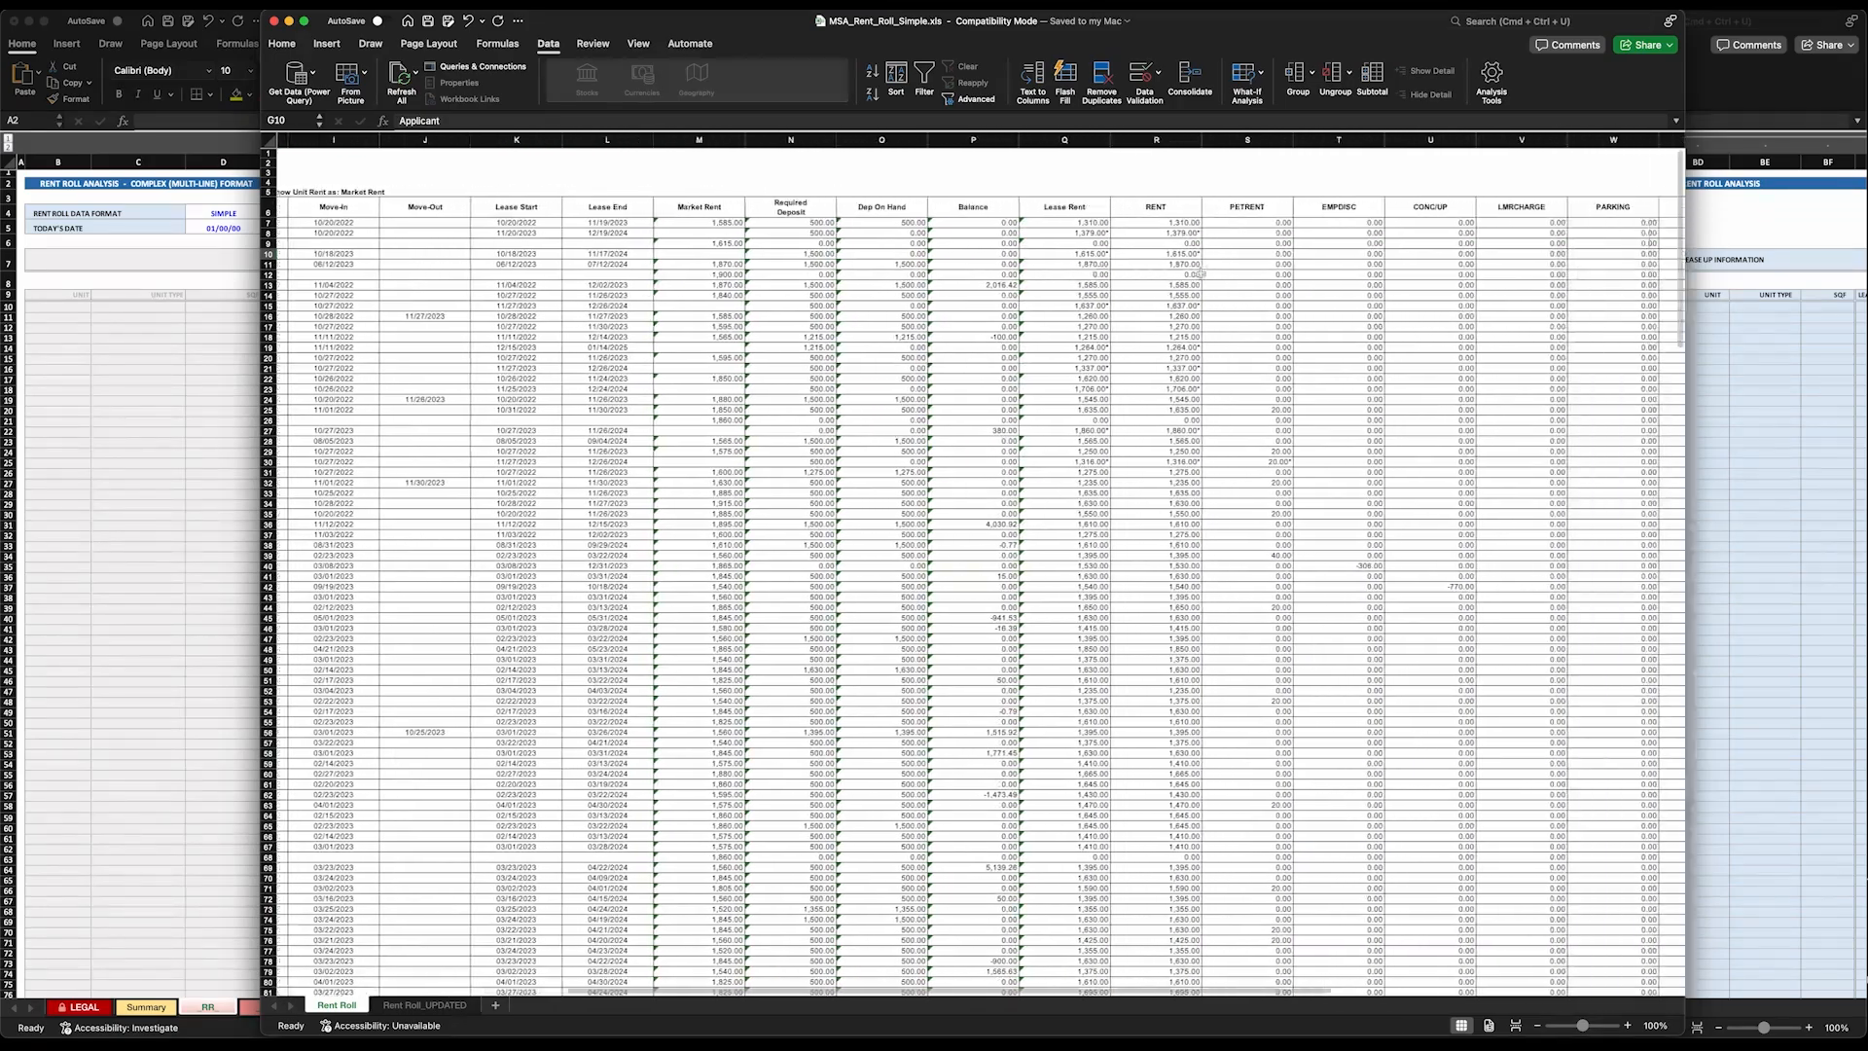
pyautogui.click(416, 1008)
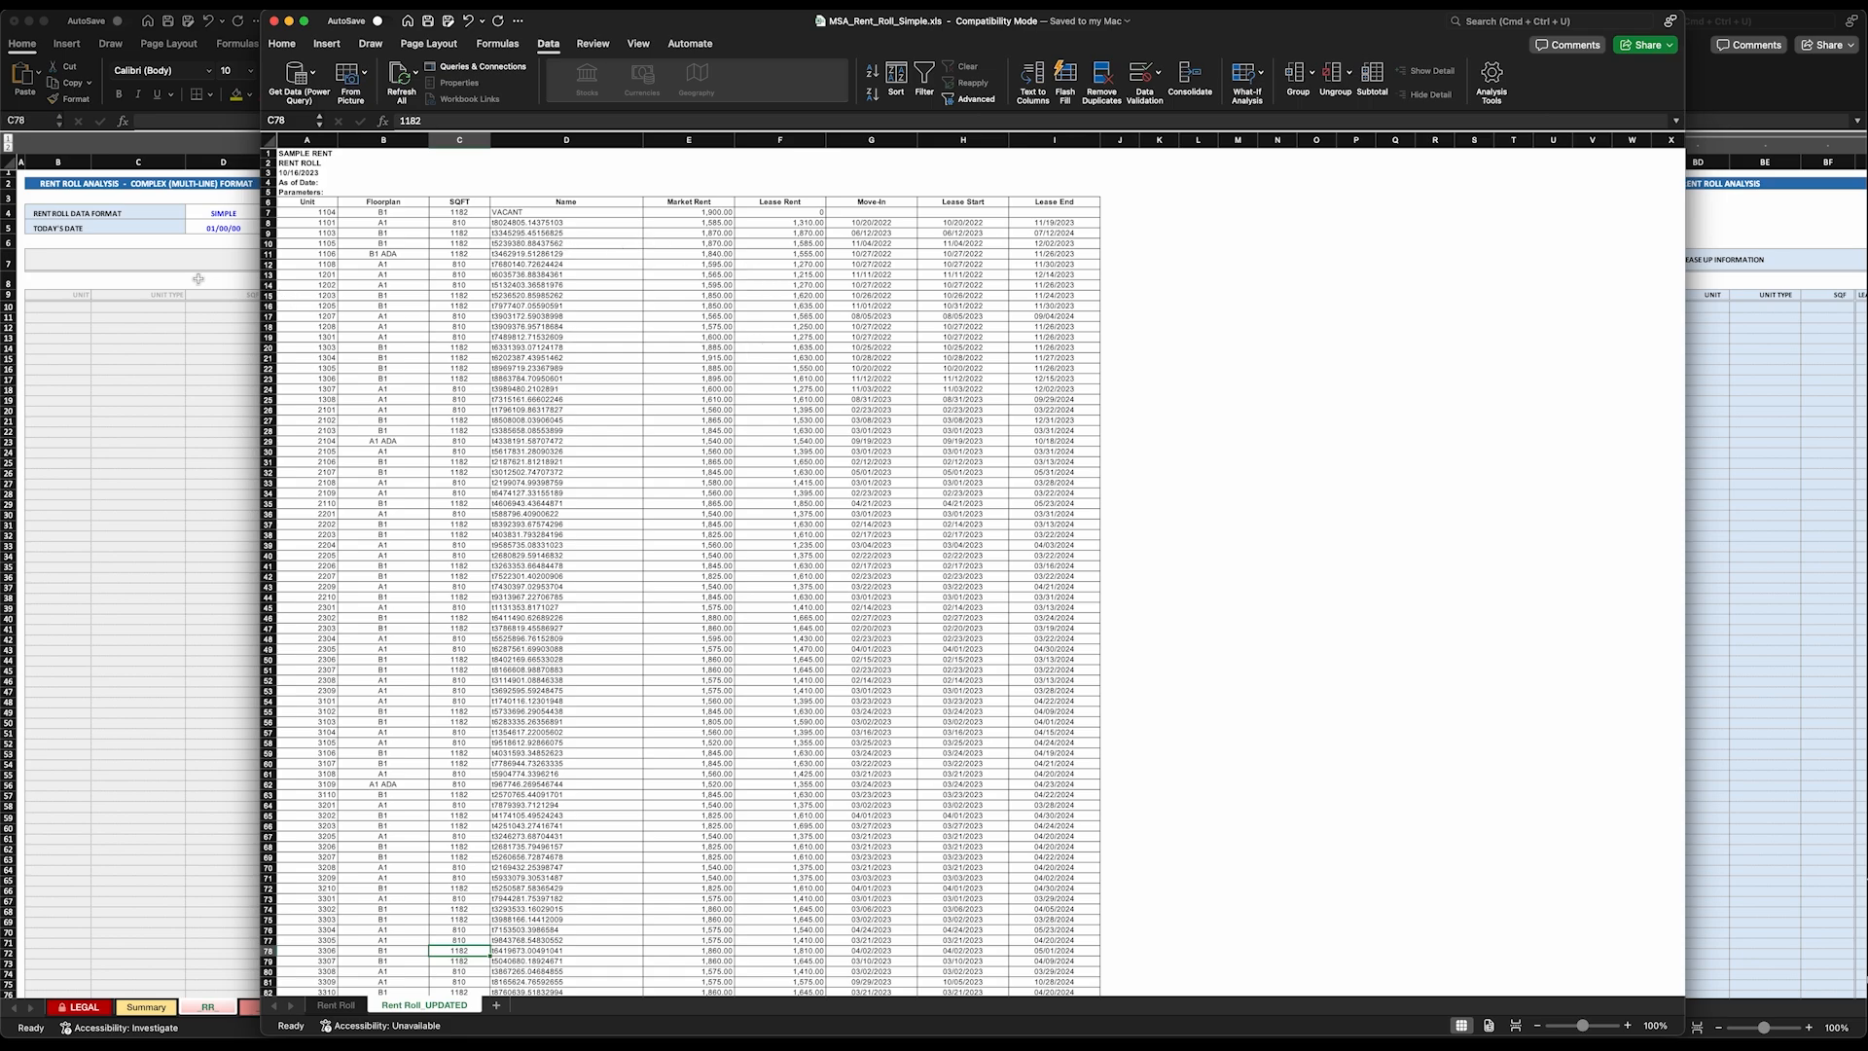
pyautogui.click(333, 1008)
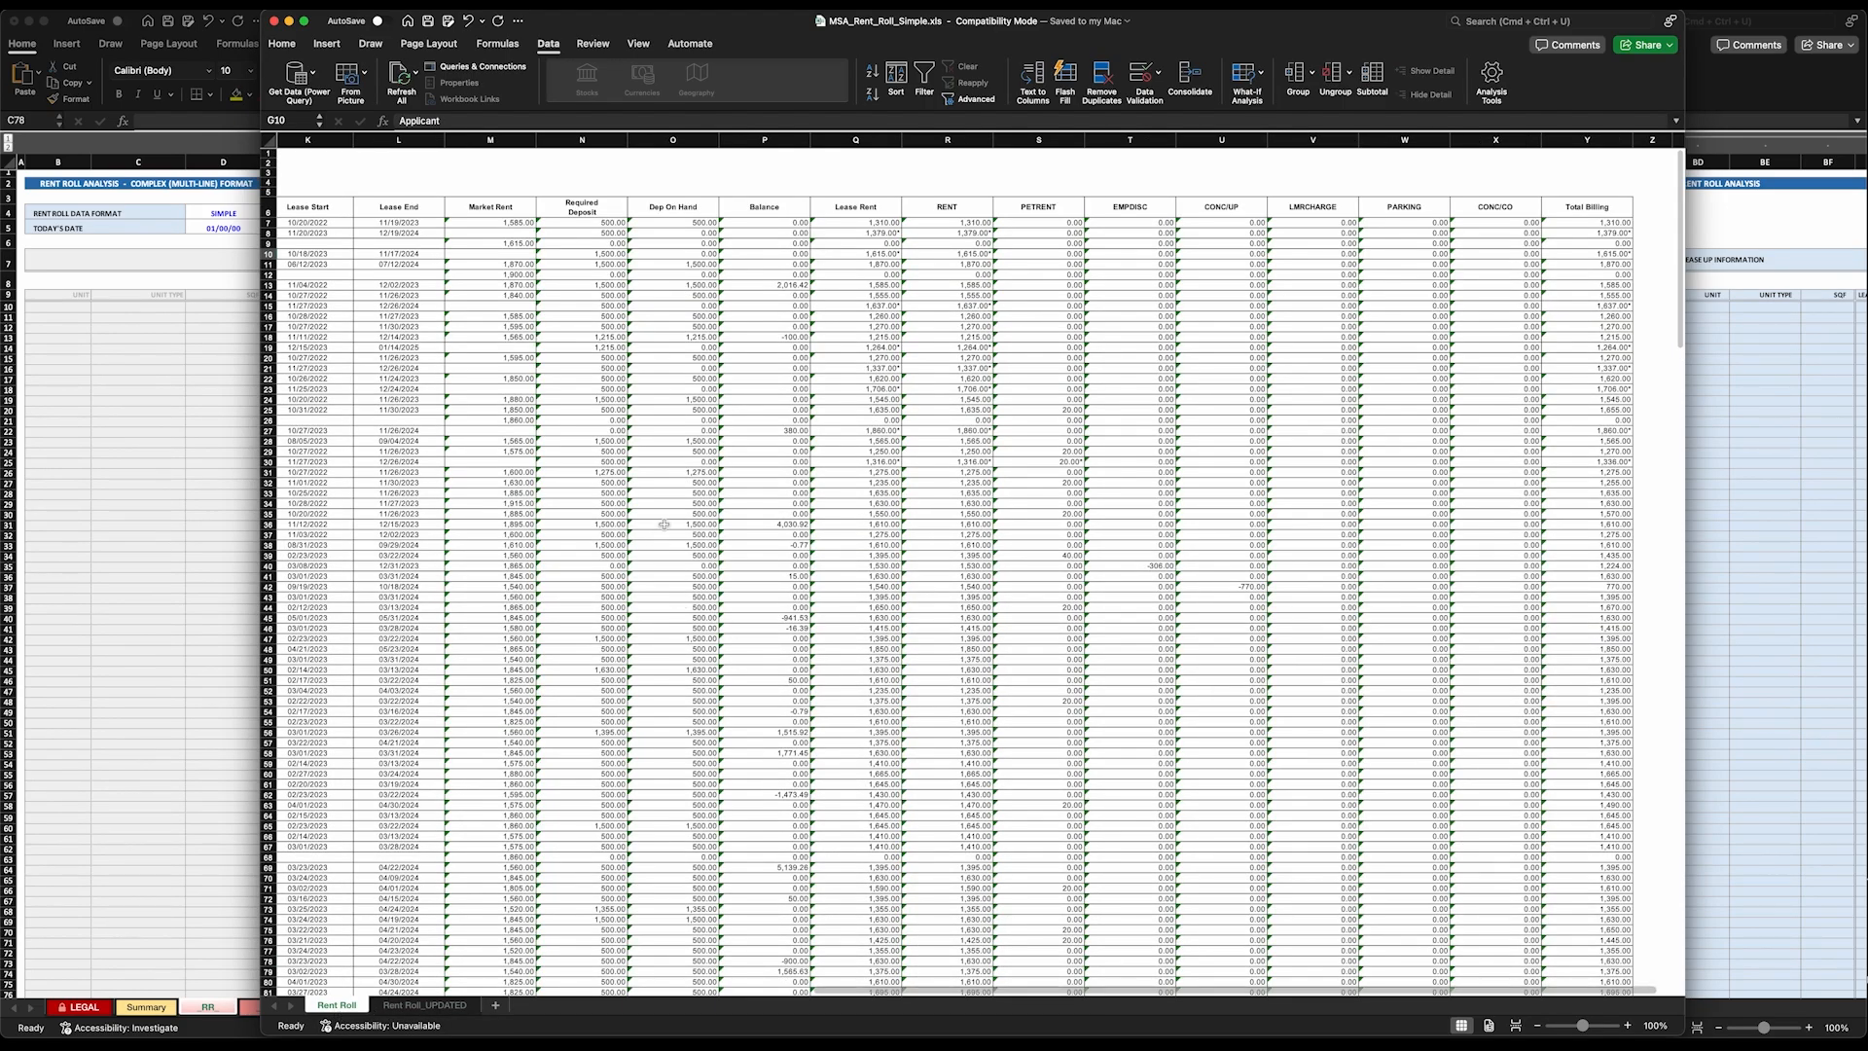
pyautogui.hscroll(-4, 582, 382)
pyautogui.hscroll(-6, 587, 384)
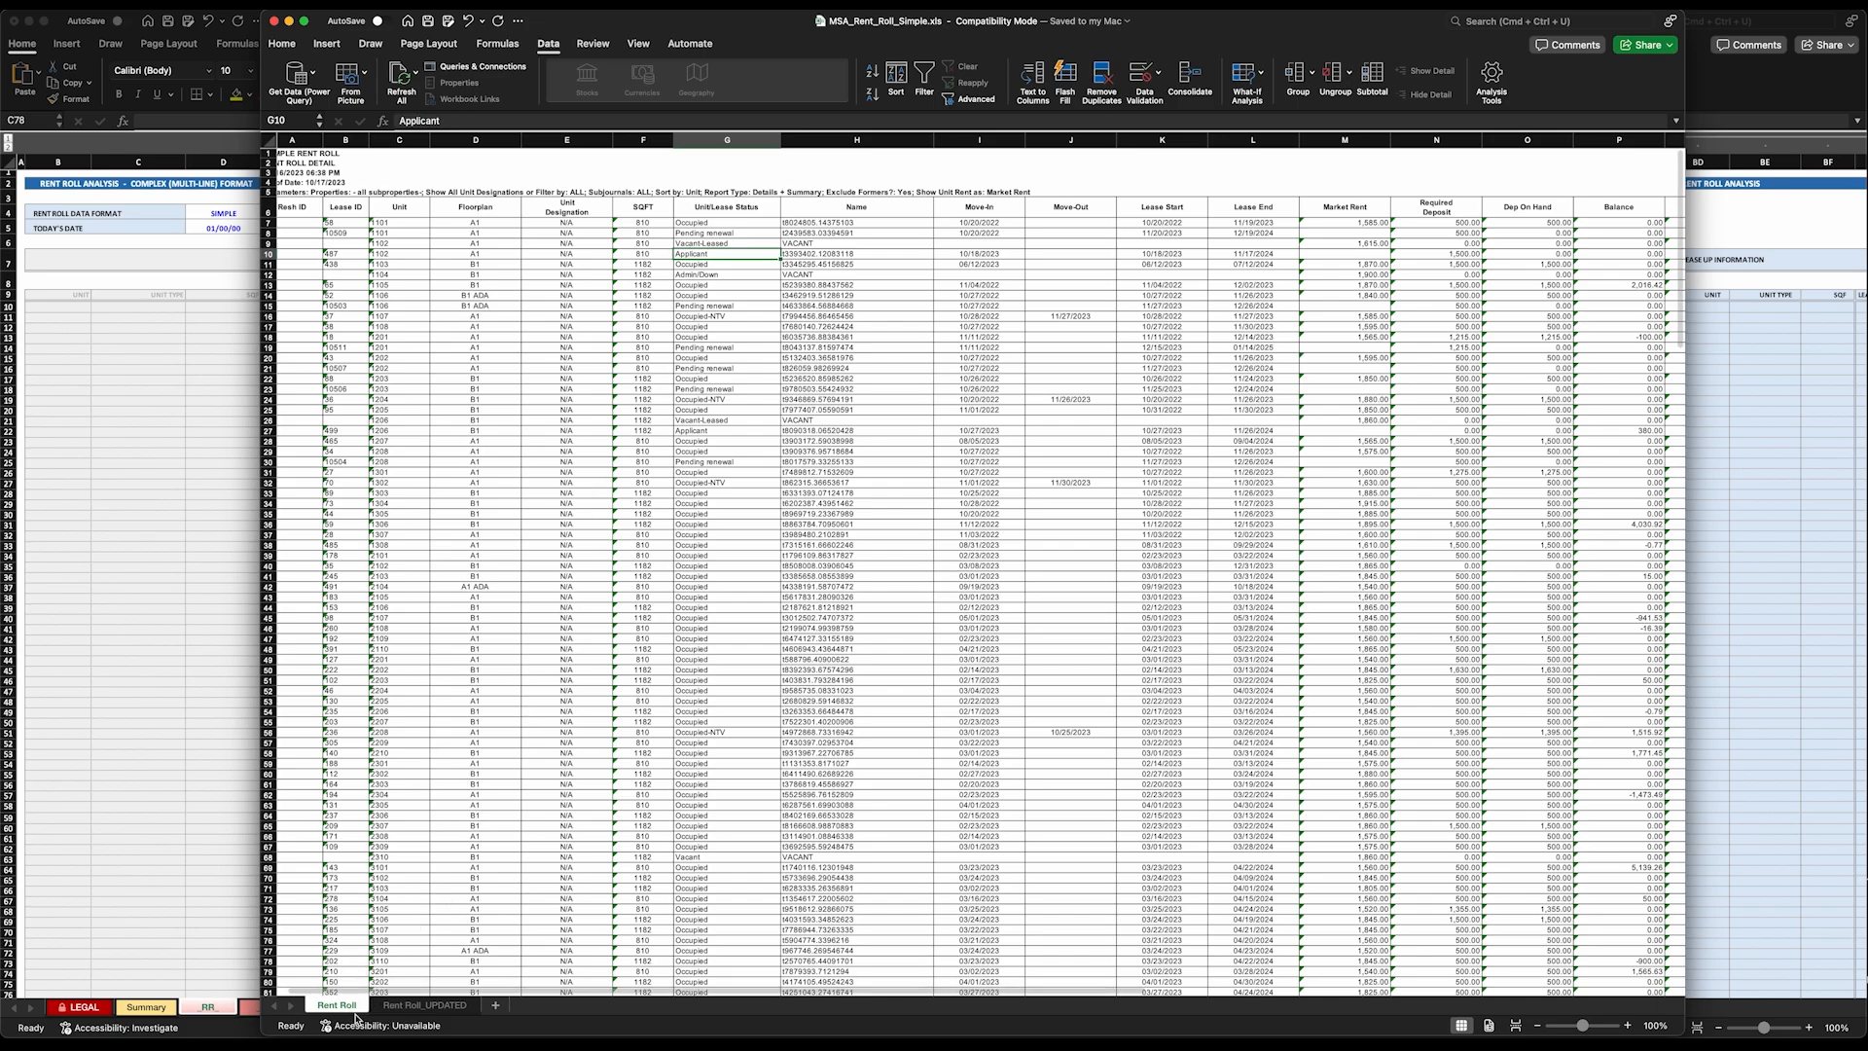
# Create a copy of the Rent Roll sheet at the end of the same workbook.
pyautogui.rightClick(326, 1010)
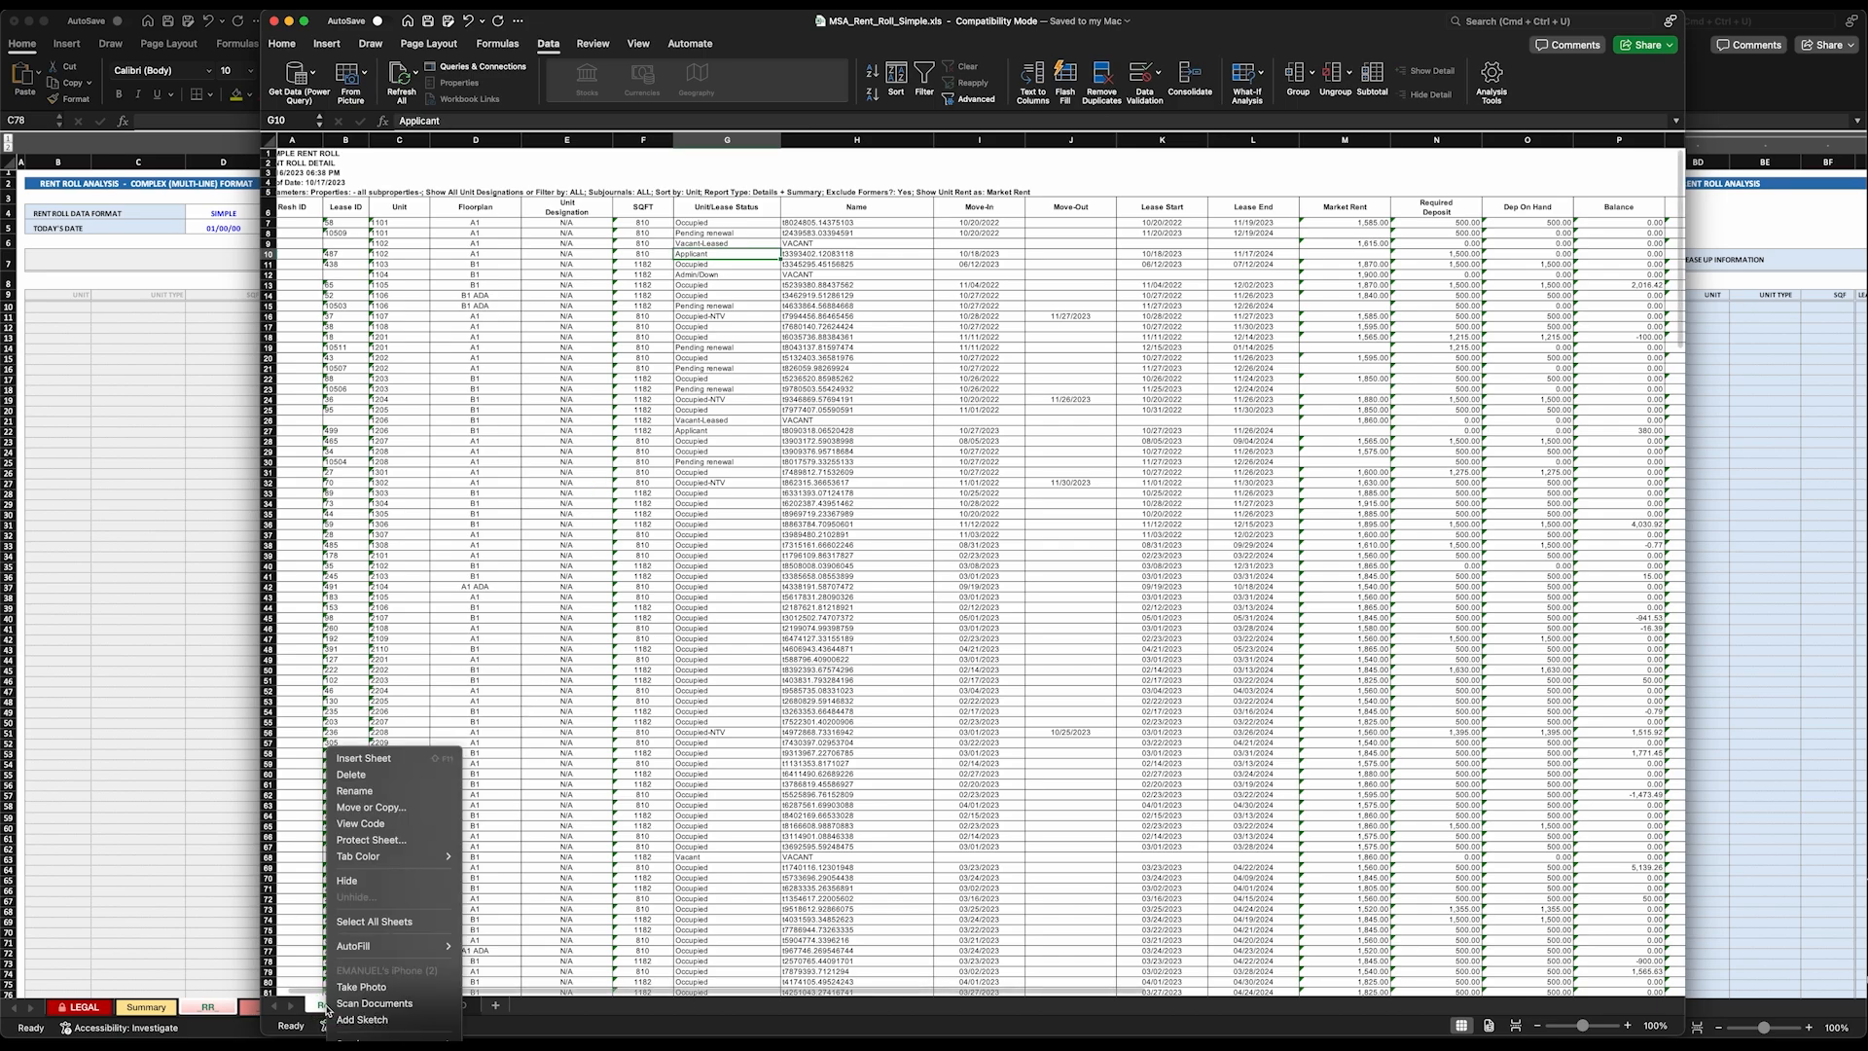
pyautogui.click(396, 808)
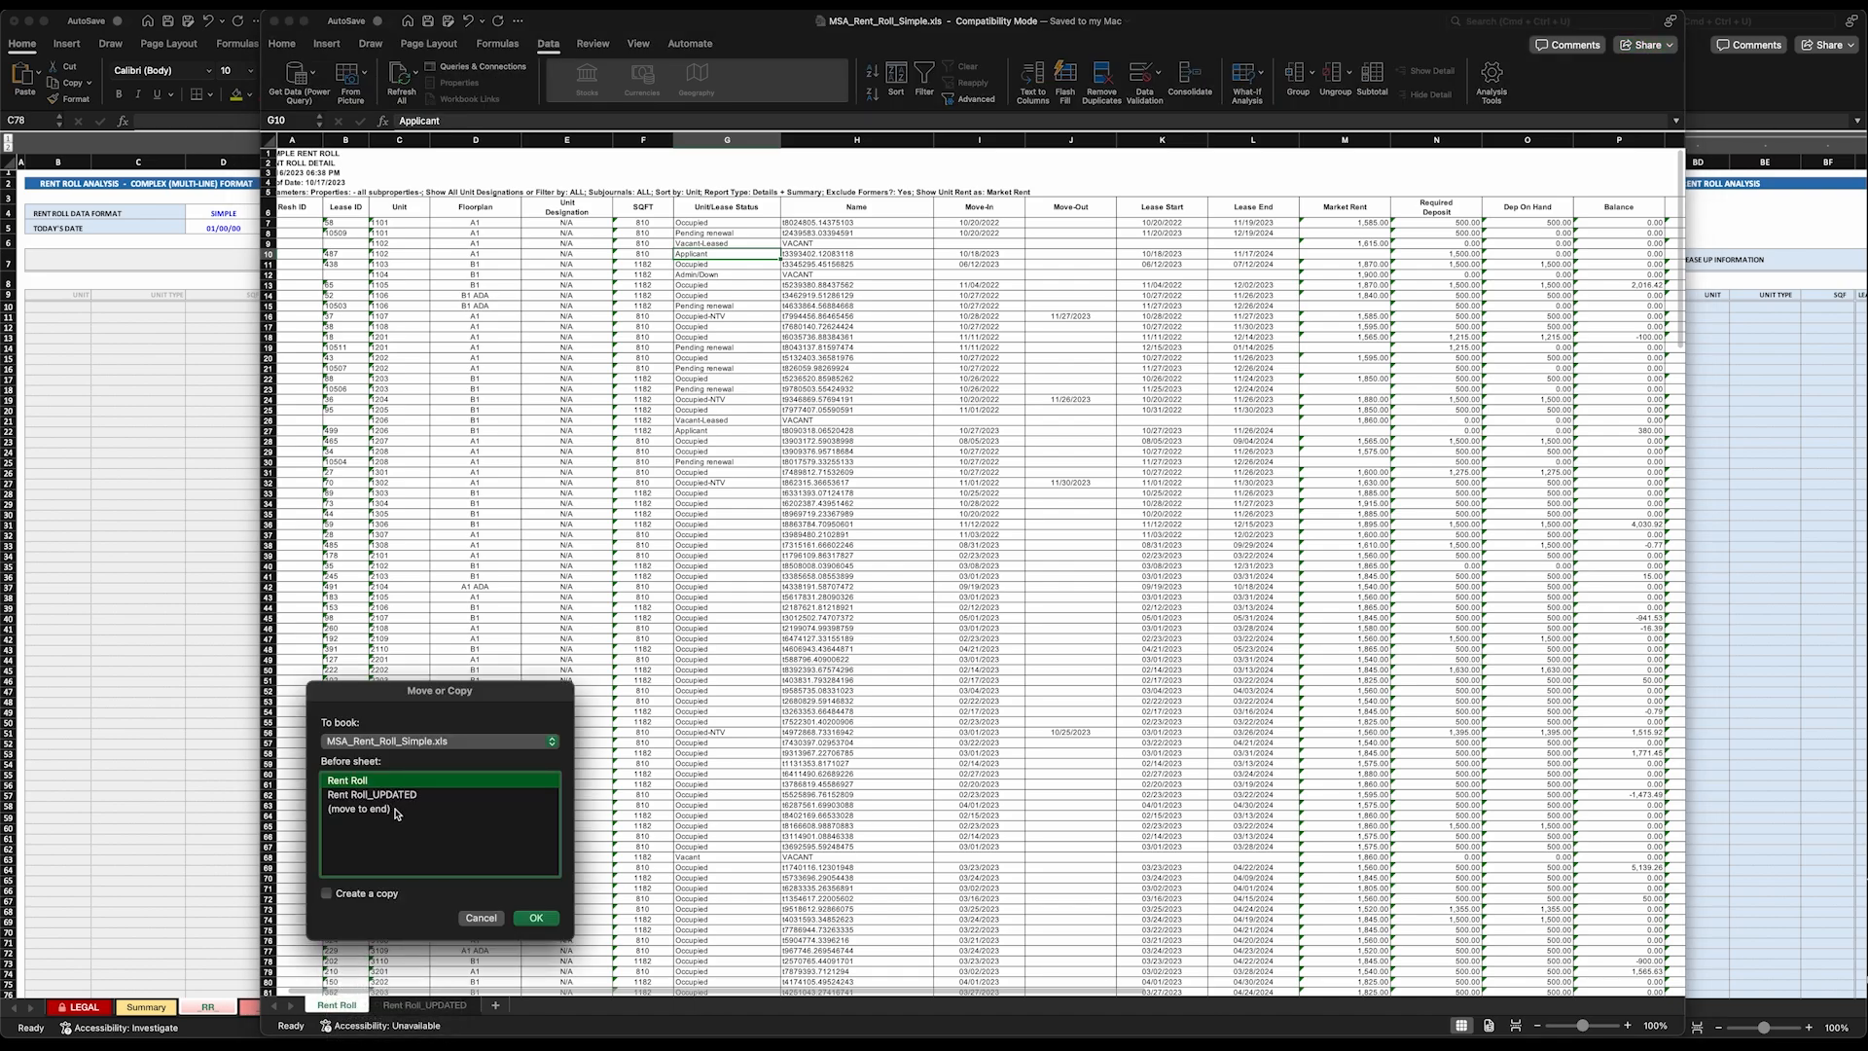
pyautogui.click(362, 811)
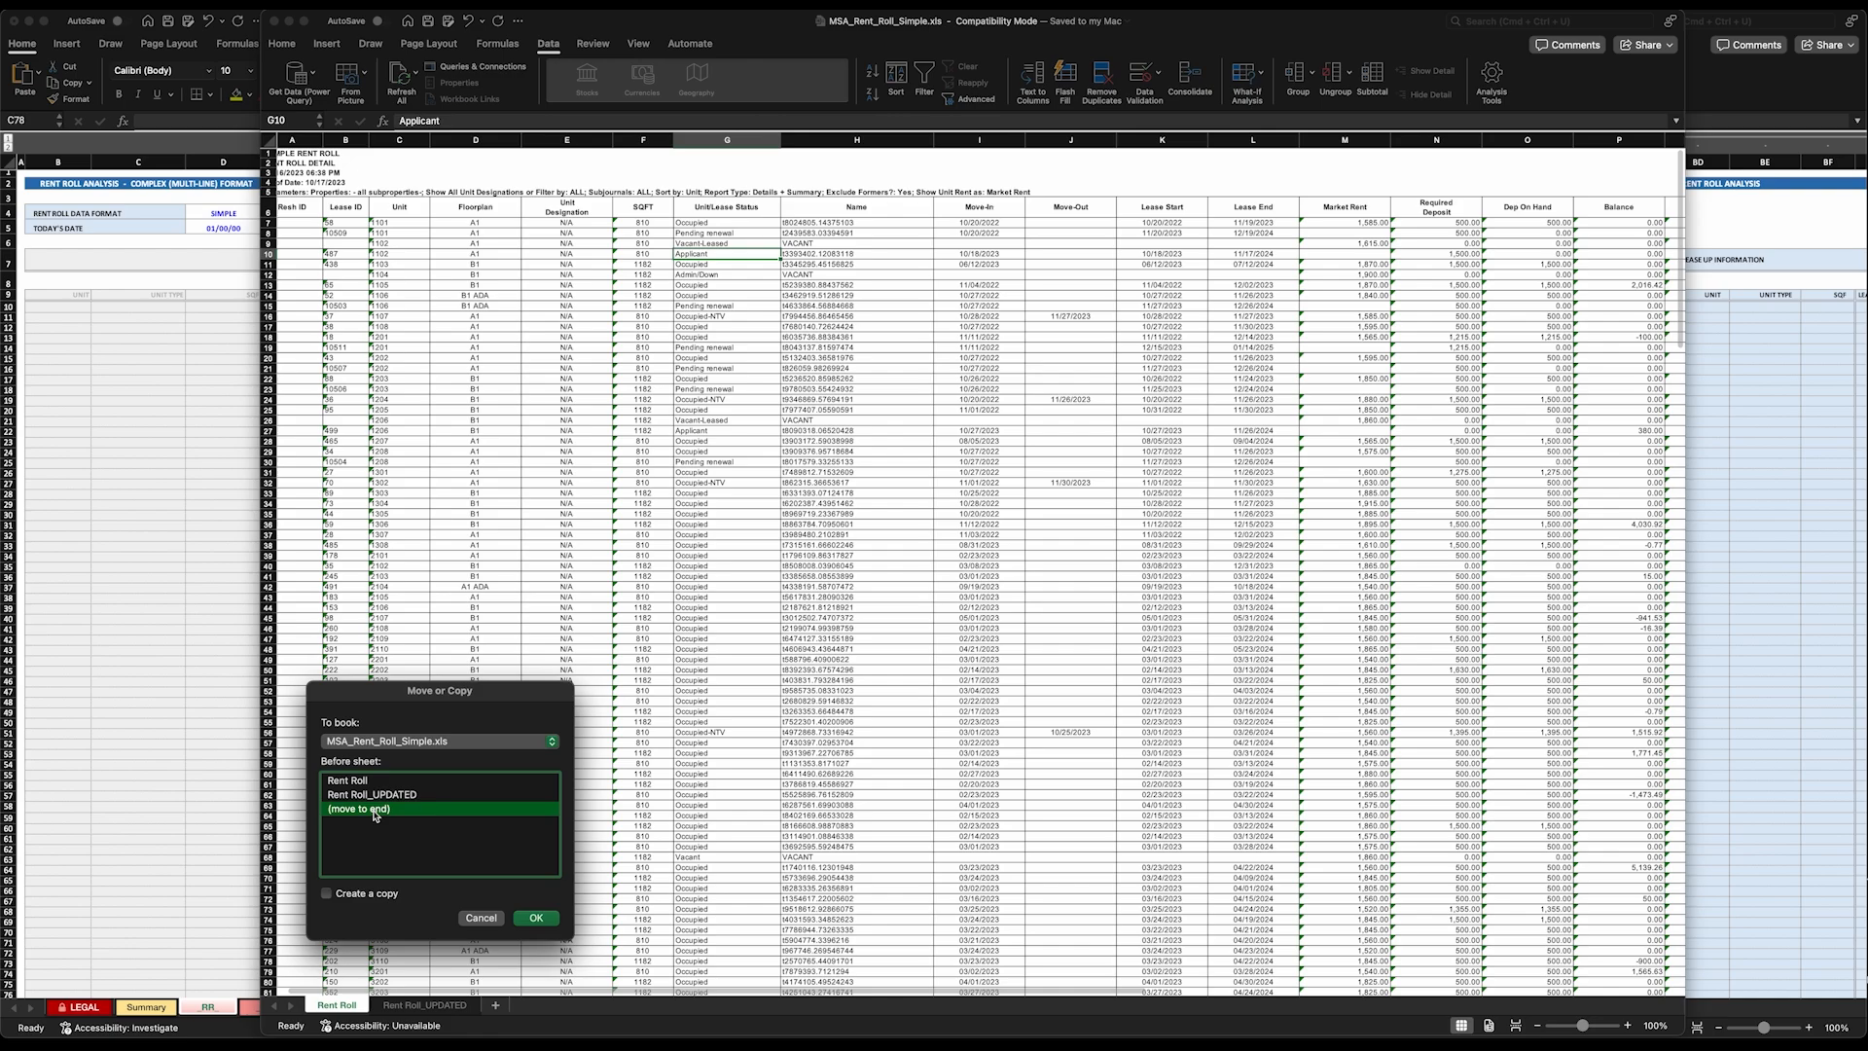
pyautogui.click(339, 899)
pyautogui.click(535, 919)
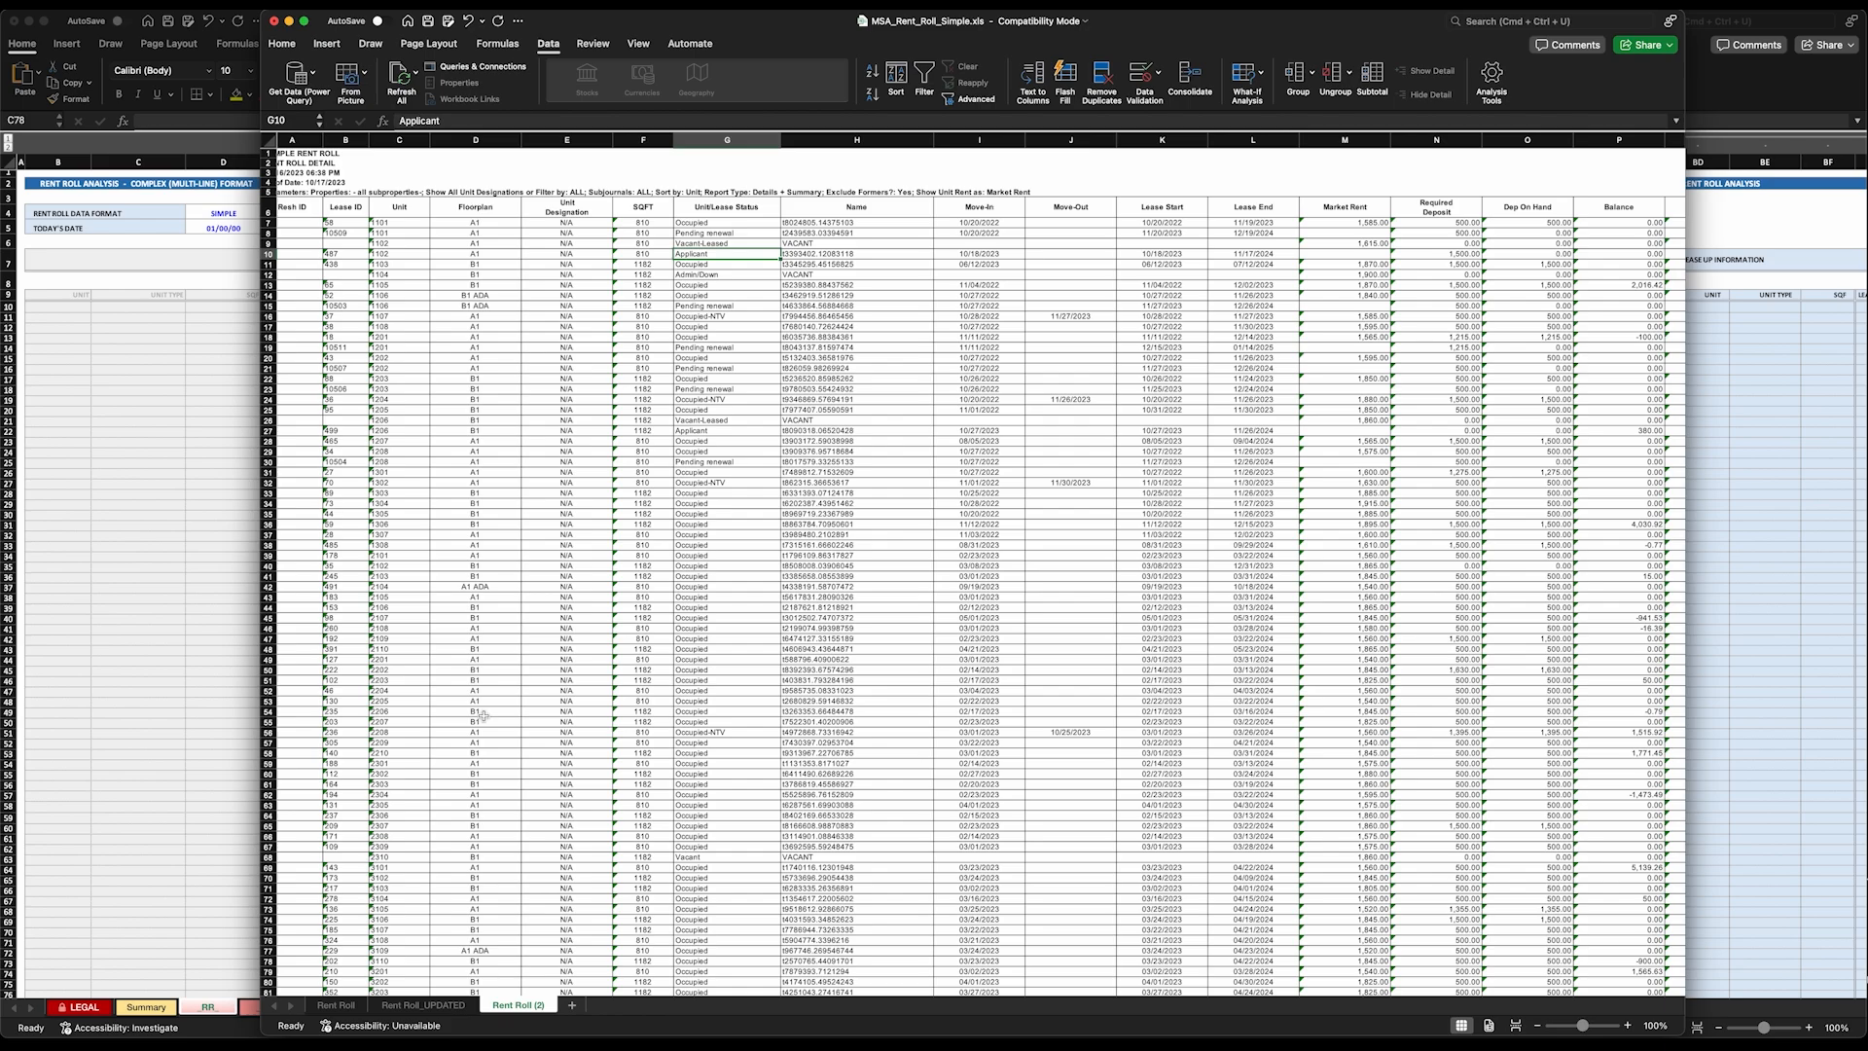
# Unmerge all cells on the copied Rent Roll (2) sheet and unhide any hidden columns.
pyautogui.click(322, 1007)
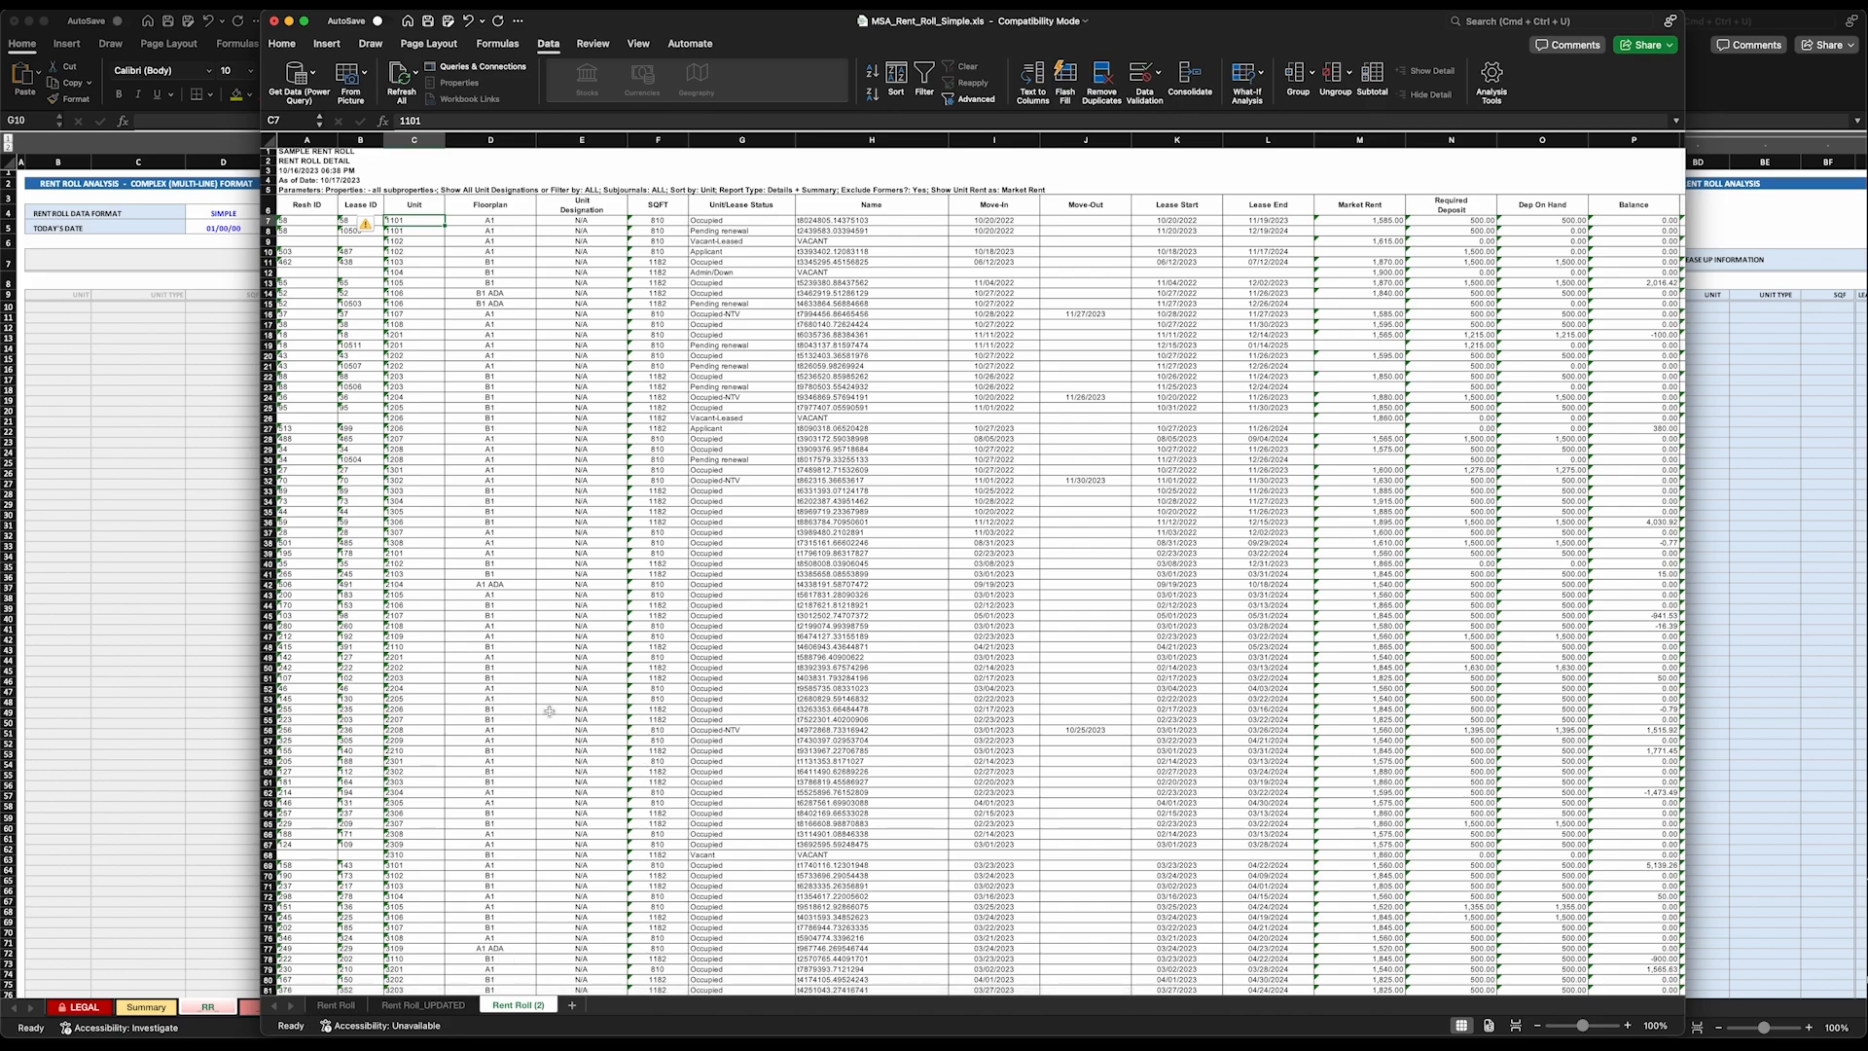
pyautogui.scroll(1, 539, 711)
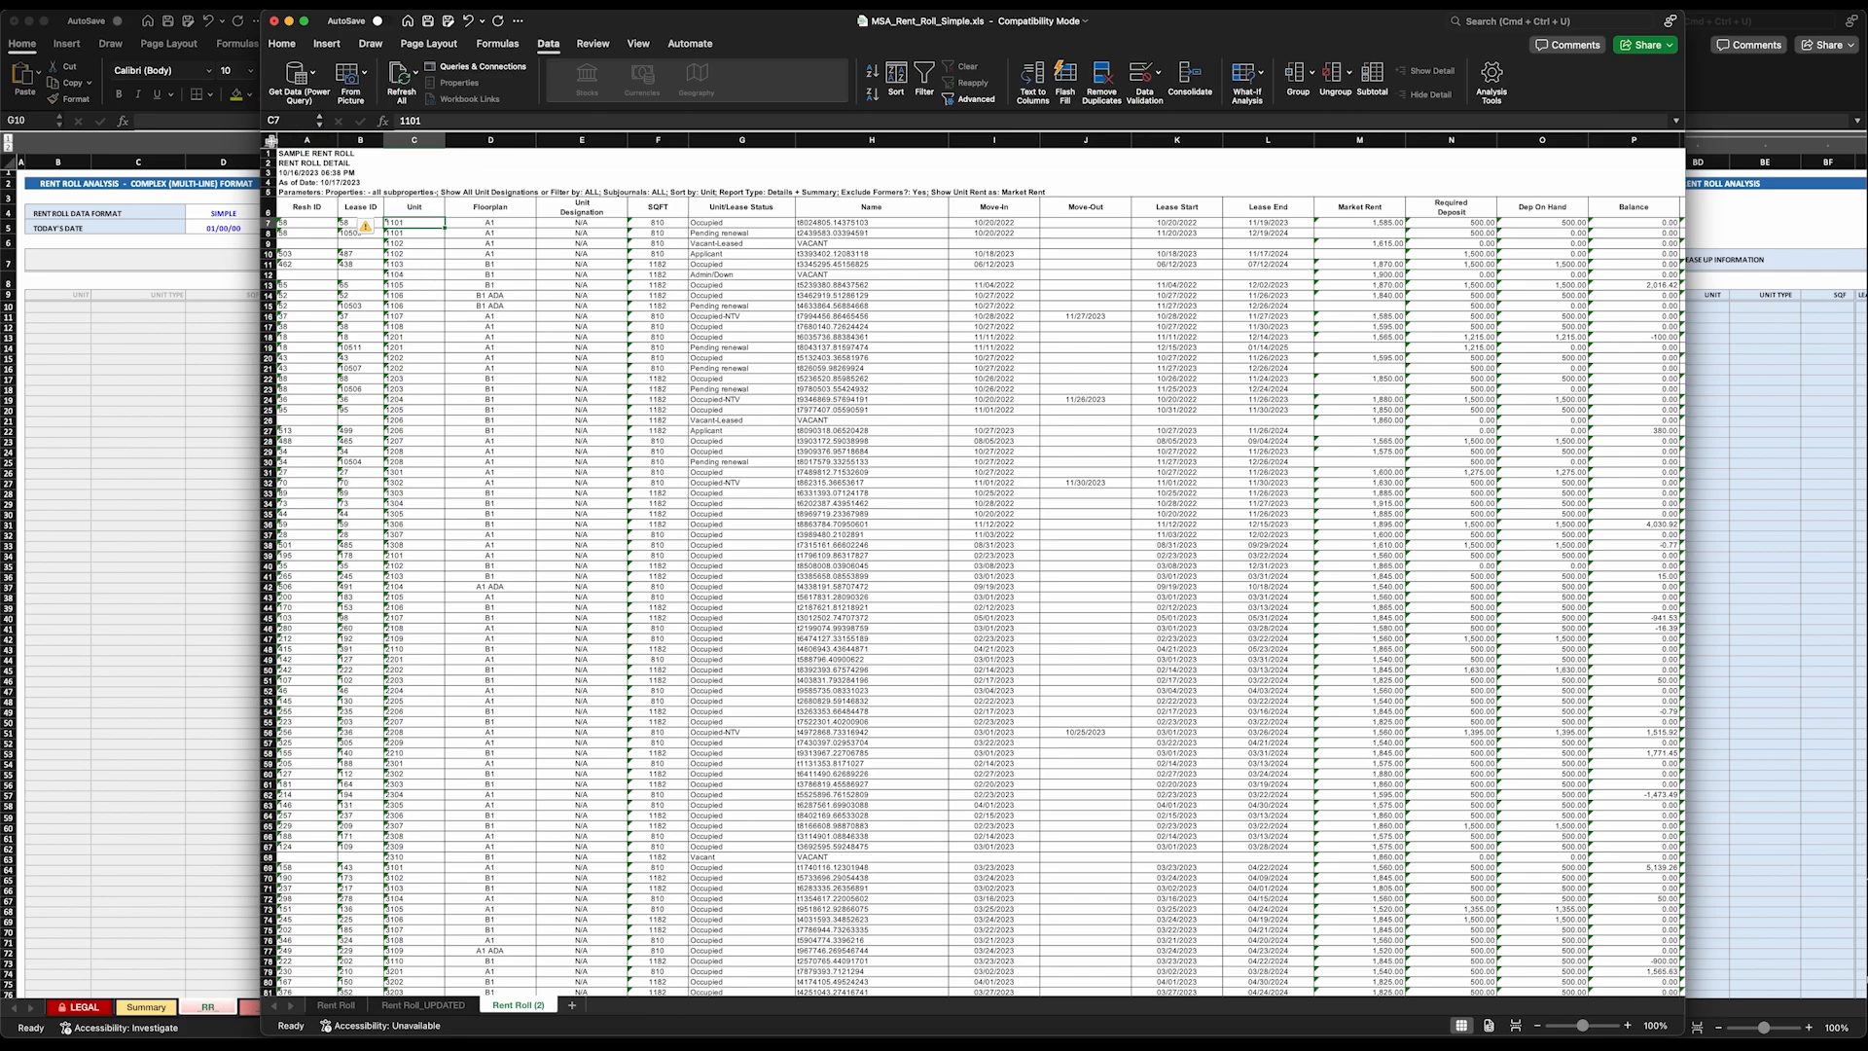
pyautogui.click(270, 142)
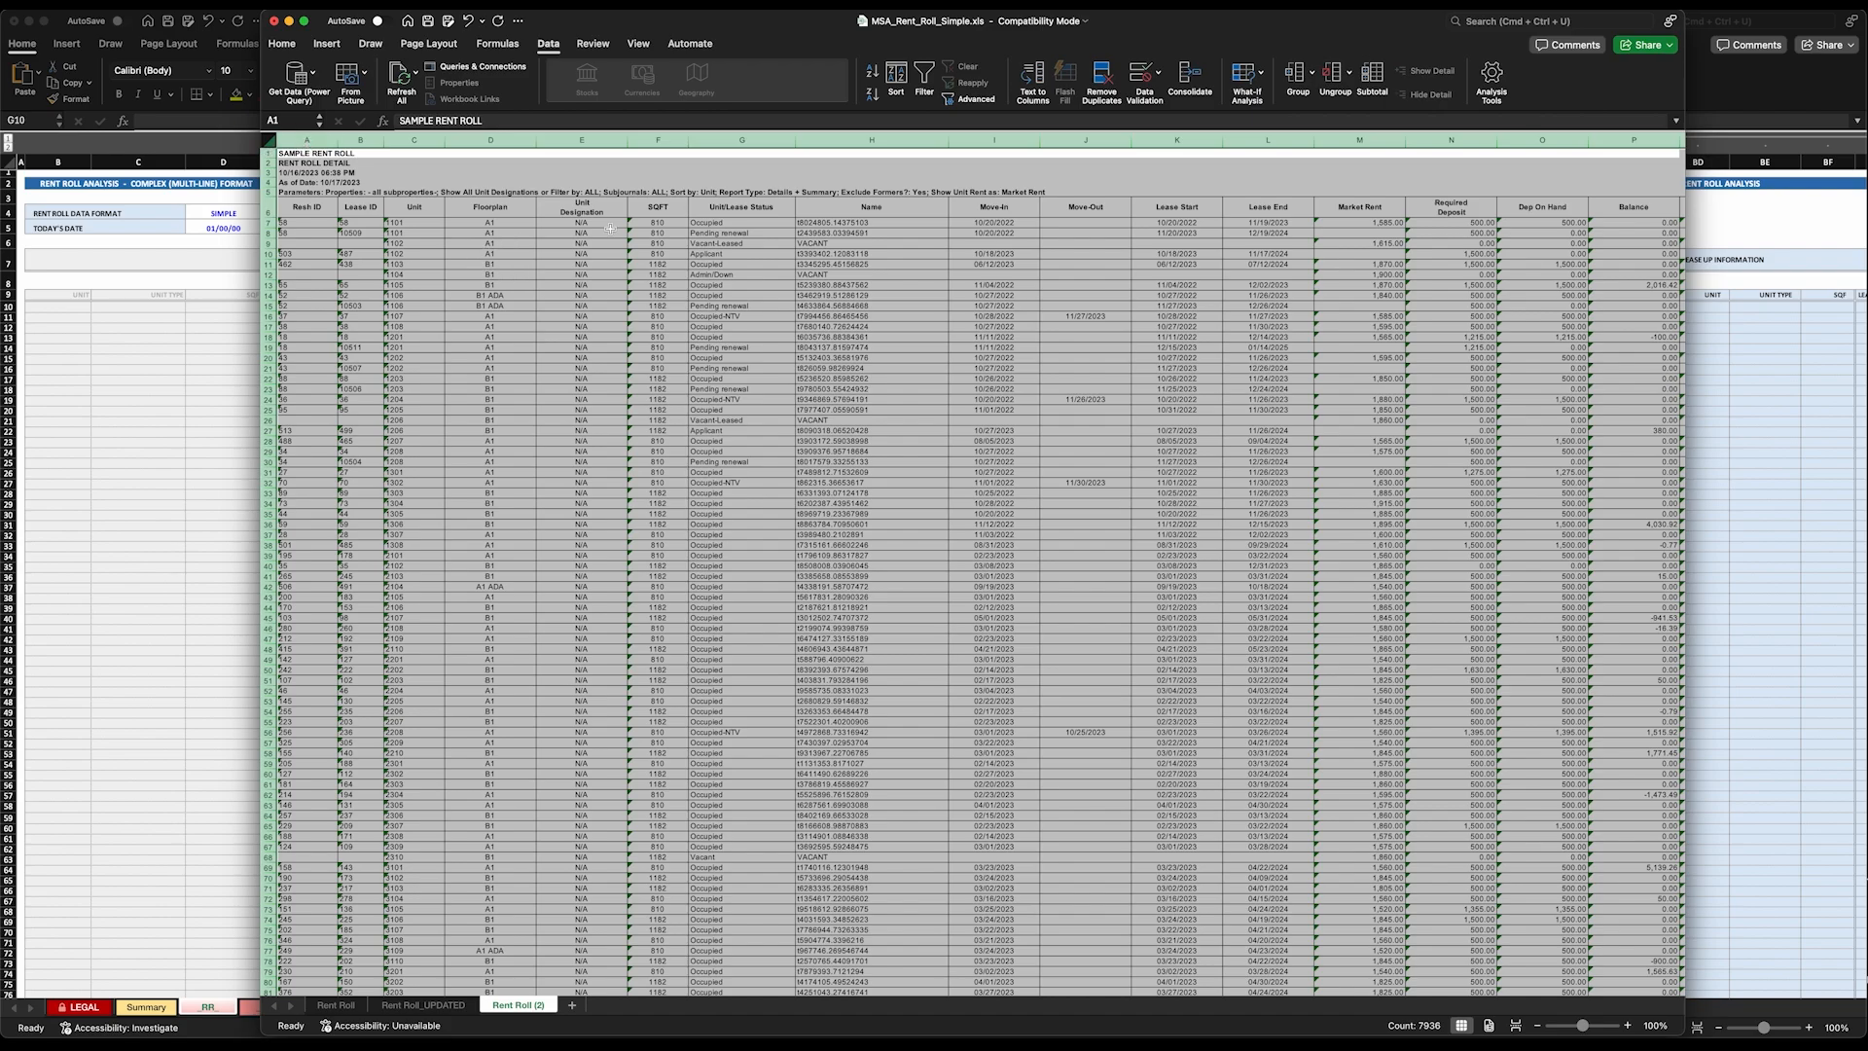
pyautogui.click(280, 45)
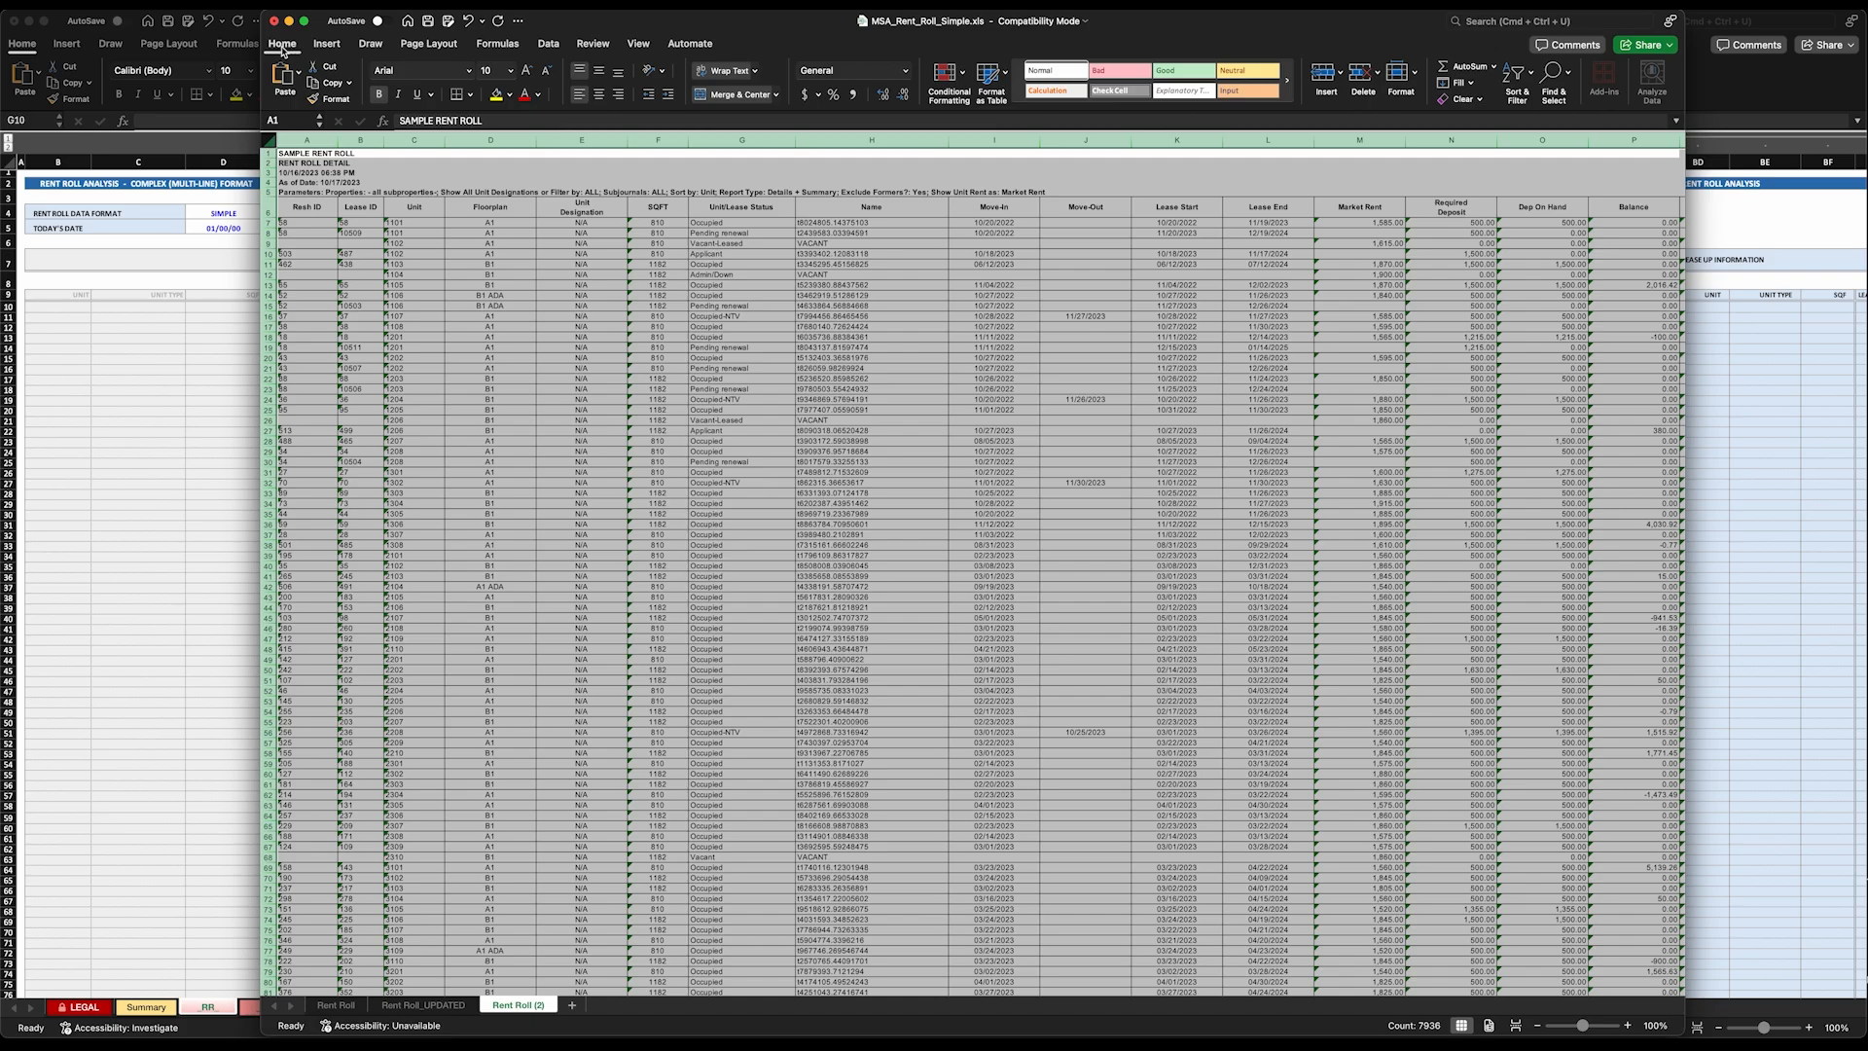
pyautogui.click(777, 94)
pyautogui.click(759, 169)
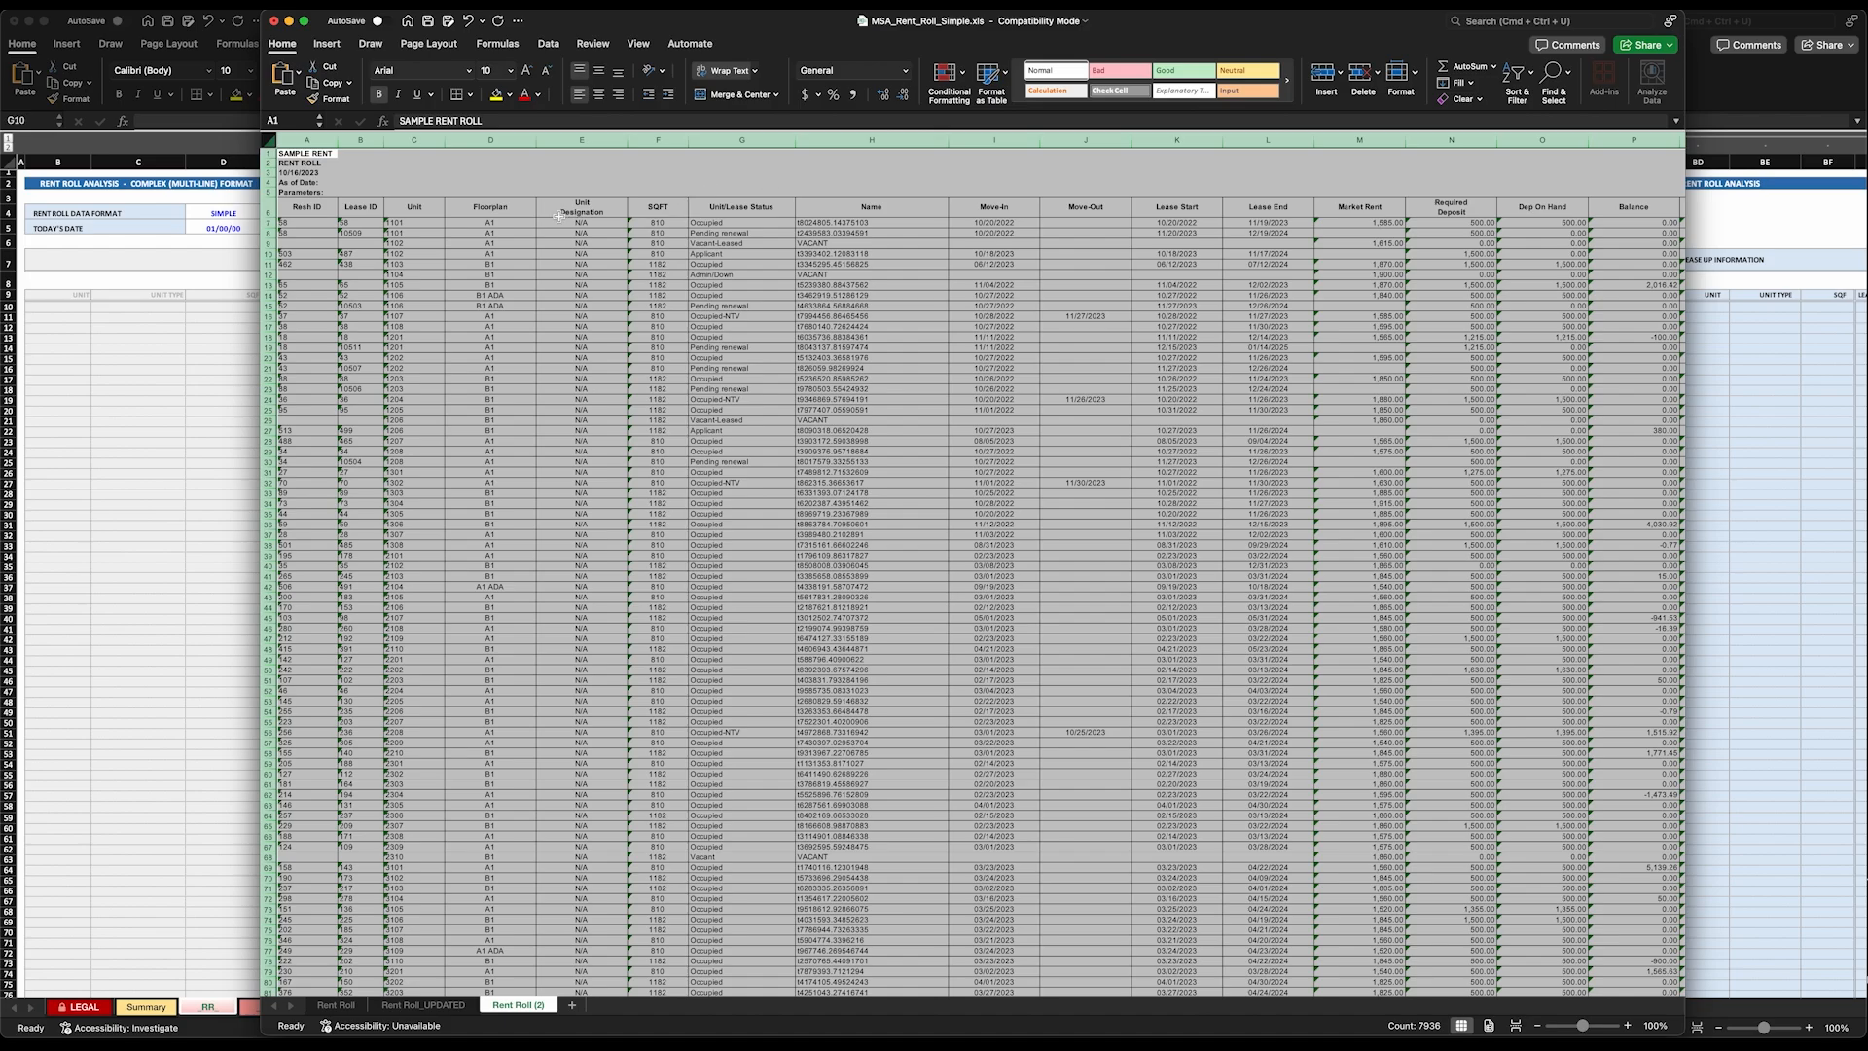
pyautogui.click(776, 97)
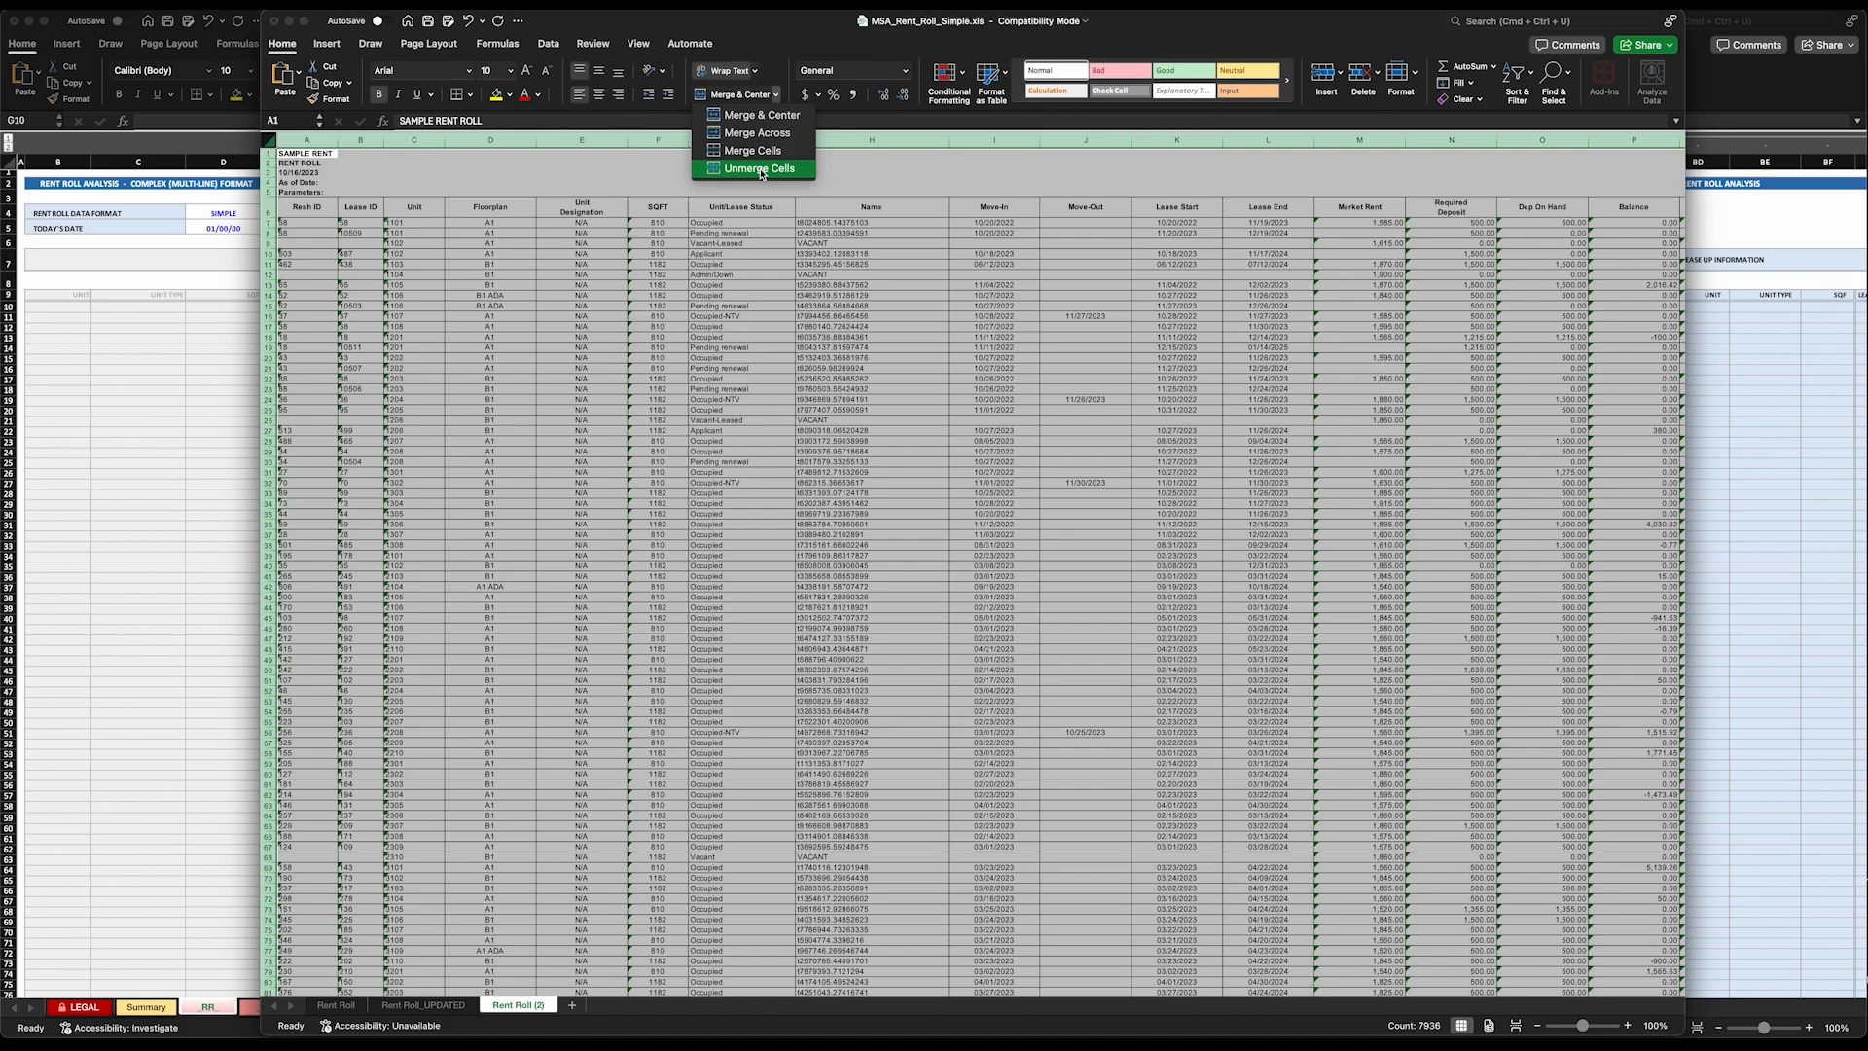
pyautogui.click(569, 201)
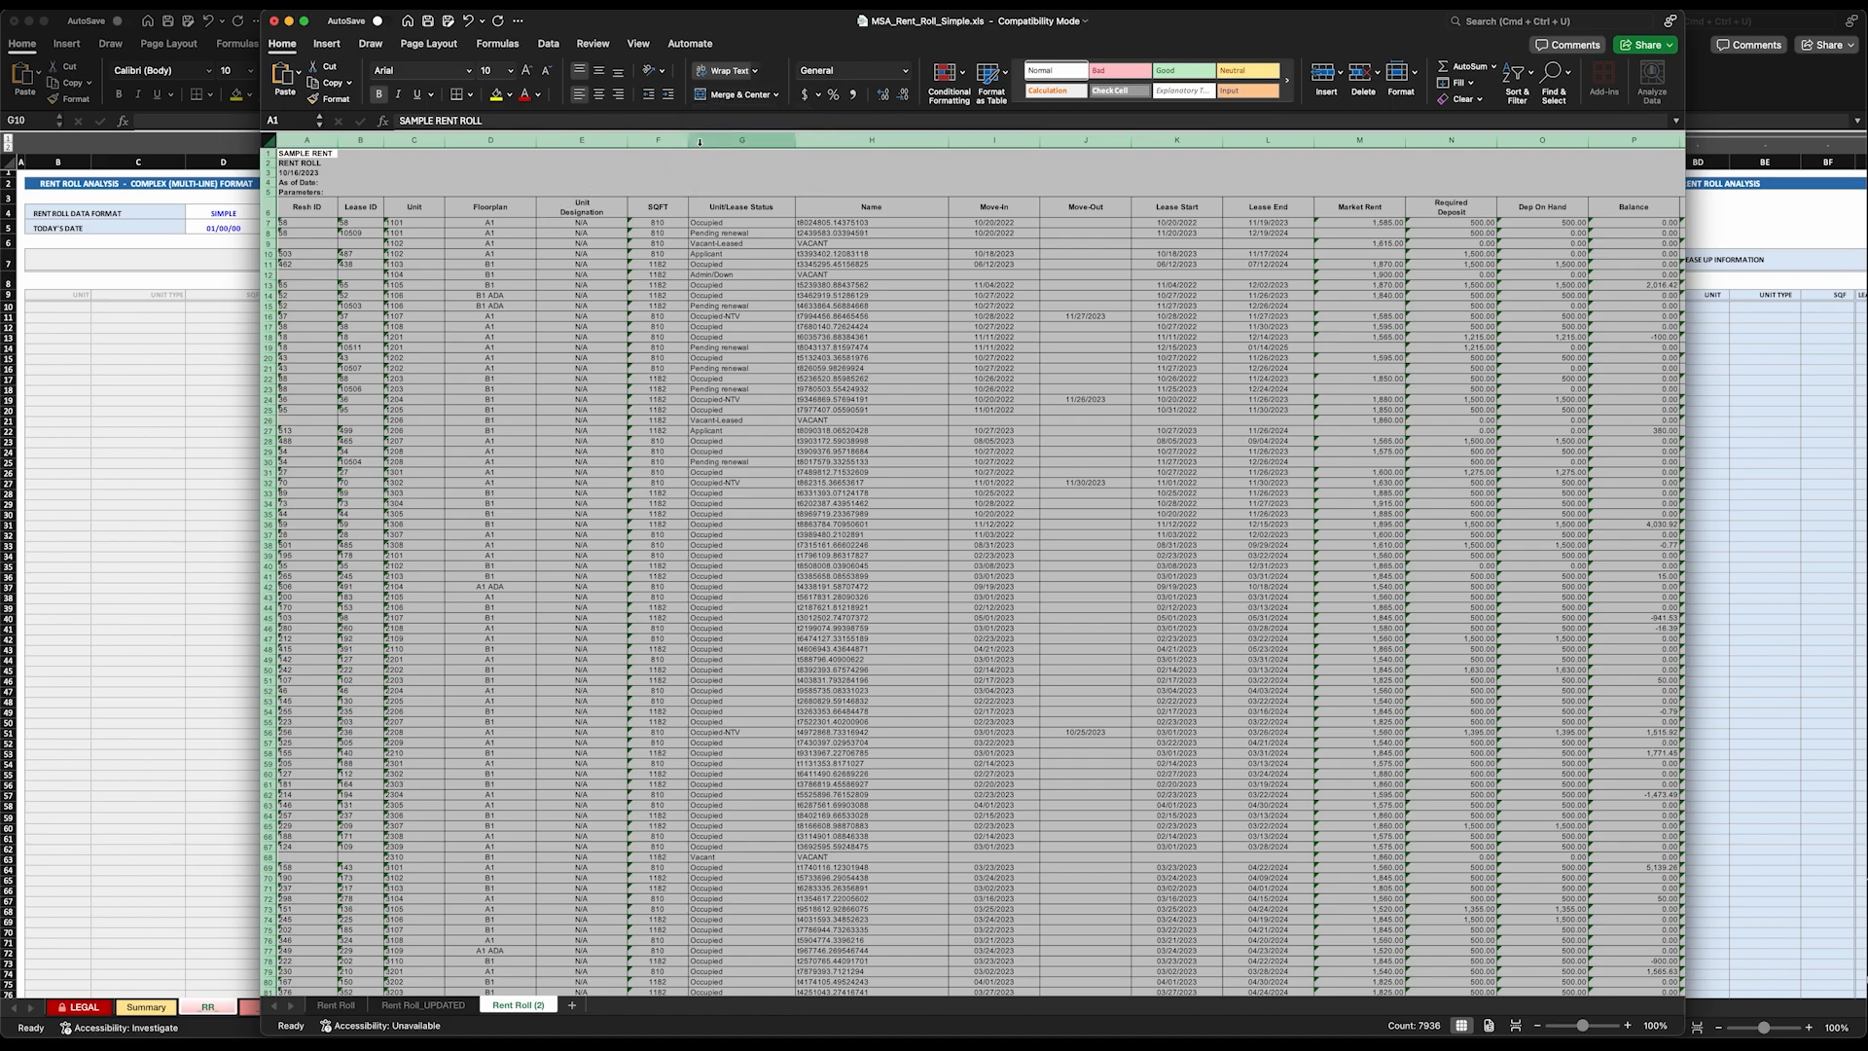
pyautogui.rightClick(751, 143)
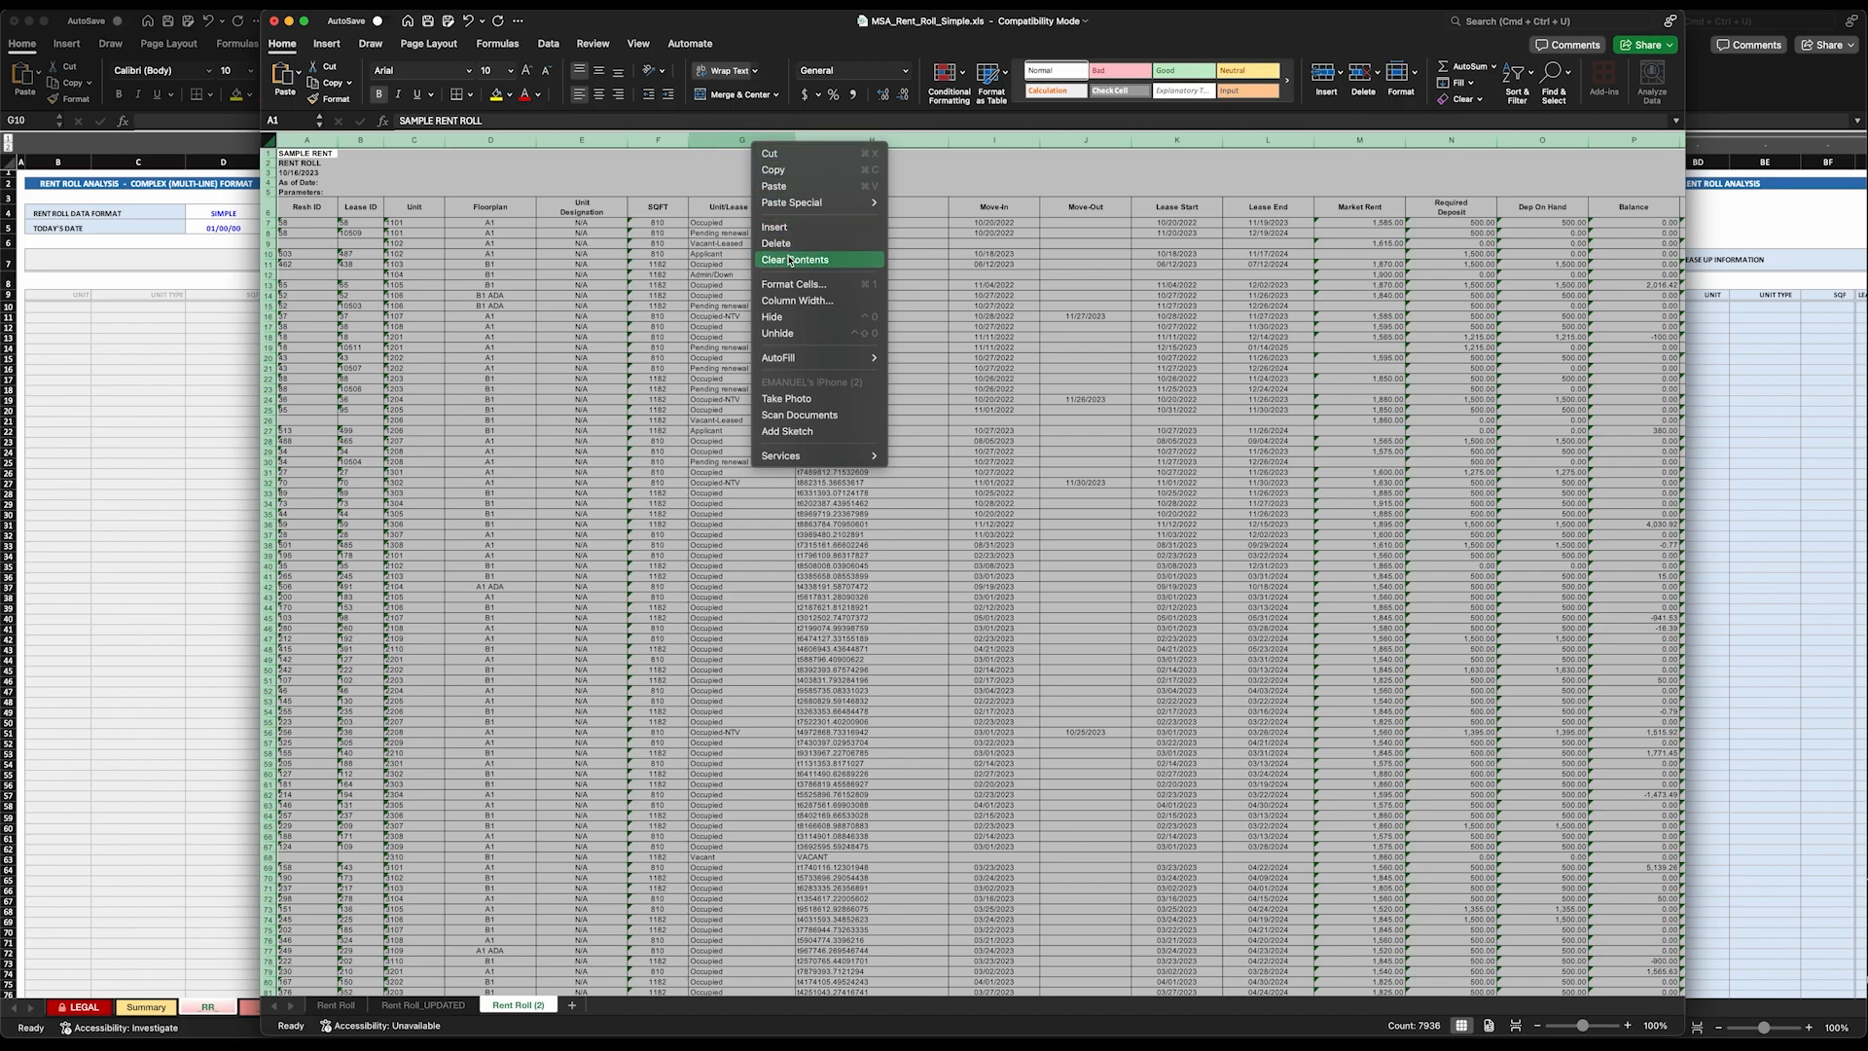
pyautogui.click(784, 334)
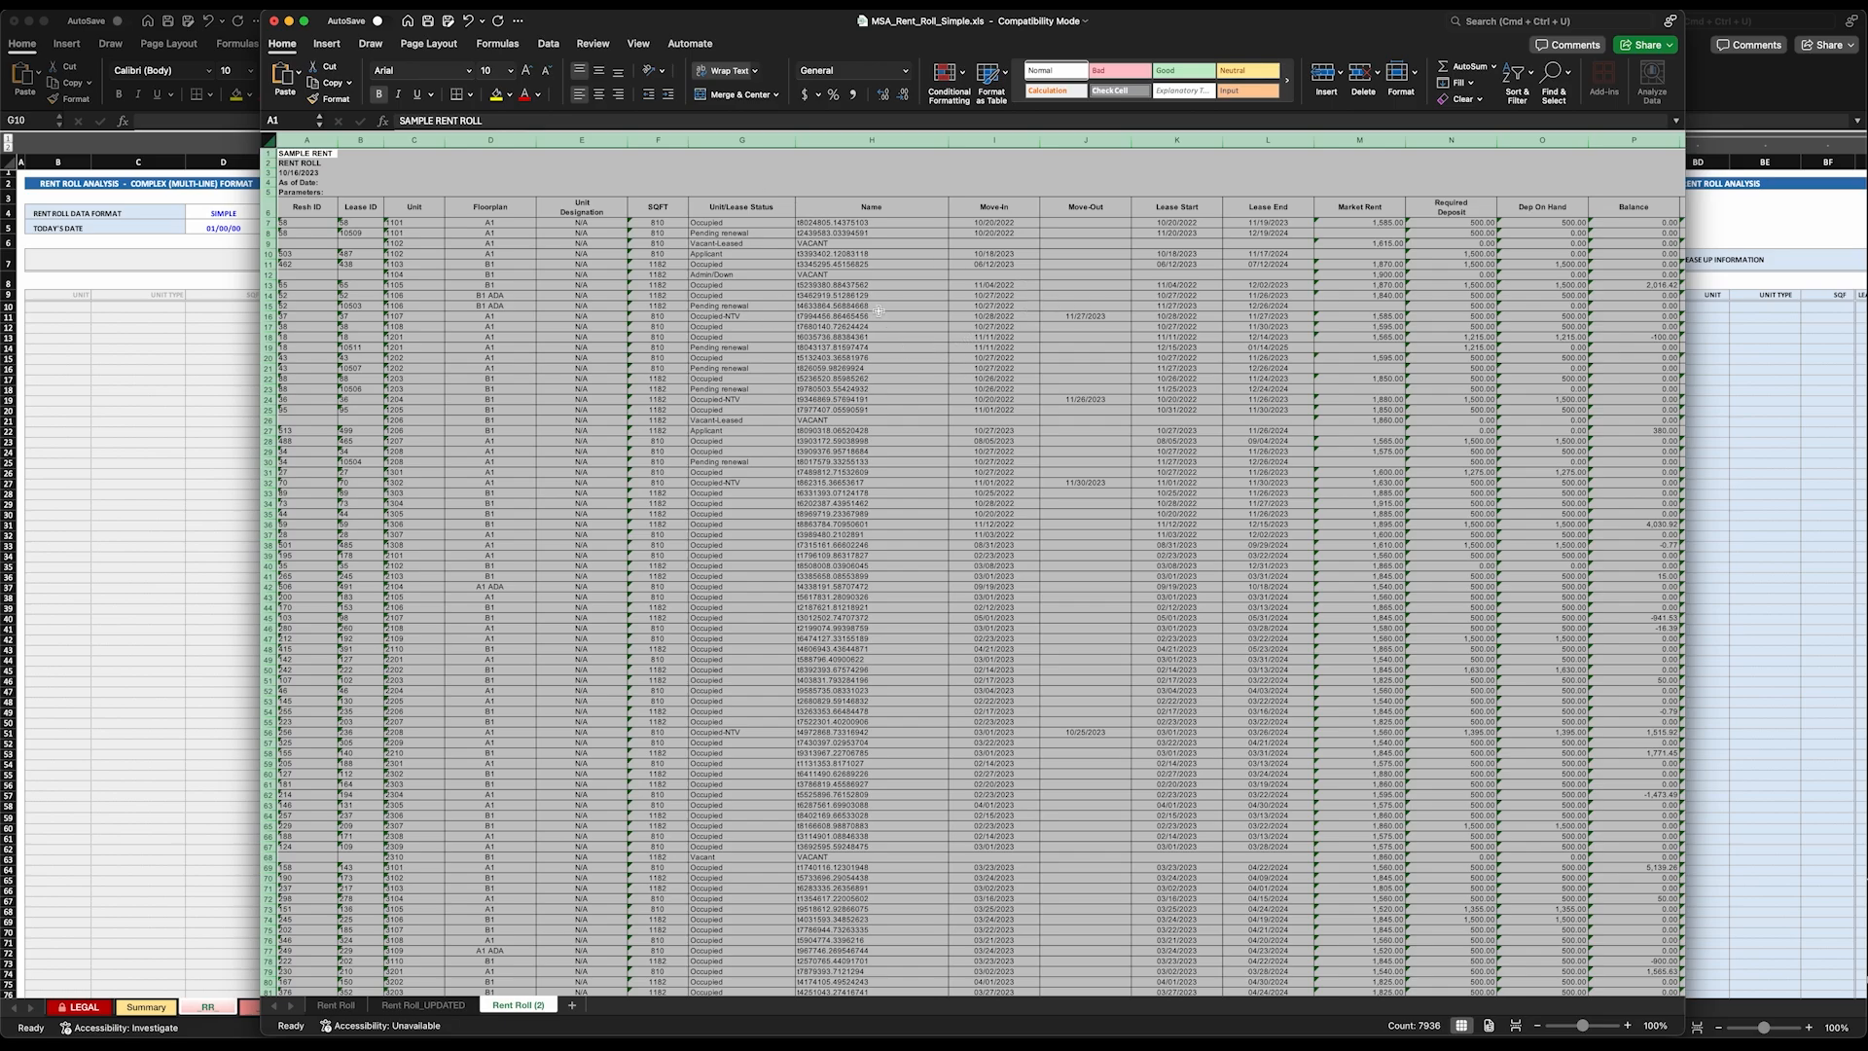
# Copy the entire Rent Roll (2) sheet and paste it over itself as values only.
pyautogui.rightClick(749, 195)
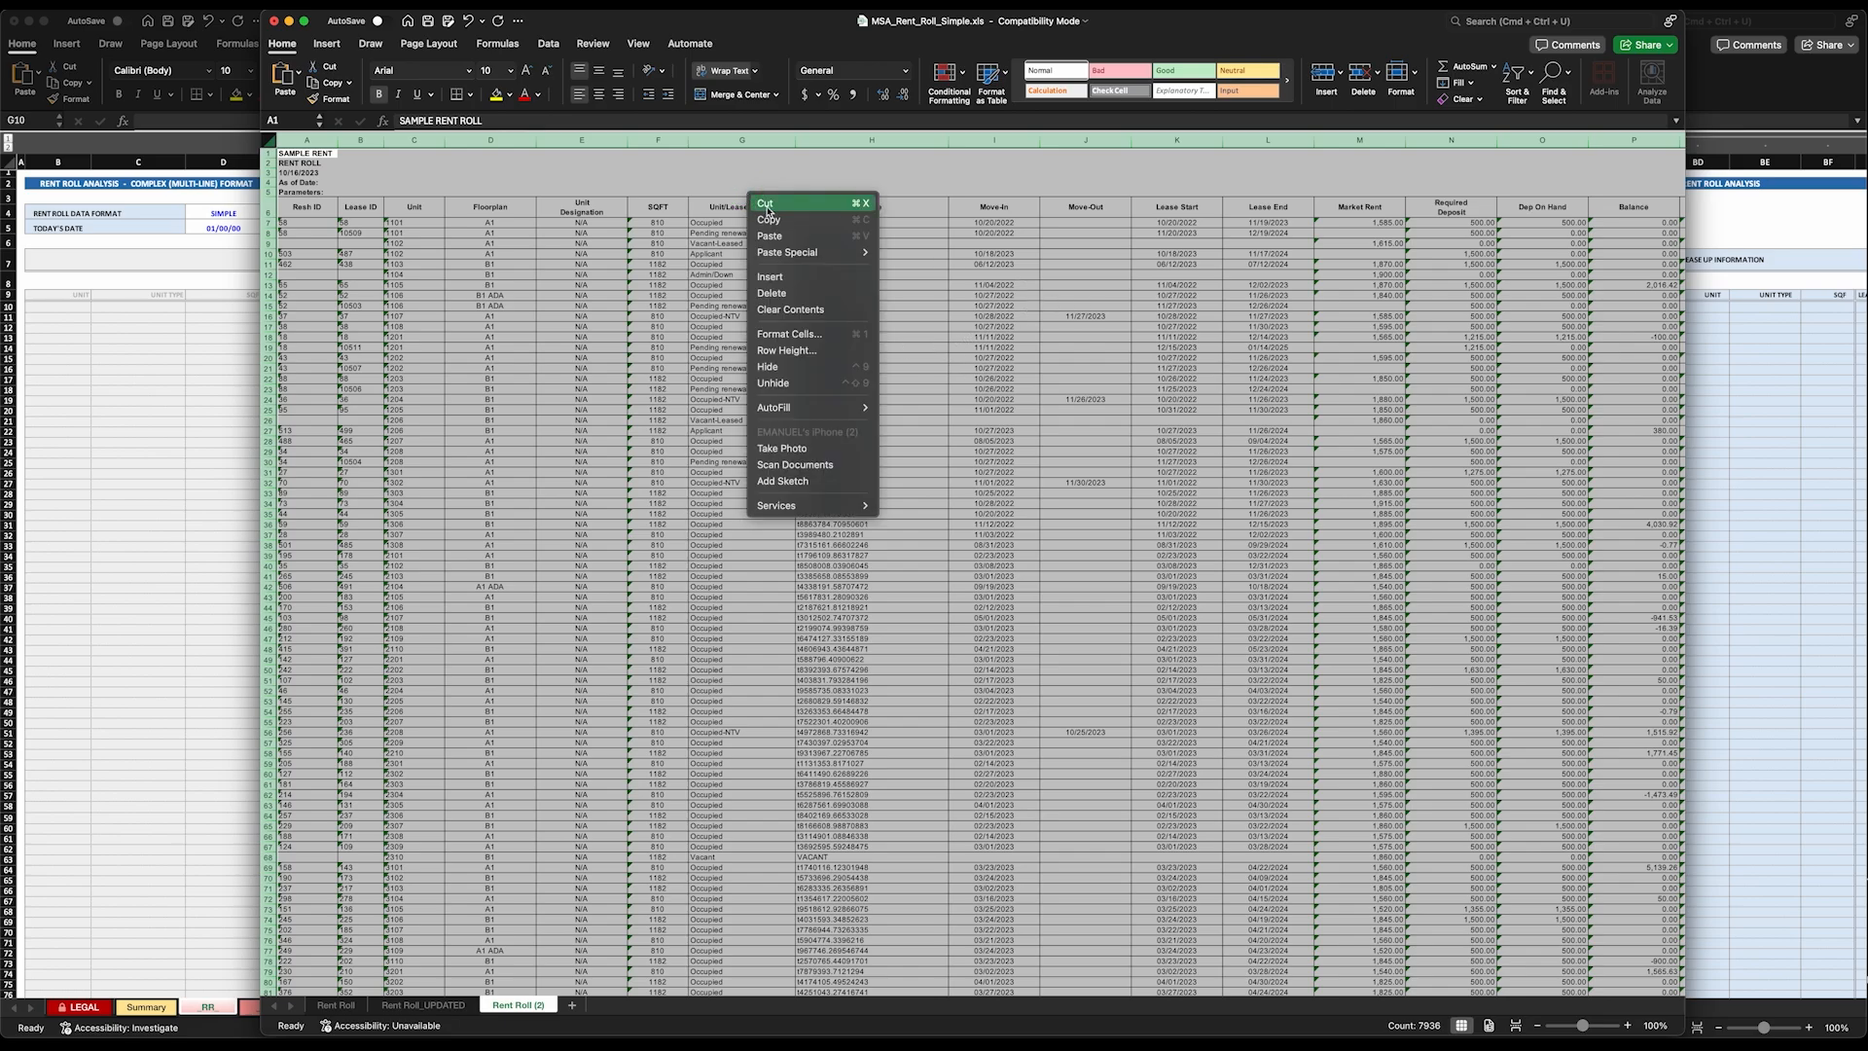
pyautogui.click(769, 220)
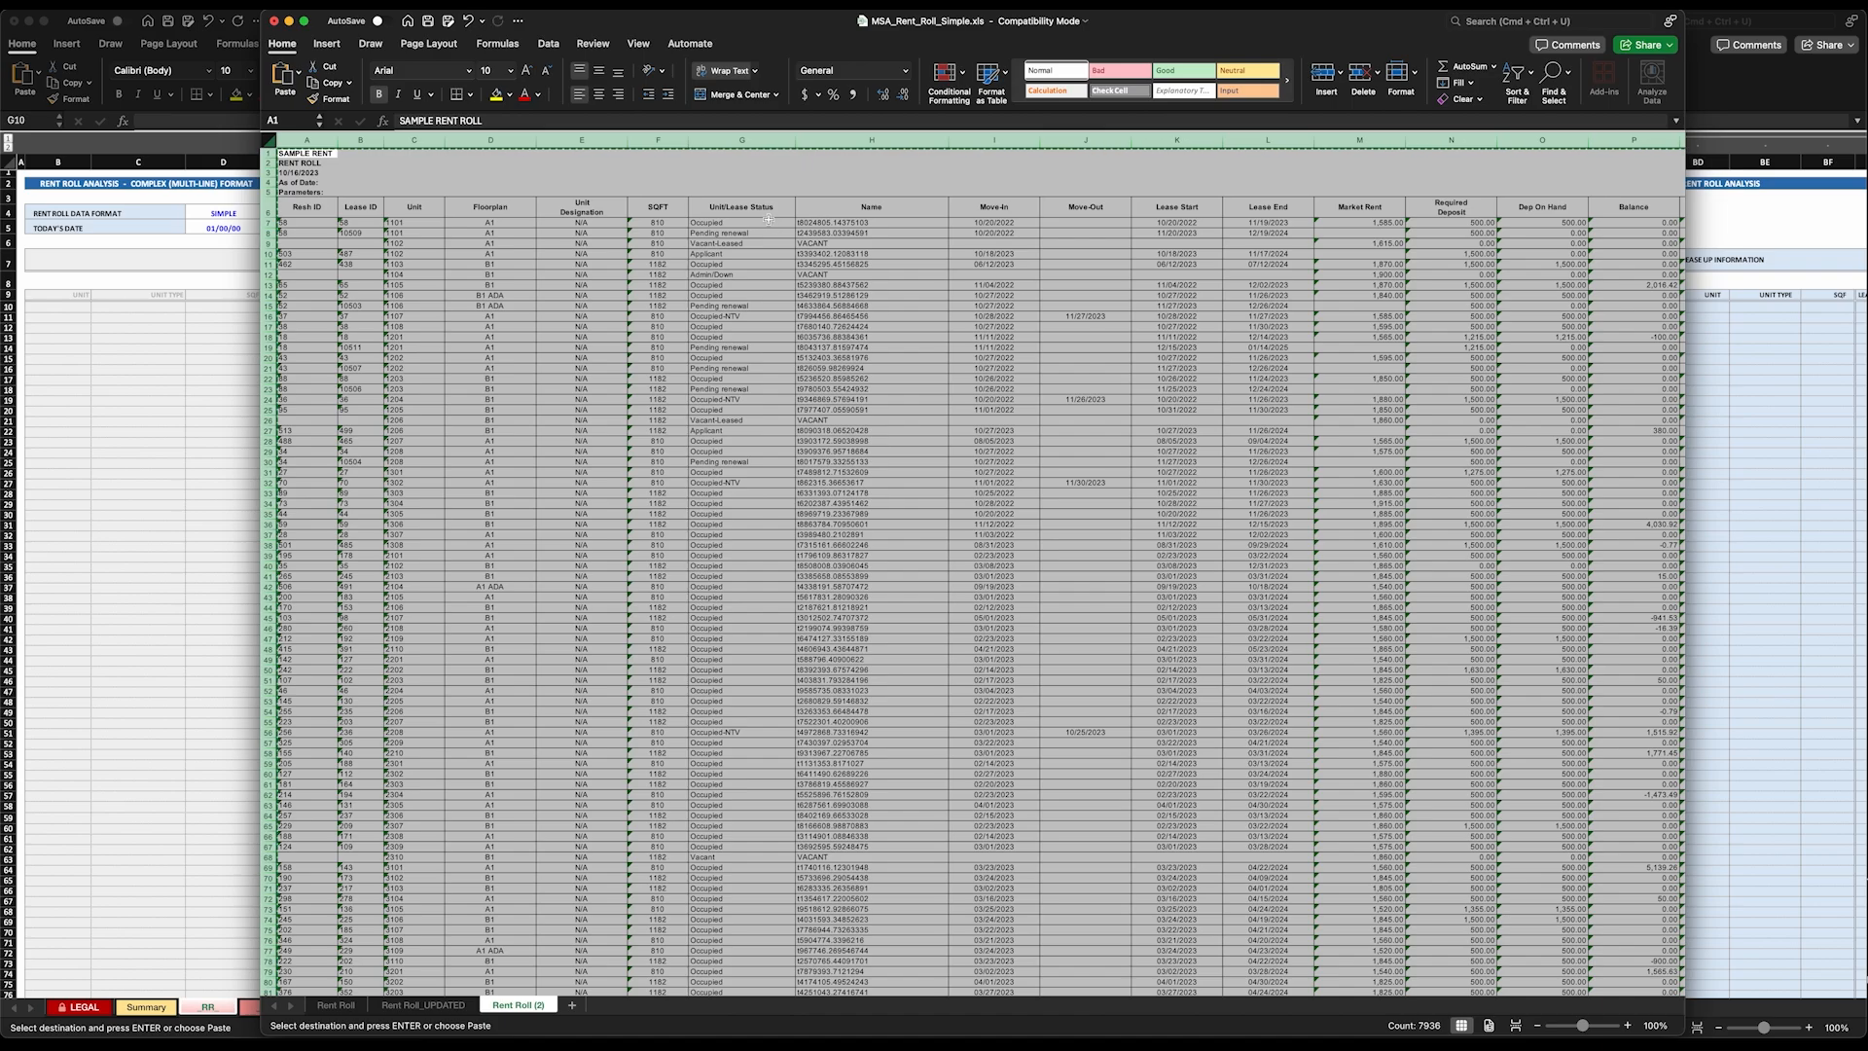
pyautogui.rightClick(755, 202)
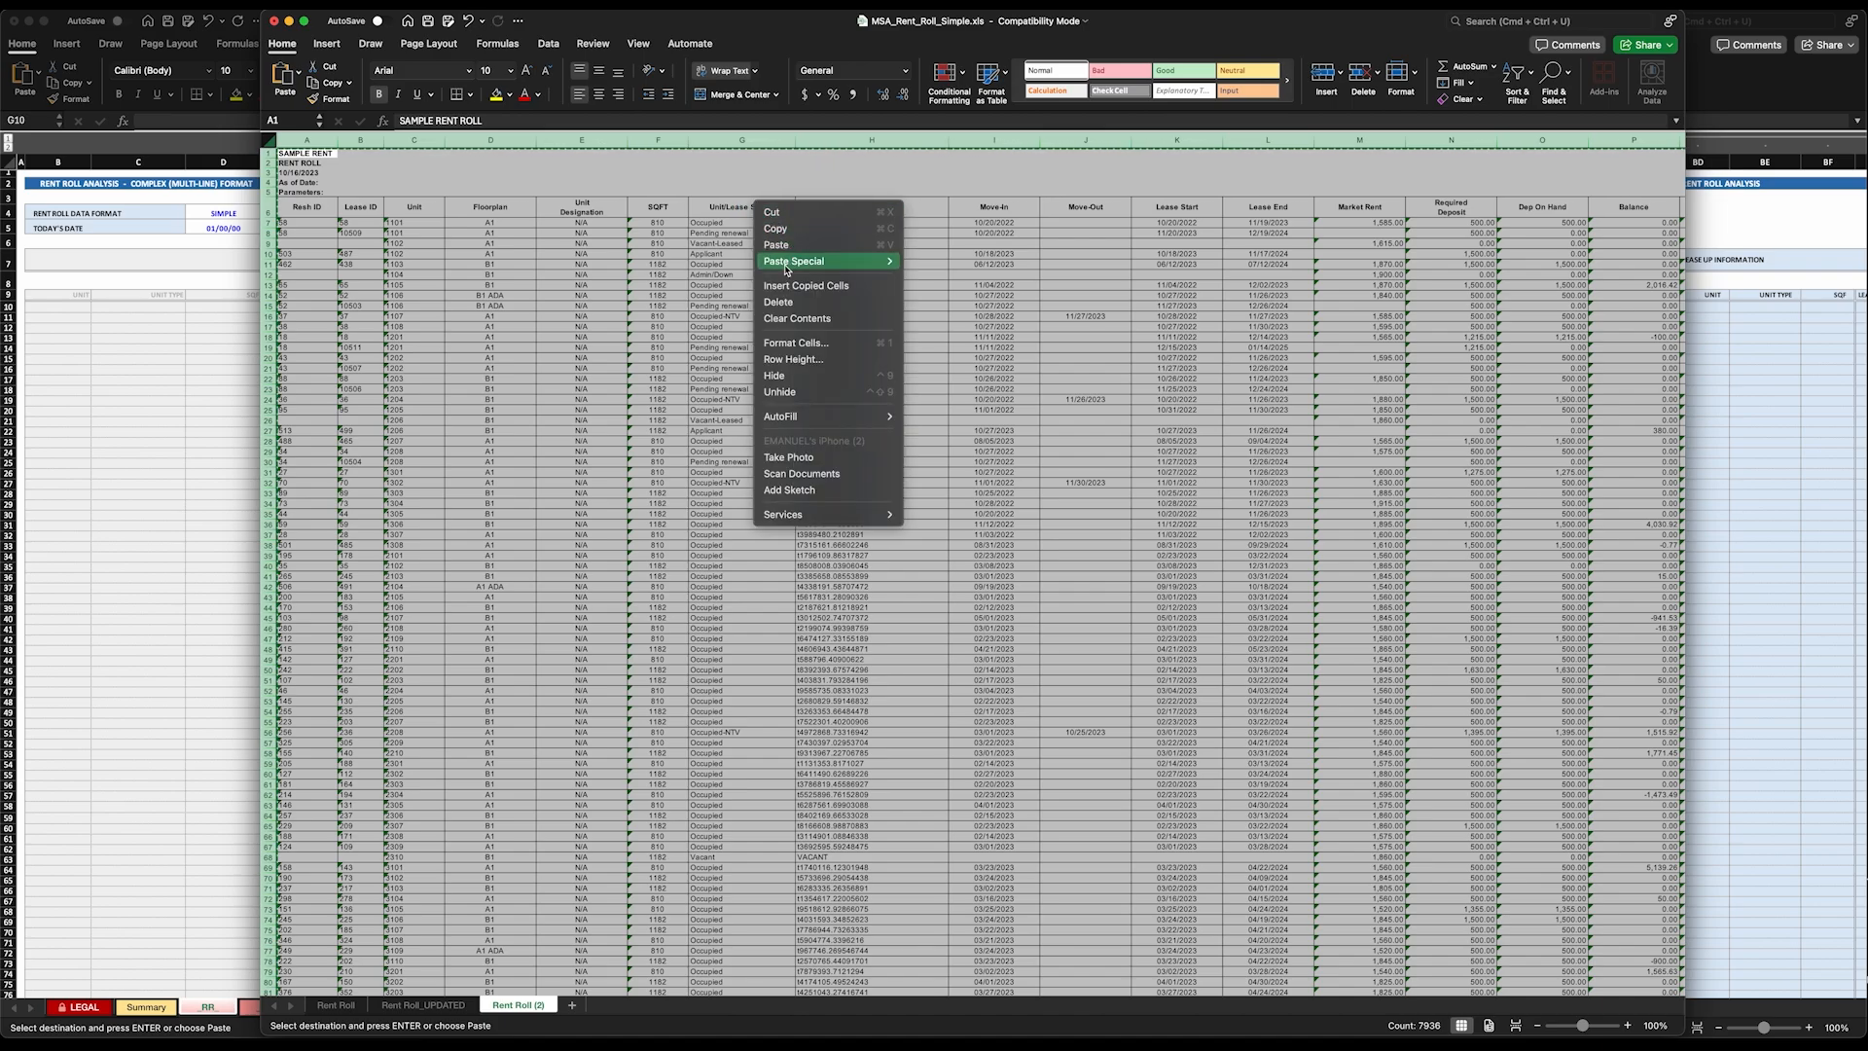
pyautogui.moveTo(788, 269)
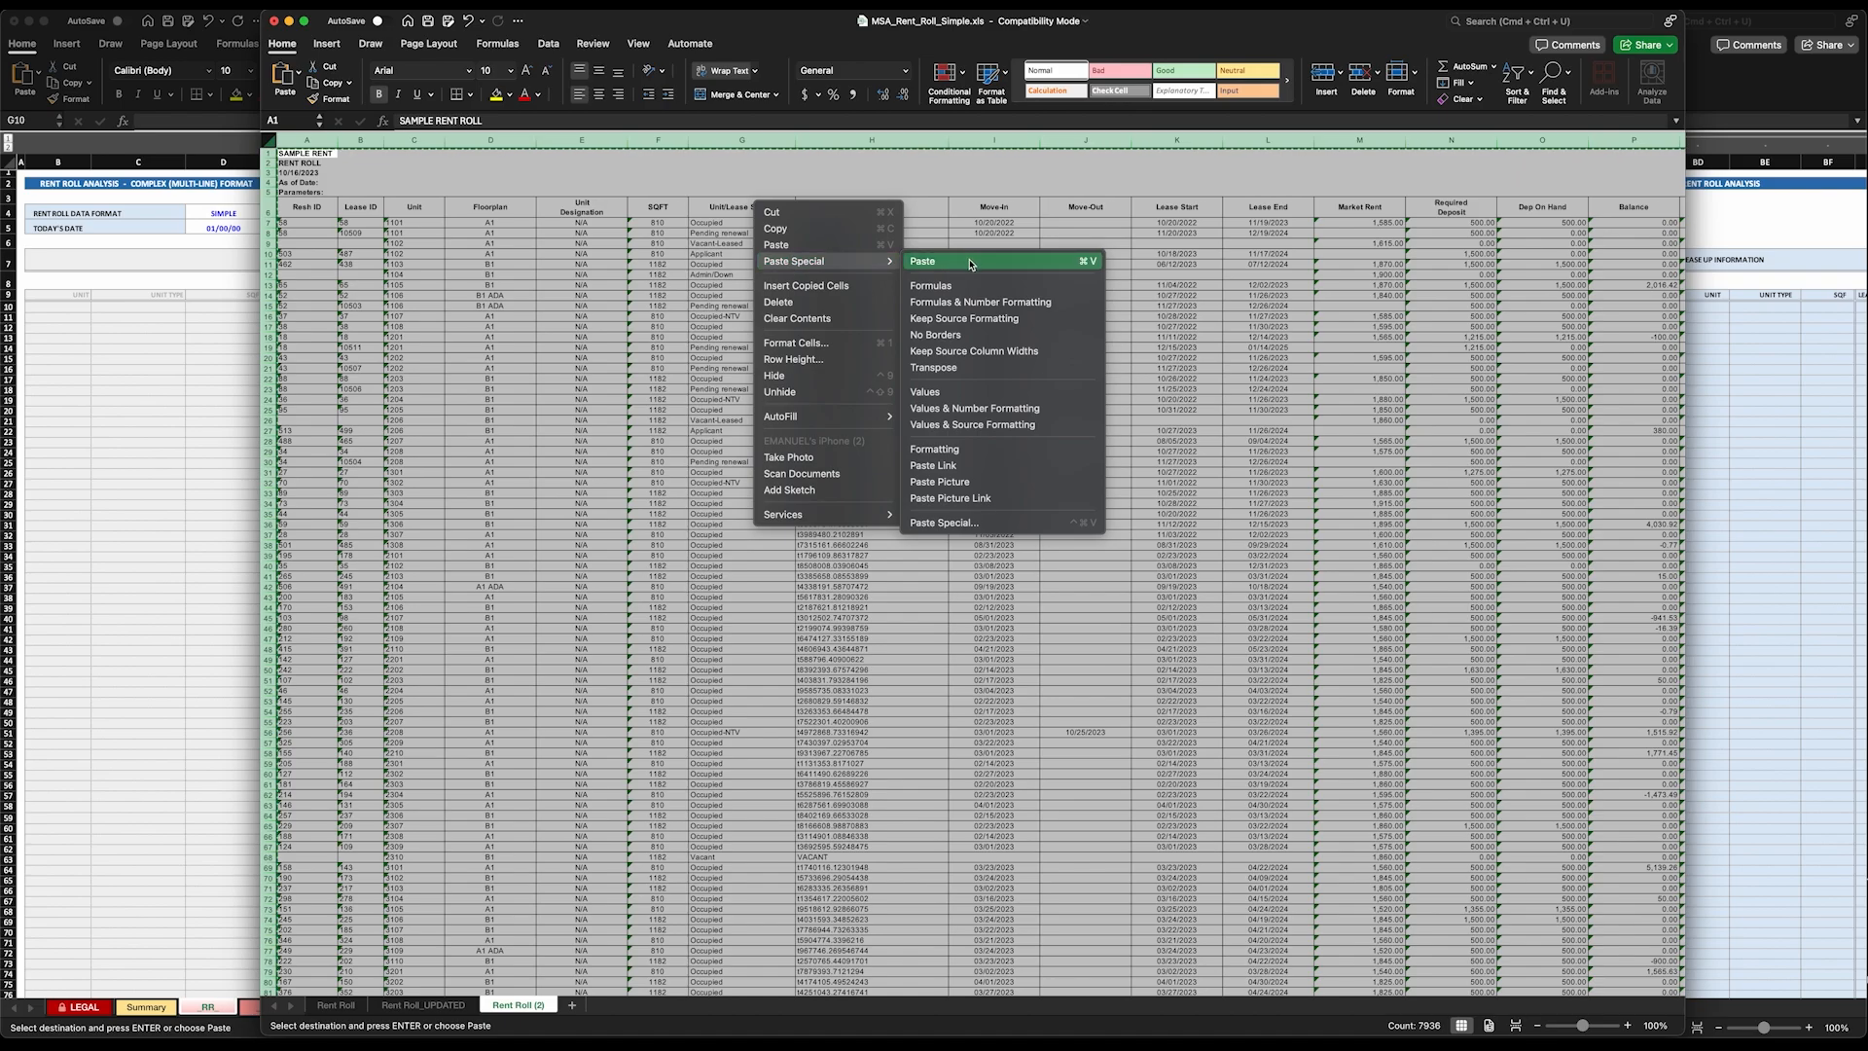
pyautogui.click(925, 392)
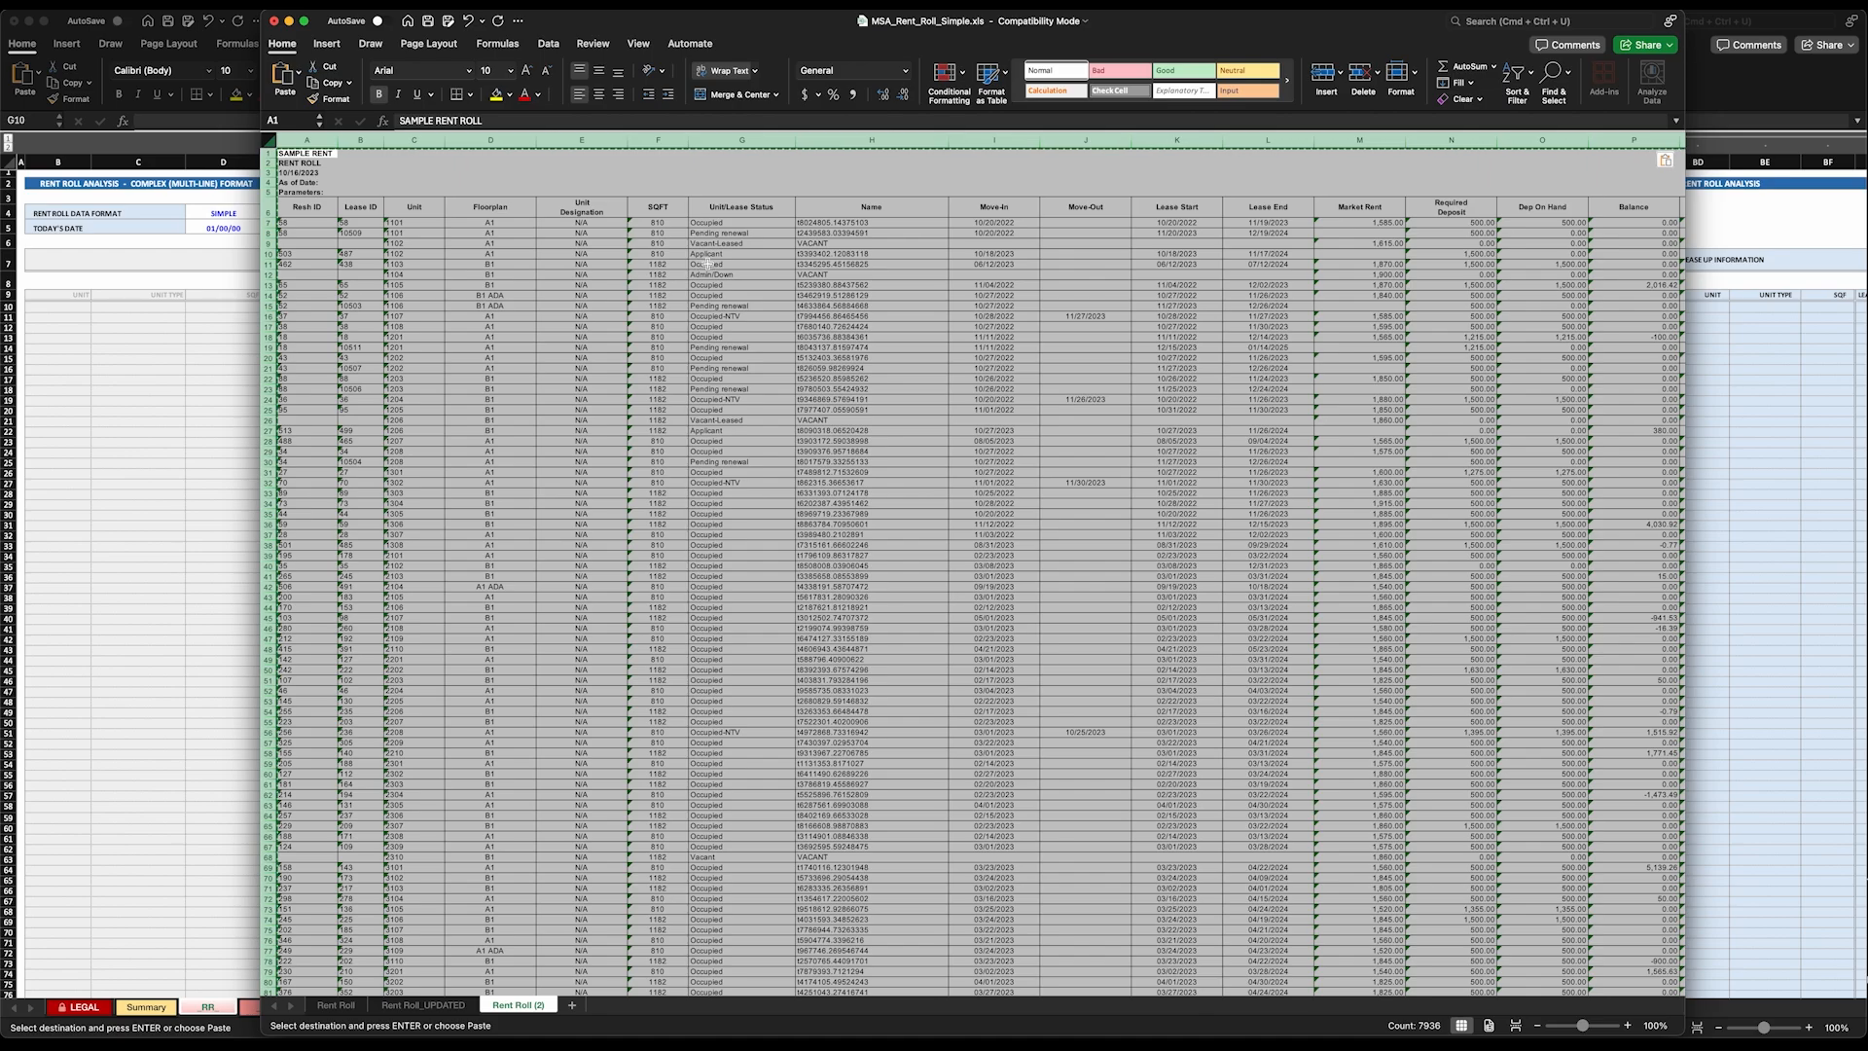
pyautogui.click(710, 256)
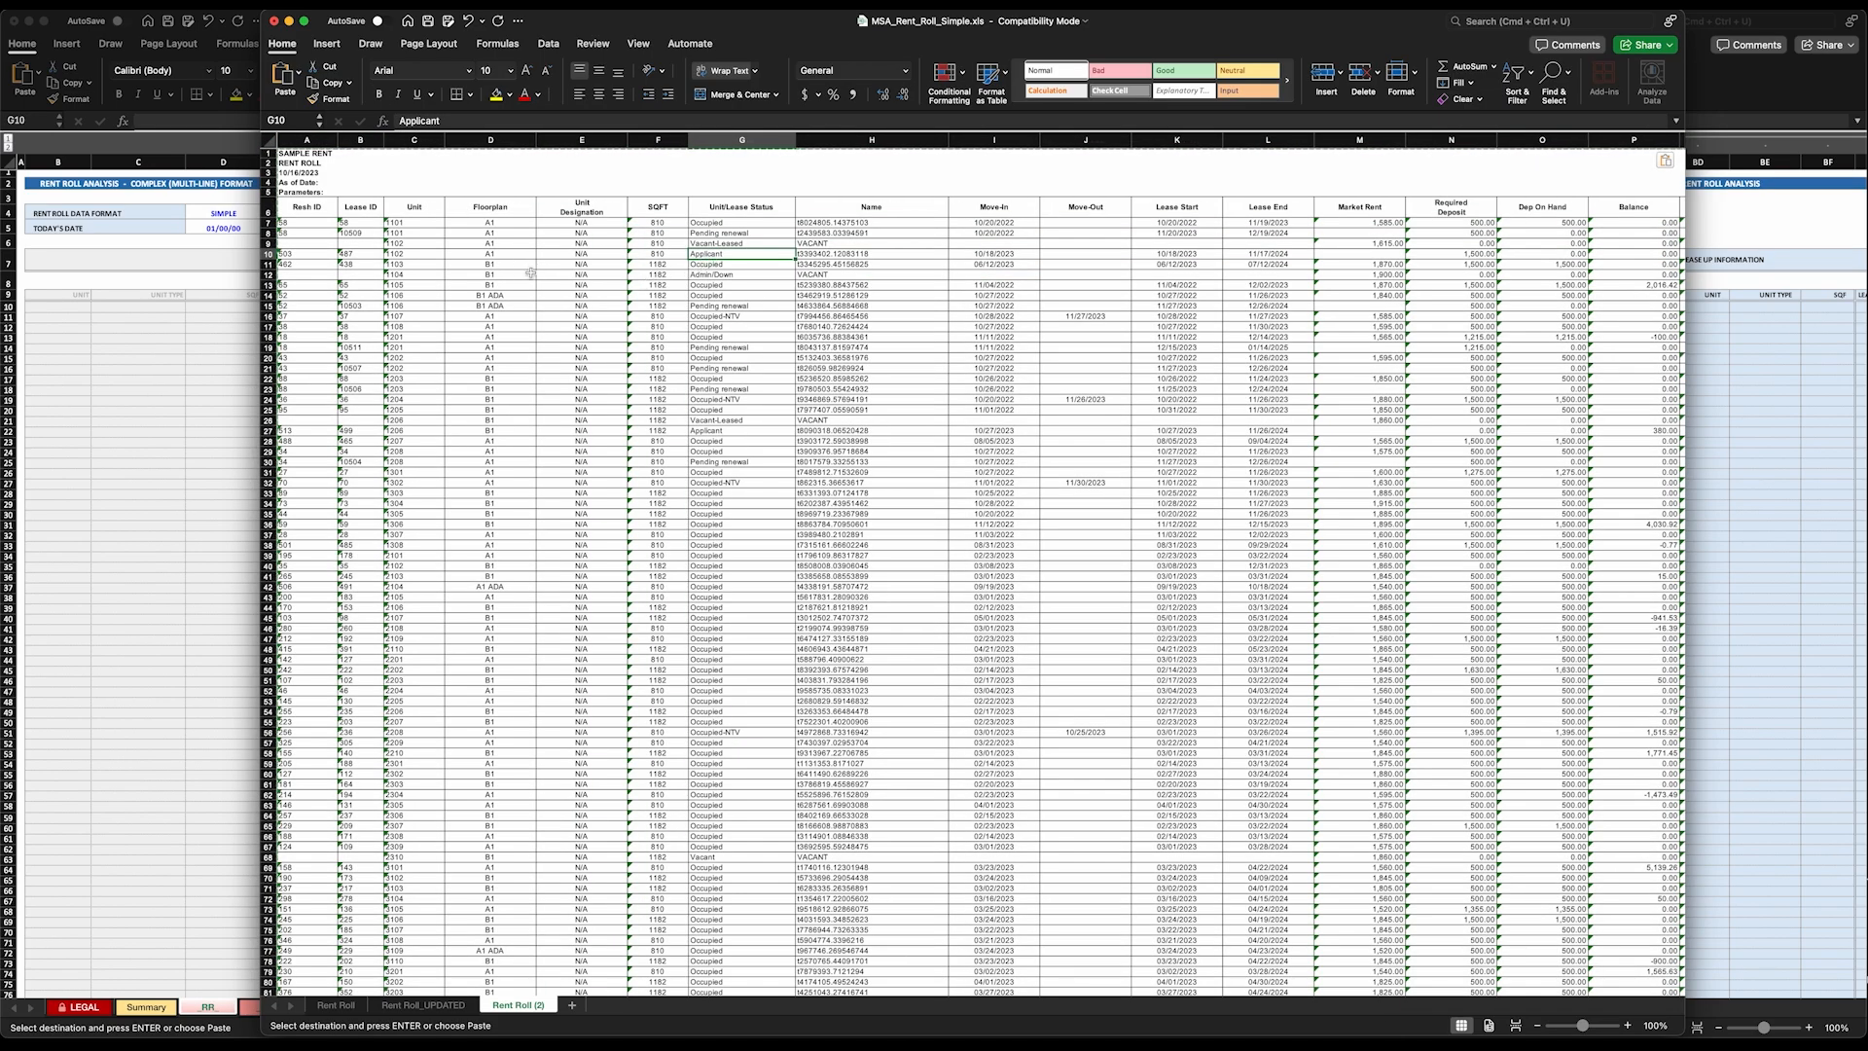
# Inspect the error options for the flagged unit number in C13 and check nearby cells in the Lease ID column.
pyautogui.hscroll(1, 582, 277)
pyautogui.hscroll(-1, 581, 277)
pyautogui.click(403, 284)
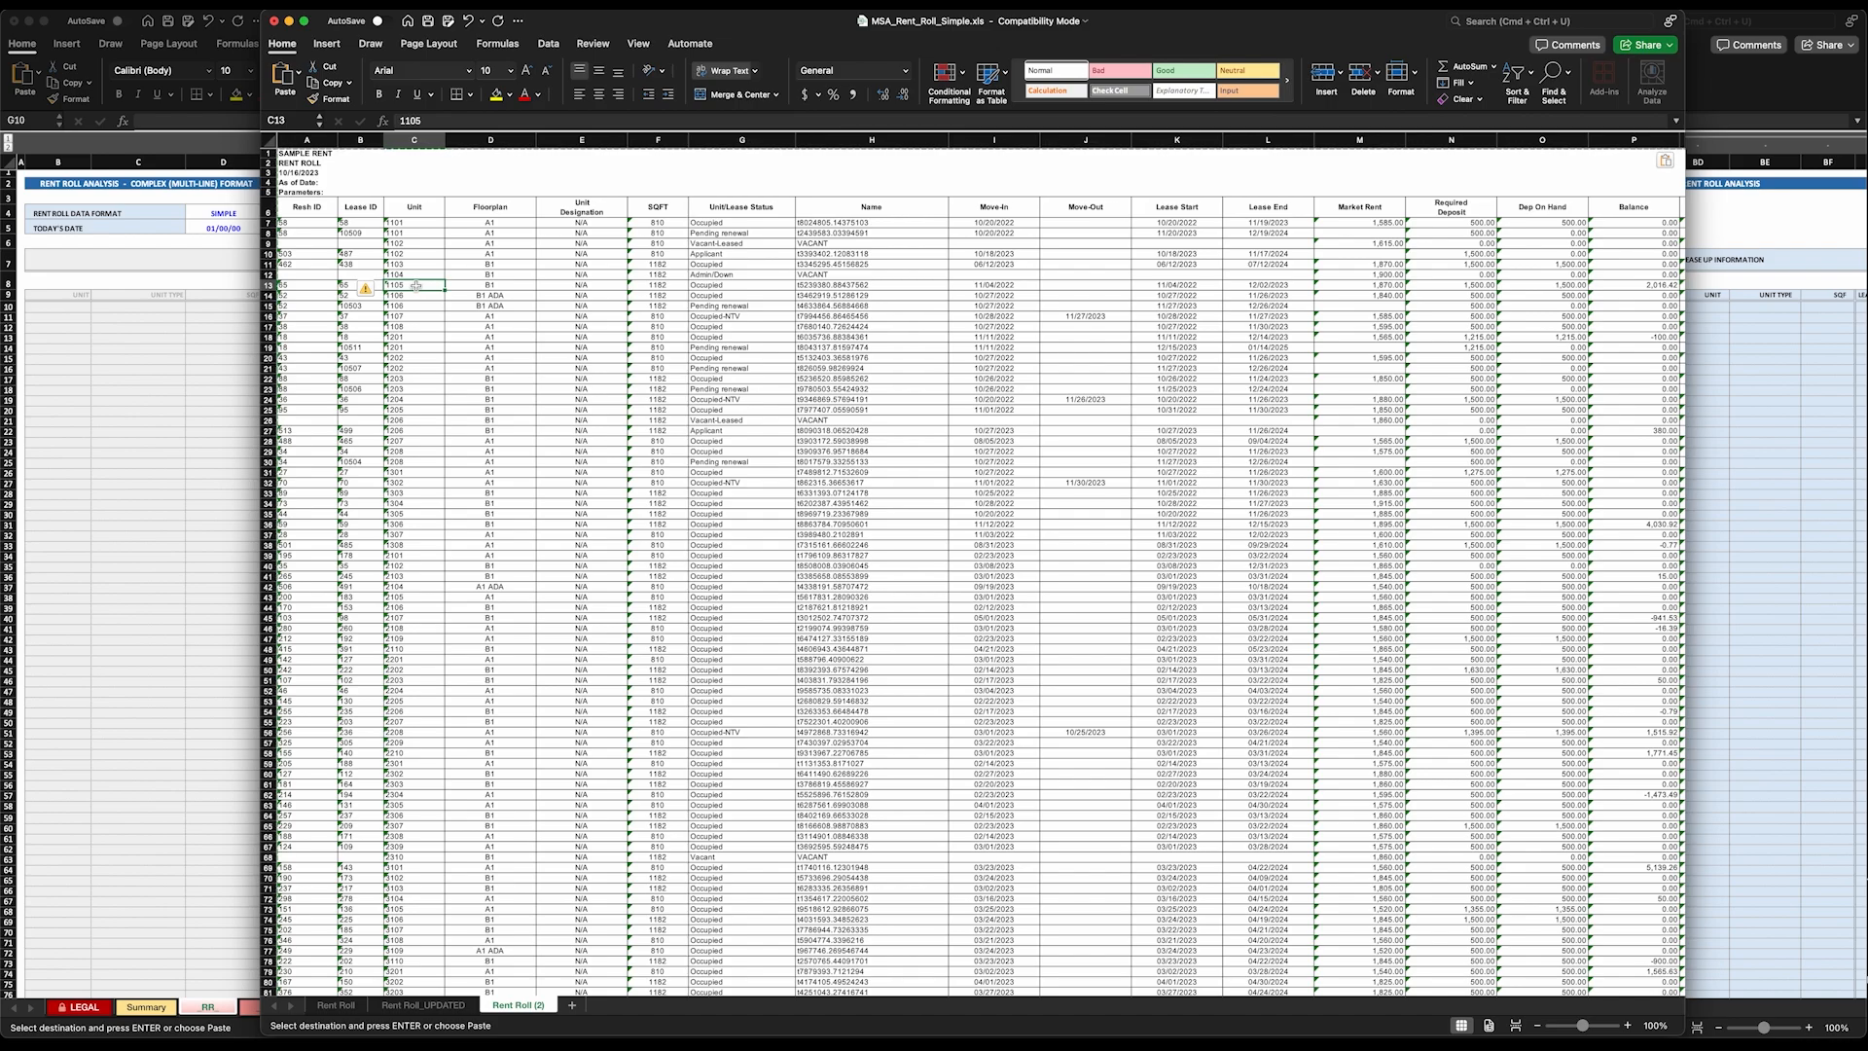
pyautogui.hscroll(1, 416, 288)
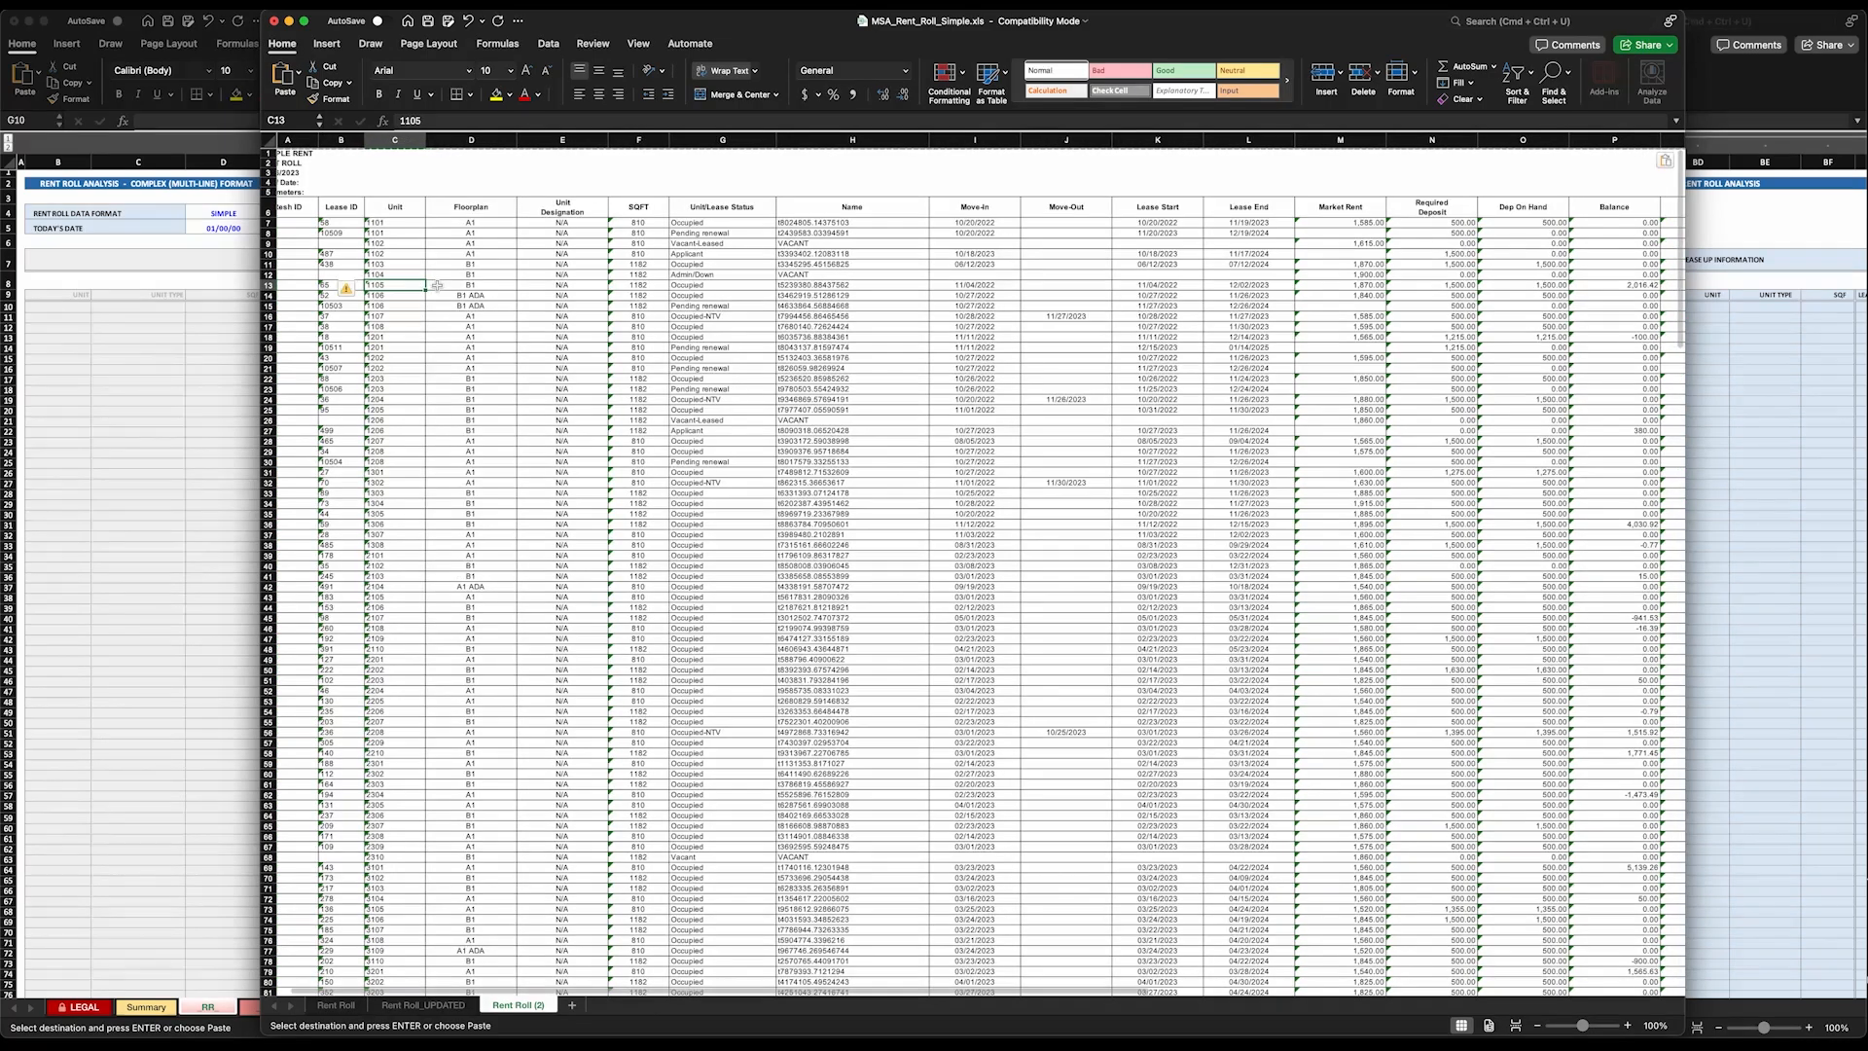
pyautogui.hscroll(-1, 438, 287)
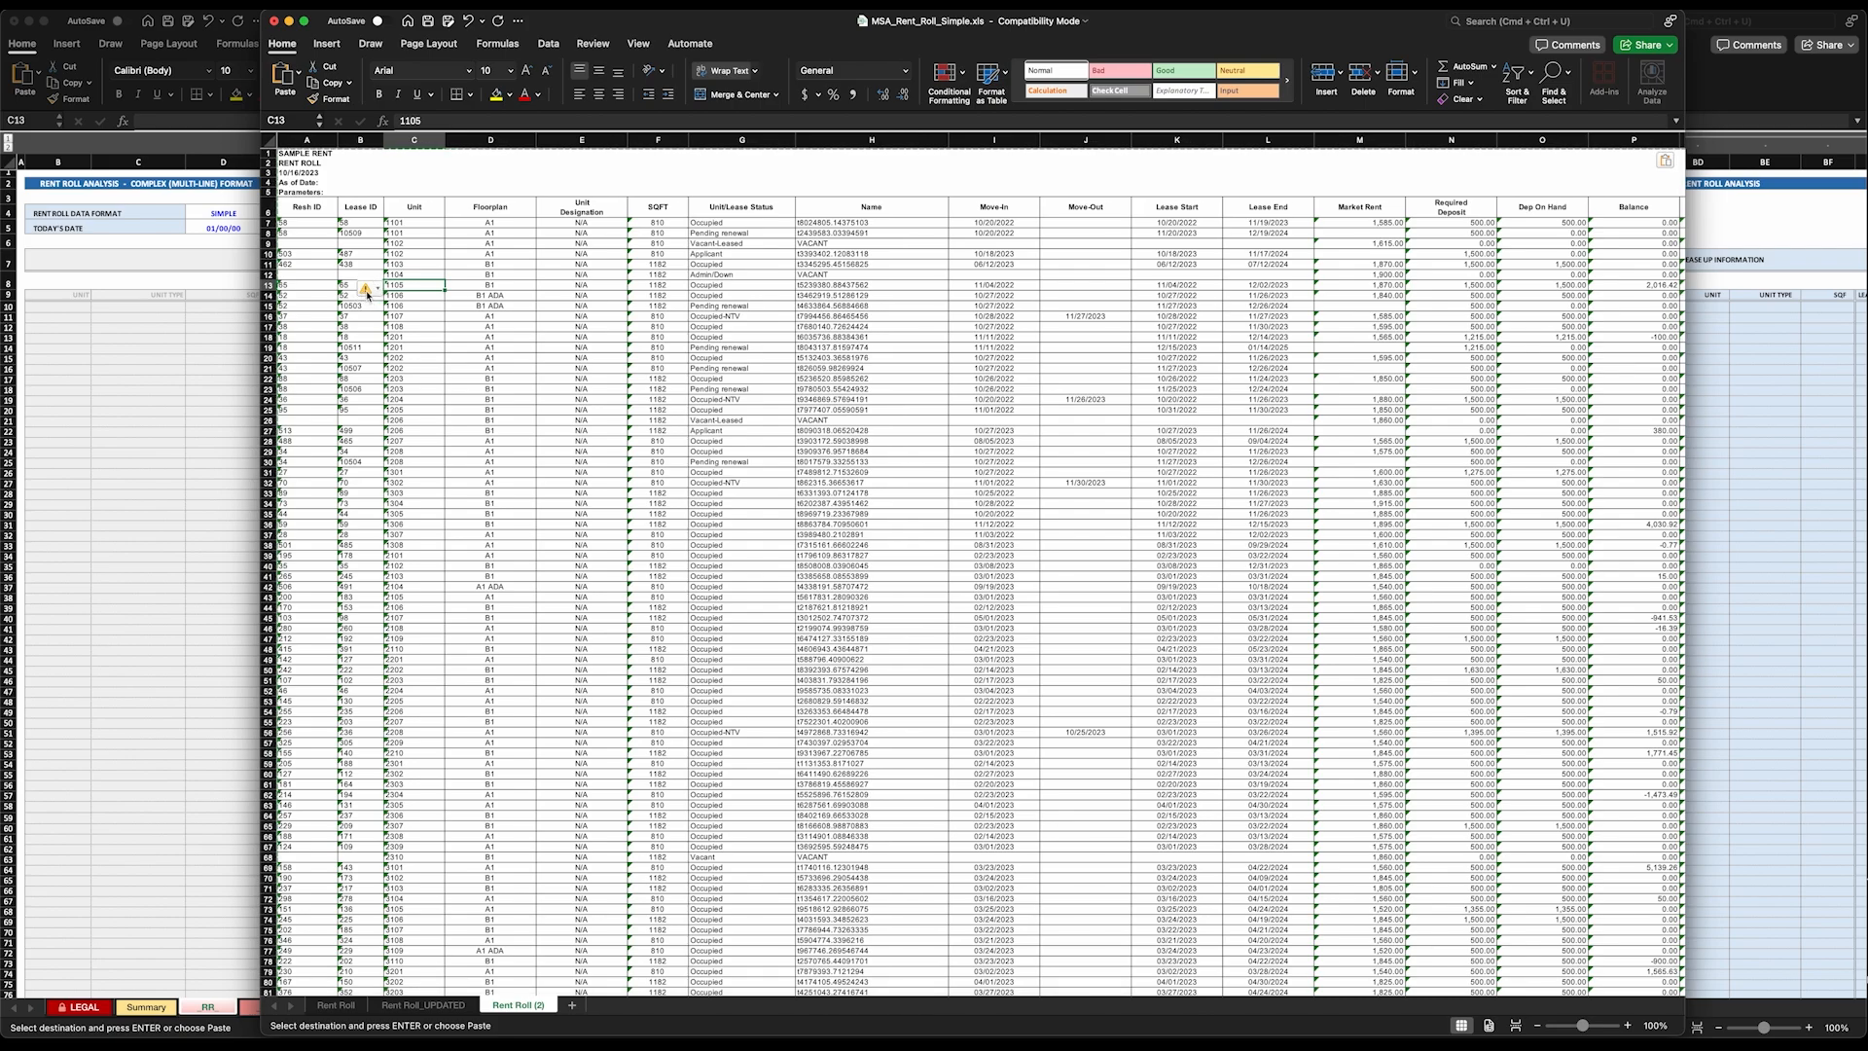
pyautogui.click(371, 291)
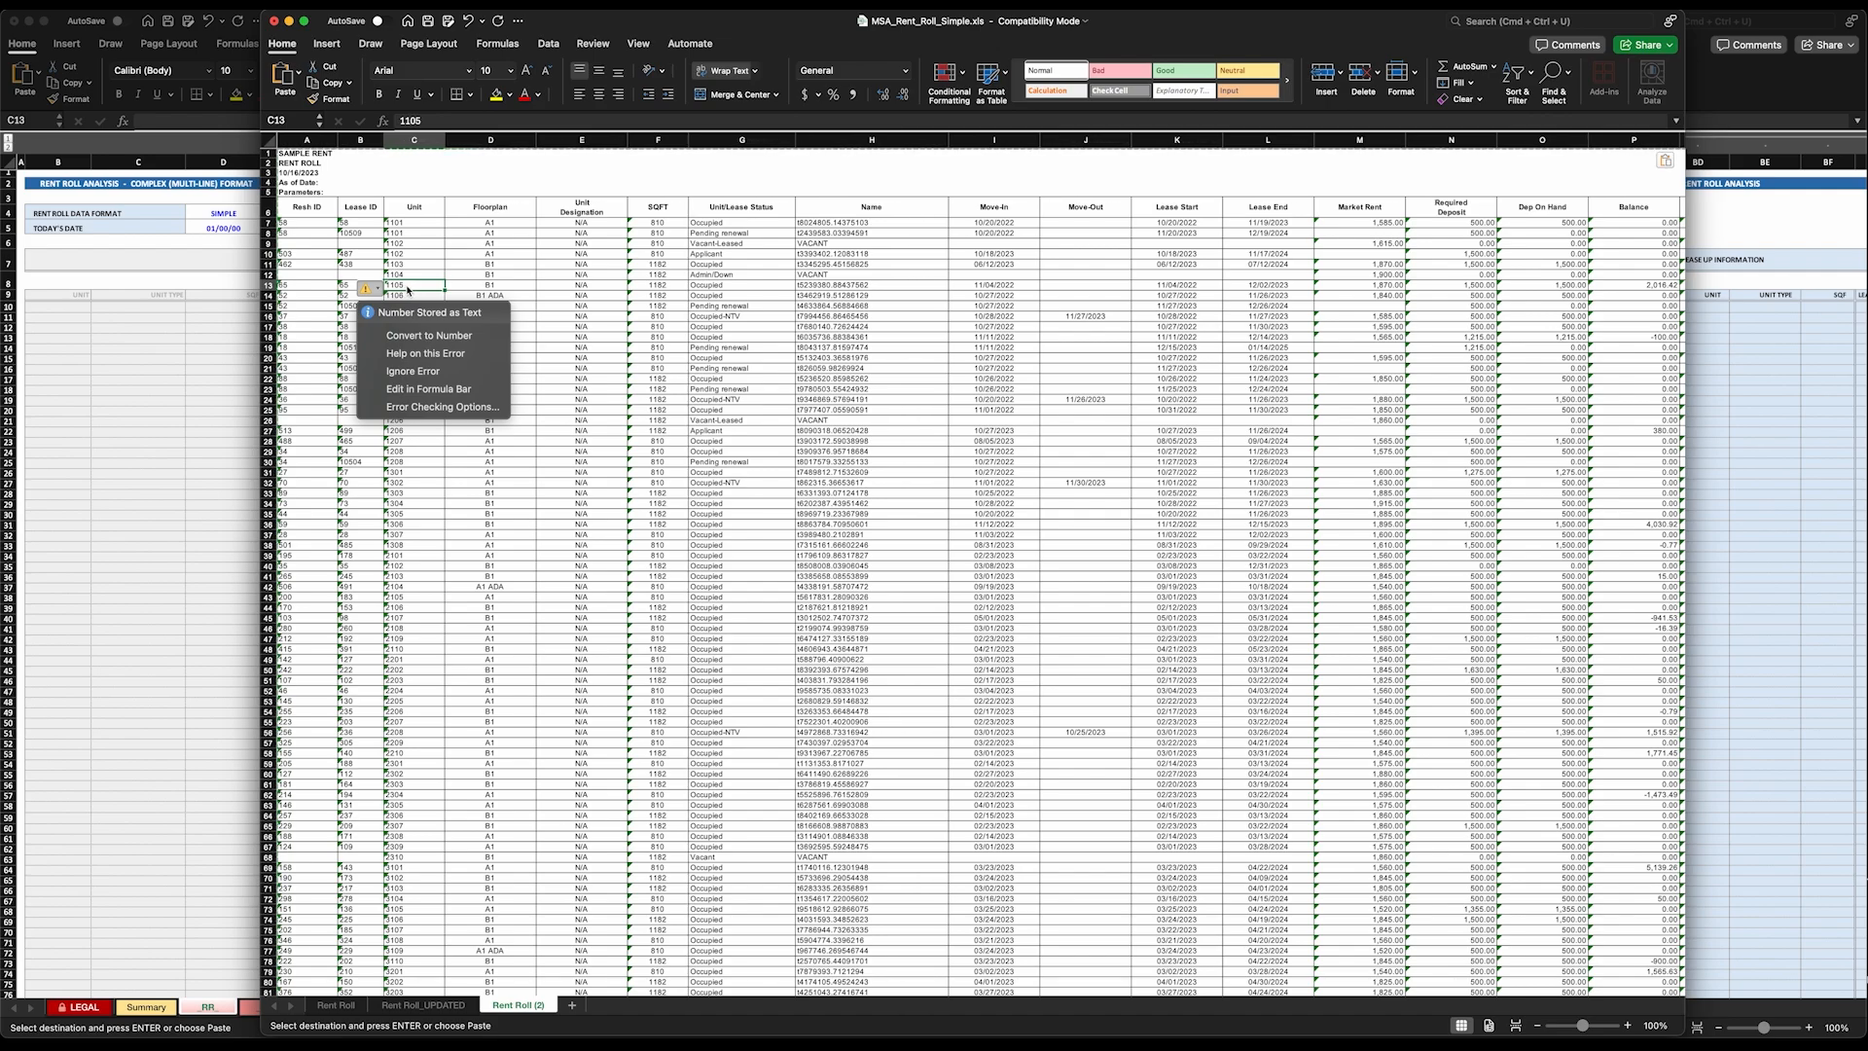
pyautogui.click(353, 278)
pyautogui.click(353, 278)
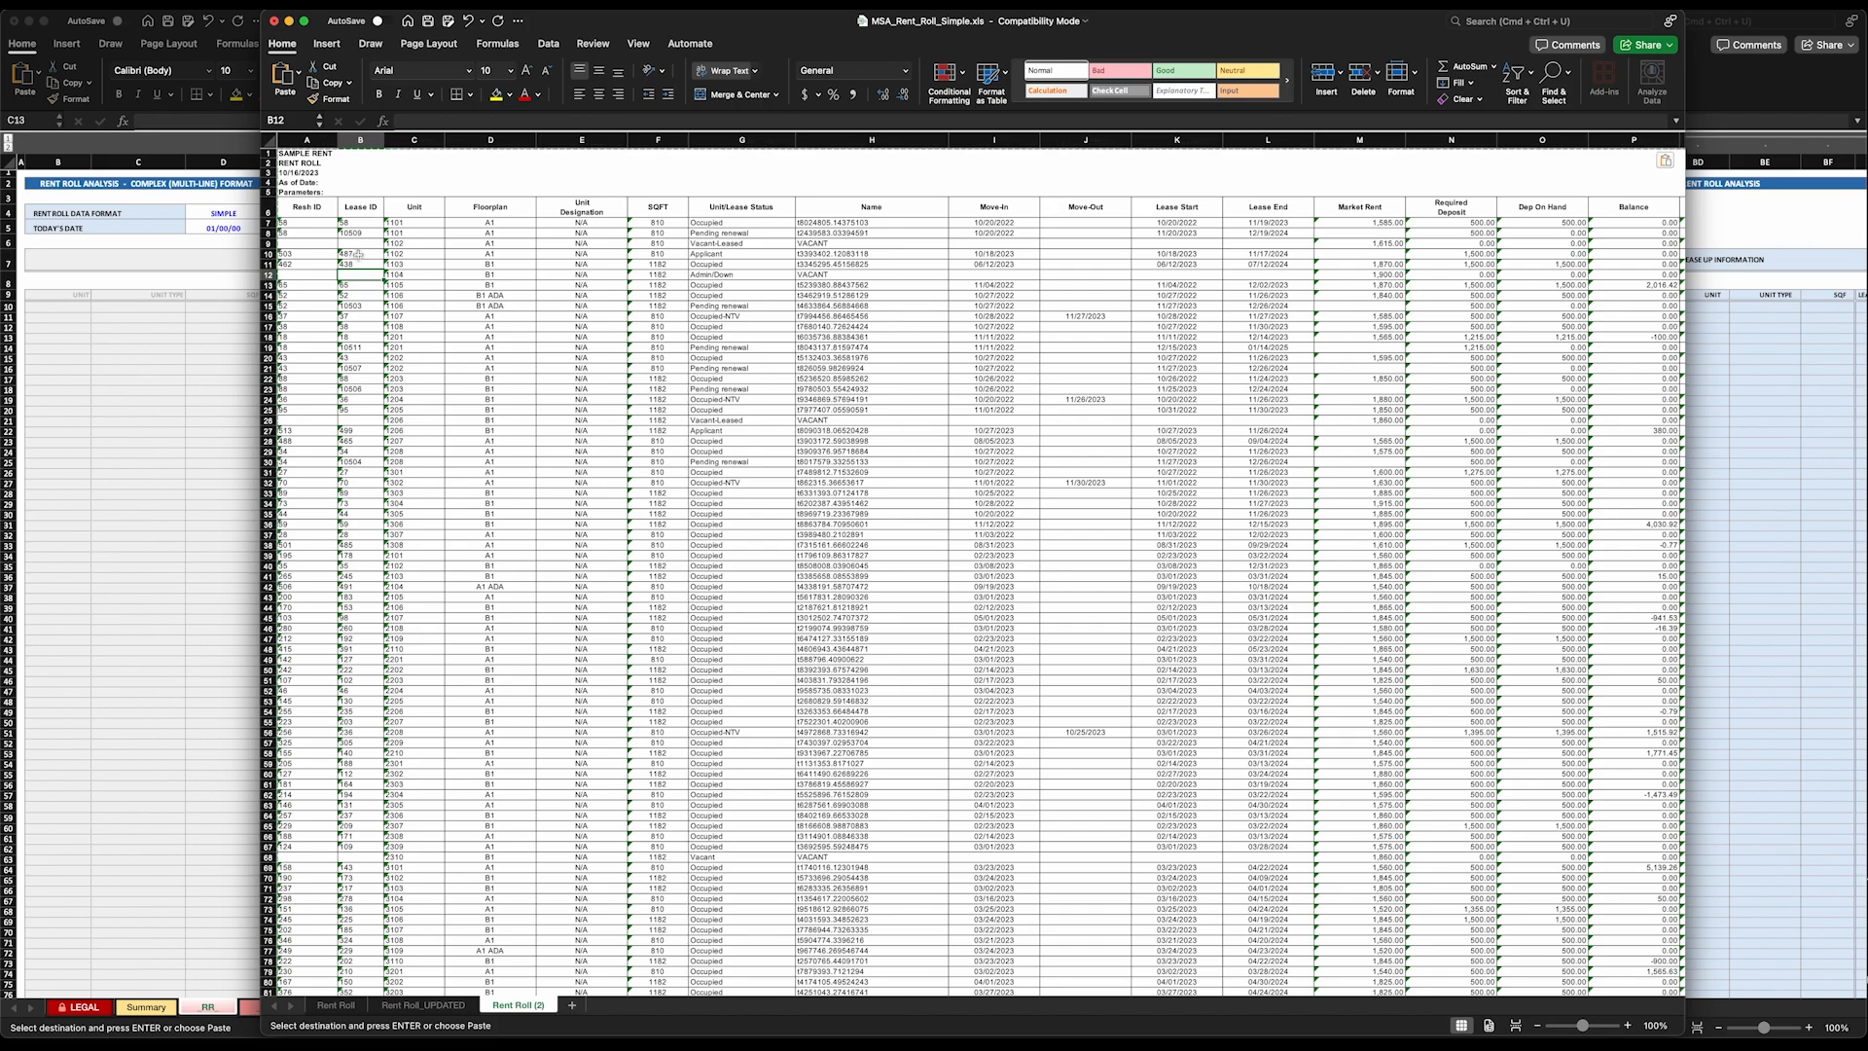
pyautogui.click(356, 254)
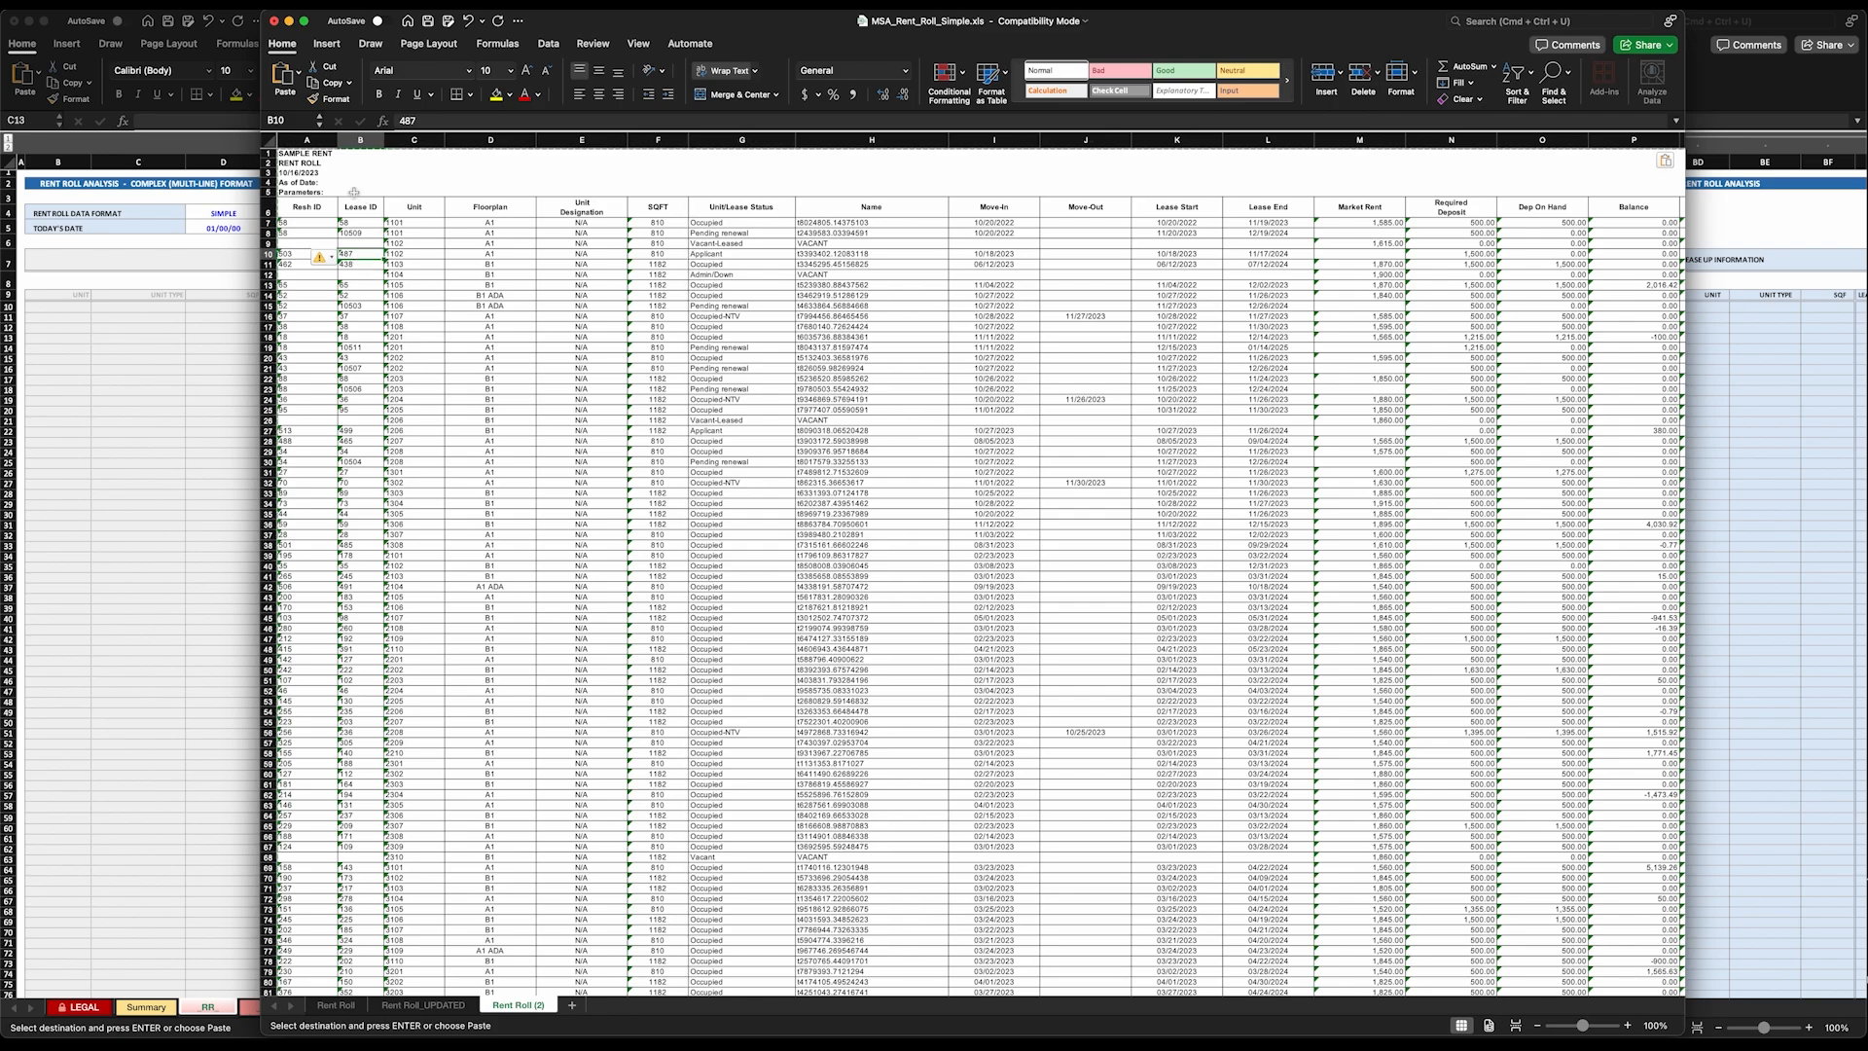
# Convert all numbers stored as text across the whole Rent Roll (2) sheet to real numbers.
pyautogui.click(270, 141)
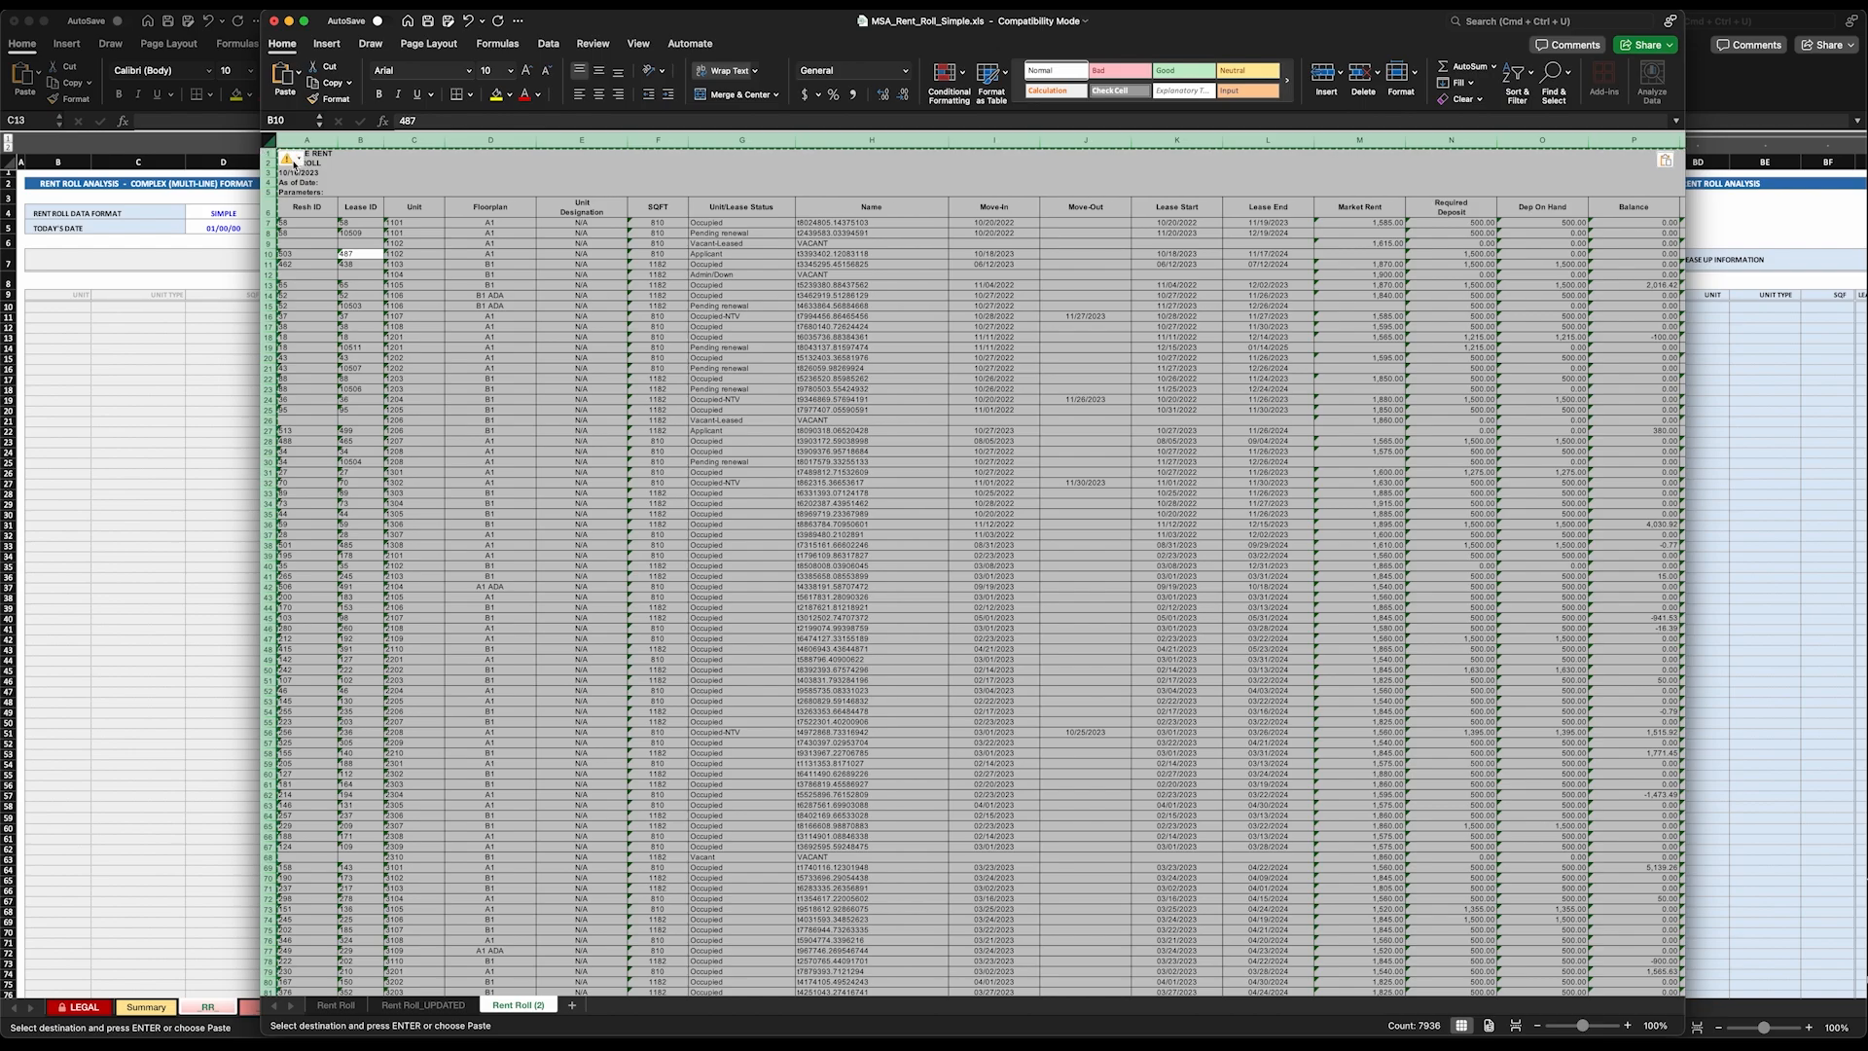
pyautogui.click(298, 161)
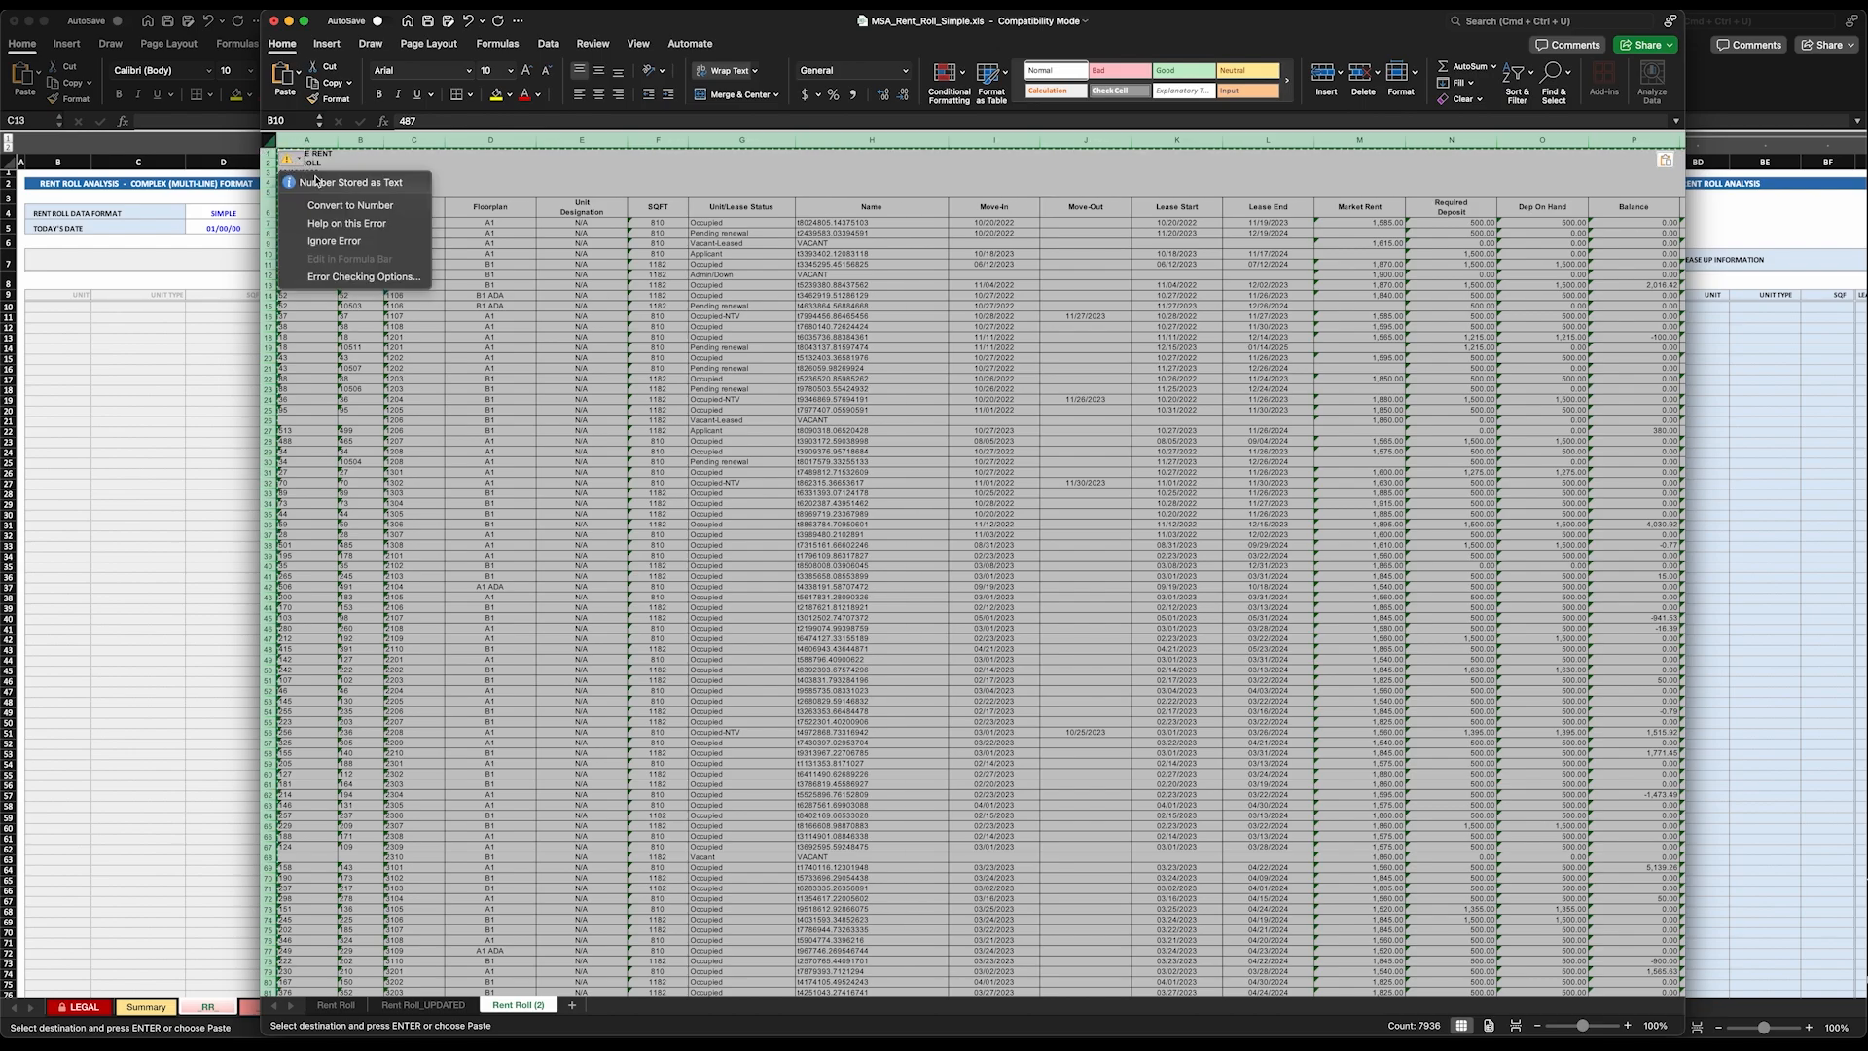
pyautogui.click(332, 210)
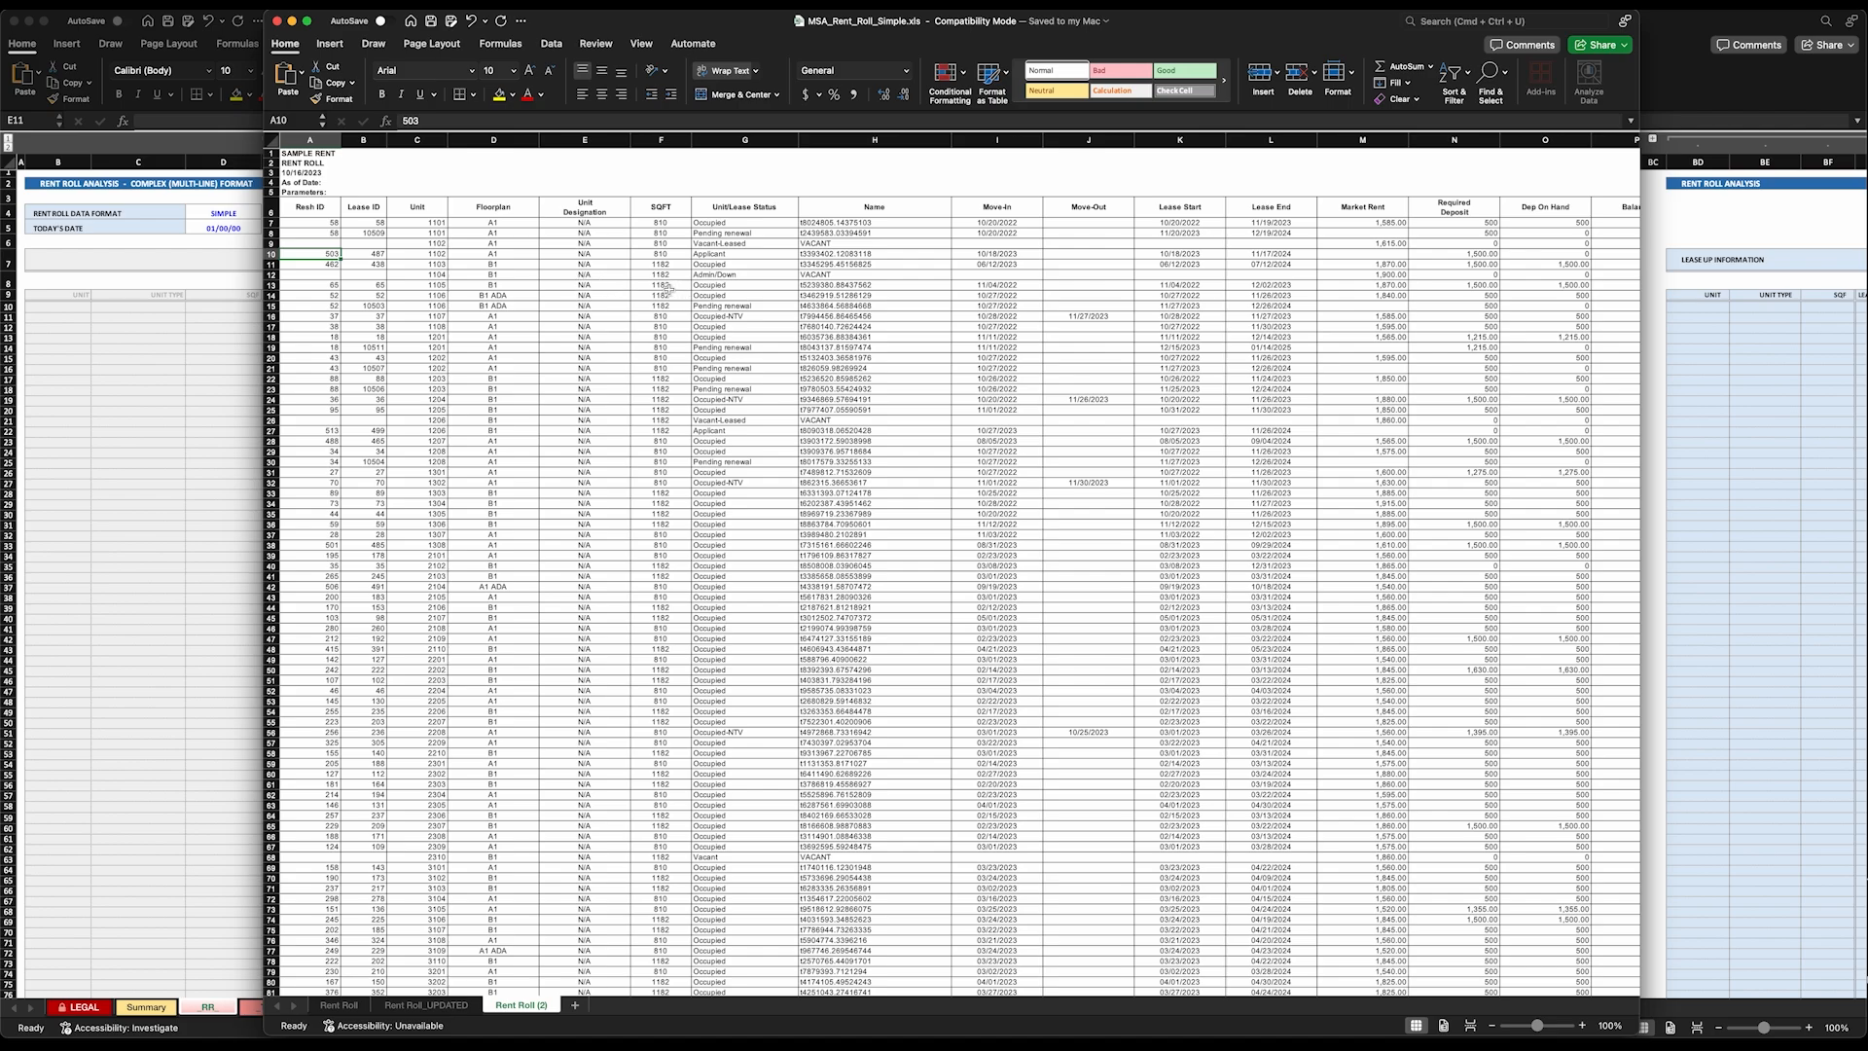
# Review the columns of the Rent Roll (2) sheet from the unit details through the charge columns to Total Billing.
pyautogui.hscroll(10, 669, 289)
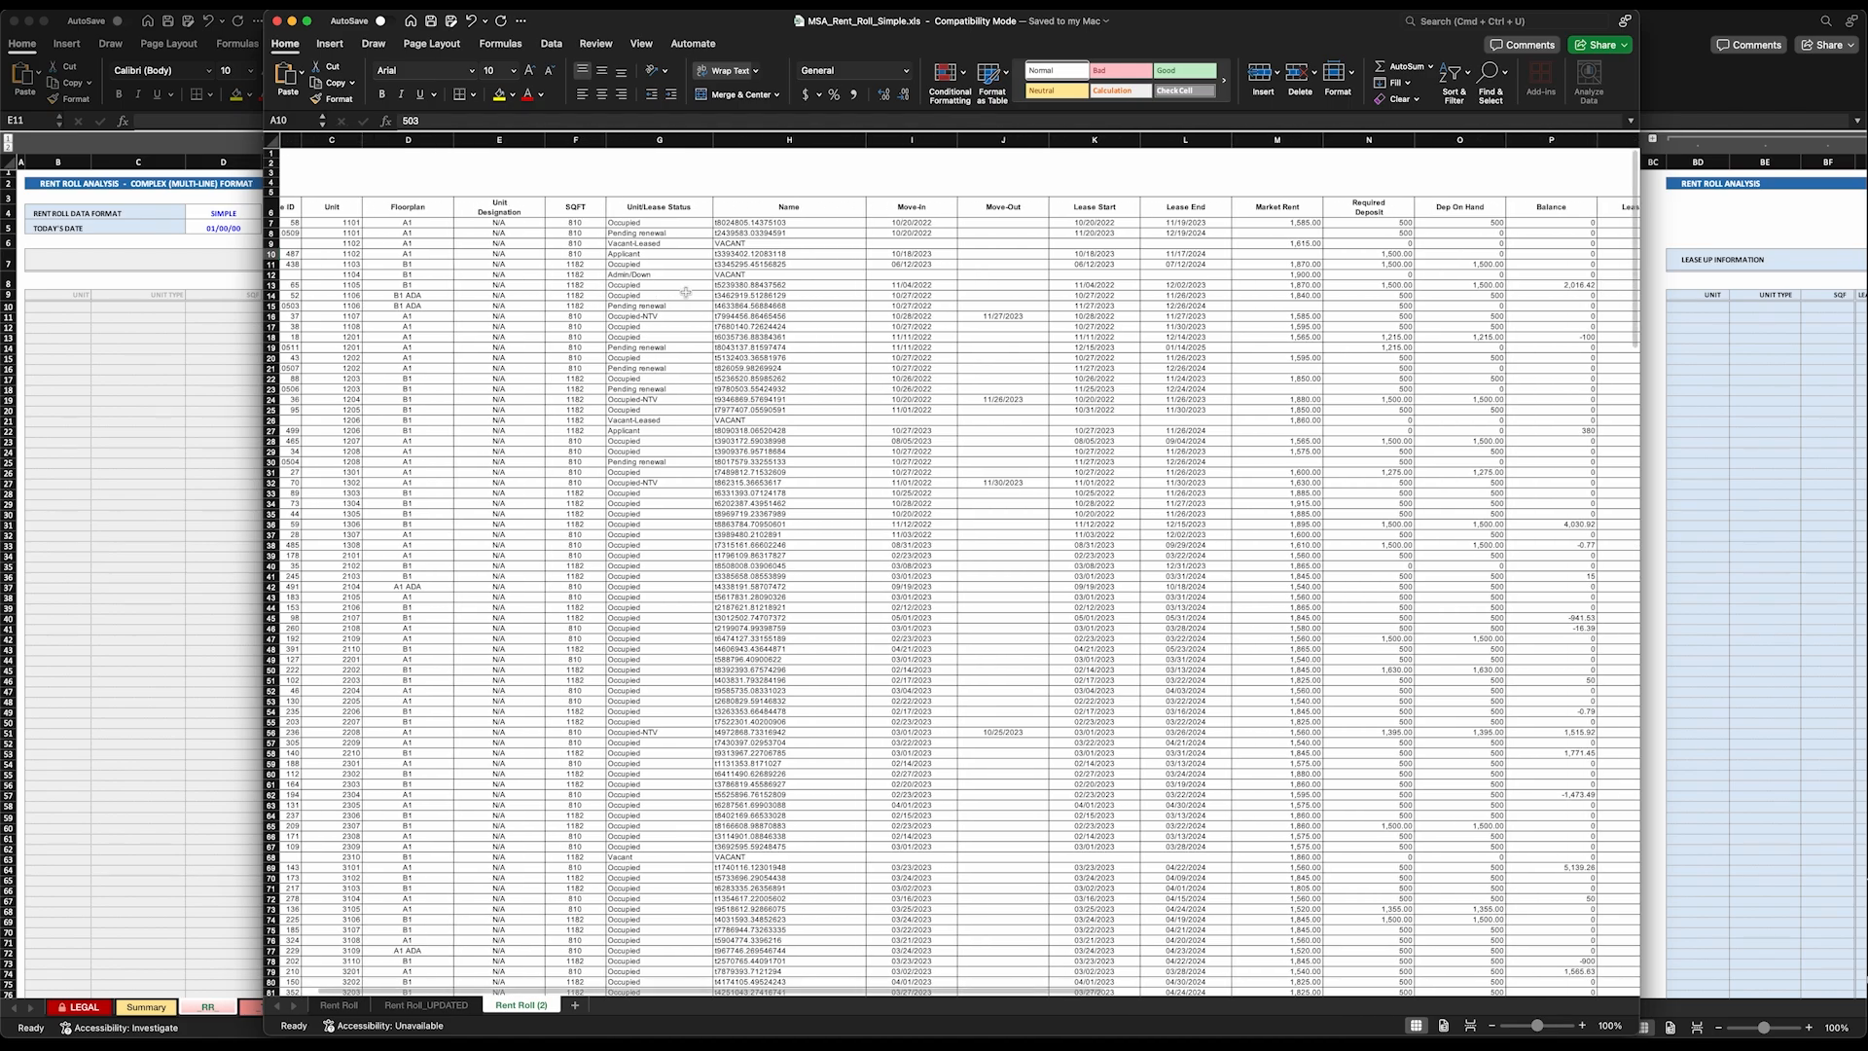
pyautogui.hscroll(1, 685, 292)
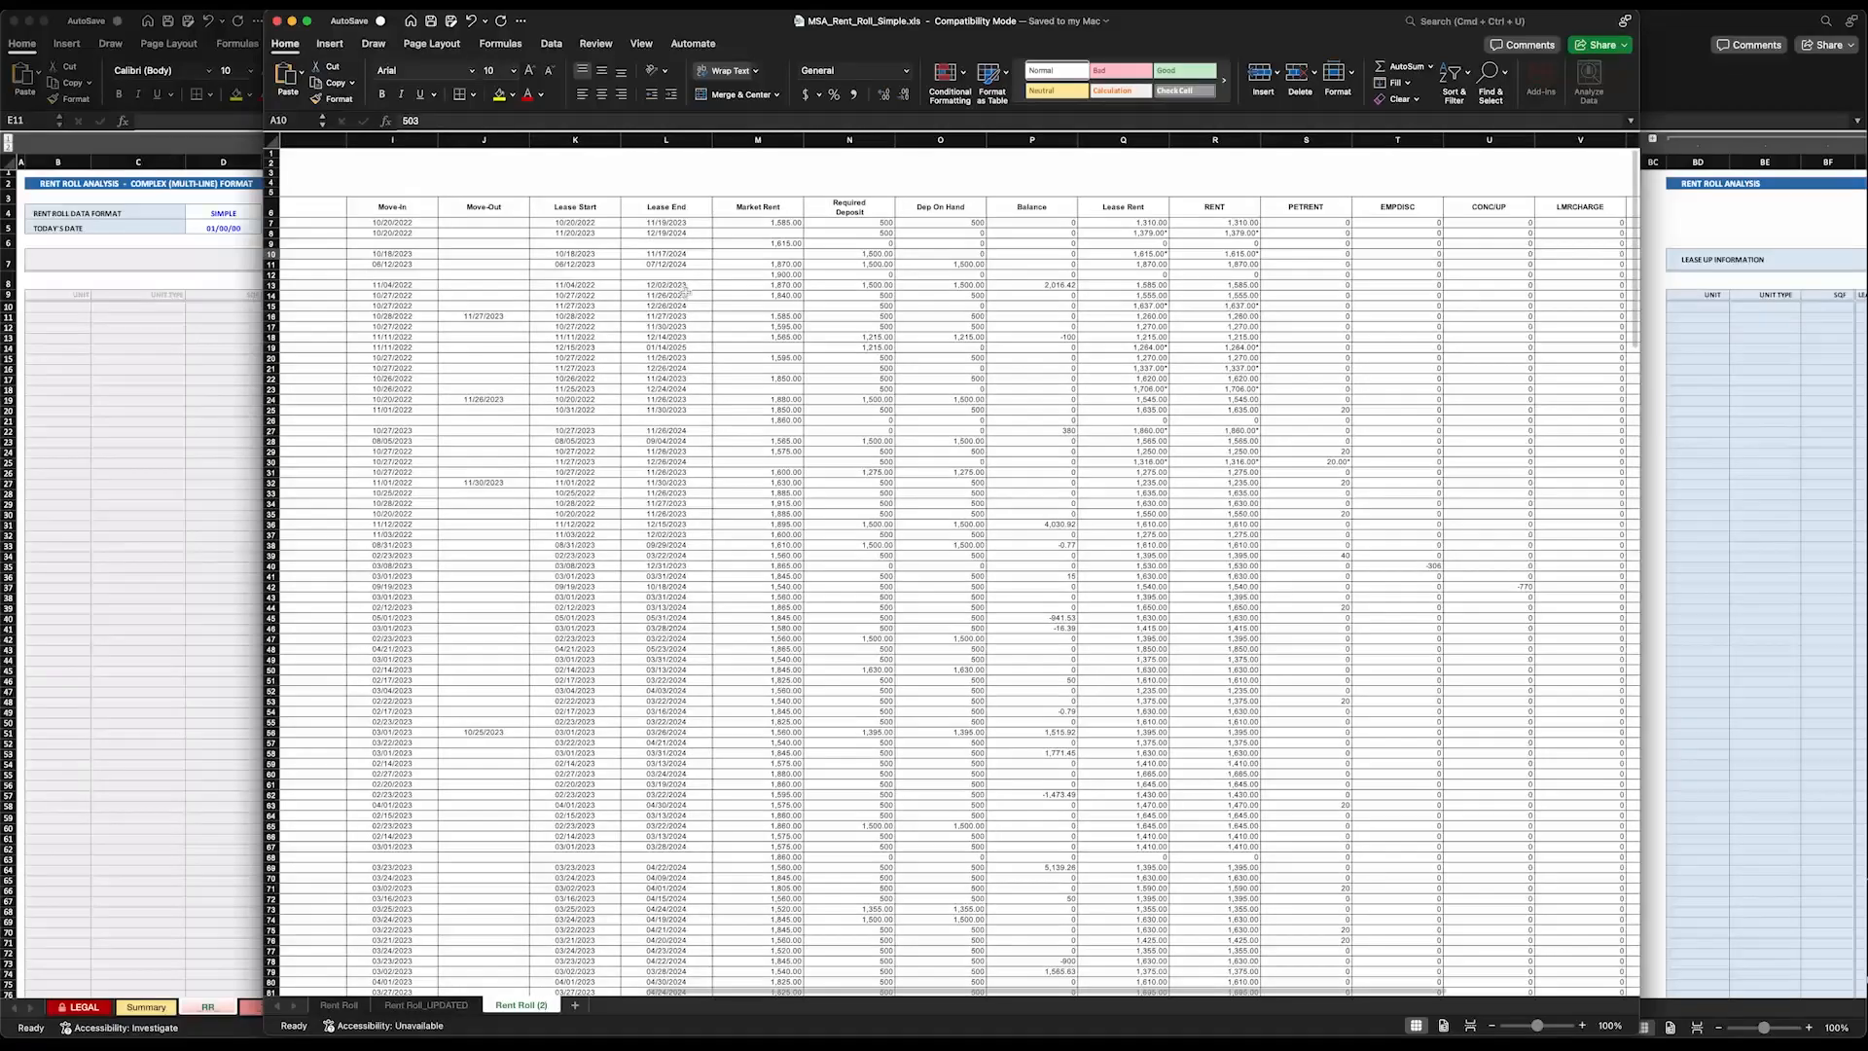
pyautogui.hscroll(-1, 686, 292)
pyautogui.hscroll(3, 710, 295)
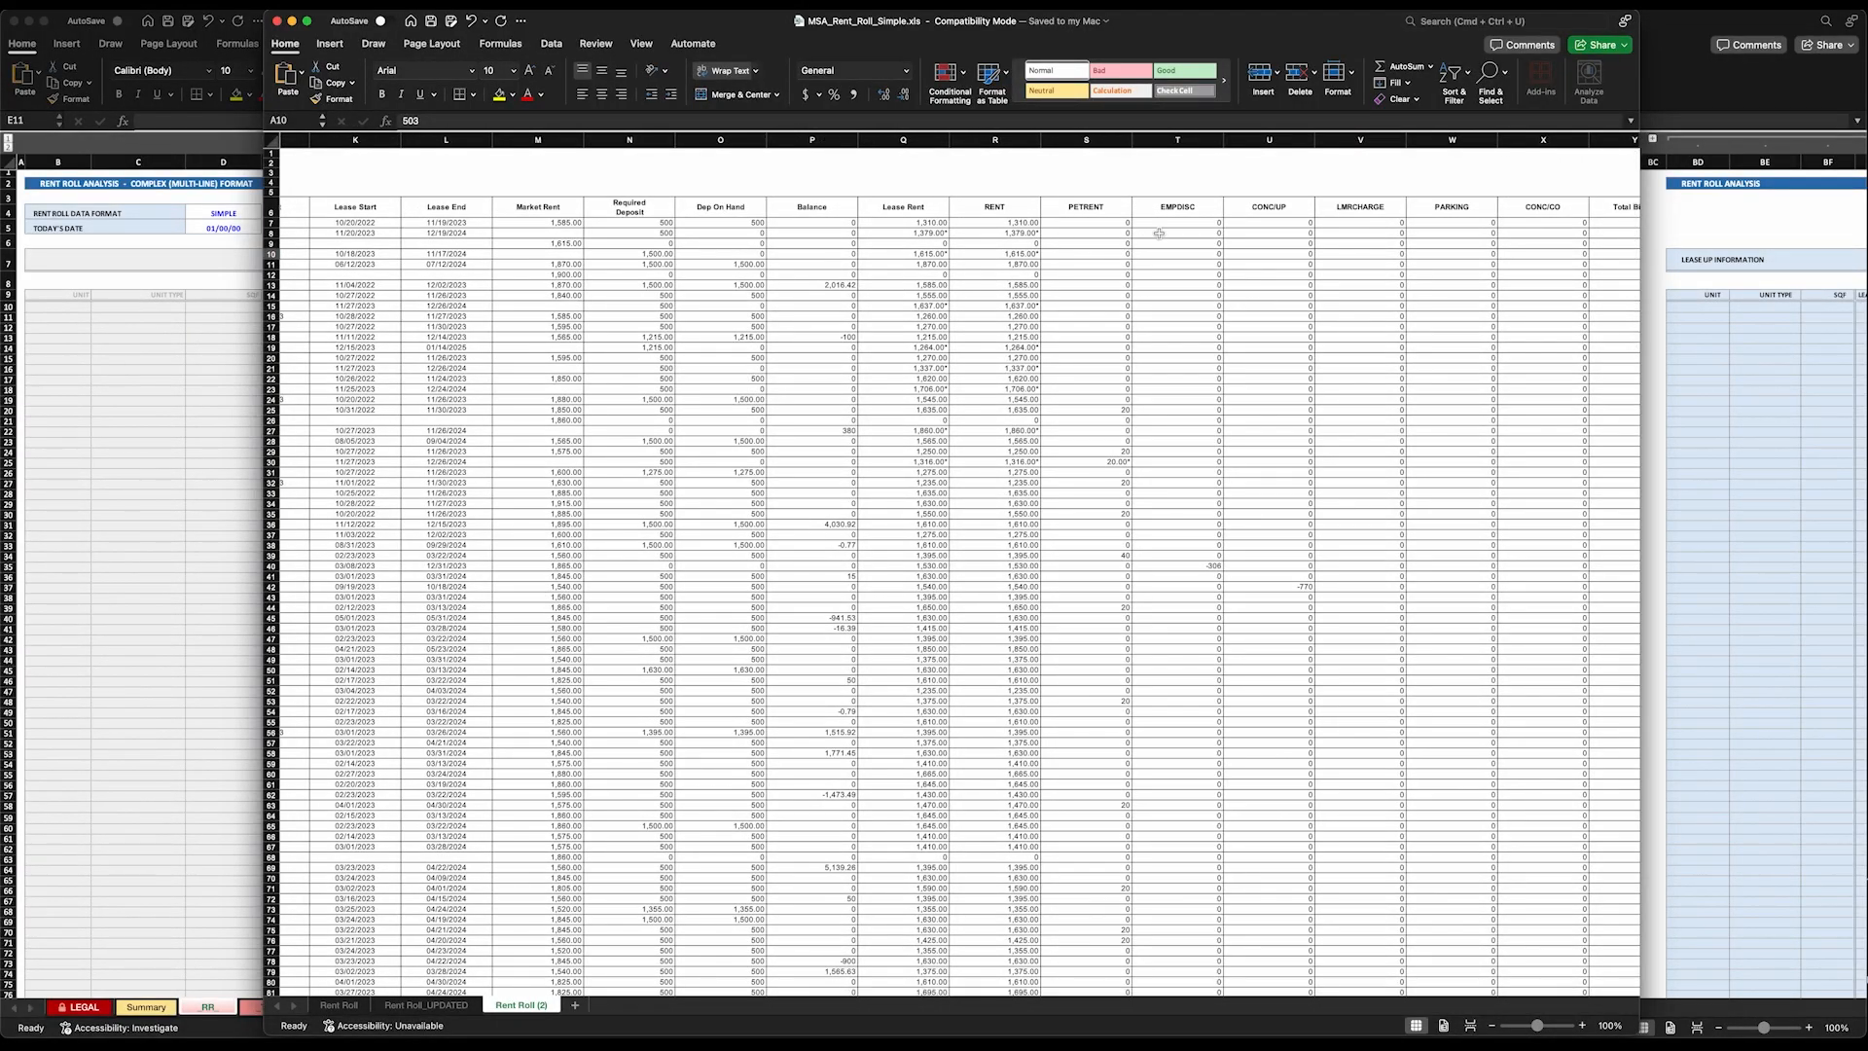
pyautogui.hscroll(4, 1299, 244)
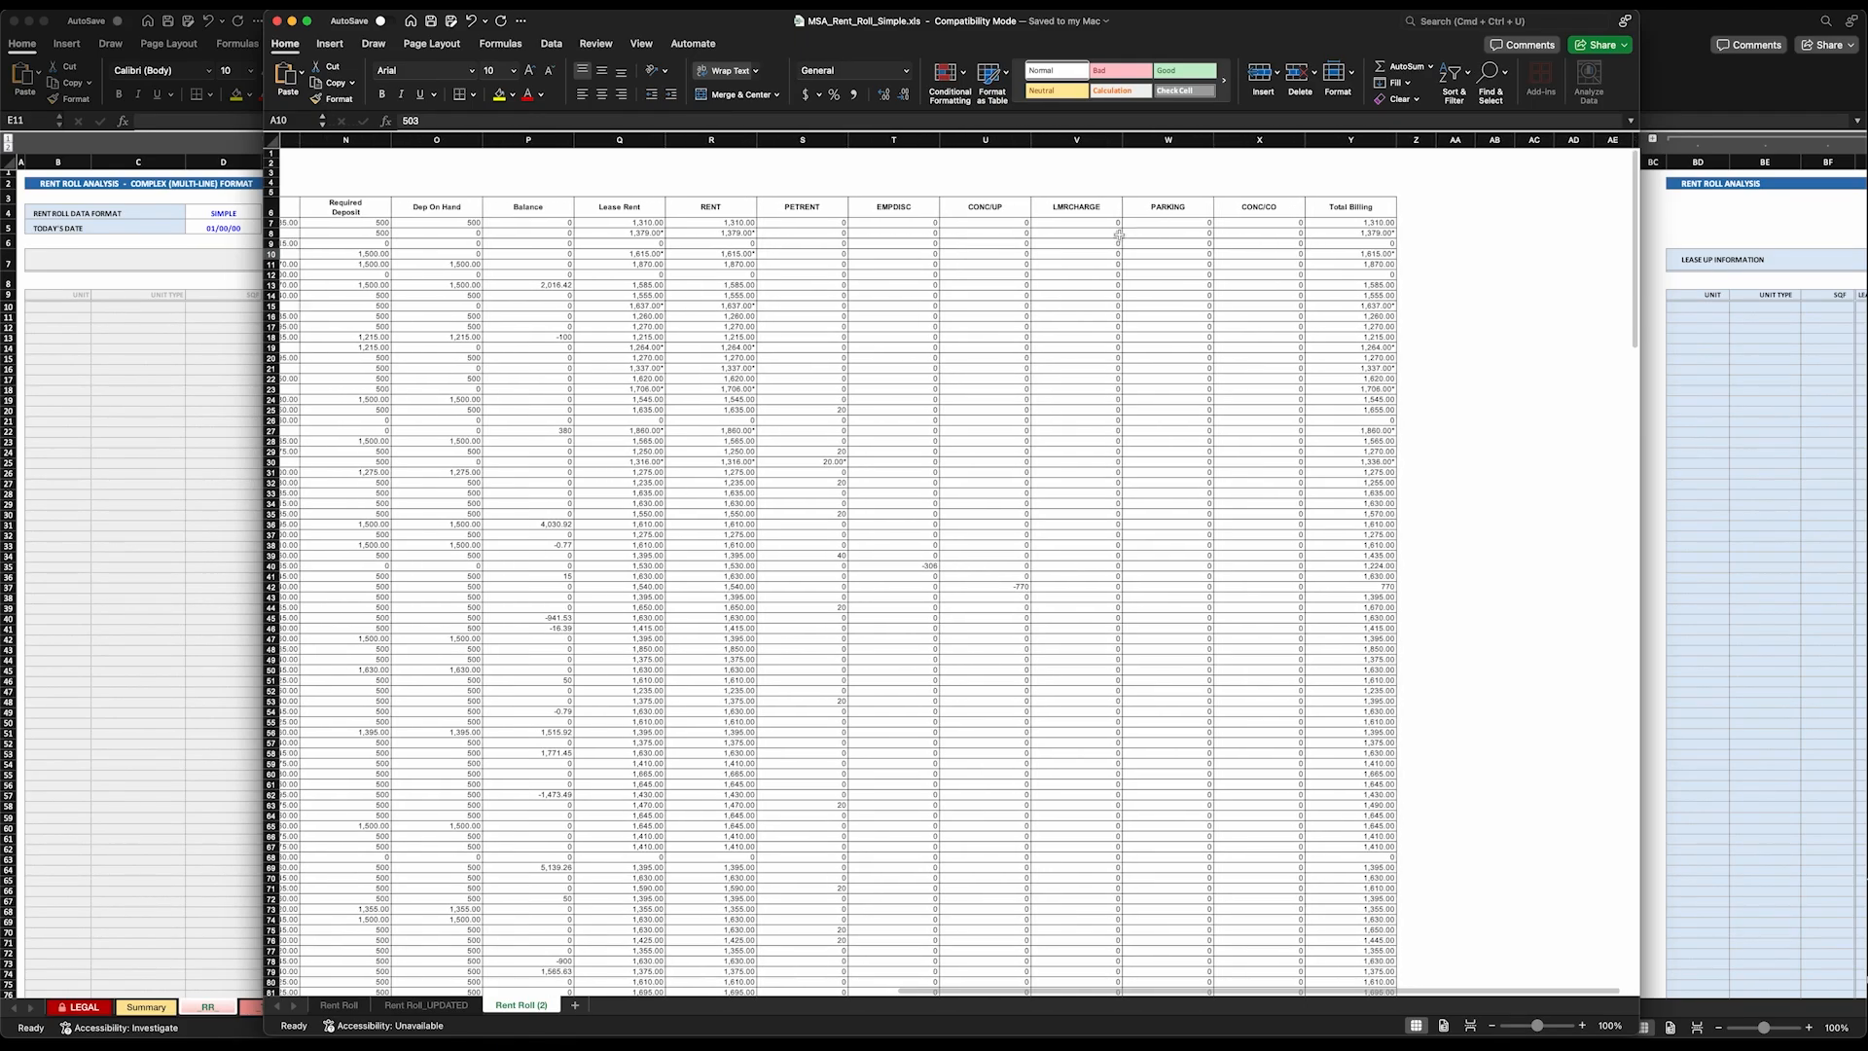
pyautogui.hscroll(-2, 1120, 234)
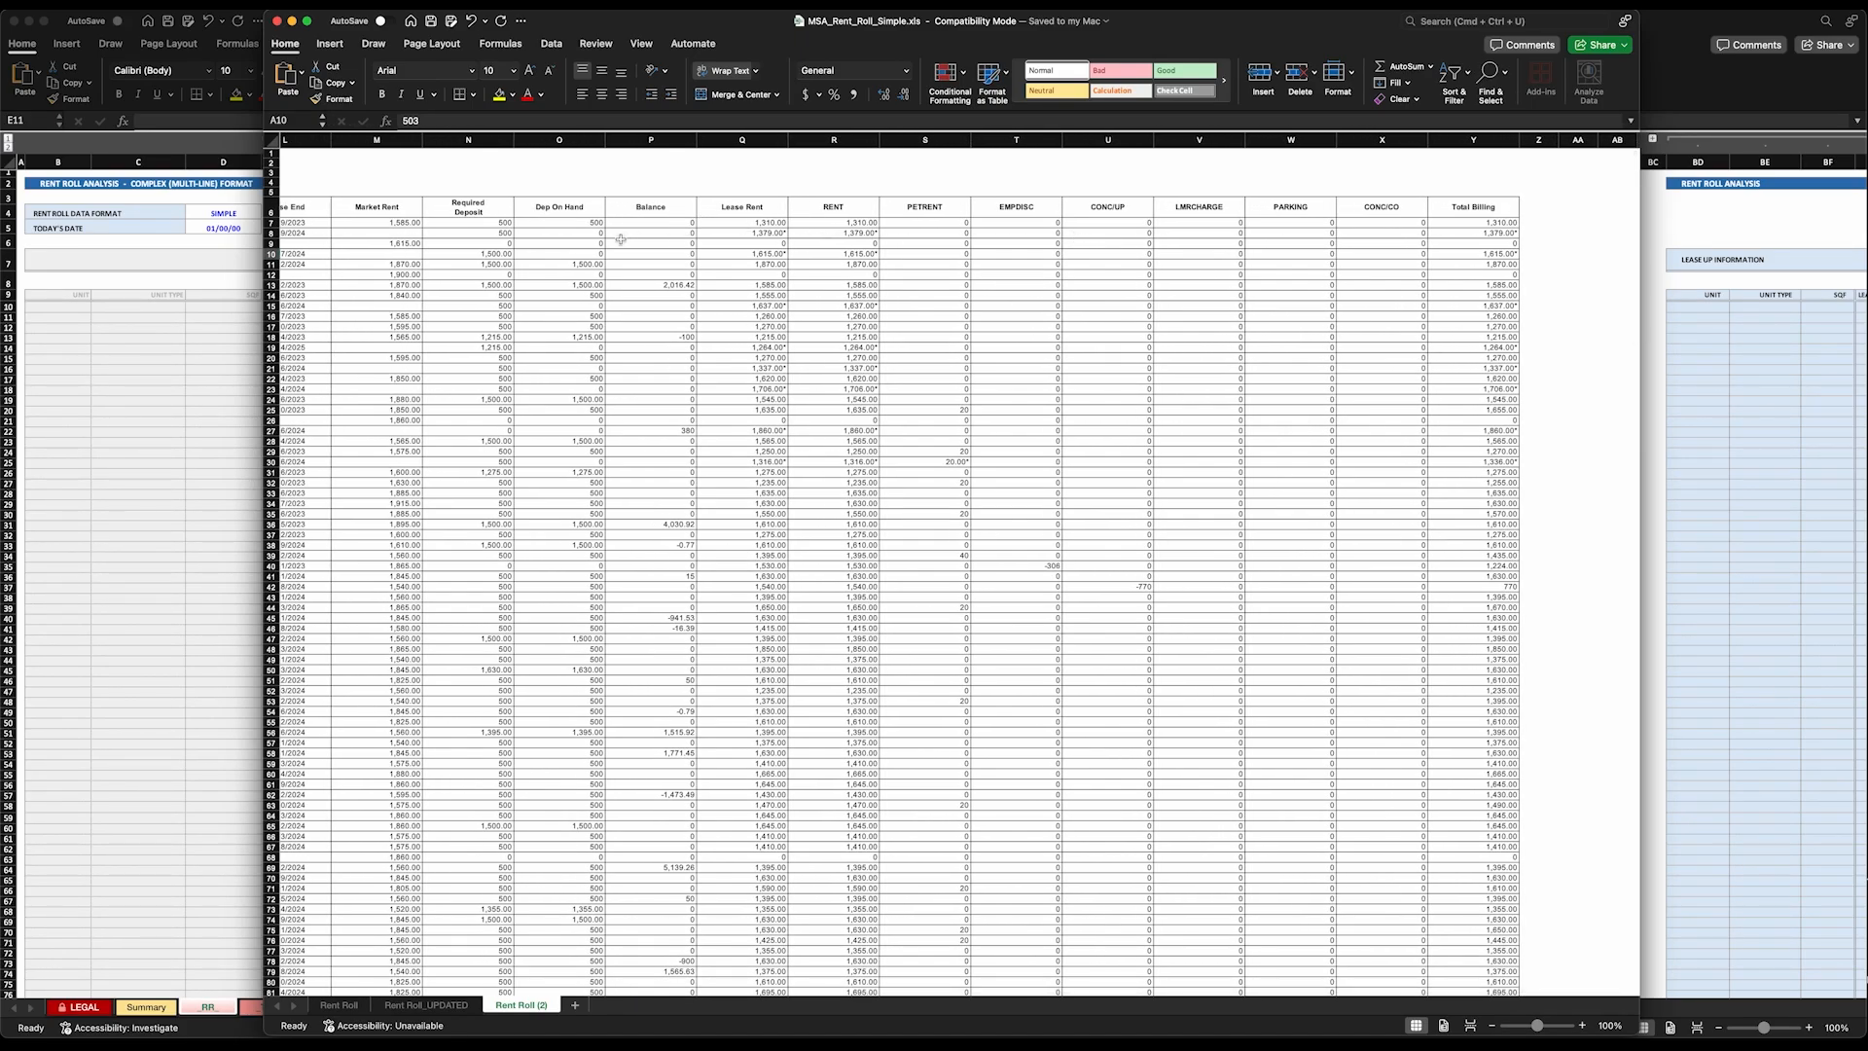
pyautogui.hscroll(-1, 715, 257)
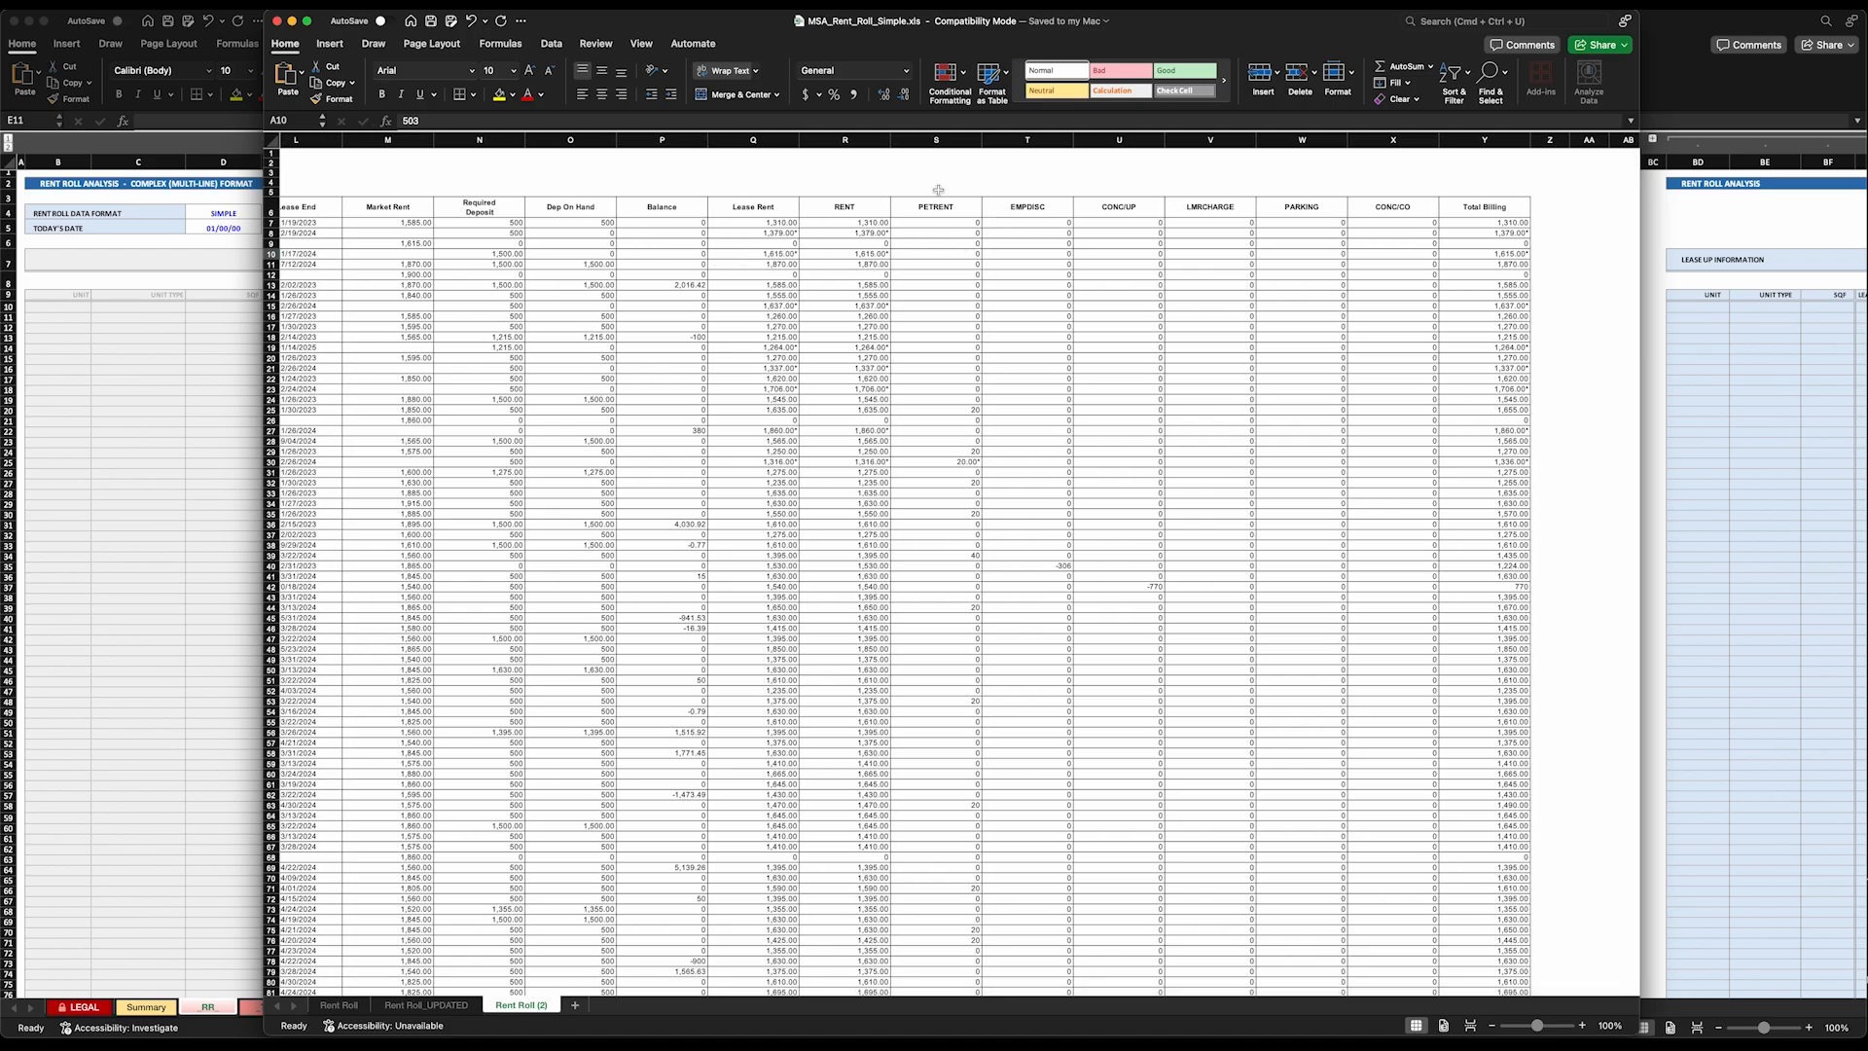
pyautogui.hscroll(-3, 584, 275)
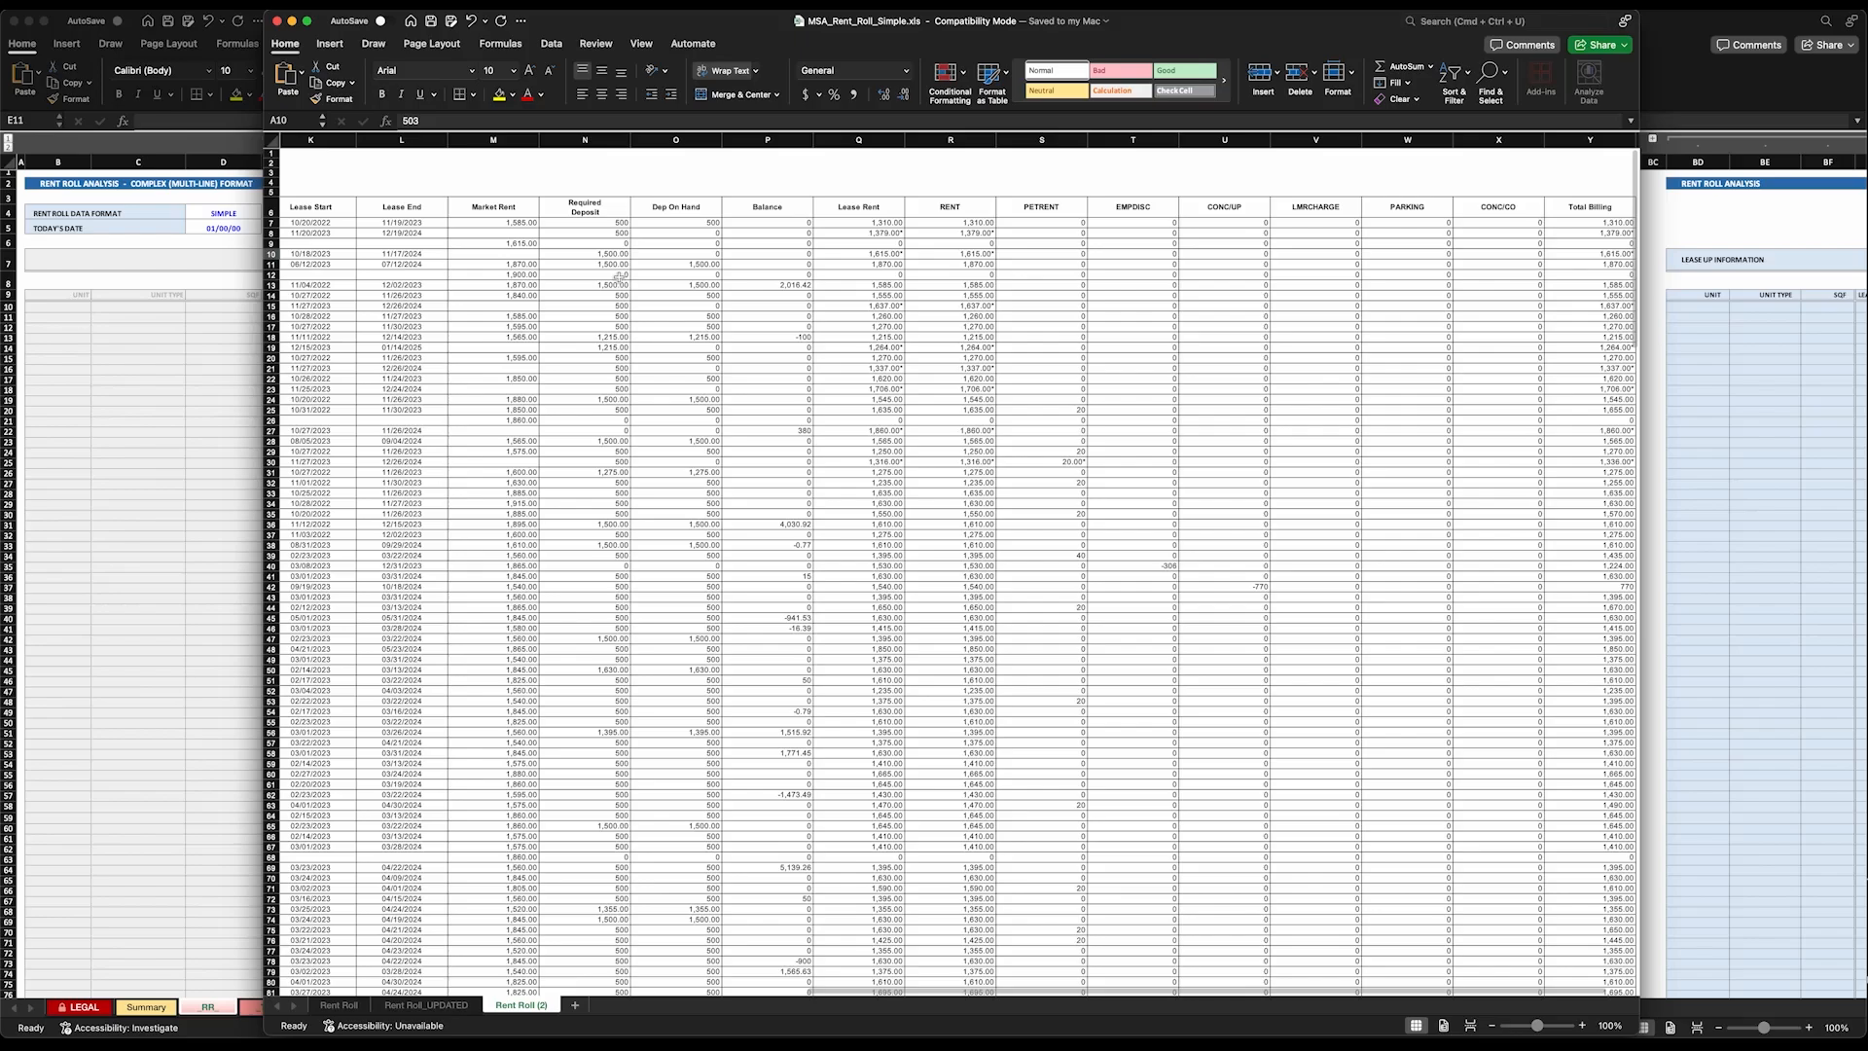
pyautogui.hscroll(-5, 666, 276)
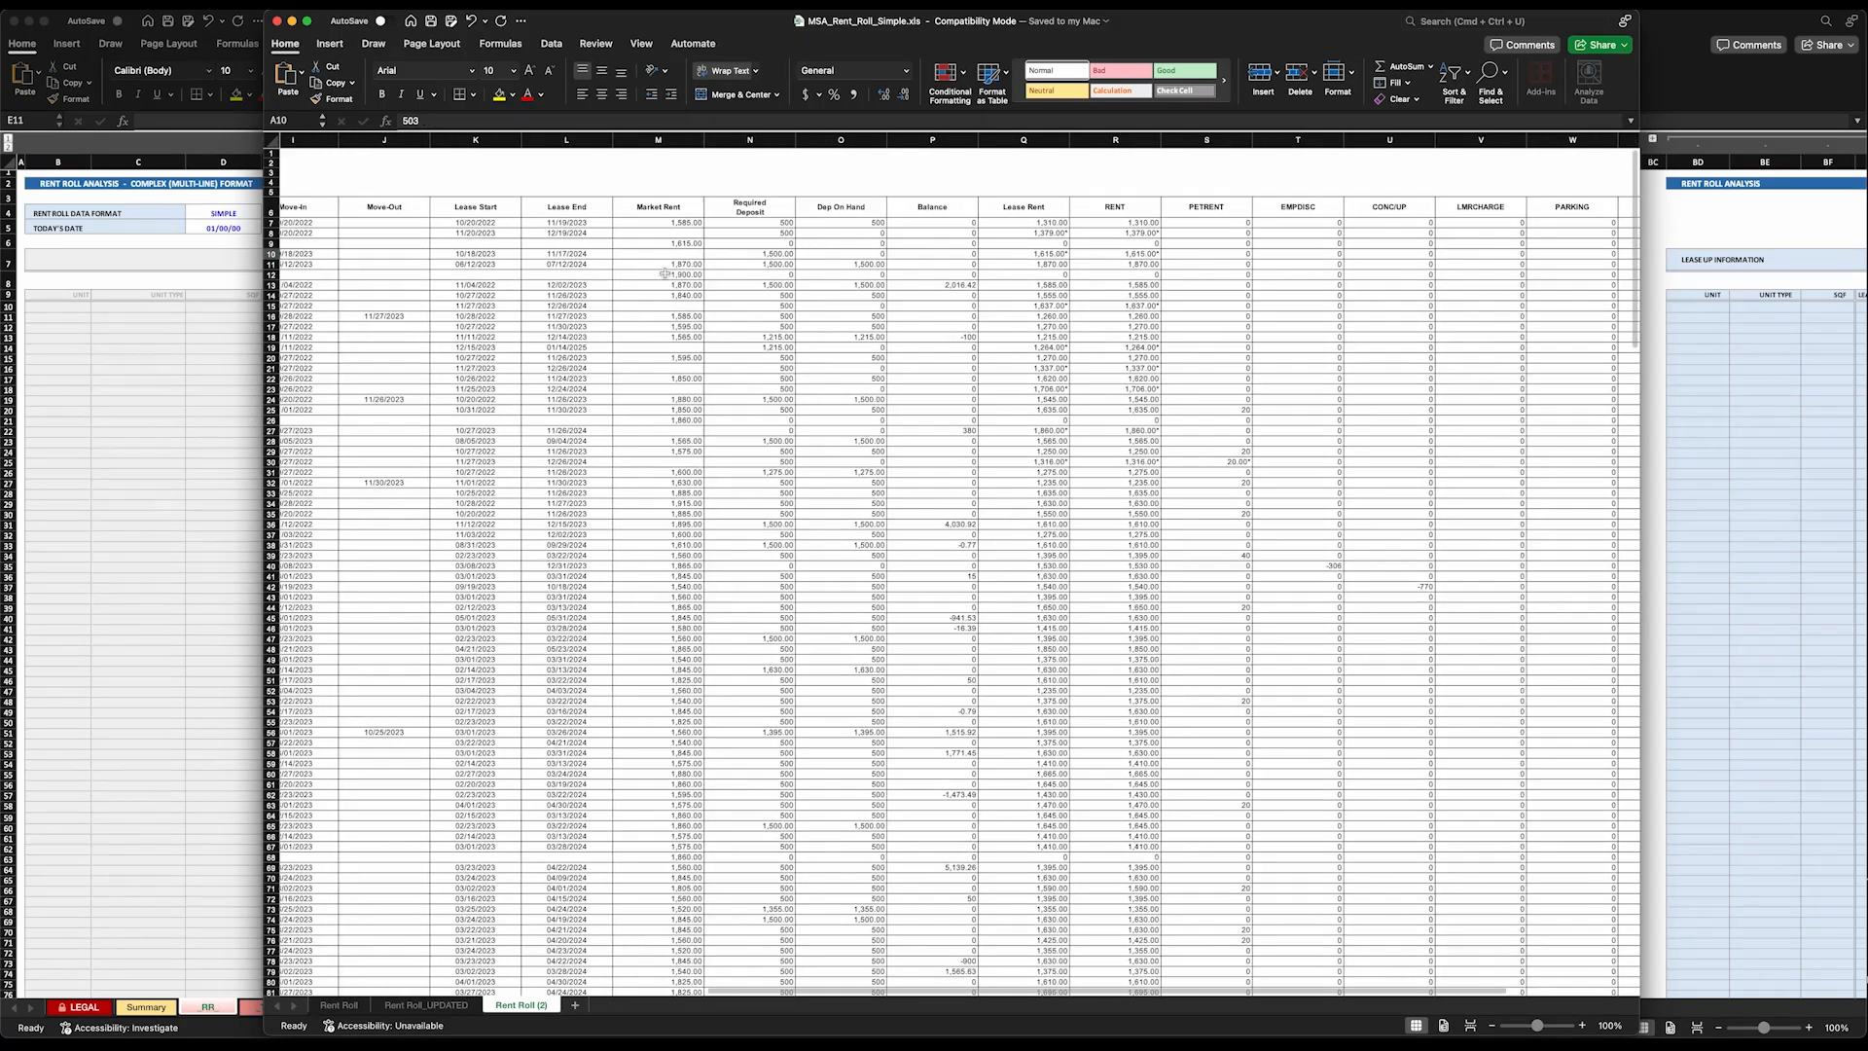
pyautogui.hscroll(-5, 664, 275)
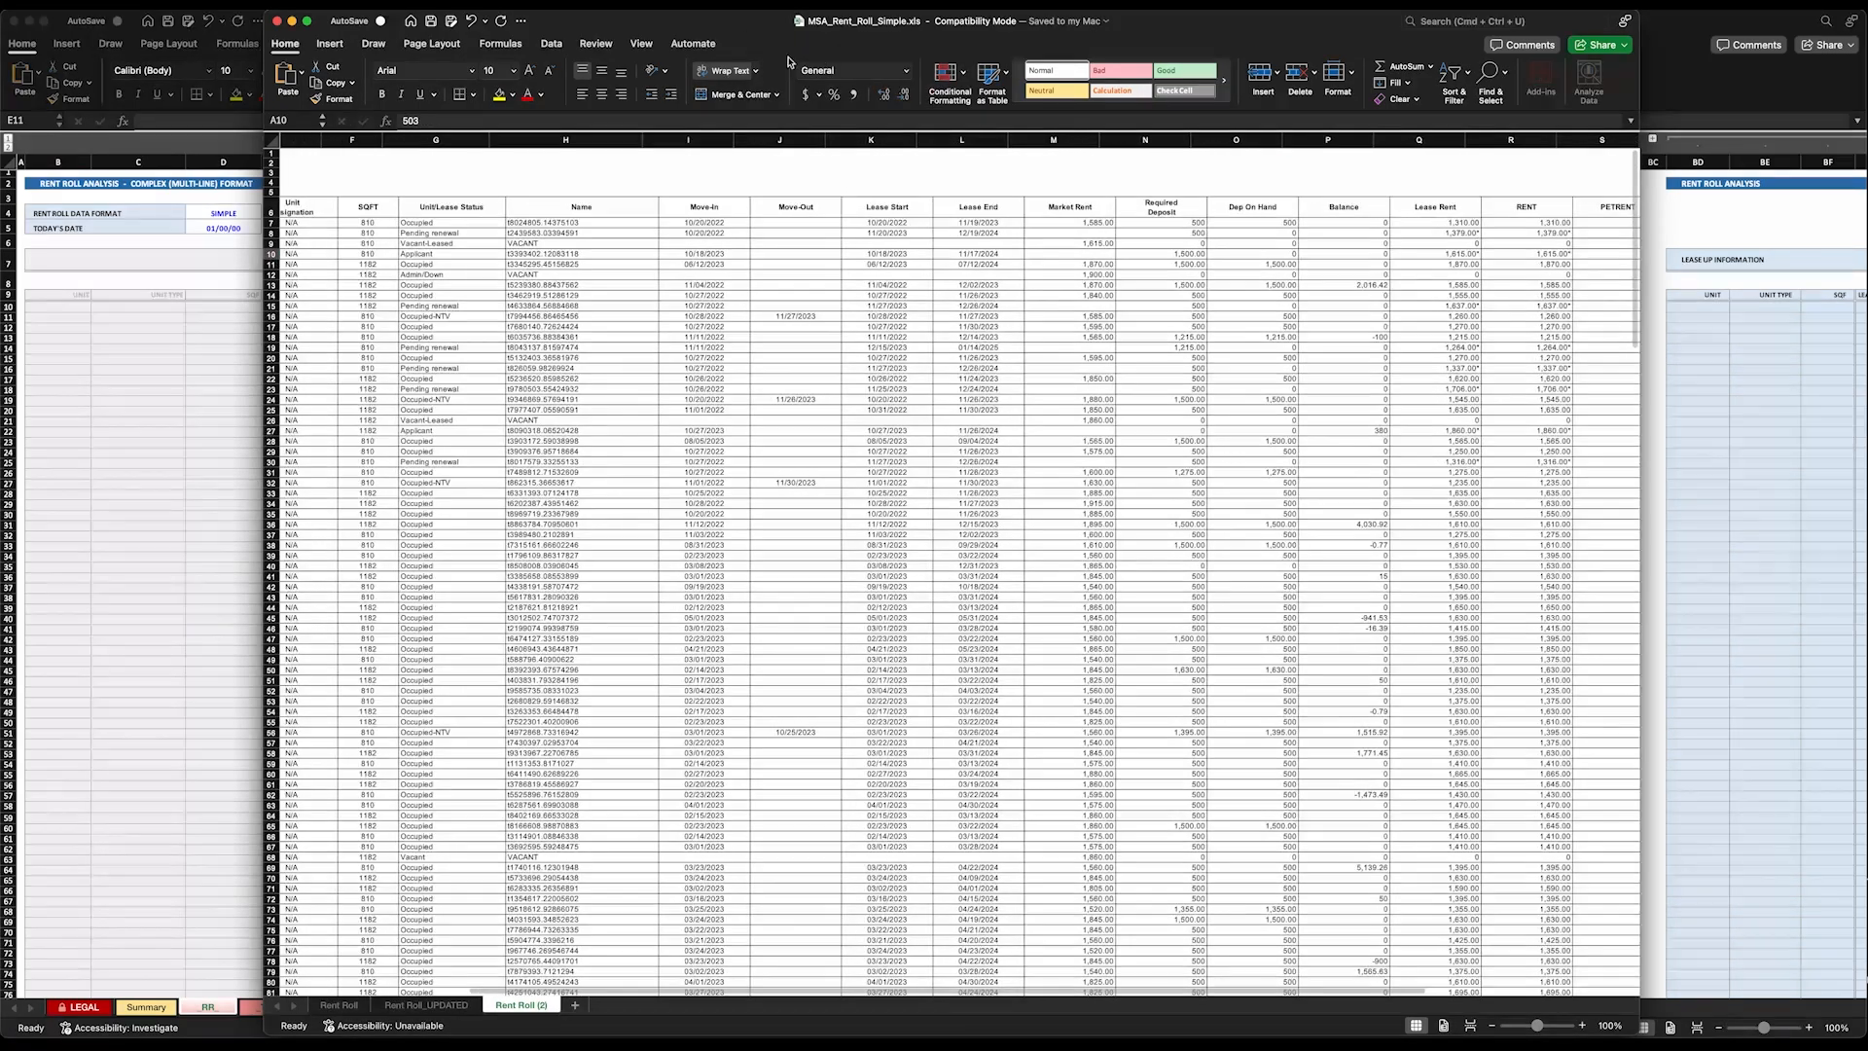
# Move the rent roll workbook window down to expose the simple-format column headers in the analysis workbook behind it.
pyautogui.moveTo(743, 12); pyautogui.dragTo(767, 330)
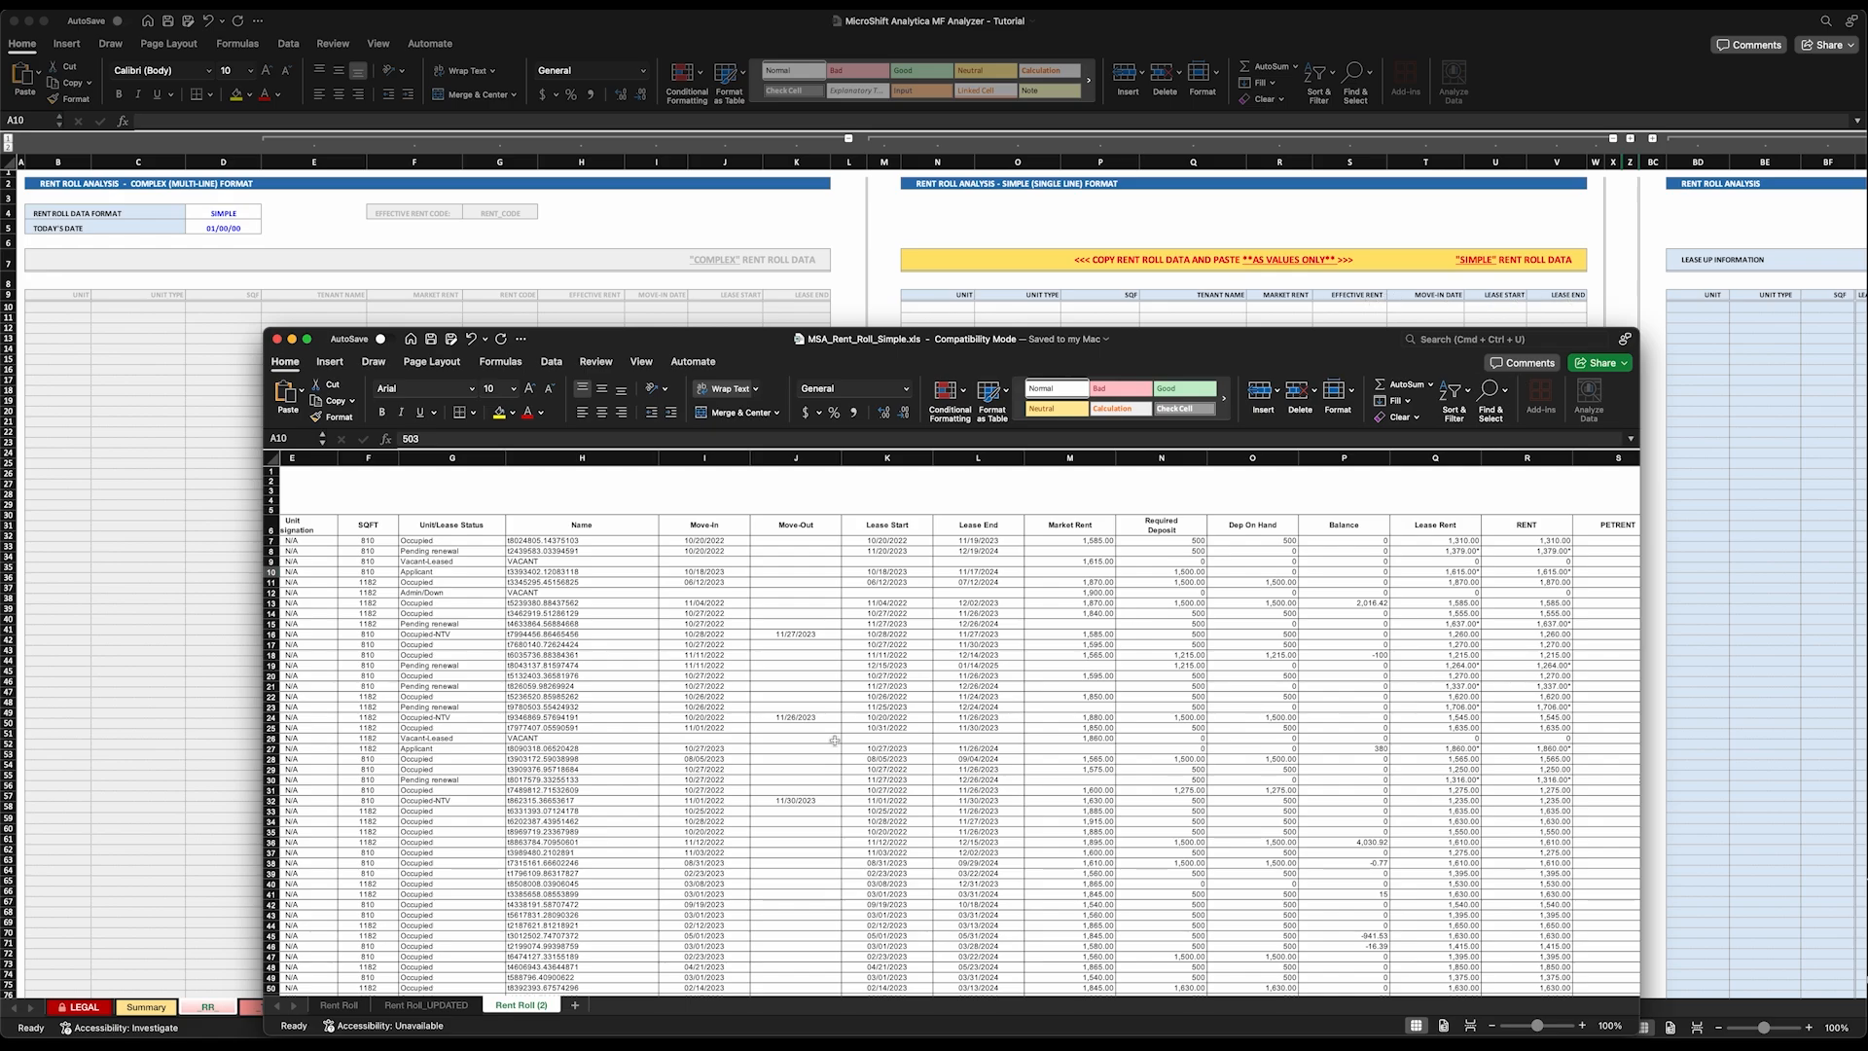
pyautogui.hscroll(-5, 318, 683)
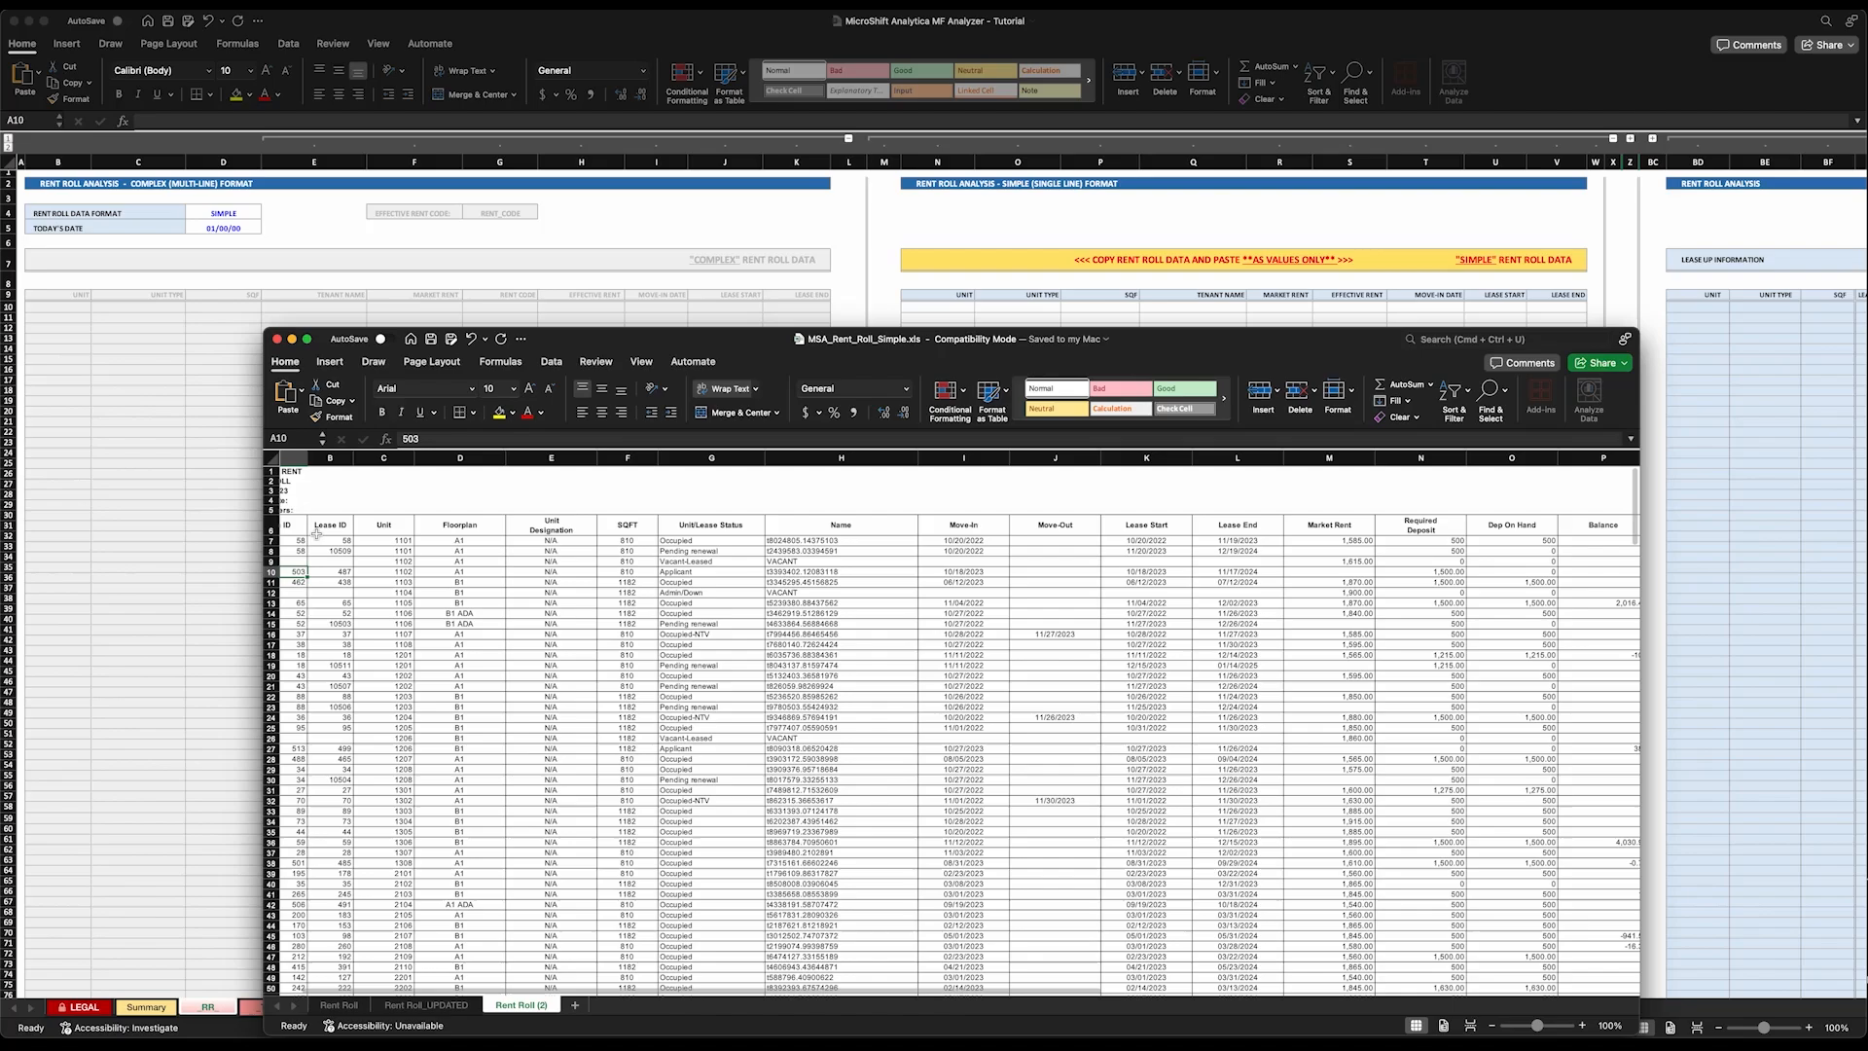
pyautogui.hscroll(-2, 326, 542)
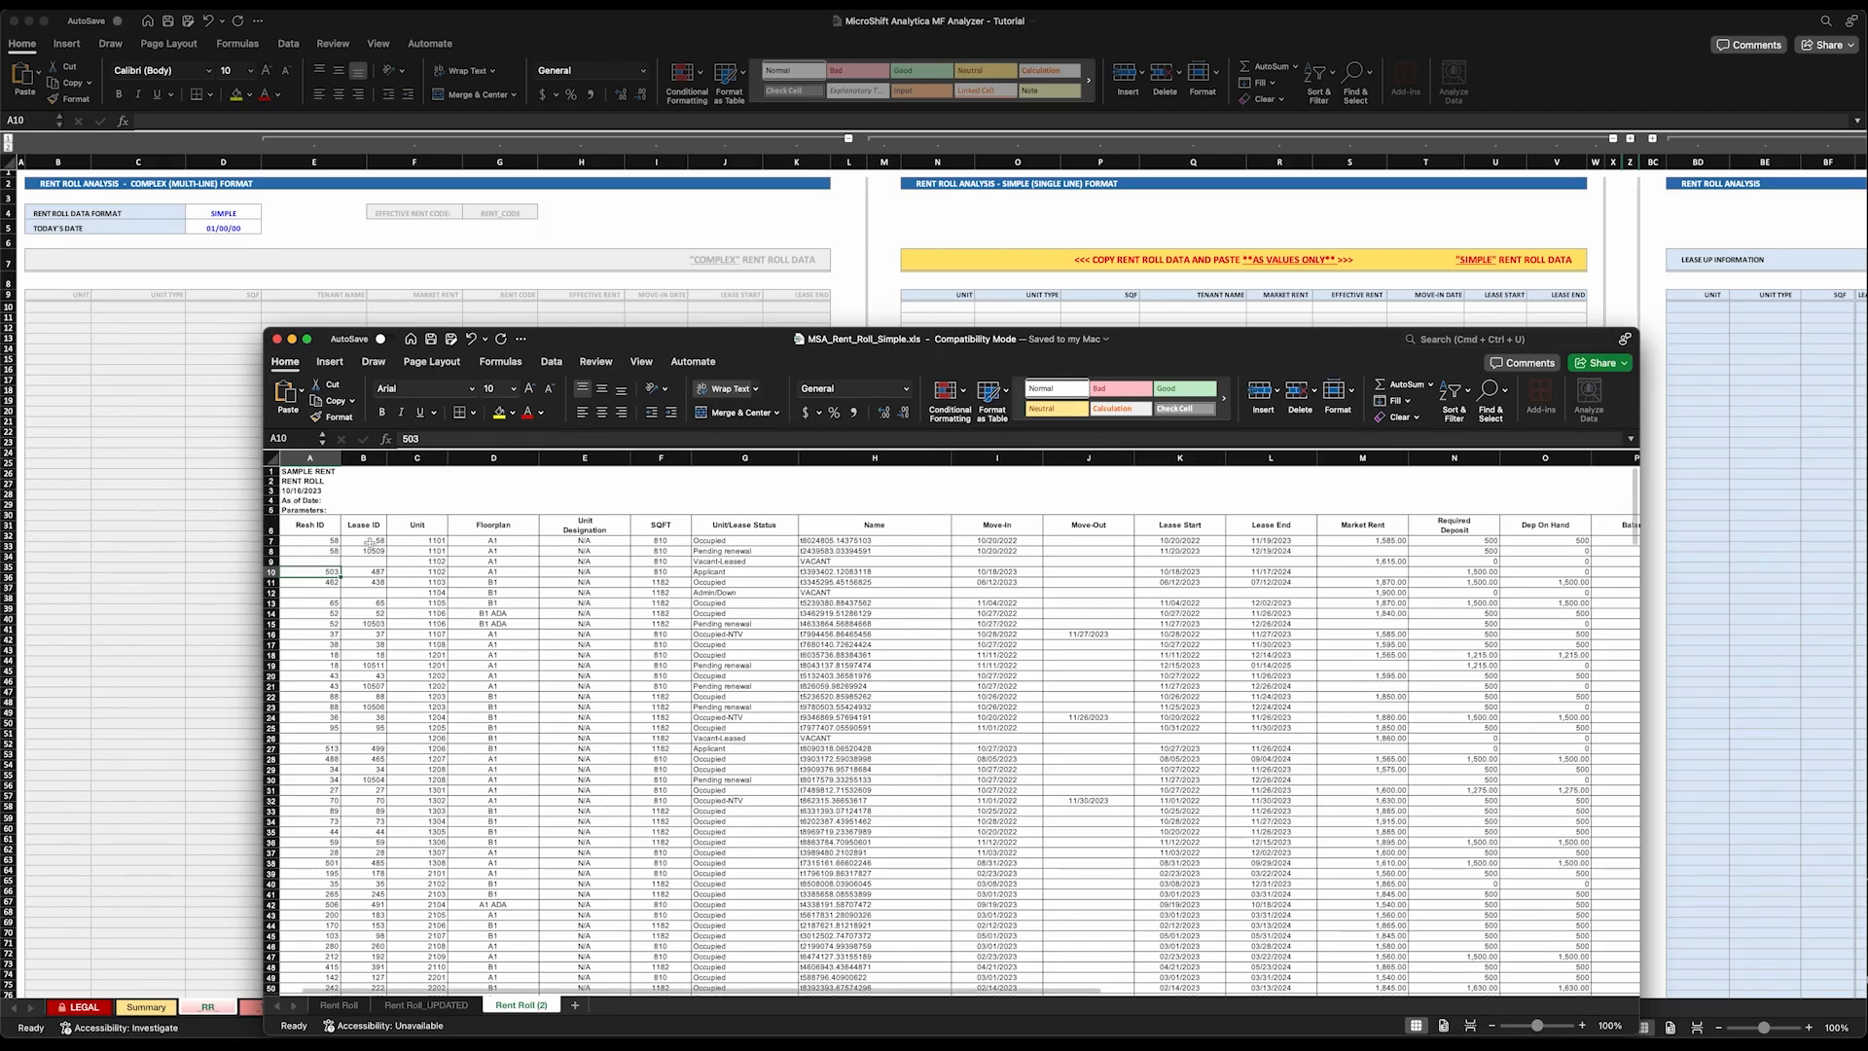
# Move the report title block in A1:A5 to column C, above the Unit column.
pyautogui.click(324, 531)
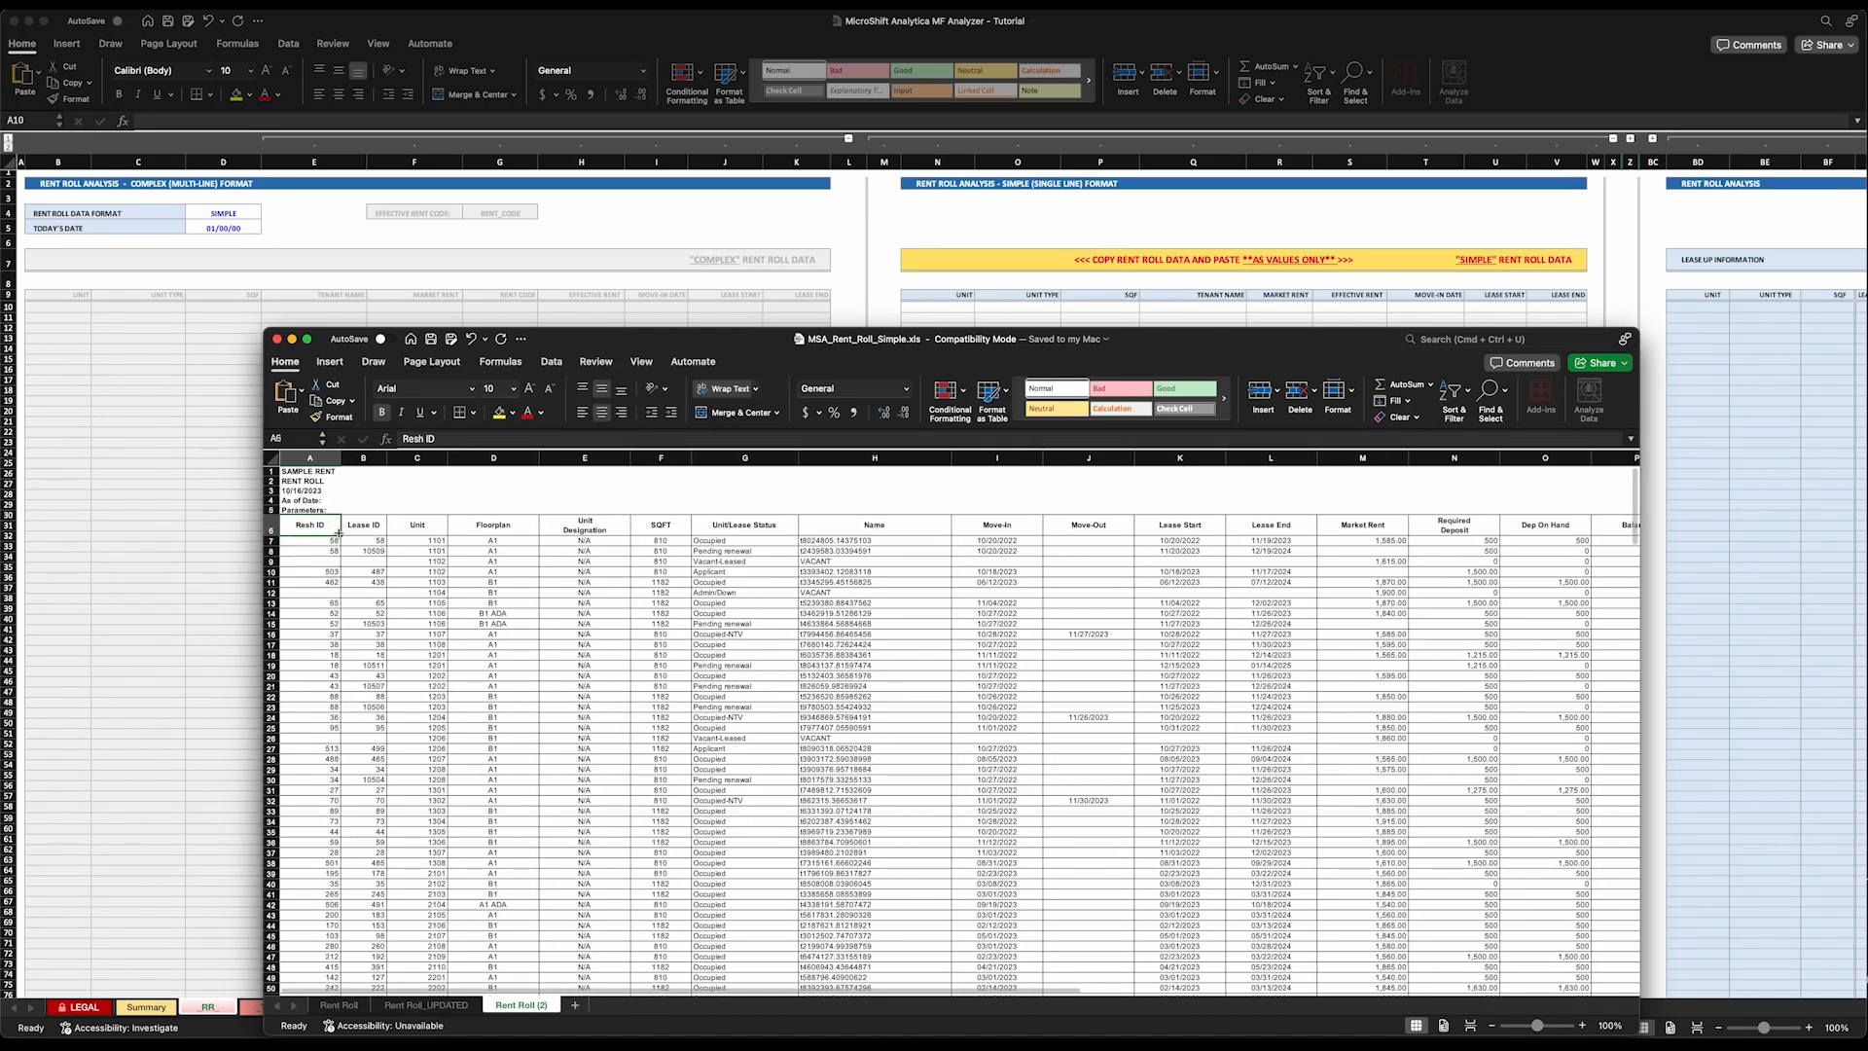
pyautogui.press('Right')
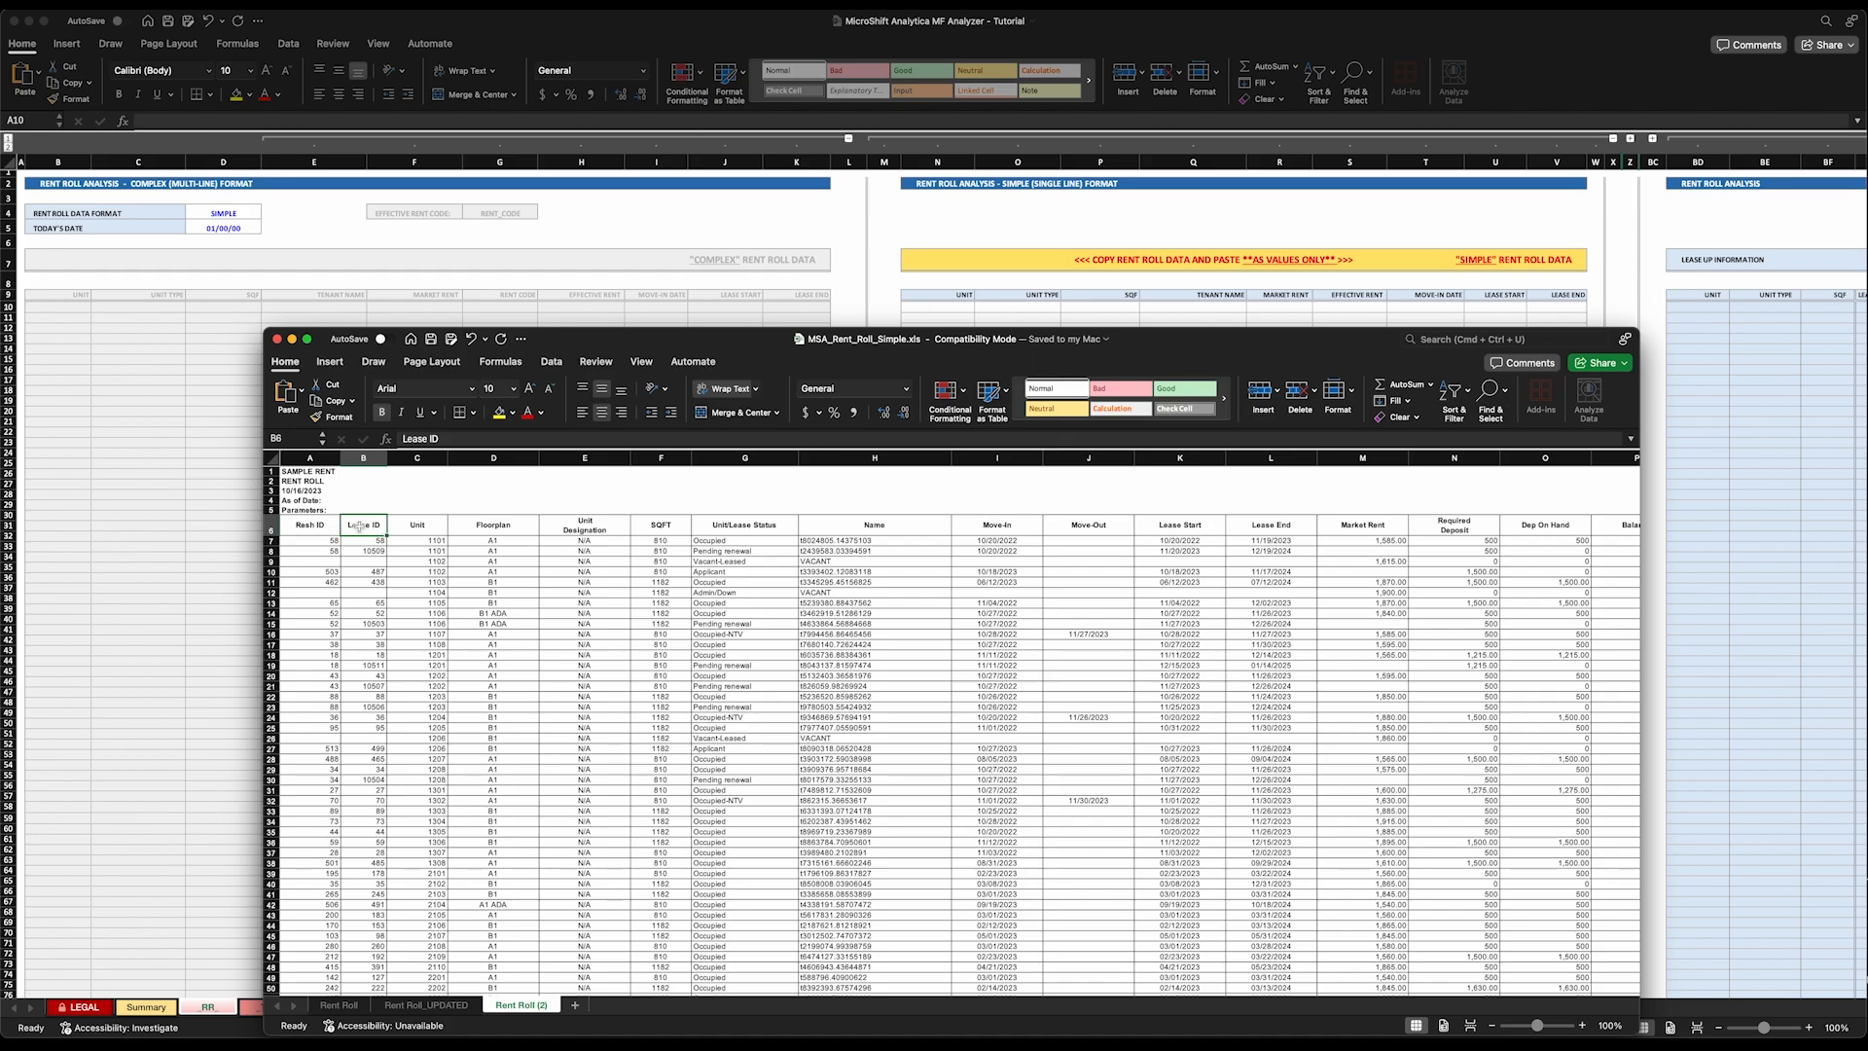
pyautogui.click(407, 528)
pyautogui.click(321, 527)
pyautogui.click(354, 527)
pyautogui.moveTo(304, 475); pyautogui.dragTo(428, 493)
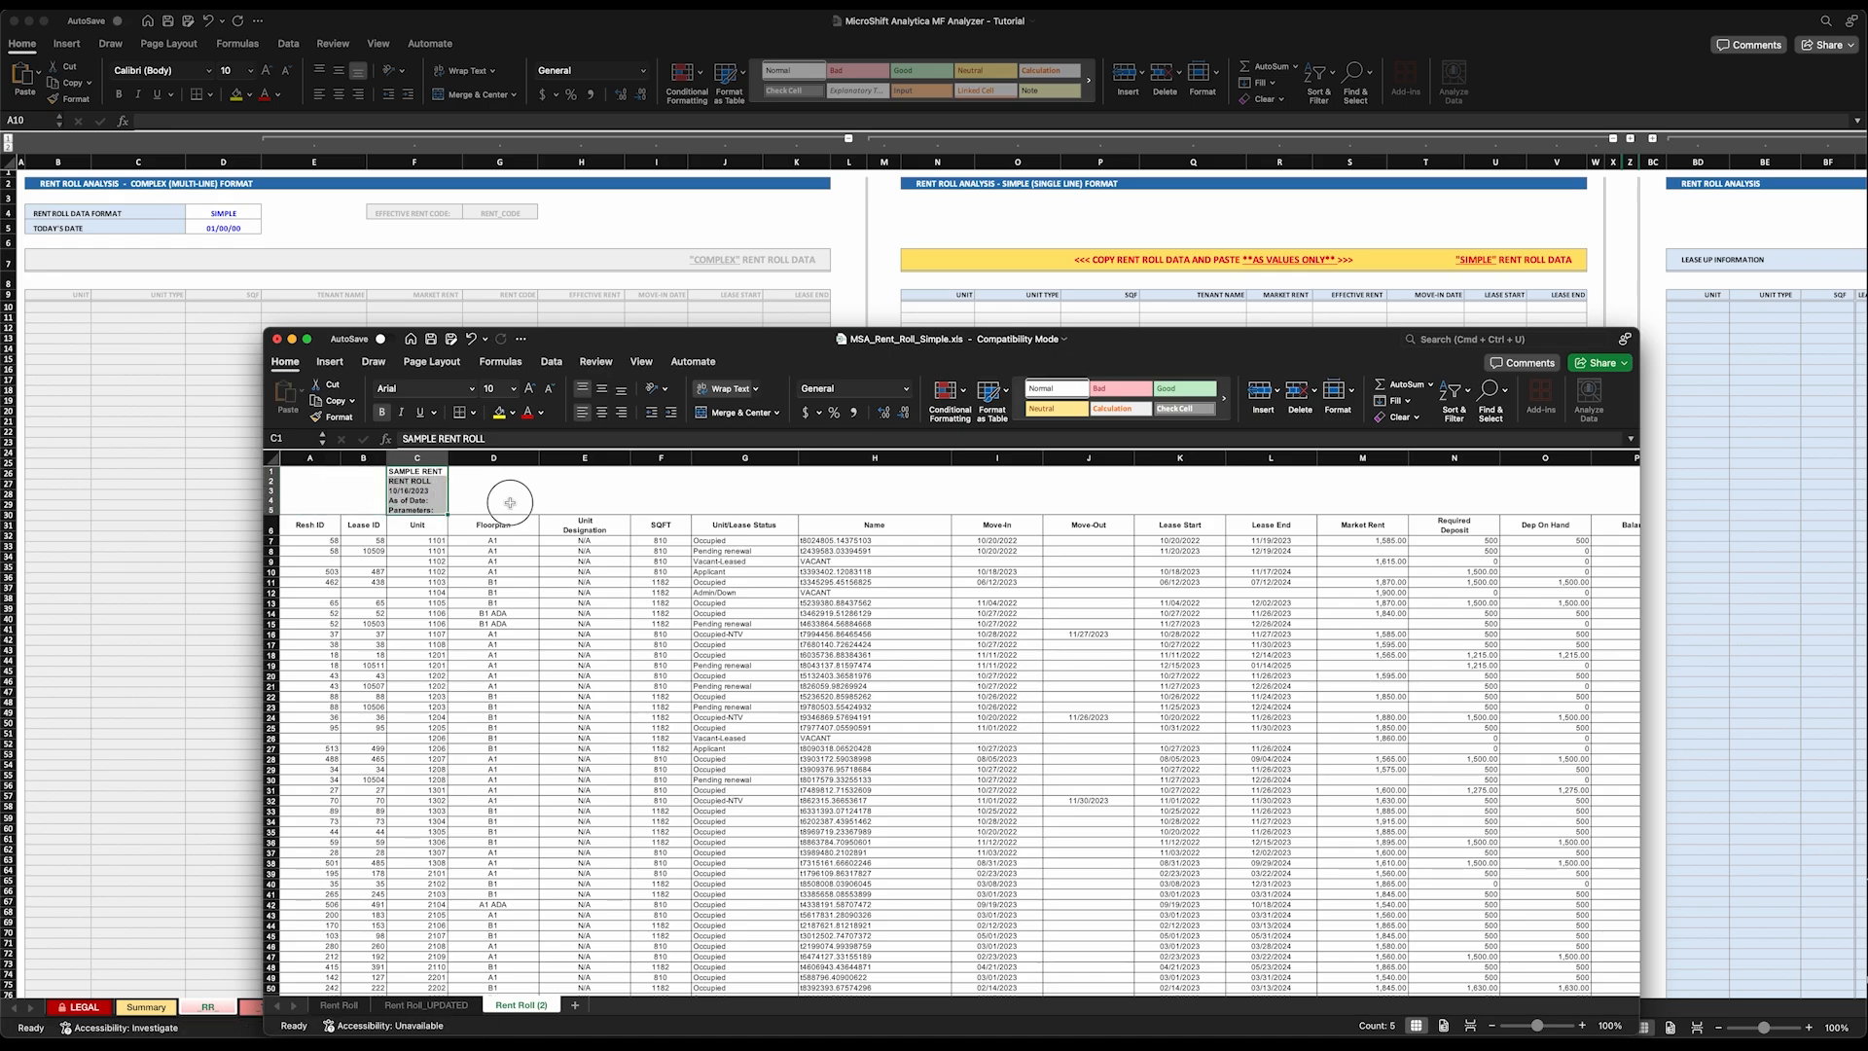
# Delete the Resh ID and Lease ID columns from the Rent Roll (2) sheet.
pyautogui.click(326, 461)
pyautogui.moveTo(326, 462); pyautogui.dragTo(363, 461)
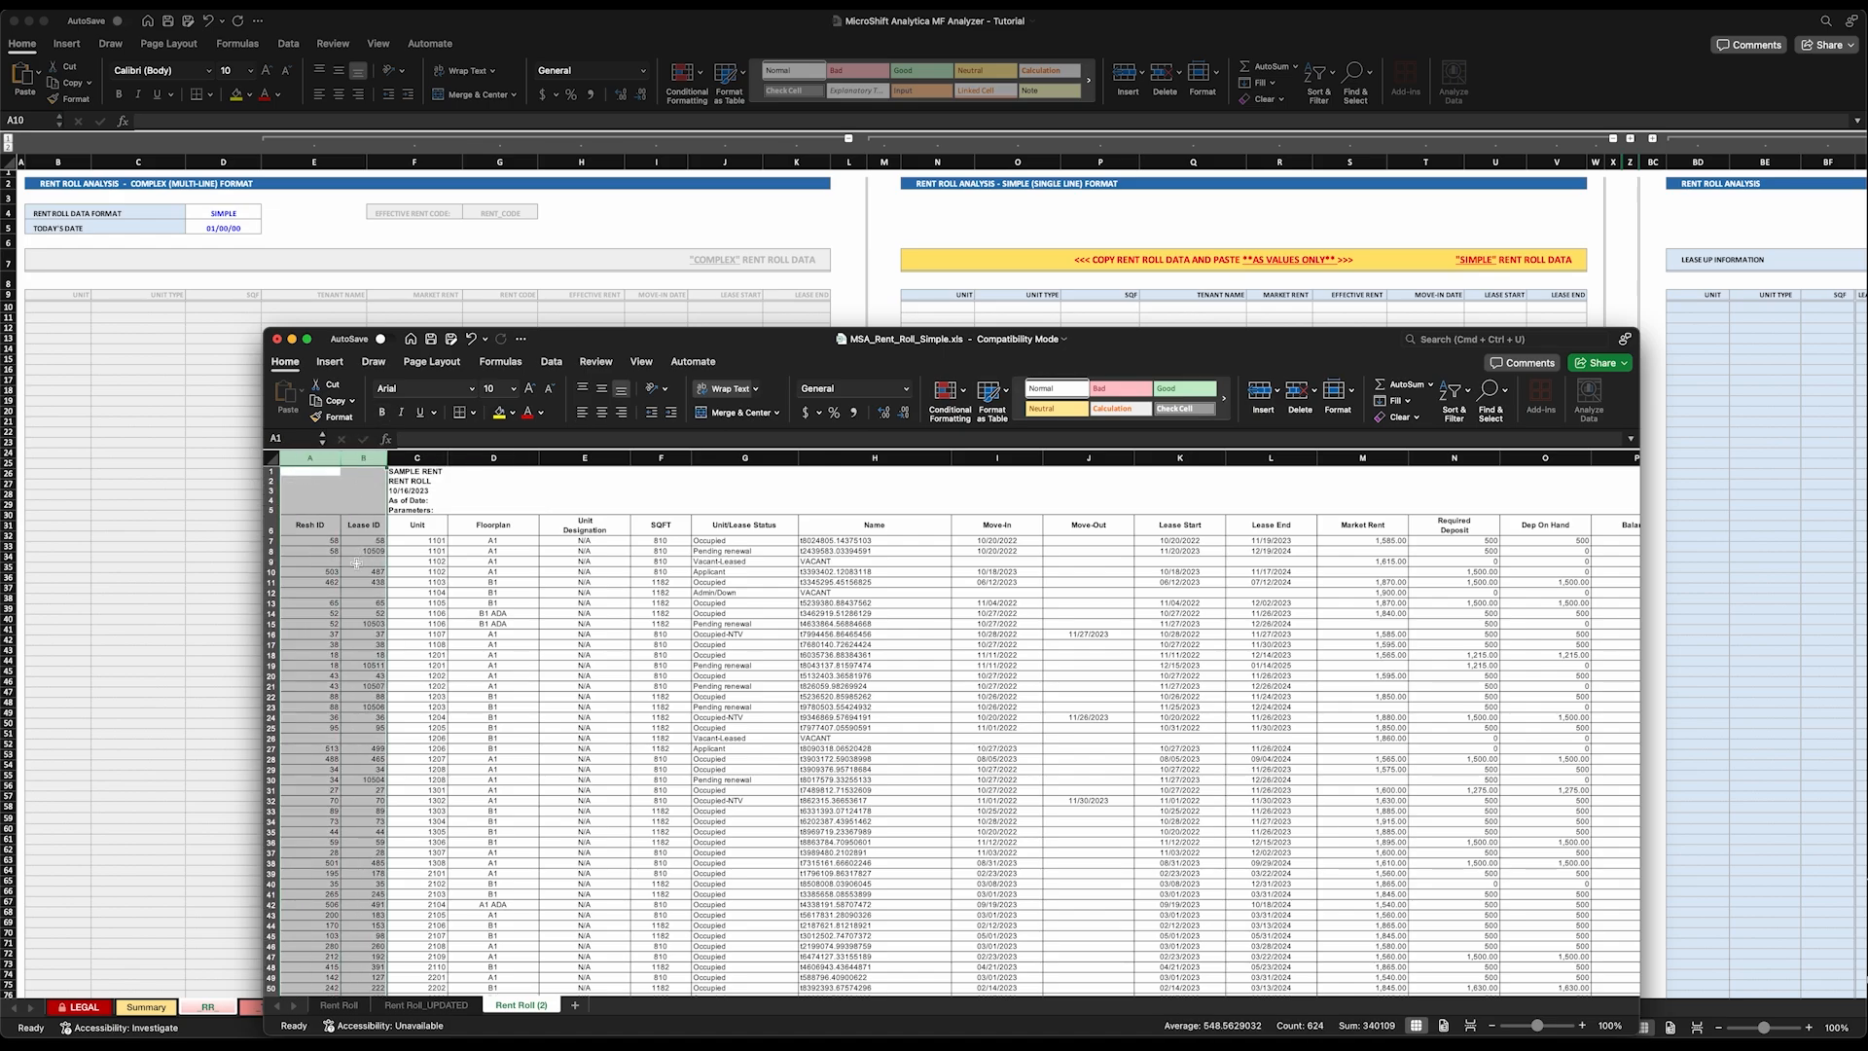
pyautogui.rightClick(320, 464)
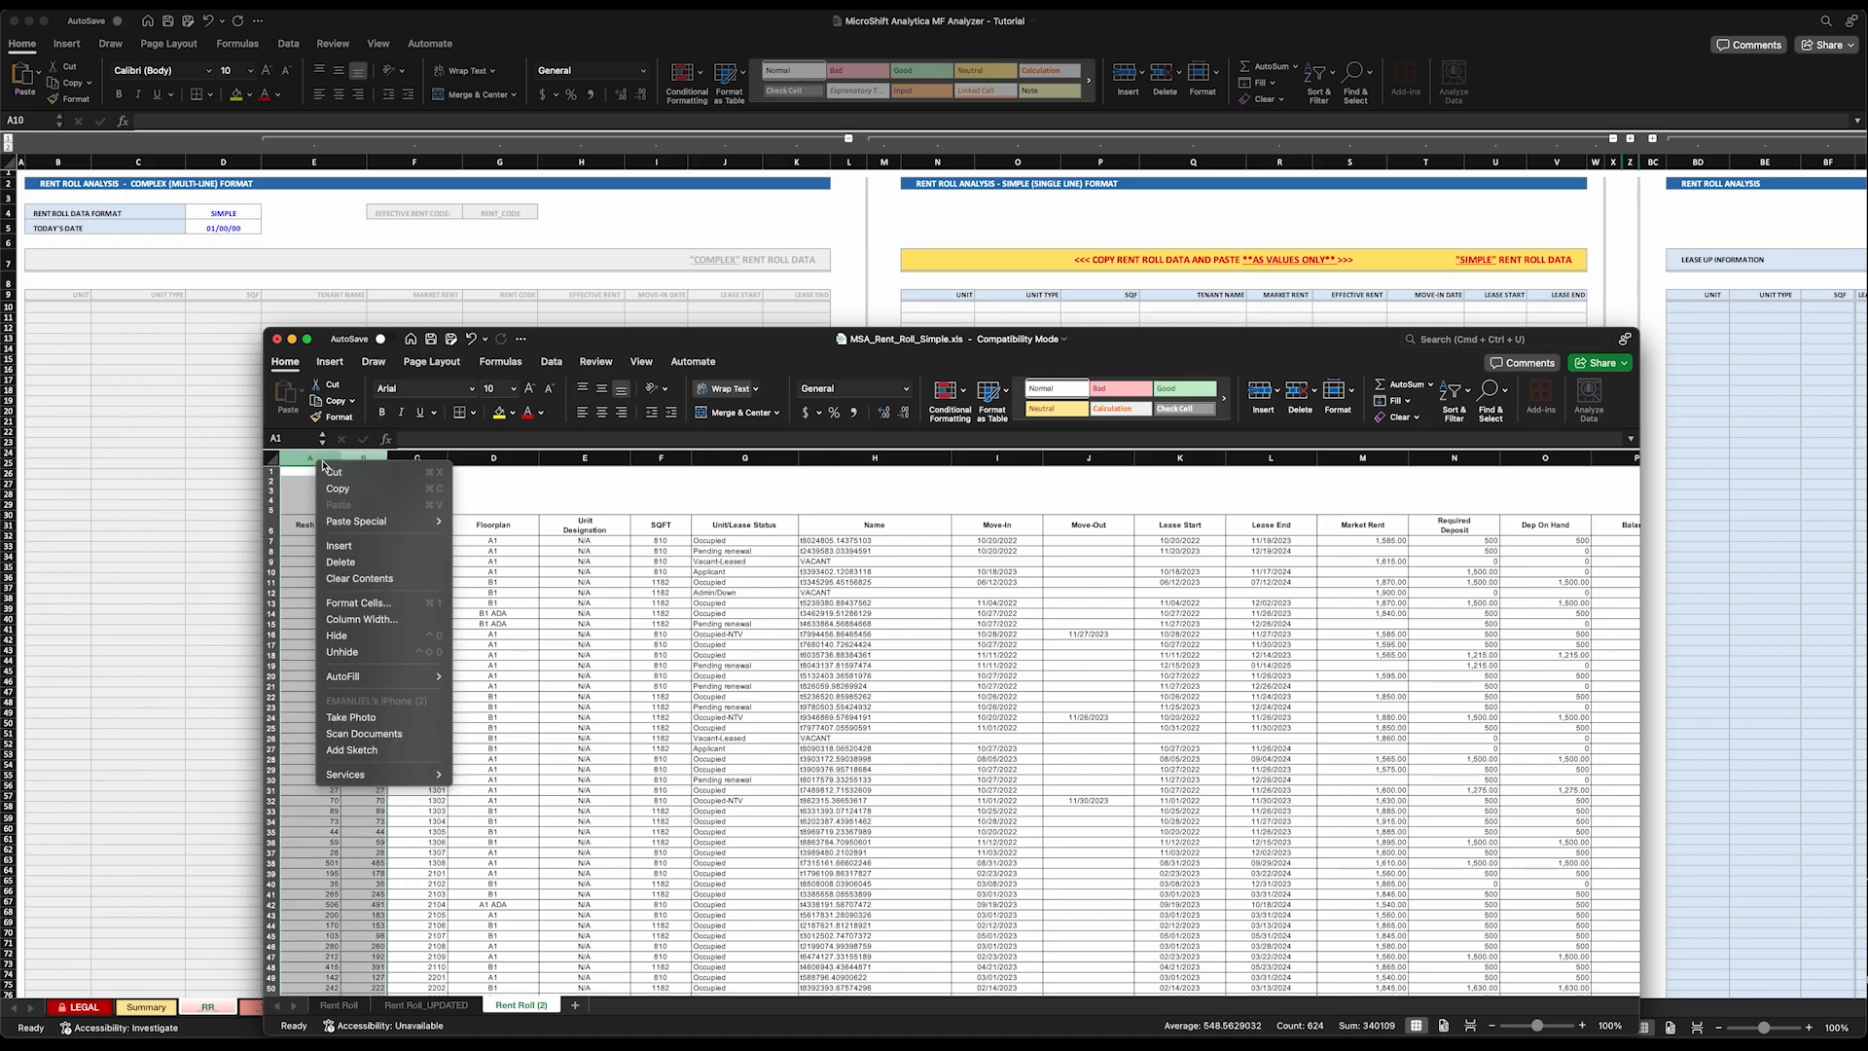
pyautogui.click(453, 571)
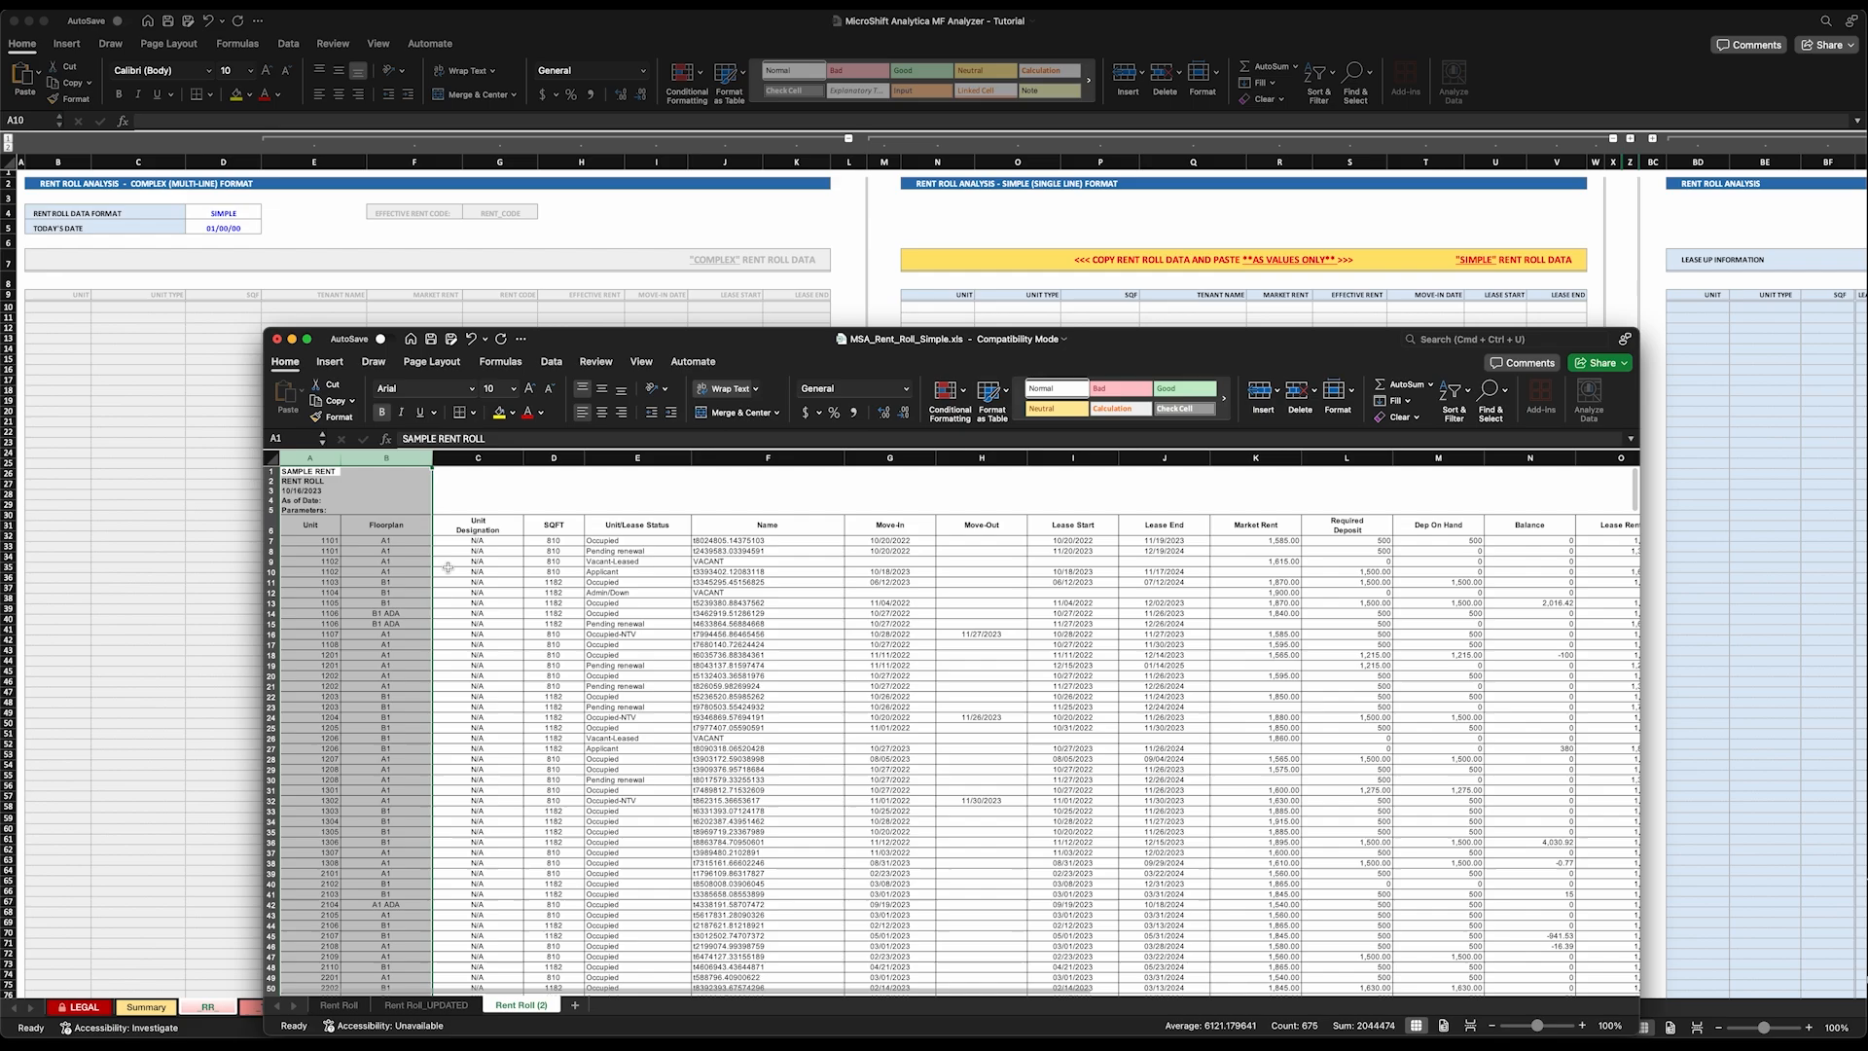
# Check the Resh ID and Lease ID columns on the original Rent Roll sheet, and return to Rent Roll (2).
pyautogui.click(341, 1005)
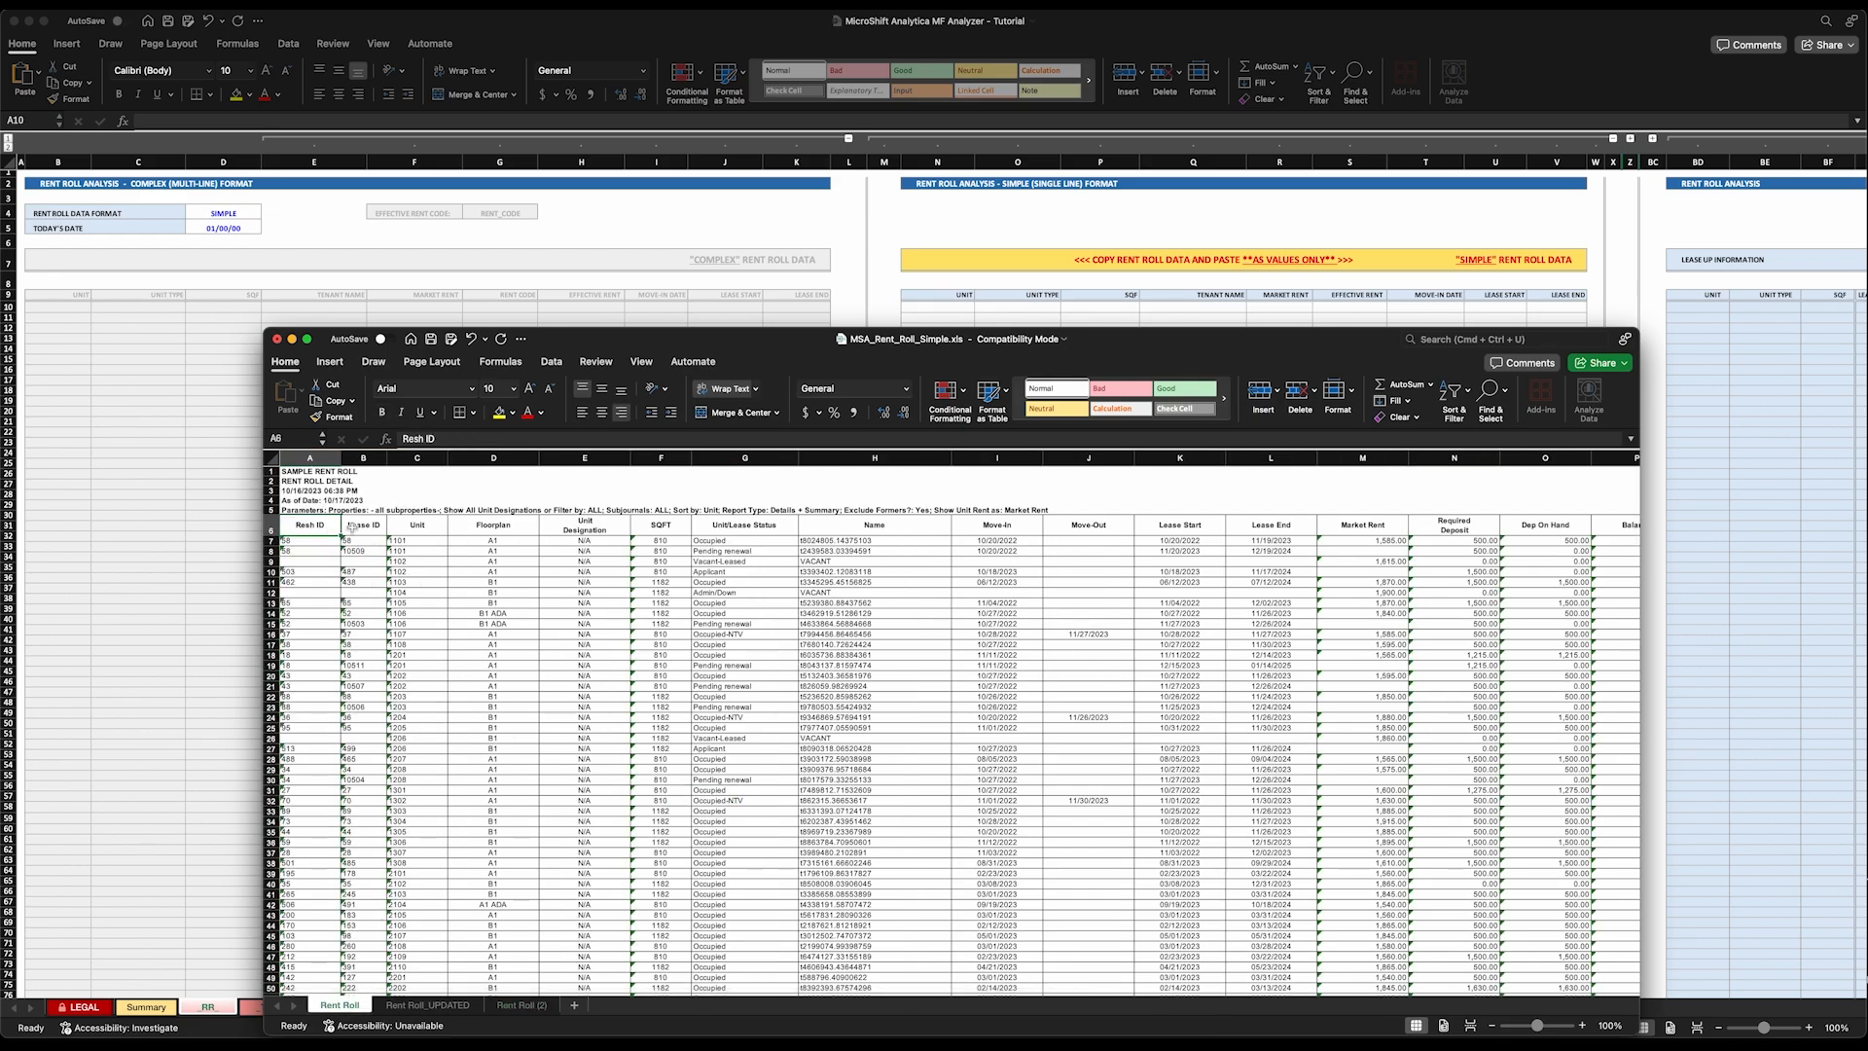
pyautogui.click(362, 525)
pyautogui.click(522, 1006)
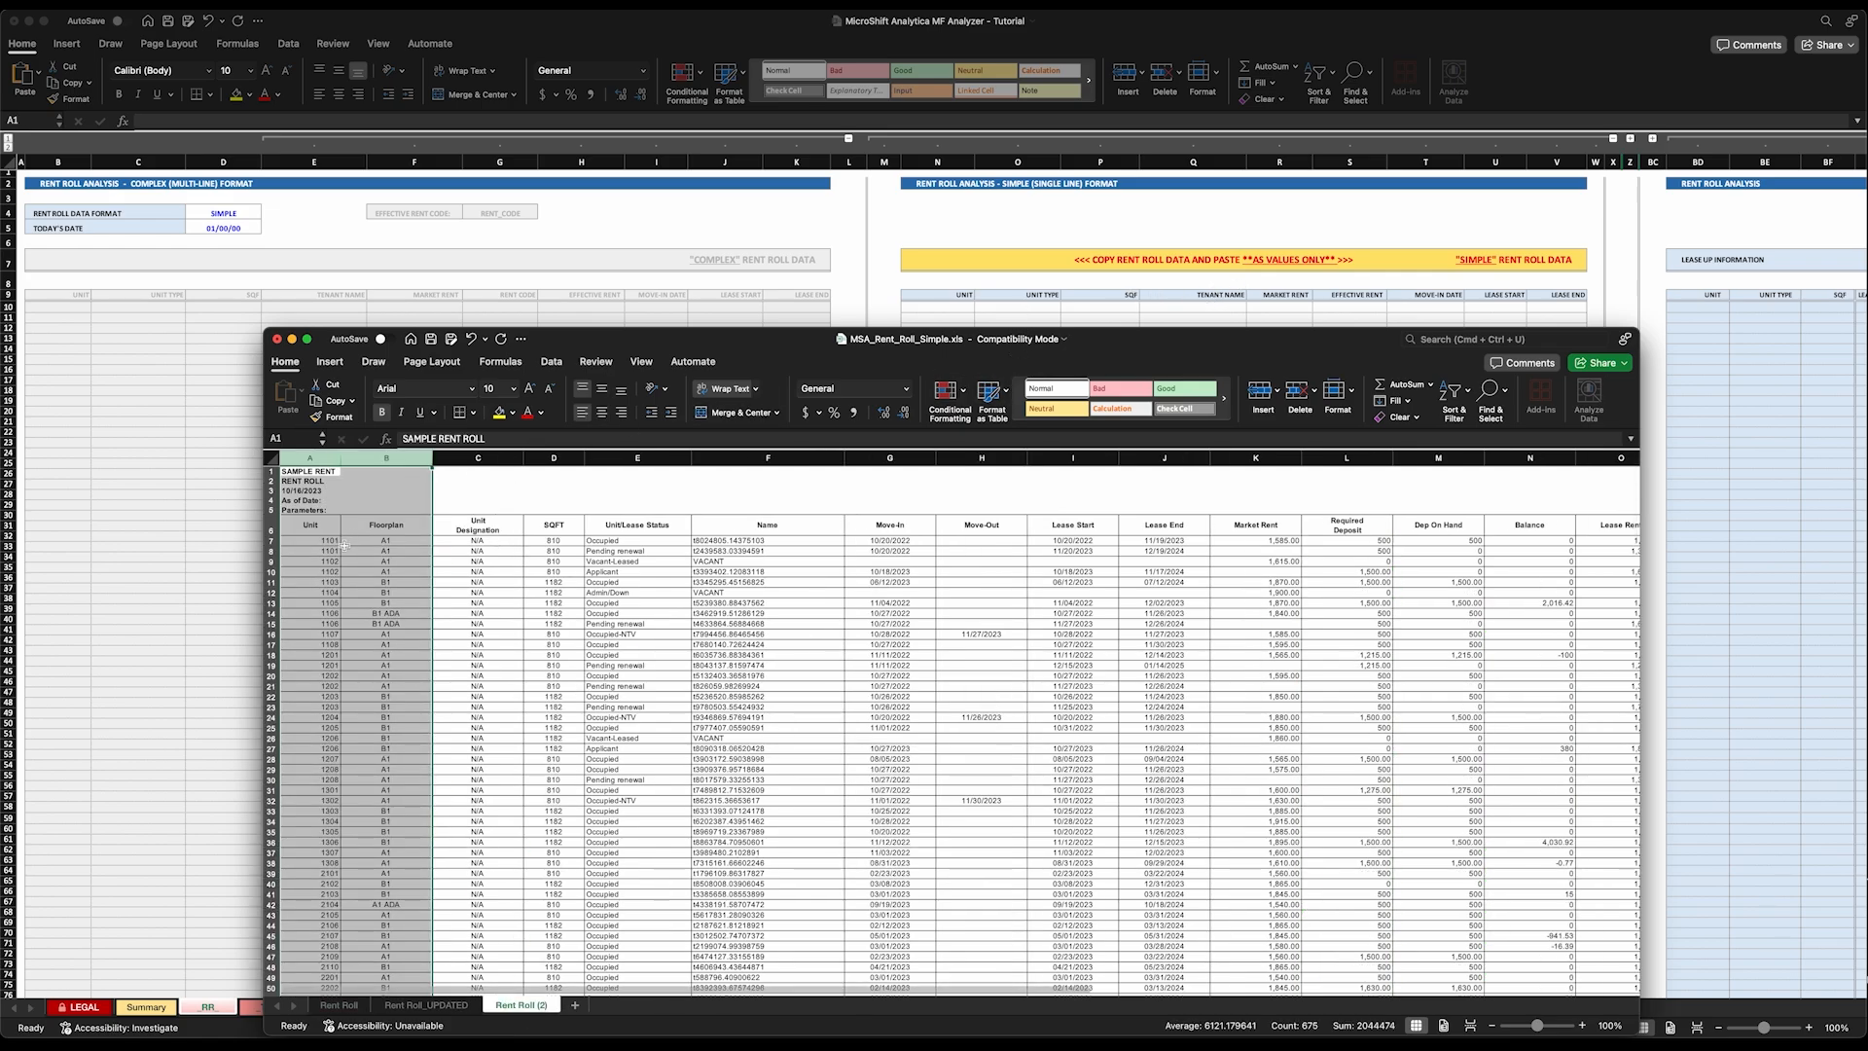
# Delete the Unit Designation column and fill the Unit/Lease Status header cell with yellow.
pyautogui.click(489, 543)
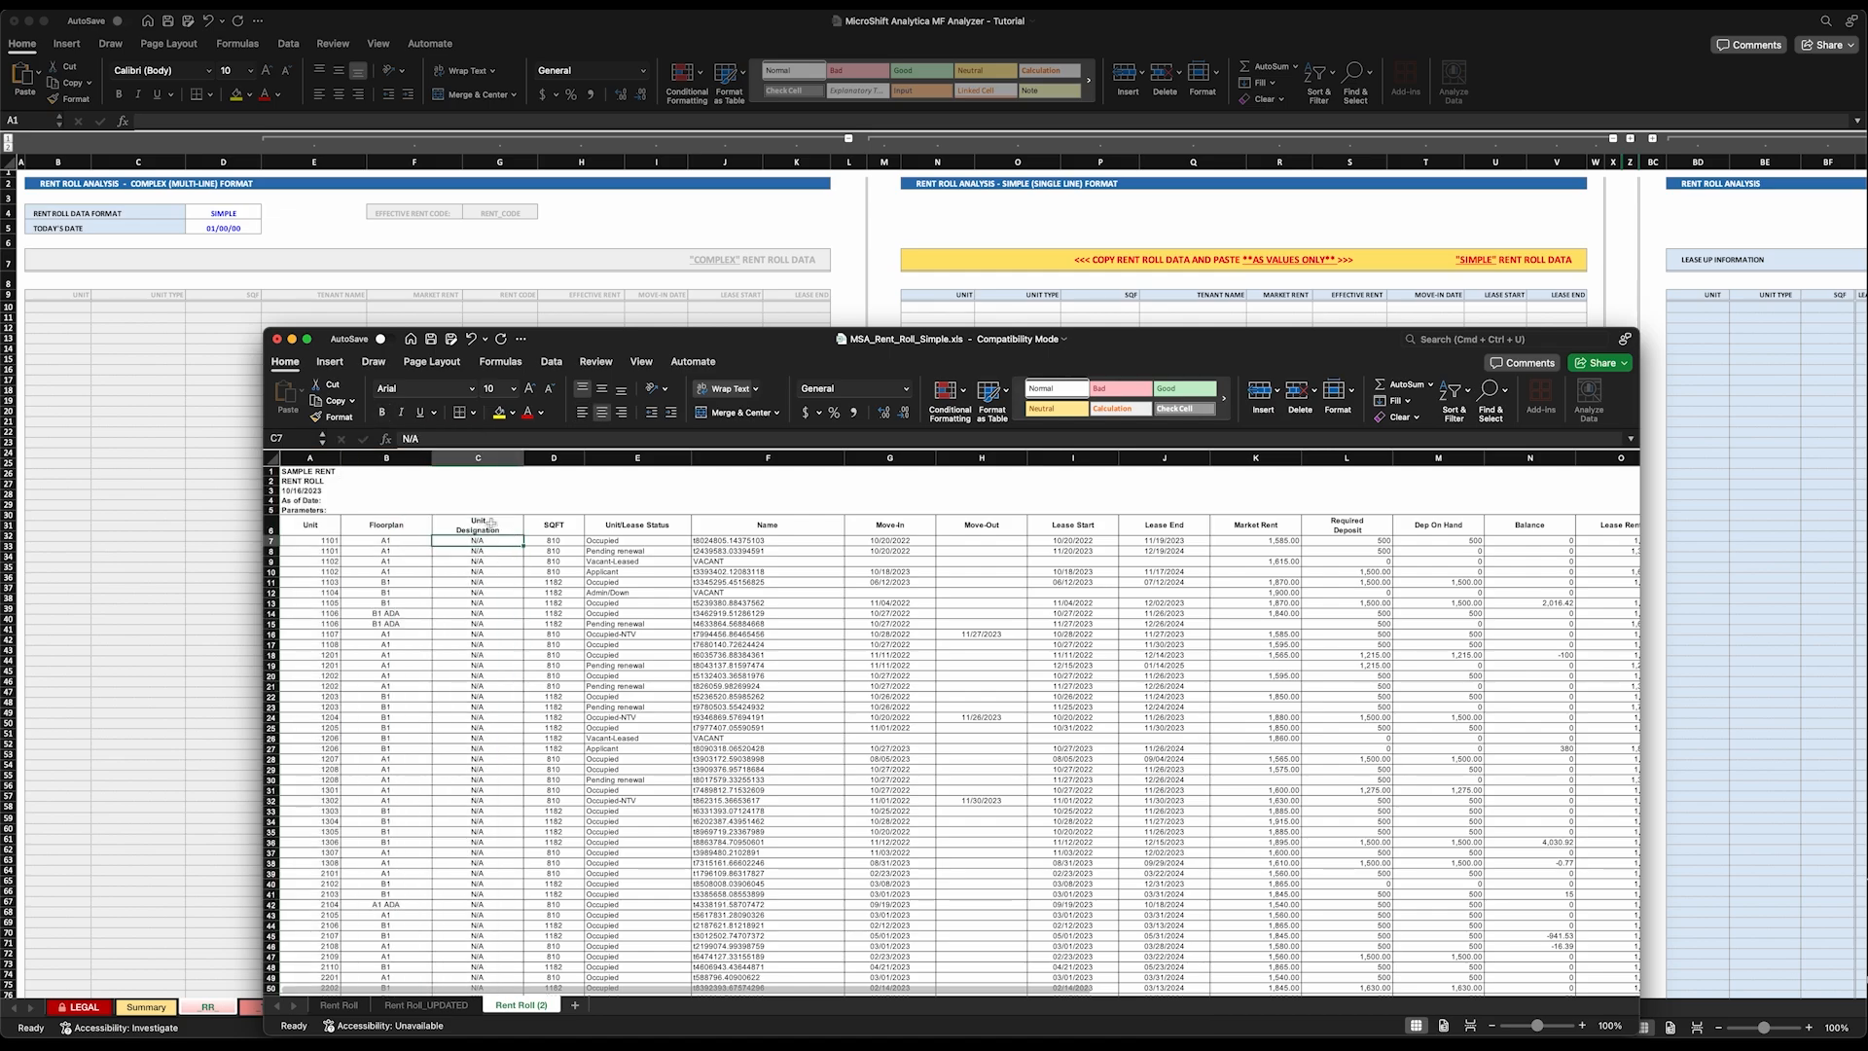
pyautogui.rightClick(477, 457)
pyautogui.click(515, 562)
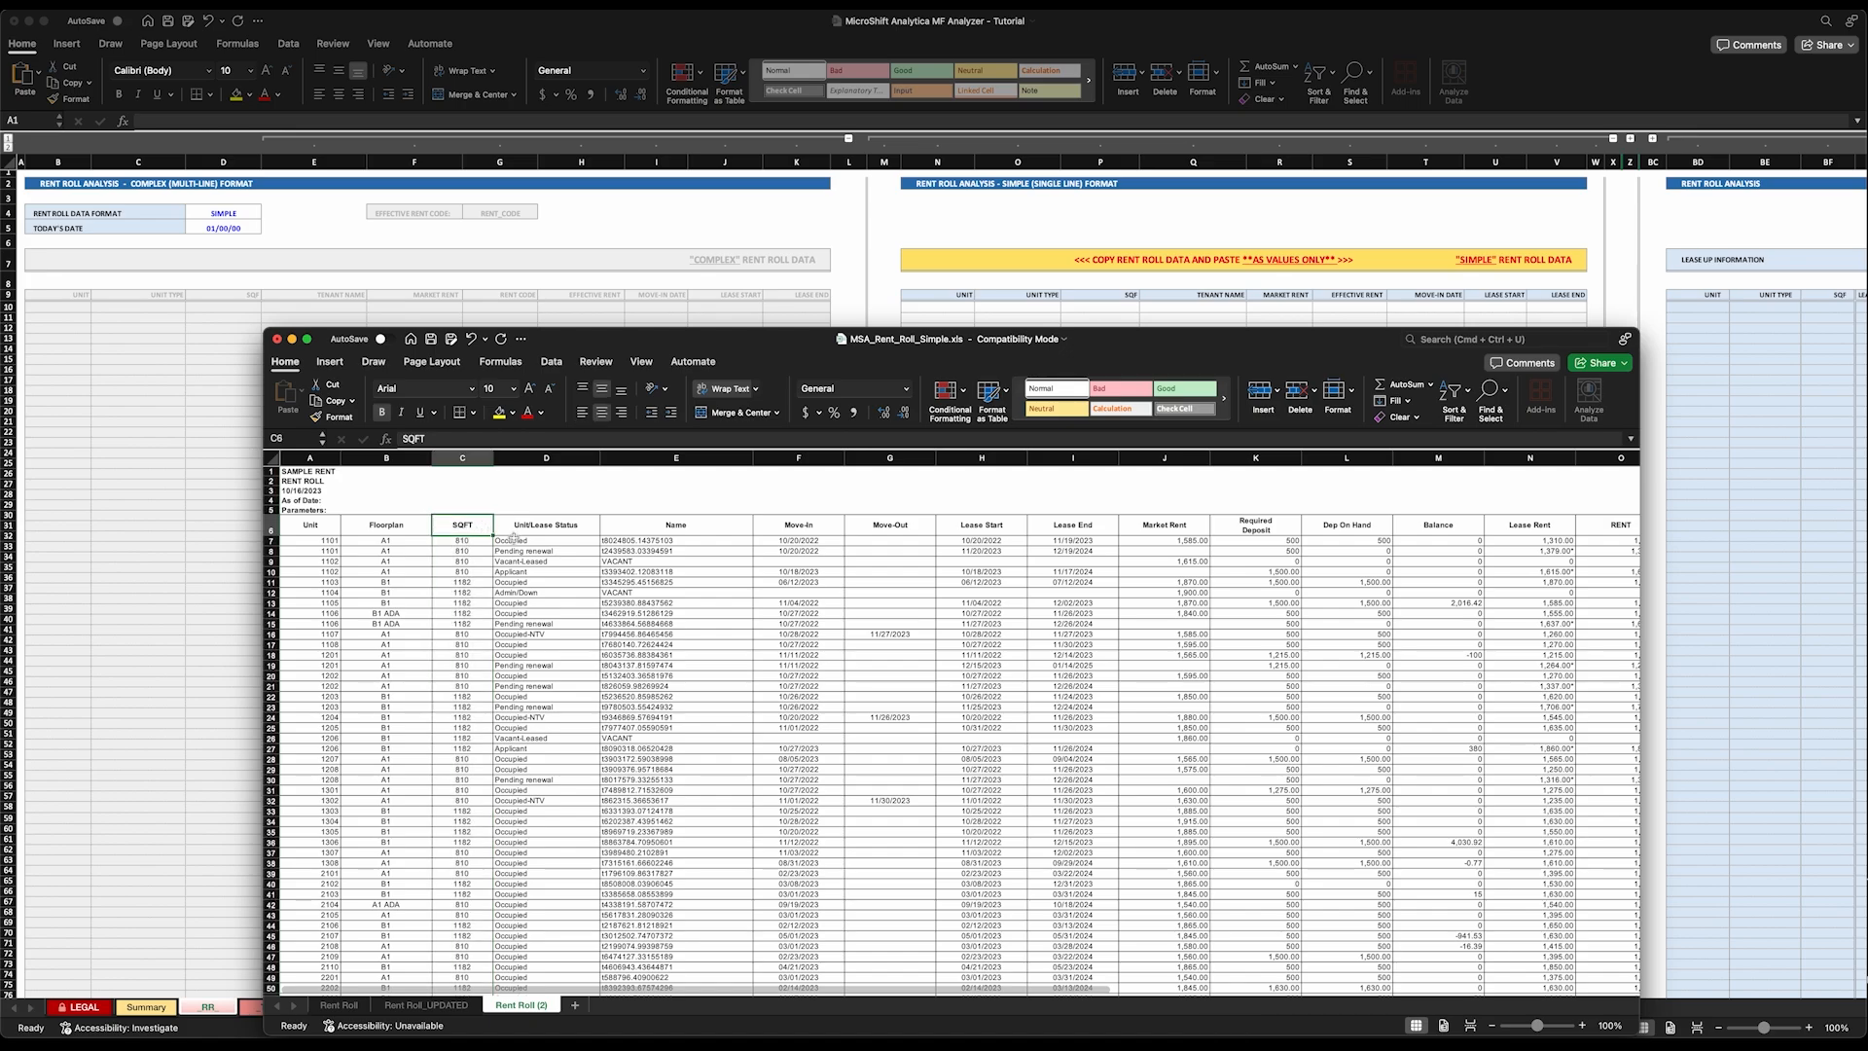
pyautogui.click(537, 530)
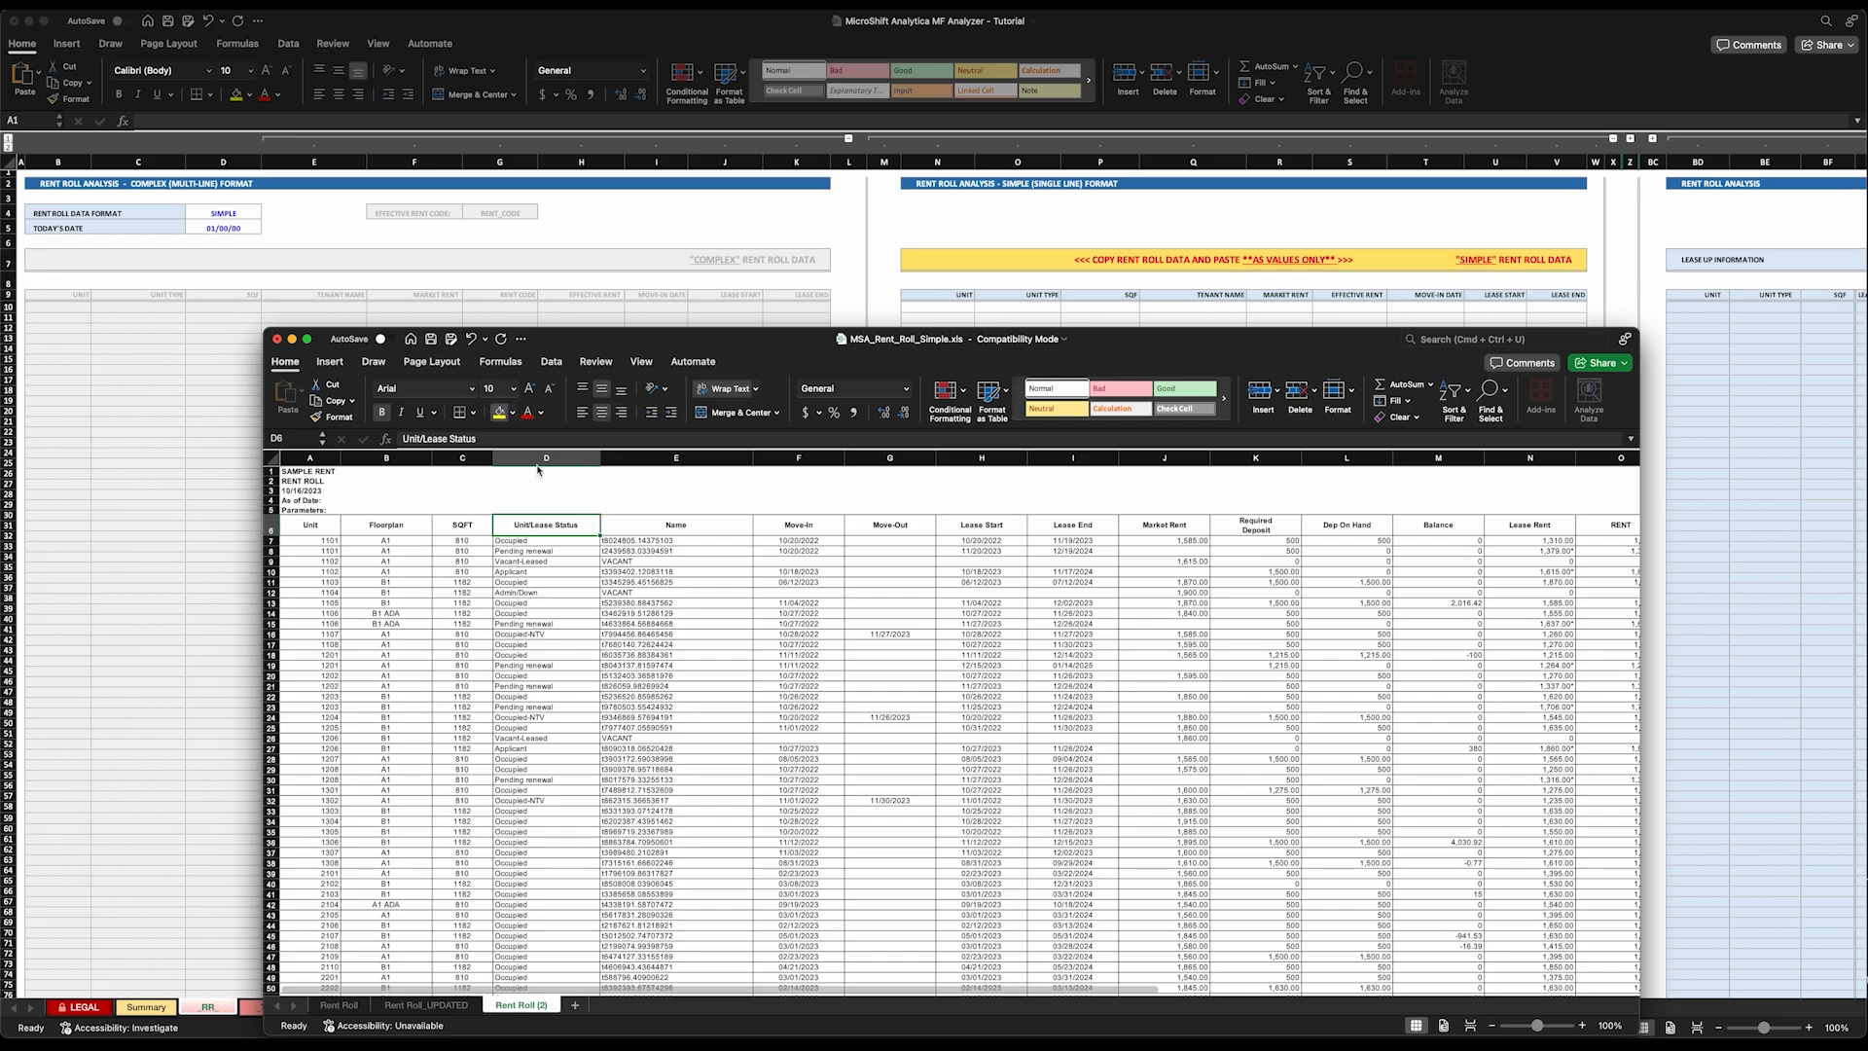
pyautogui.click(501, 413)
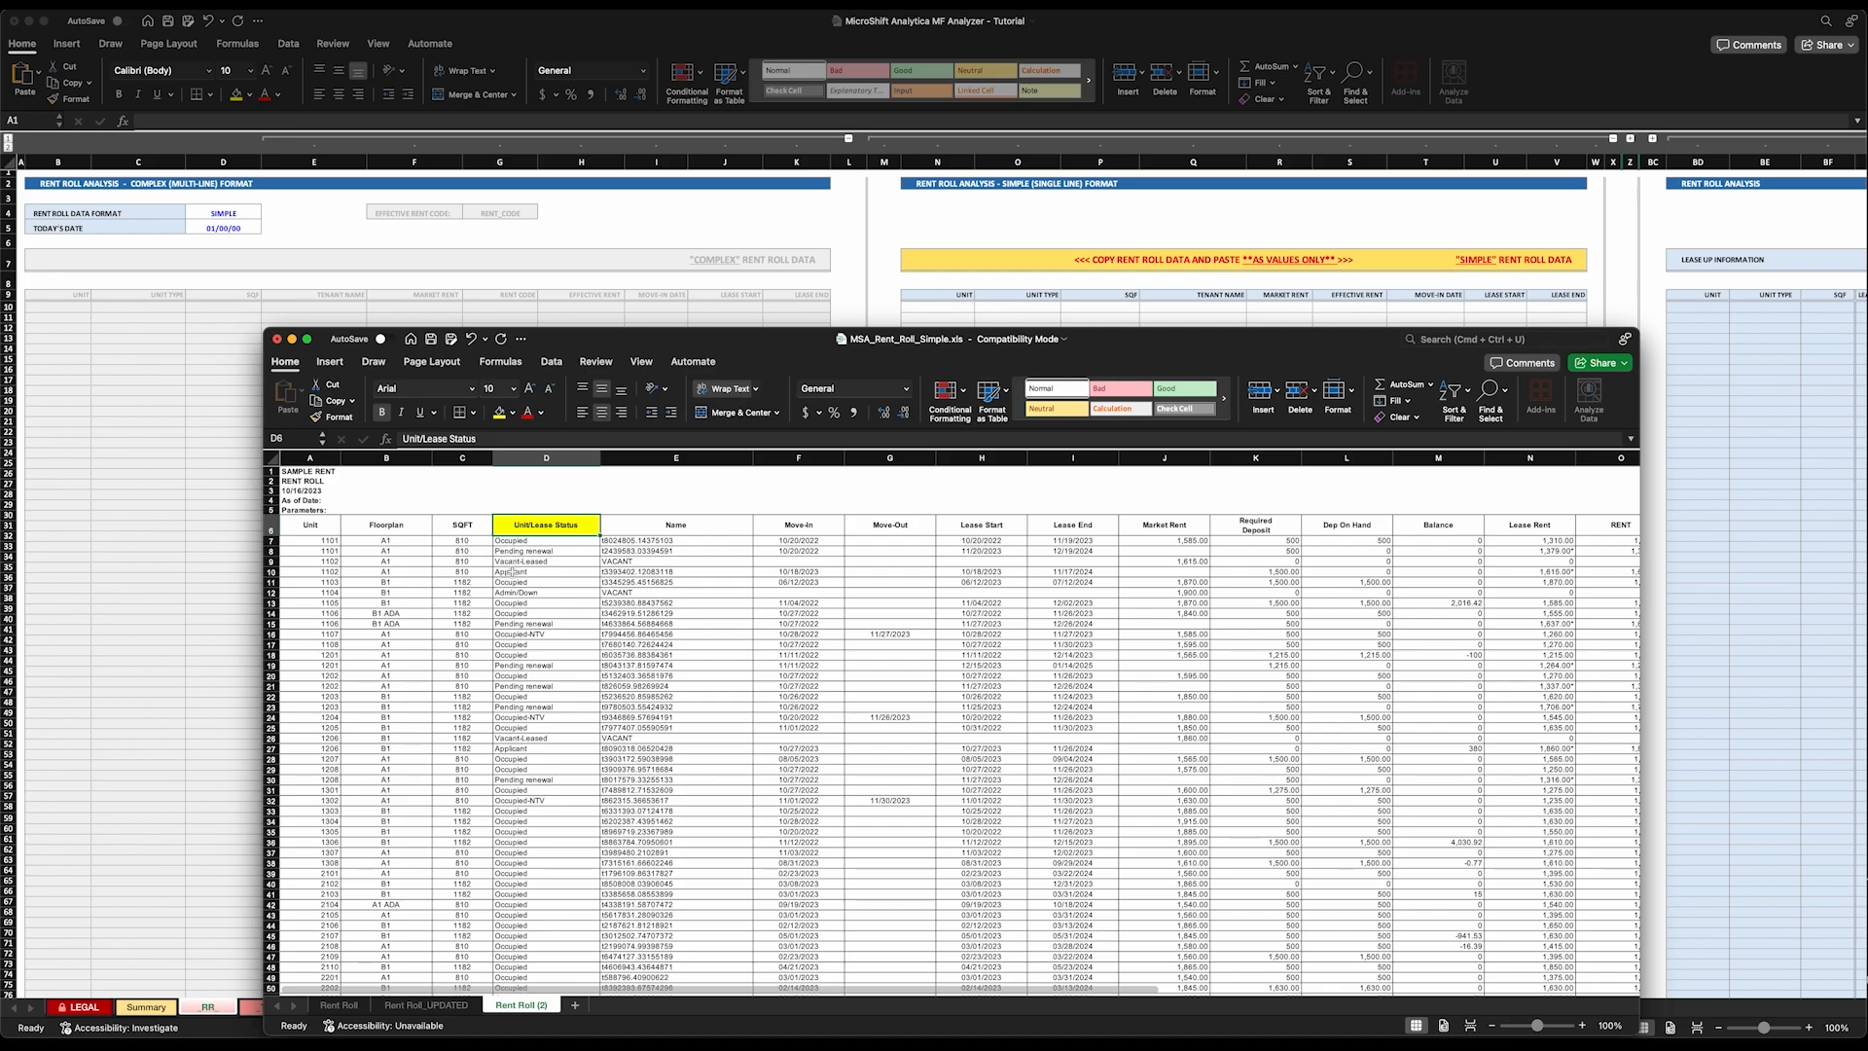
# Check the headers from Name to Lease End against the analysis layout and delete the Move-Out column.
pyautogui.click(707, 530)
pyautogui.click(803, 528)
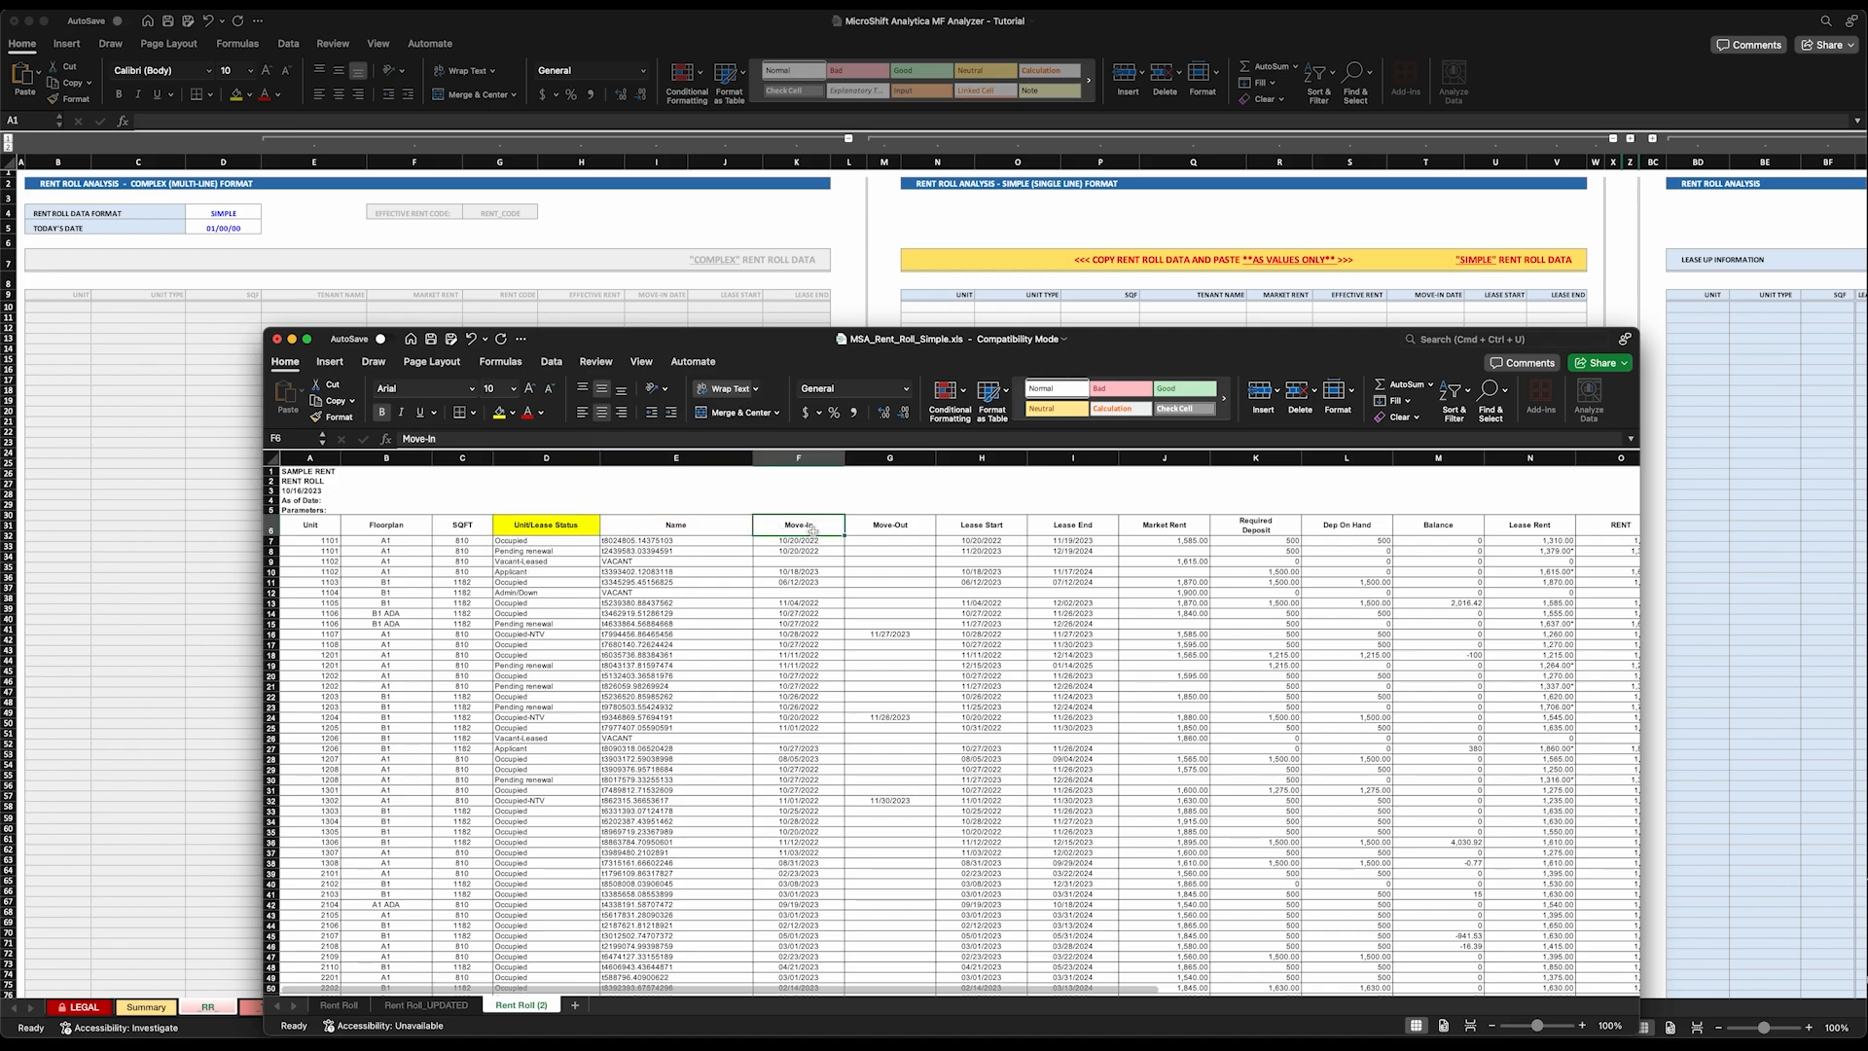
pyautogui.click(892, 527)
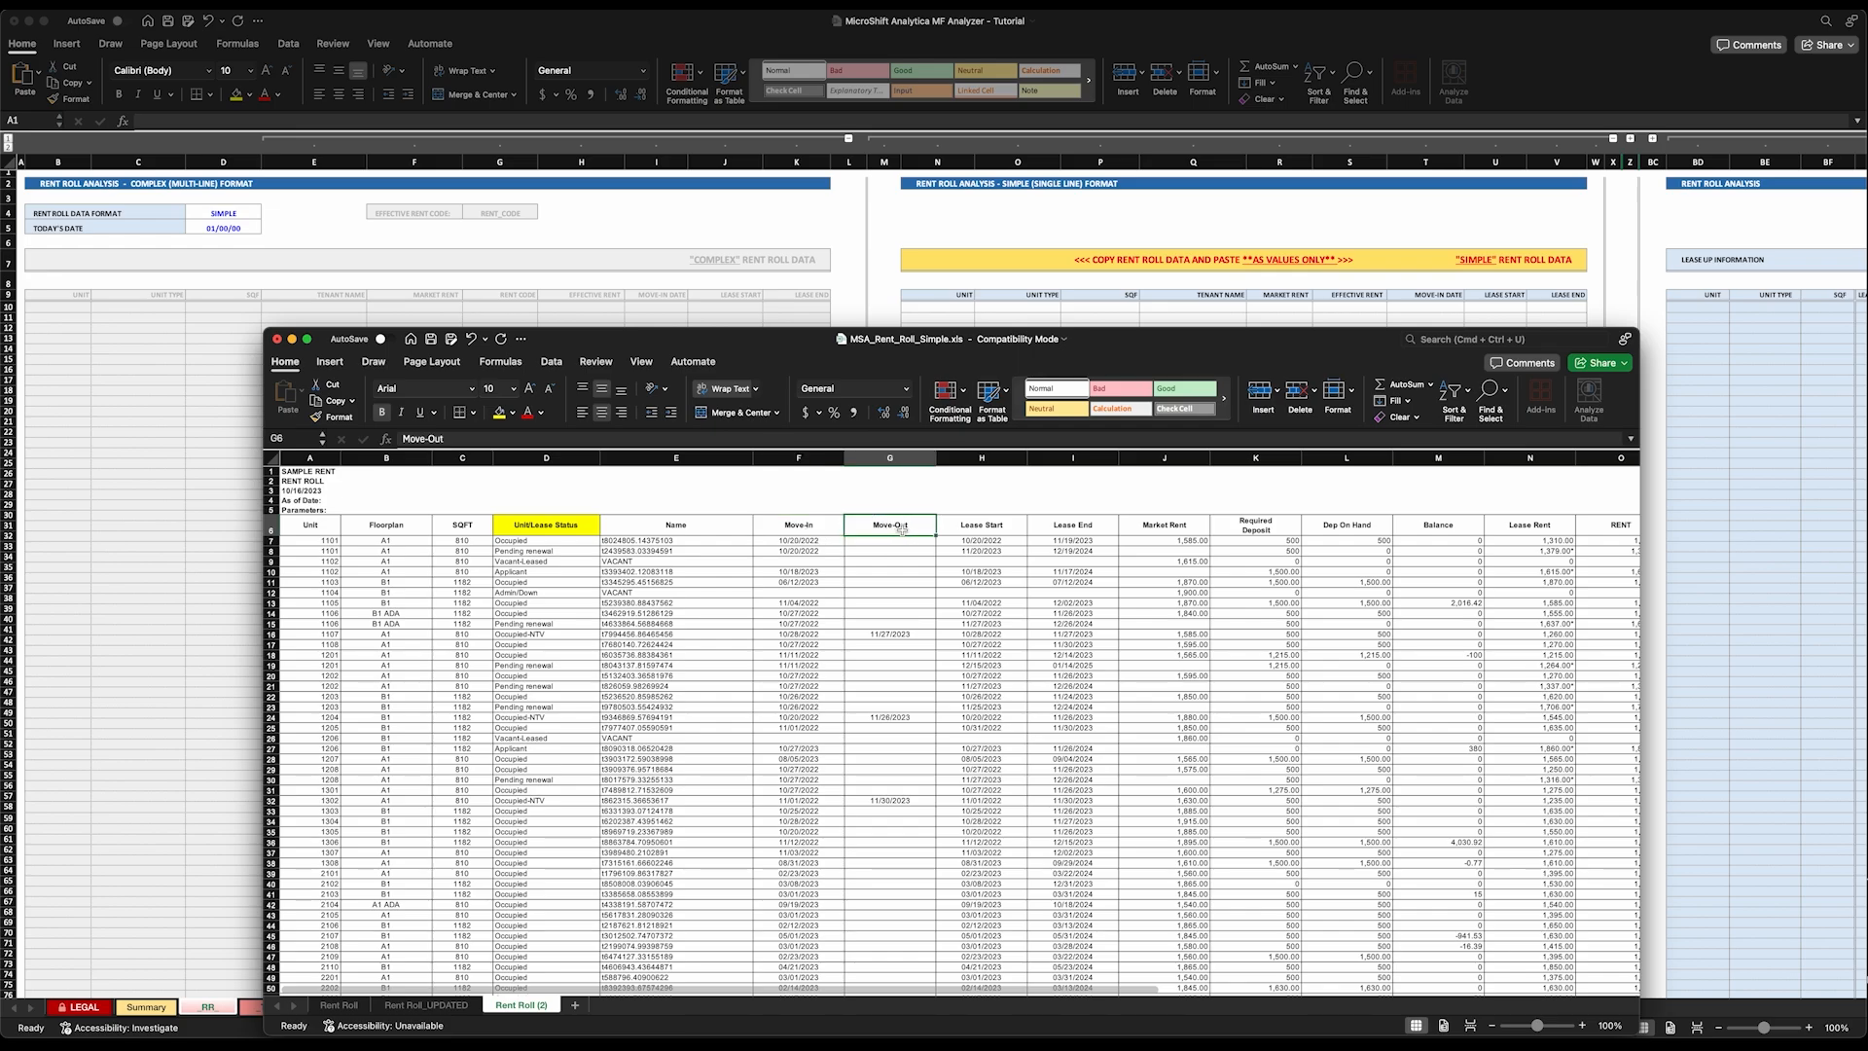
pyautogui.click(983, 528)
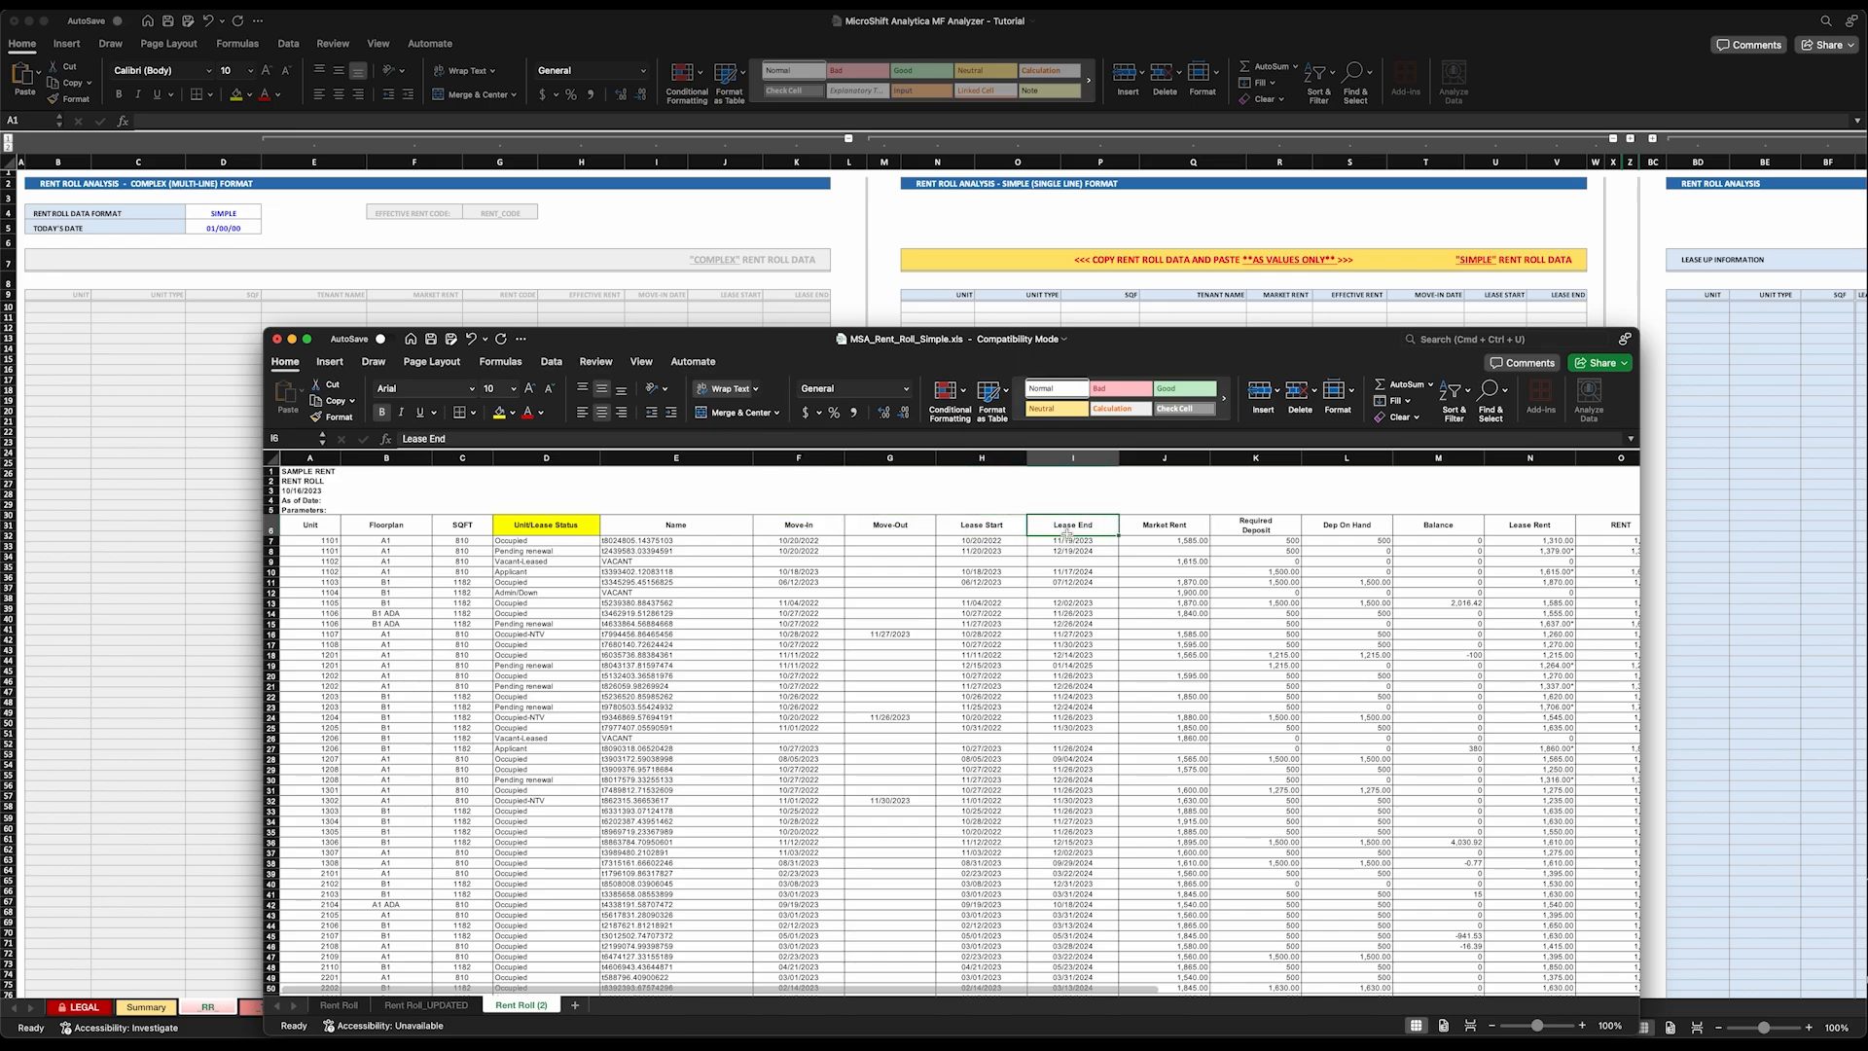
pyautogui.click(893, 458)
pyautogui.rightClick(897, 462)
pyautogui.click(907, 565)
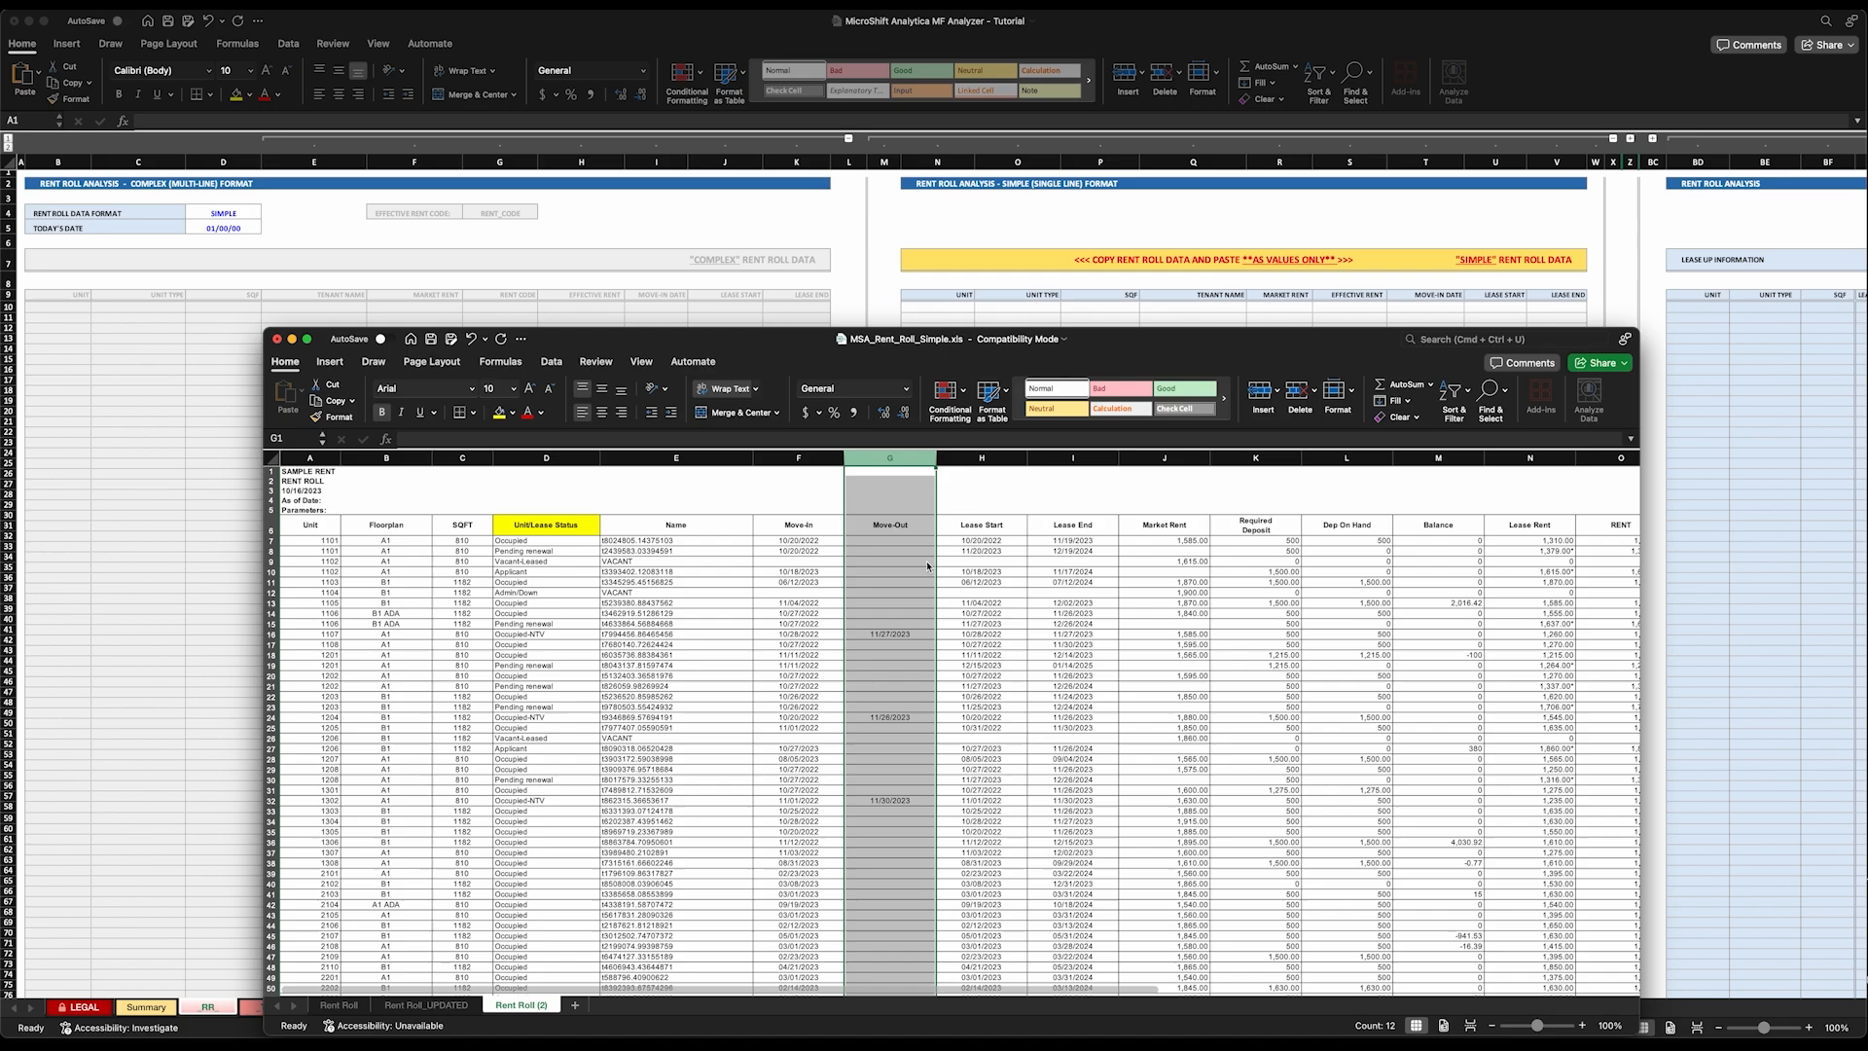
# Cut the Market Rent column and insert it before the Move-In column, directly after Name.
pyautogui.click(915, 529)
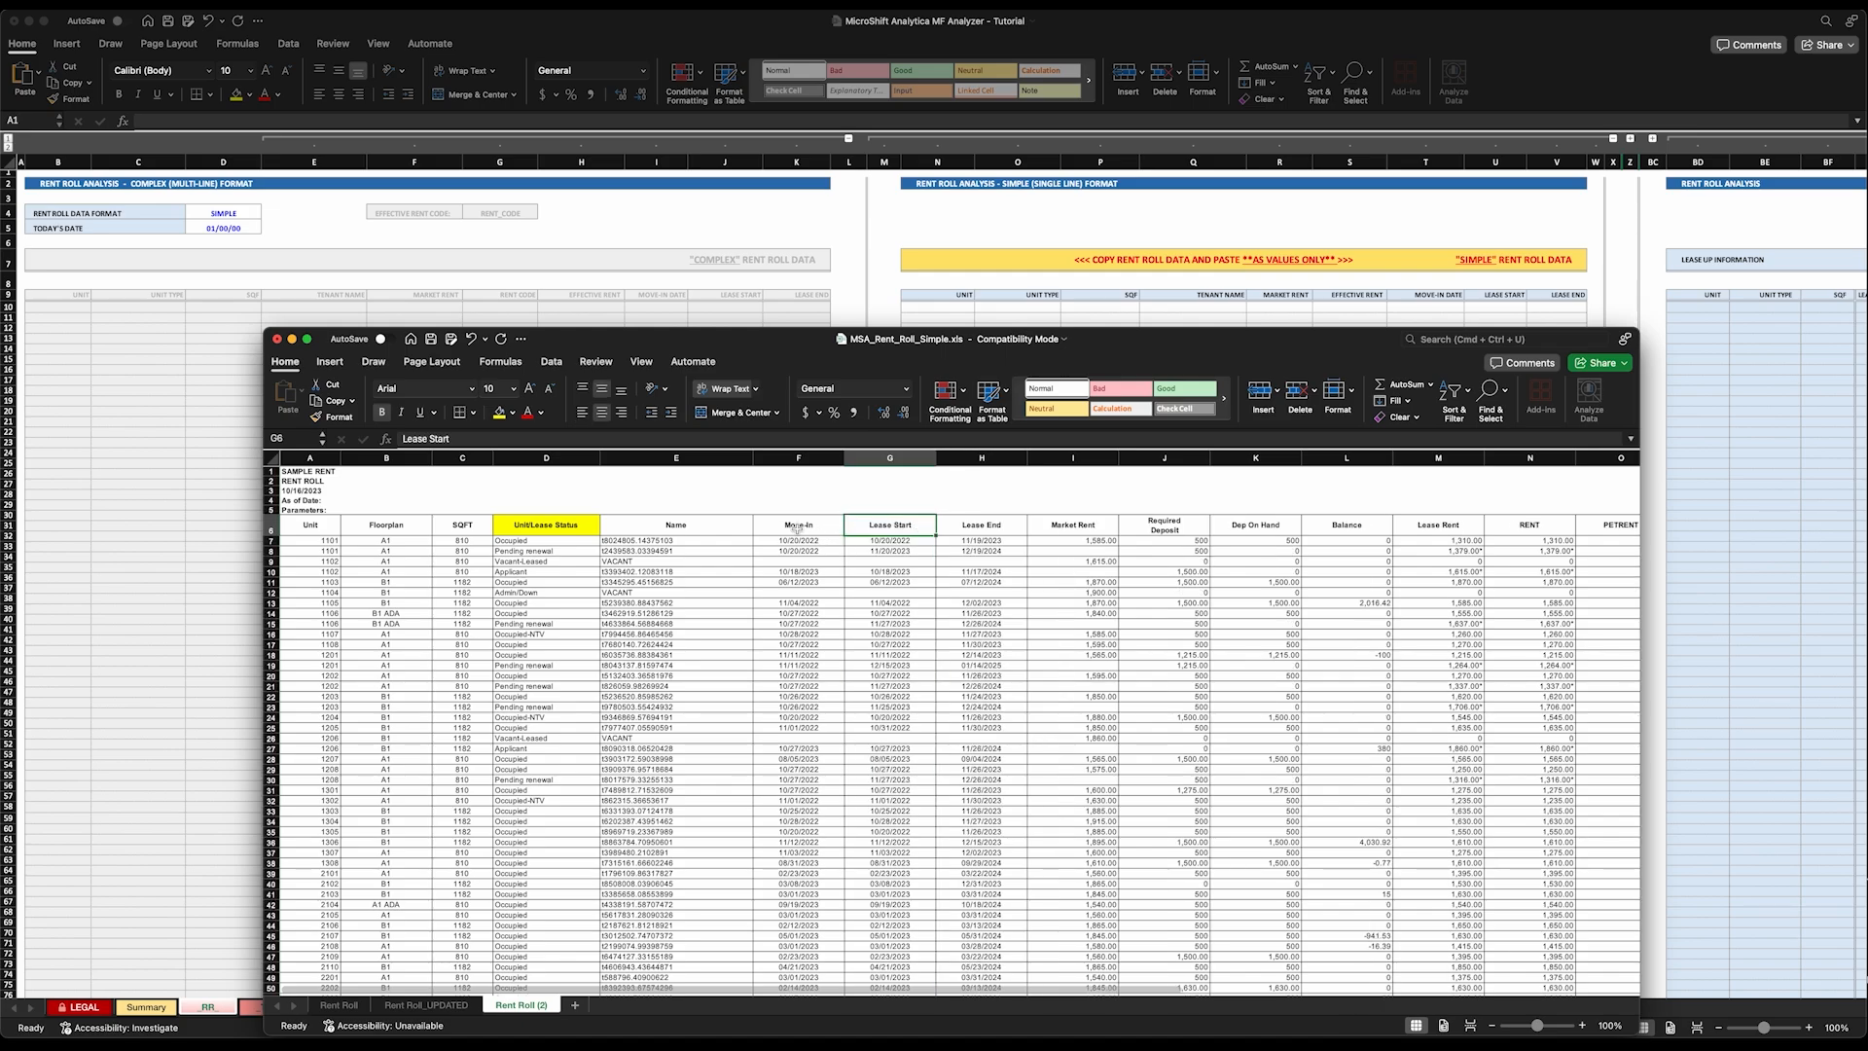
pyautogui.click(972, 529)
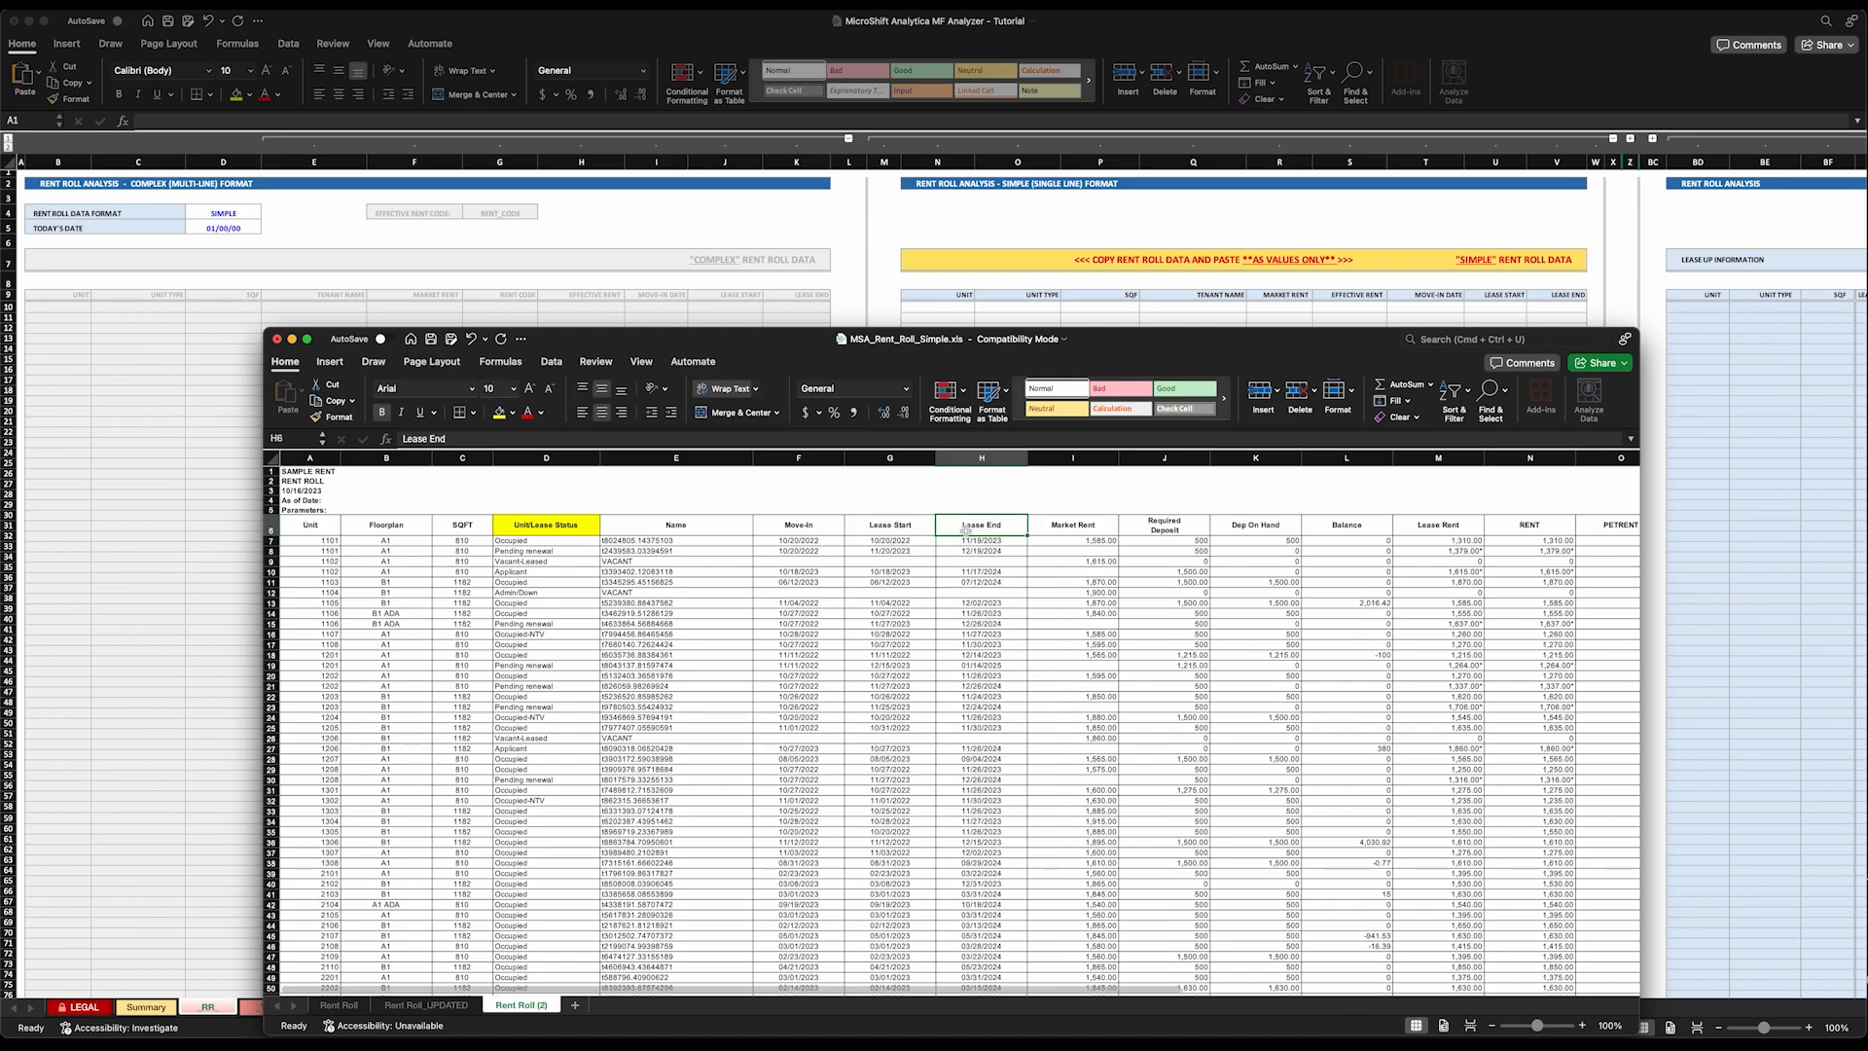
pyautogui.click(819, 527)
pyautogui.click(1082, 528)
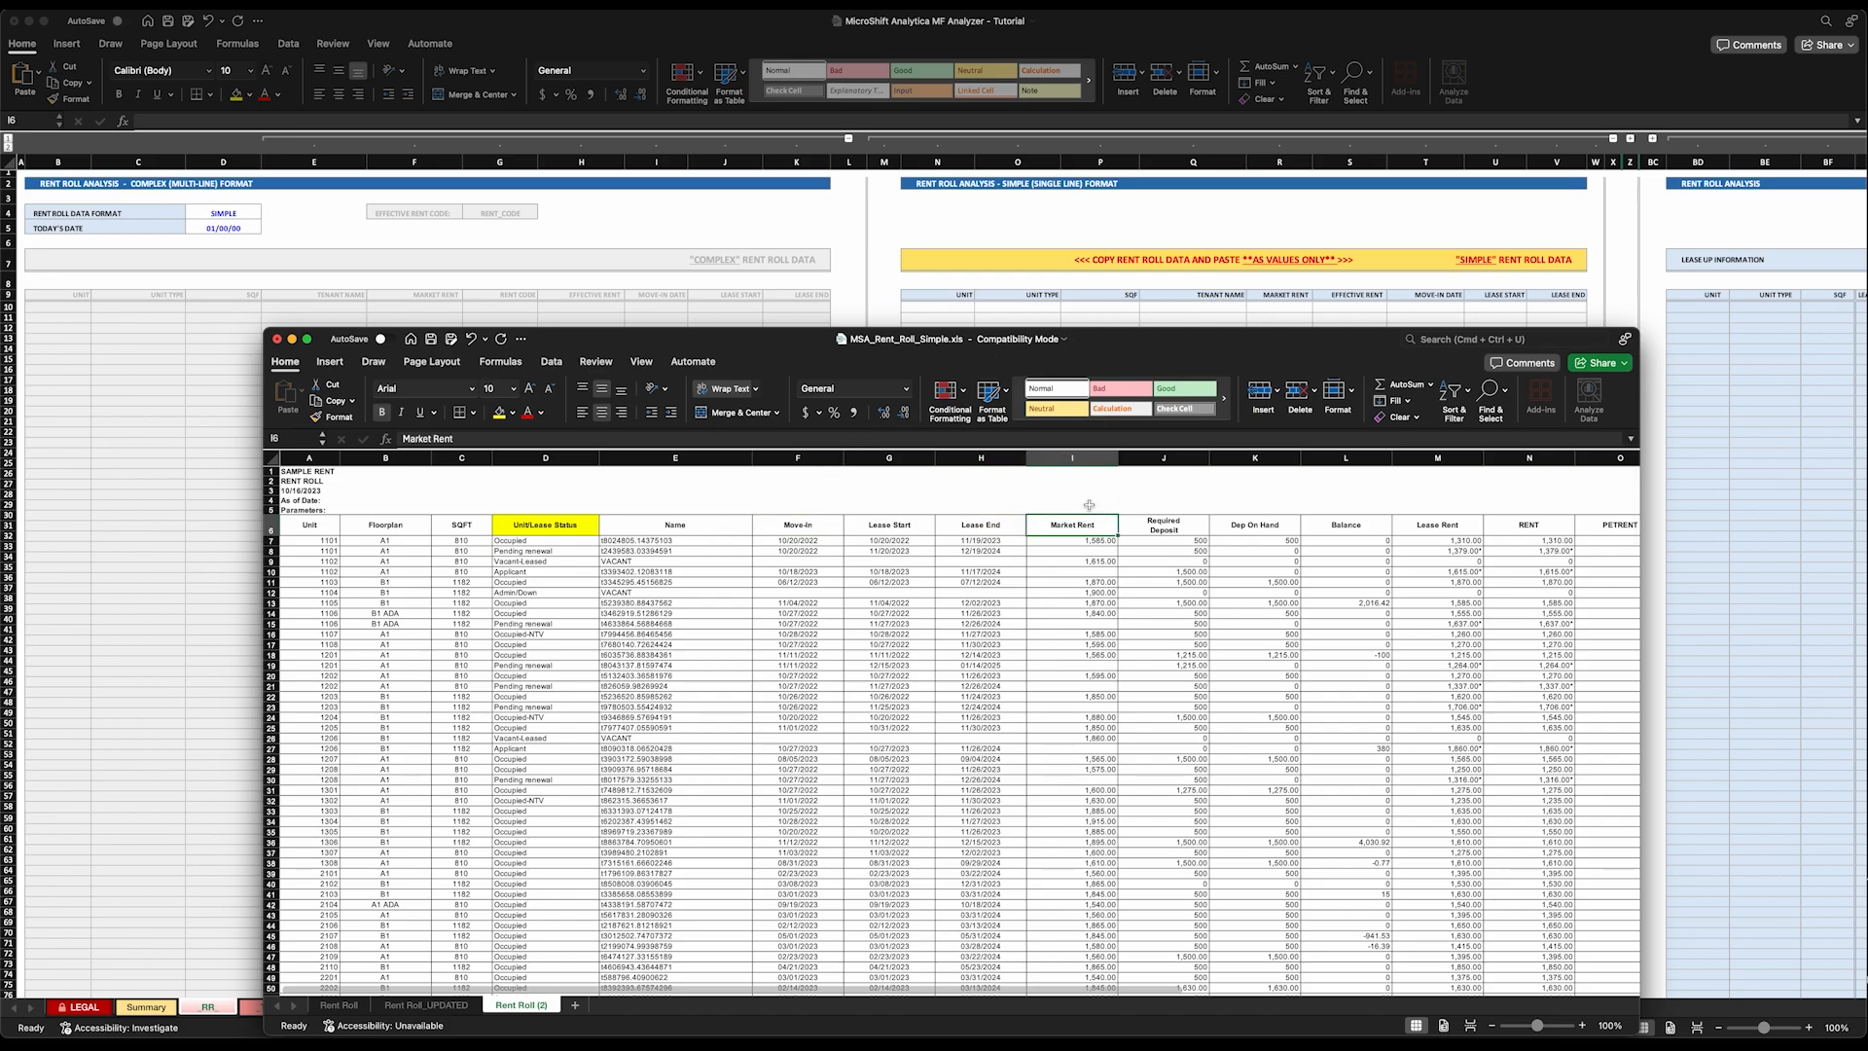
pyautogui.click(1075, 458)
pyautogui.rightClick(1076, 461)
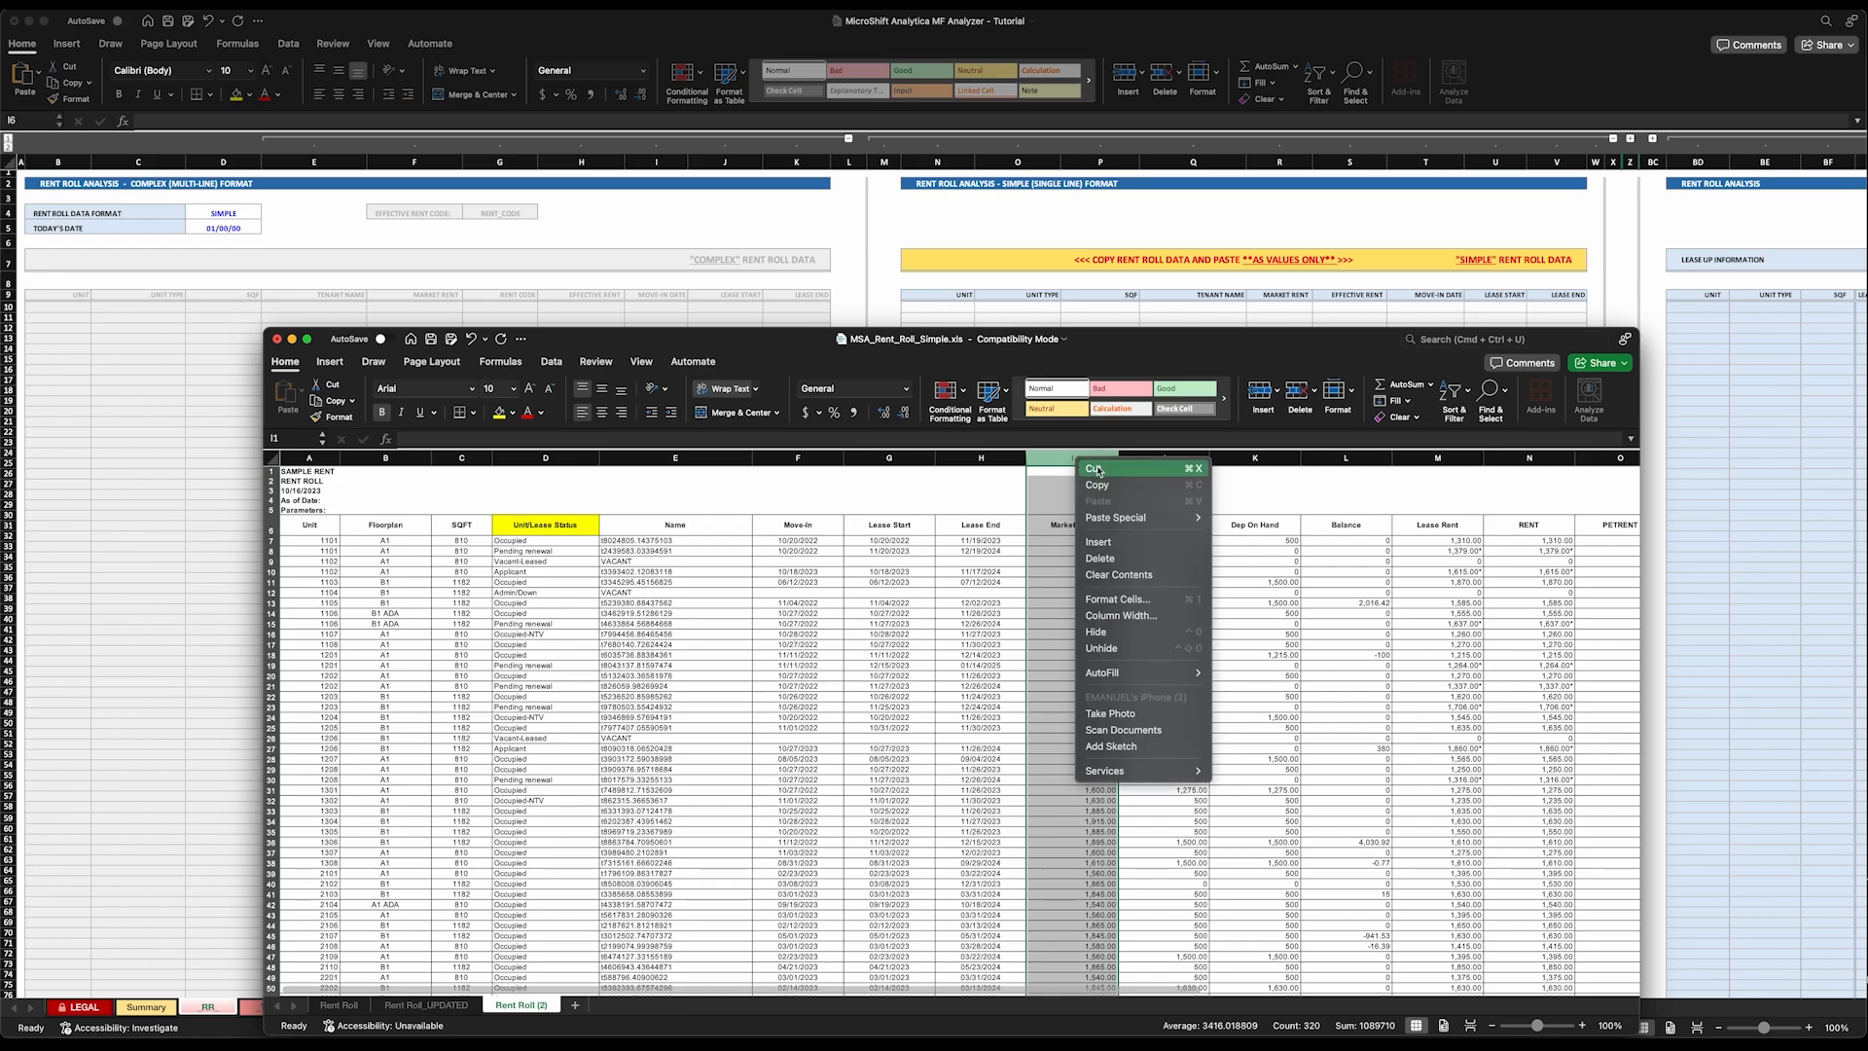
pyautogui.click(1097, 484)
pyautogui.click(786, 458)
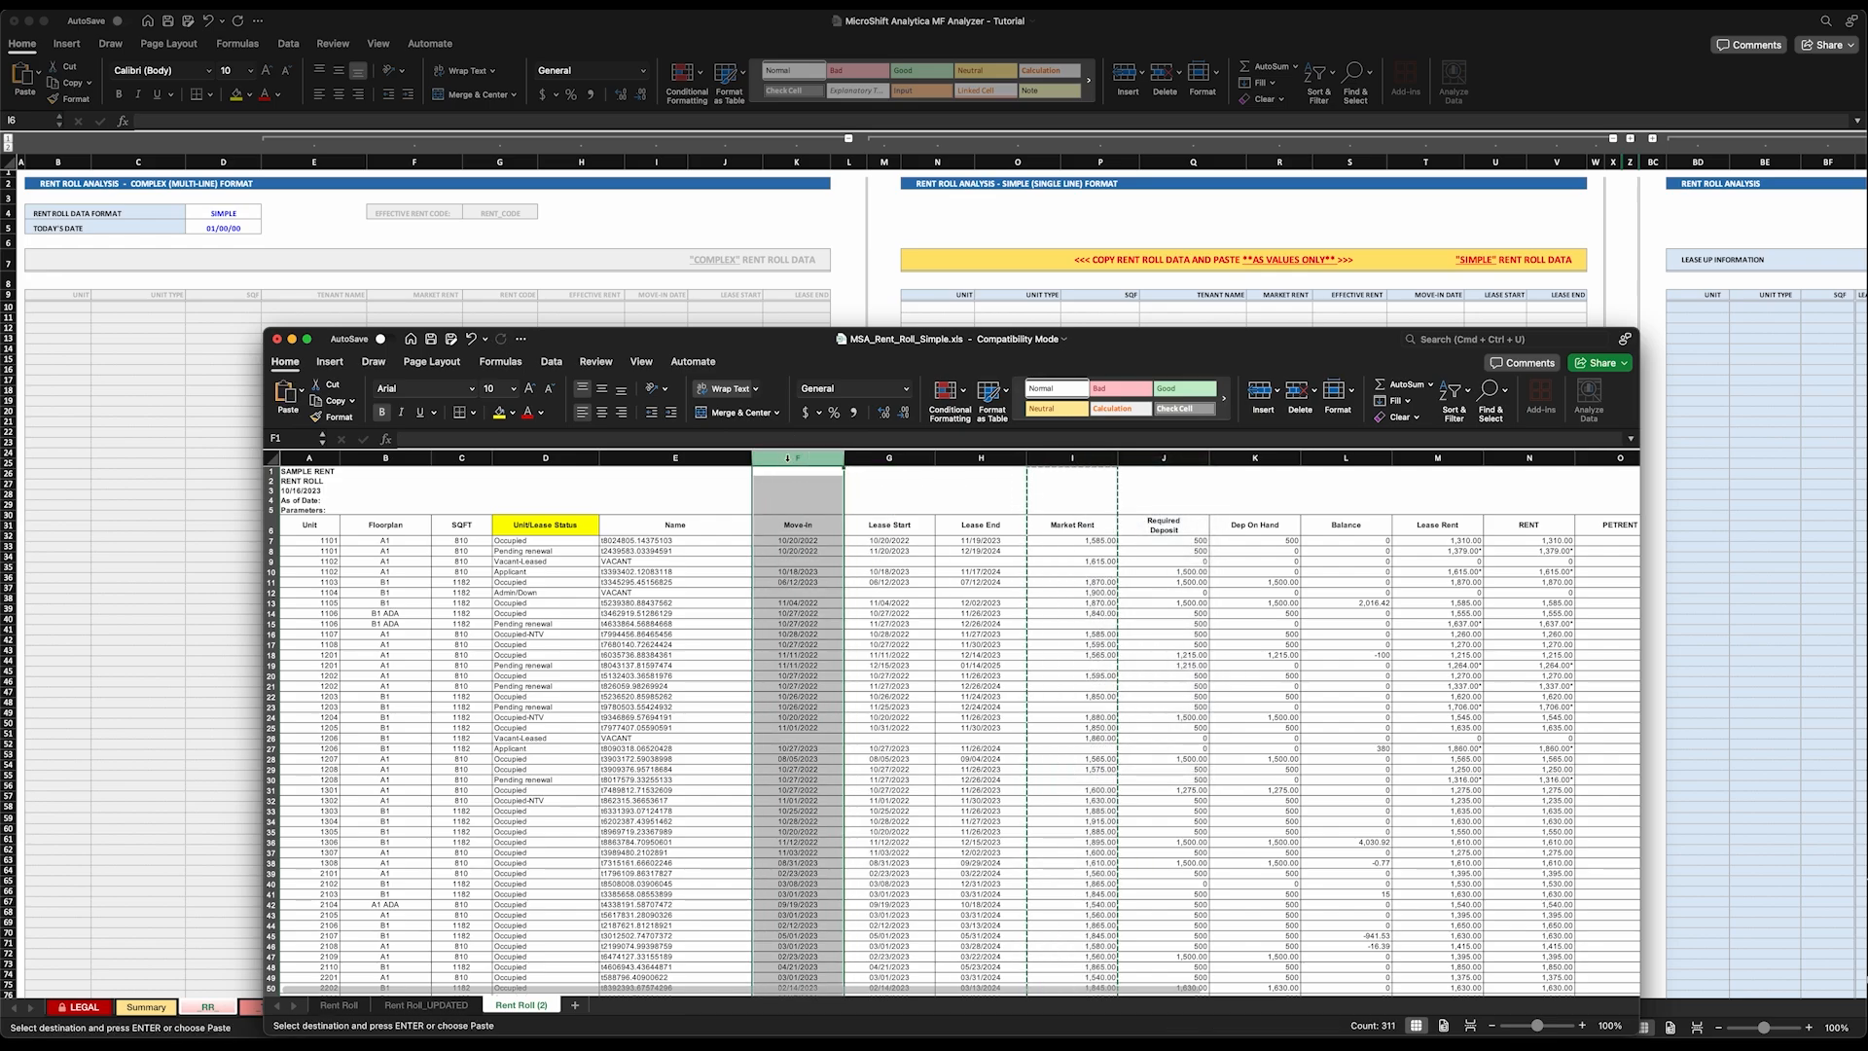
pyautogui.rightClick(786, 458)
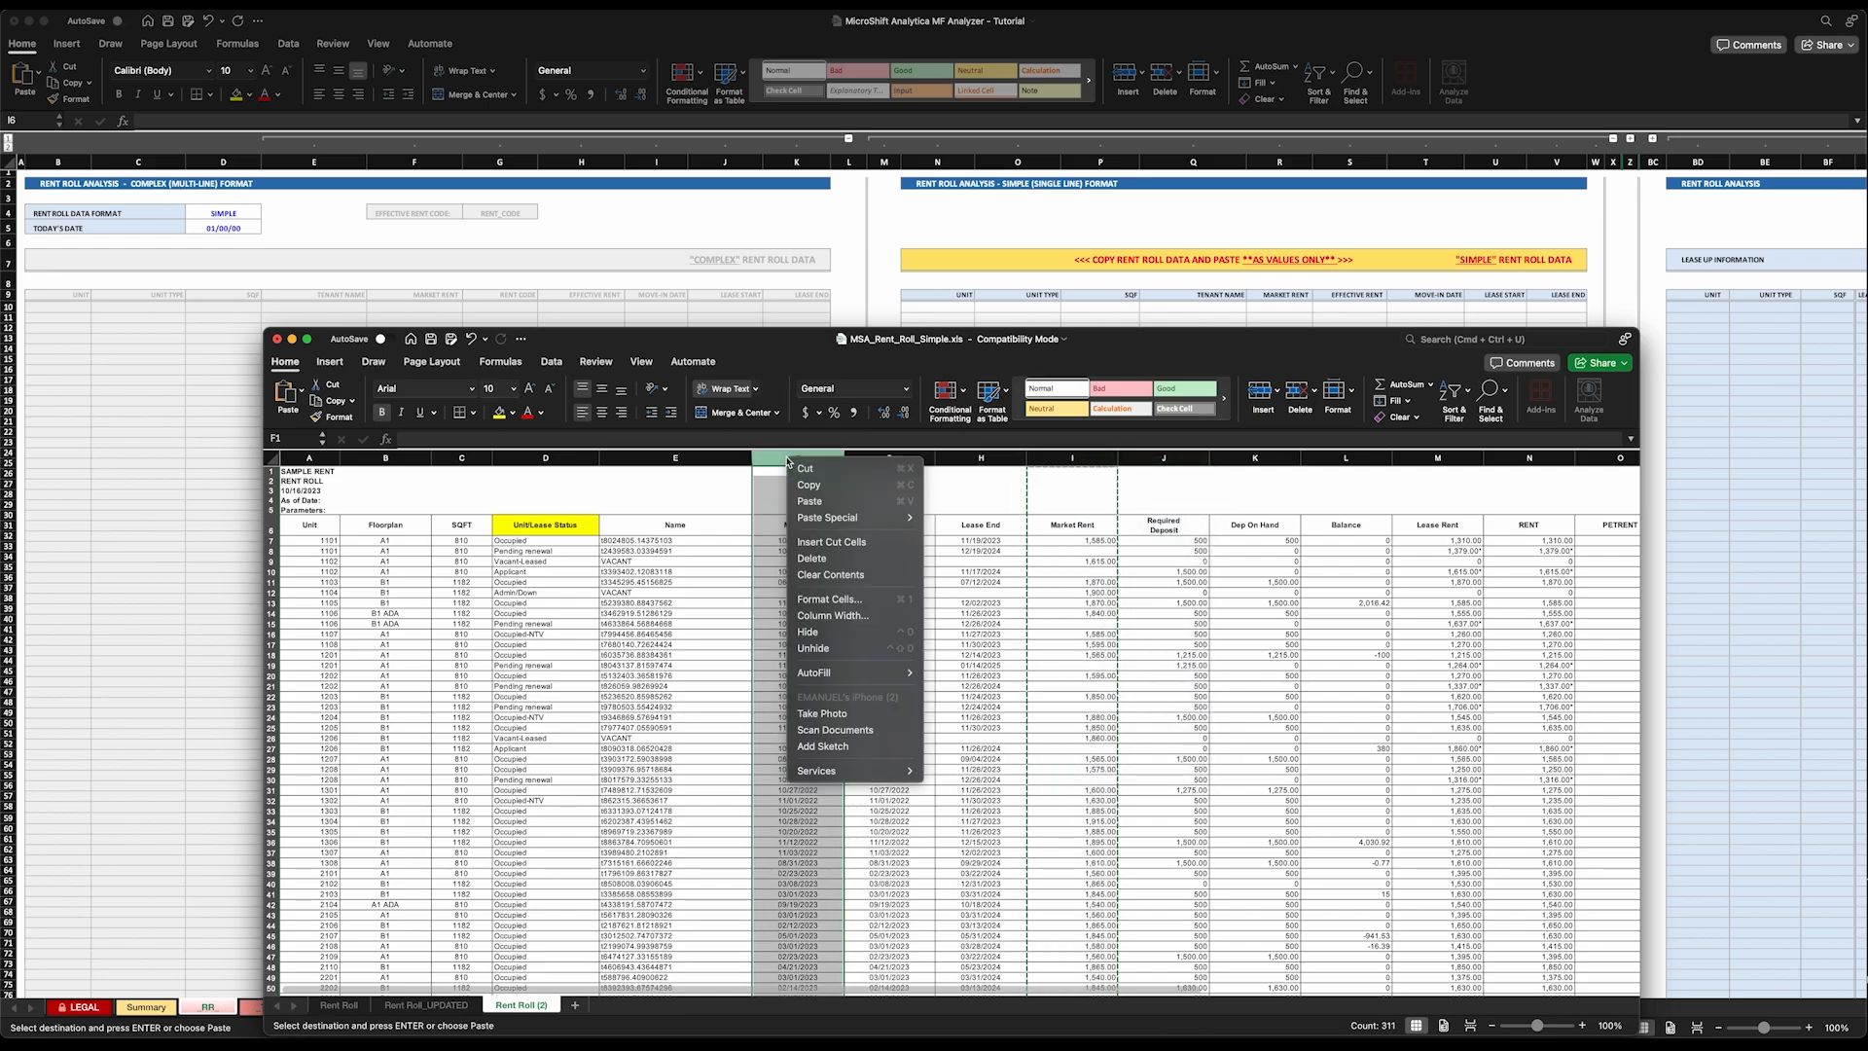
pyautogui.click(813, 541)
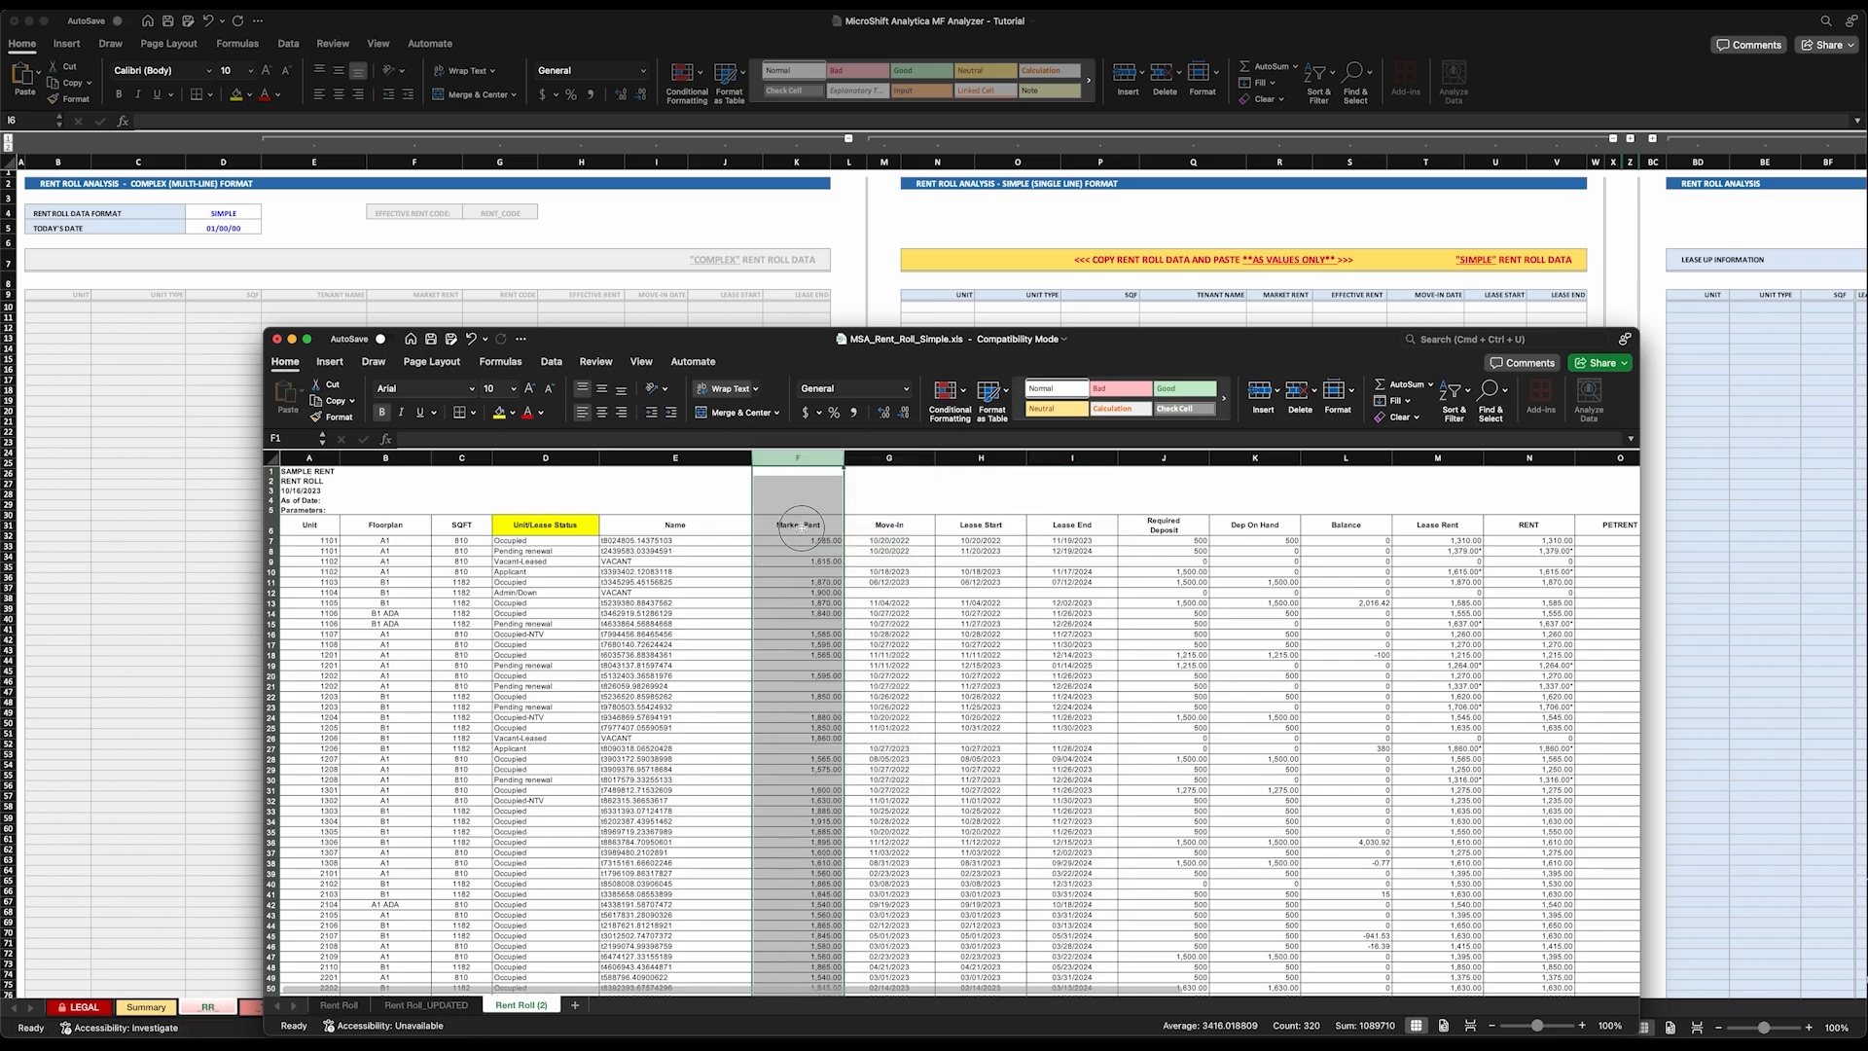
# Delete the Required Deposit, Dep On Hand and Balance columns from the Rent Roll (2) sheet.
pyautogui.click(808, 526)
pyautogui.click(900, 528)
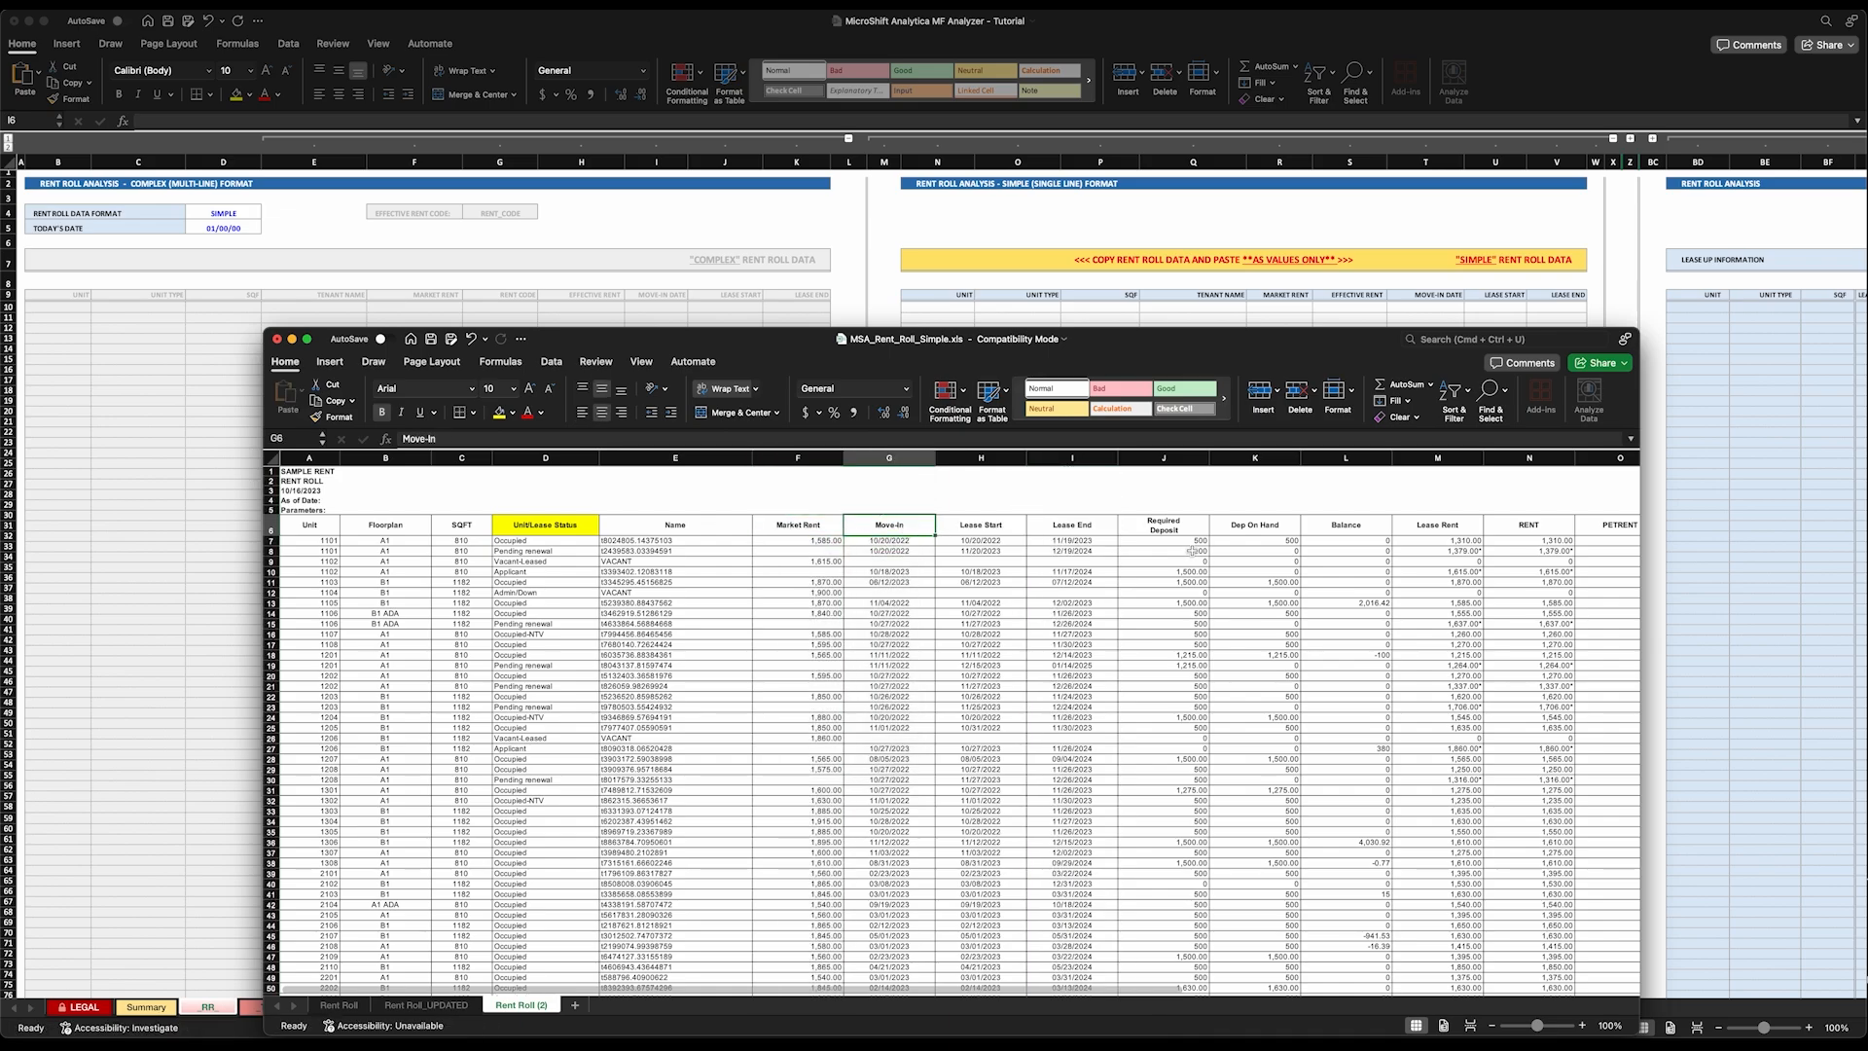
pyautogui.click(1164, 526)
pyautogui.hscroll(3, 903, 535)
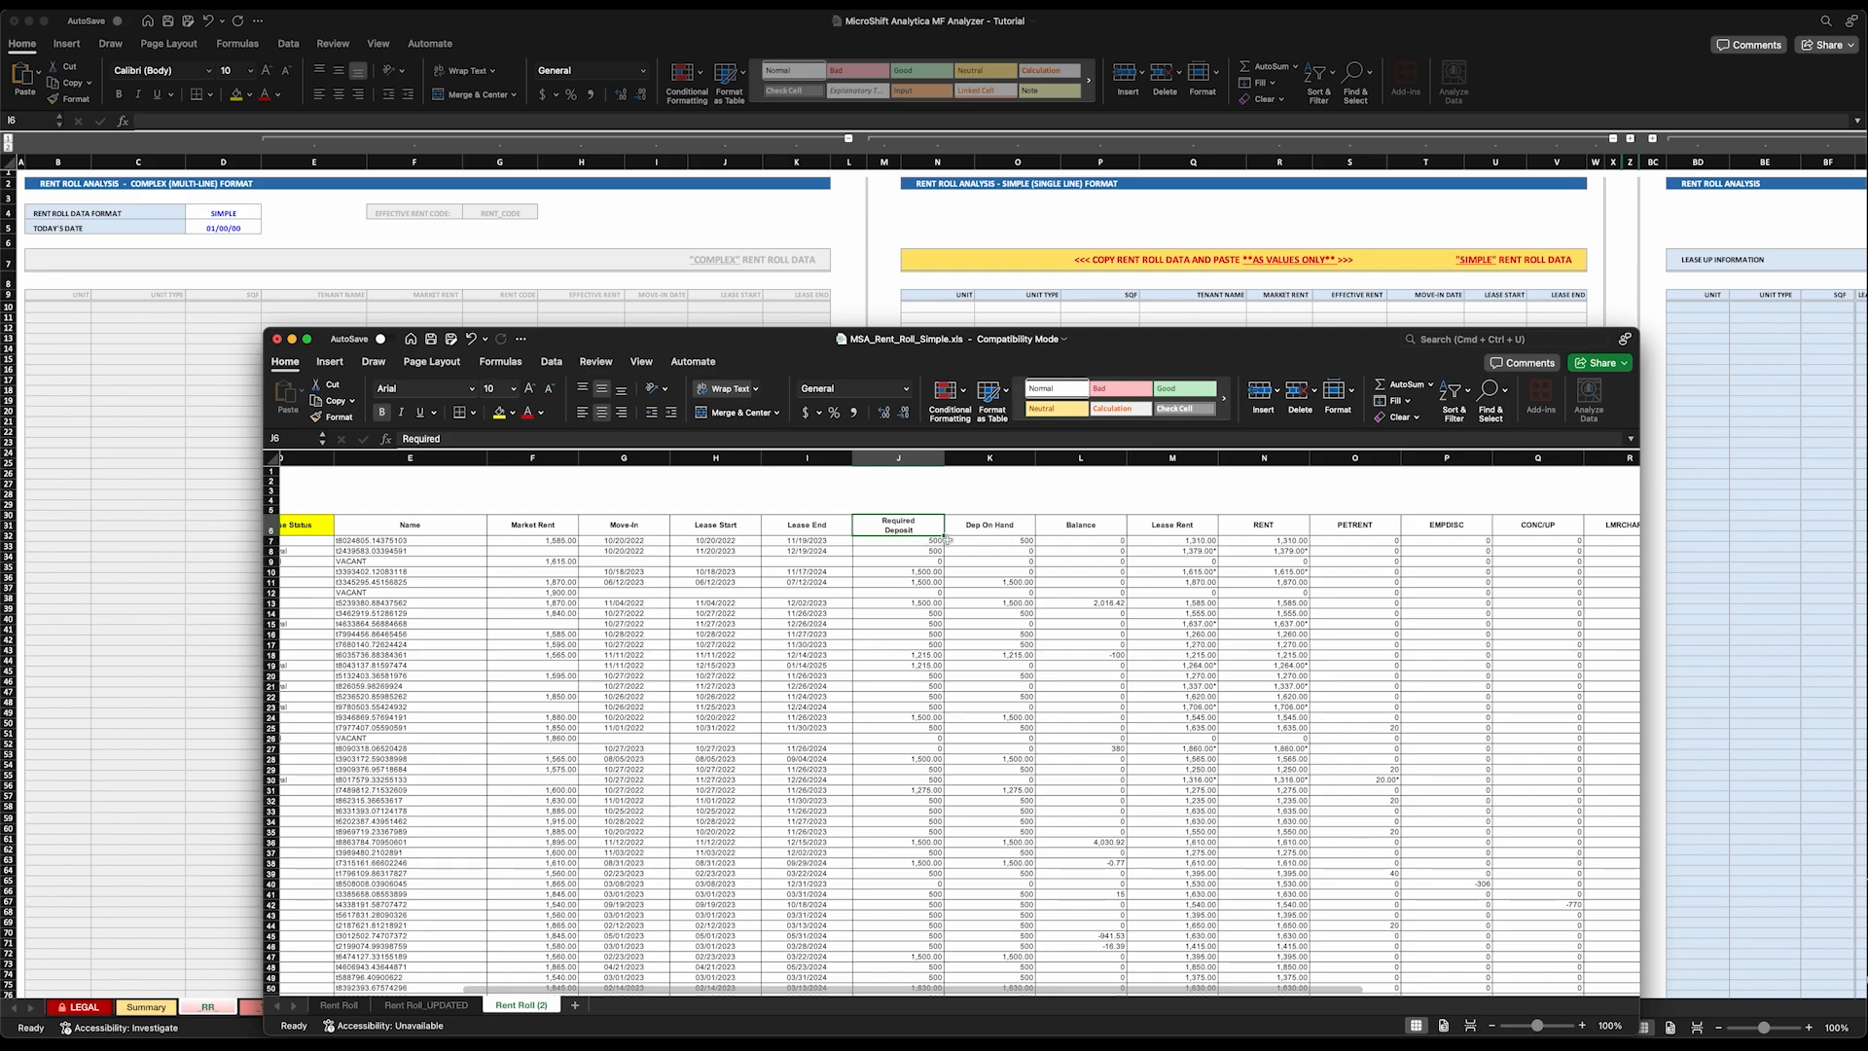
pyautogui.moveTo(910, 458); pyautogui.dragTo(989, 458)
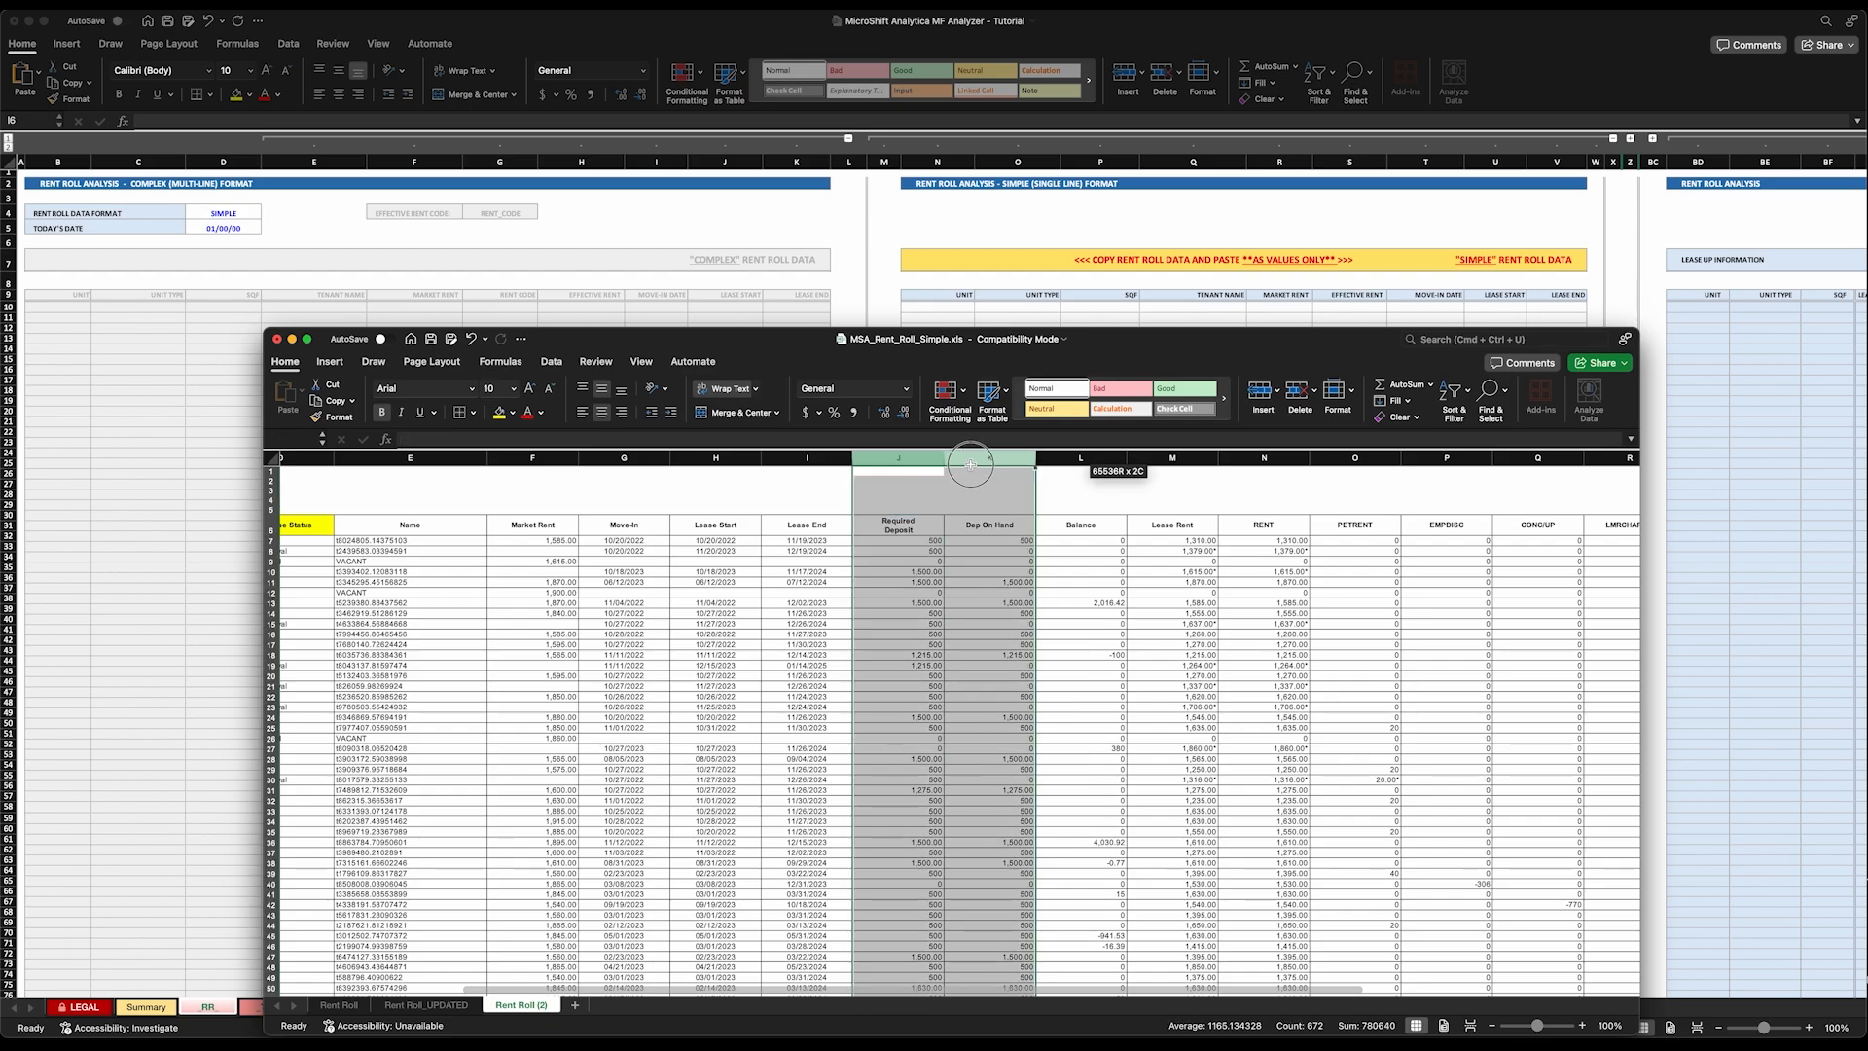
pyautogui.rightClick(925, 466)
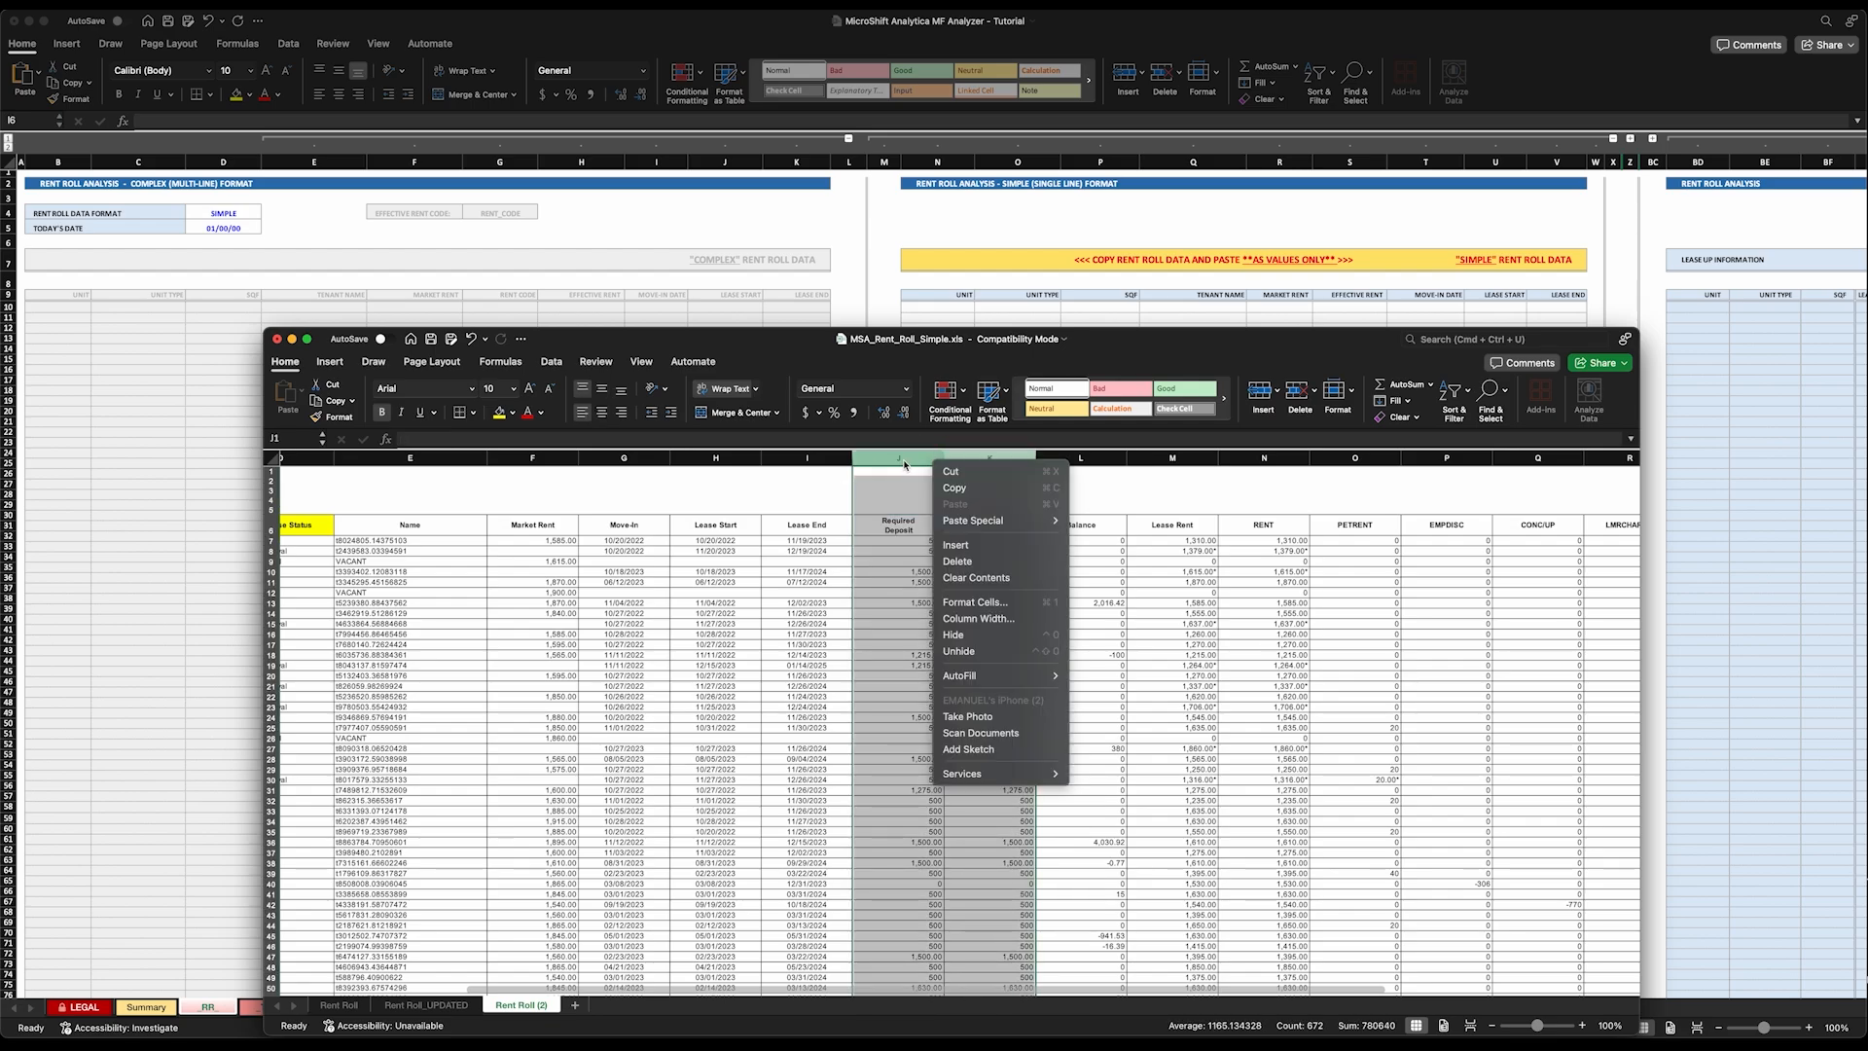
pyautogui.press('Escape')
pyautogui.moveTo(914, 461); pyautogui.dragTo(1059, 461)
pyautogui.rightClick(1002, 459)
pyautogui.click(1027, 560)
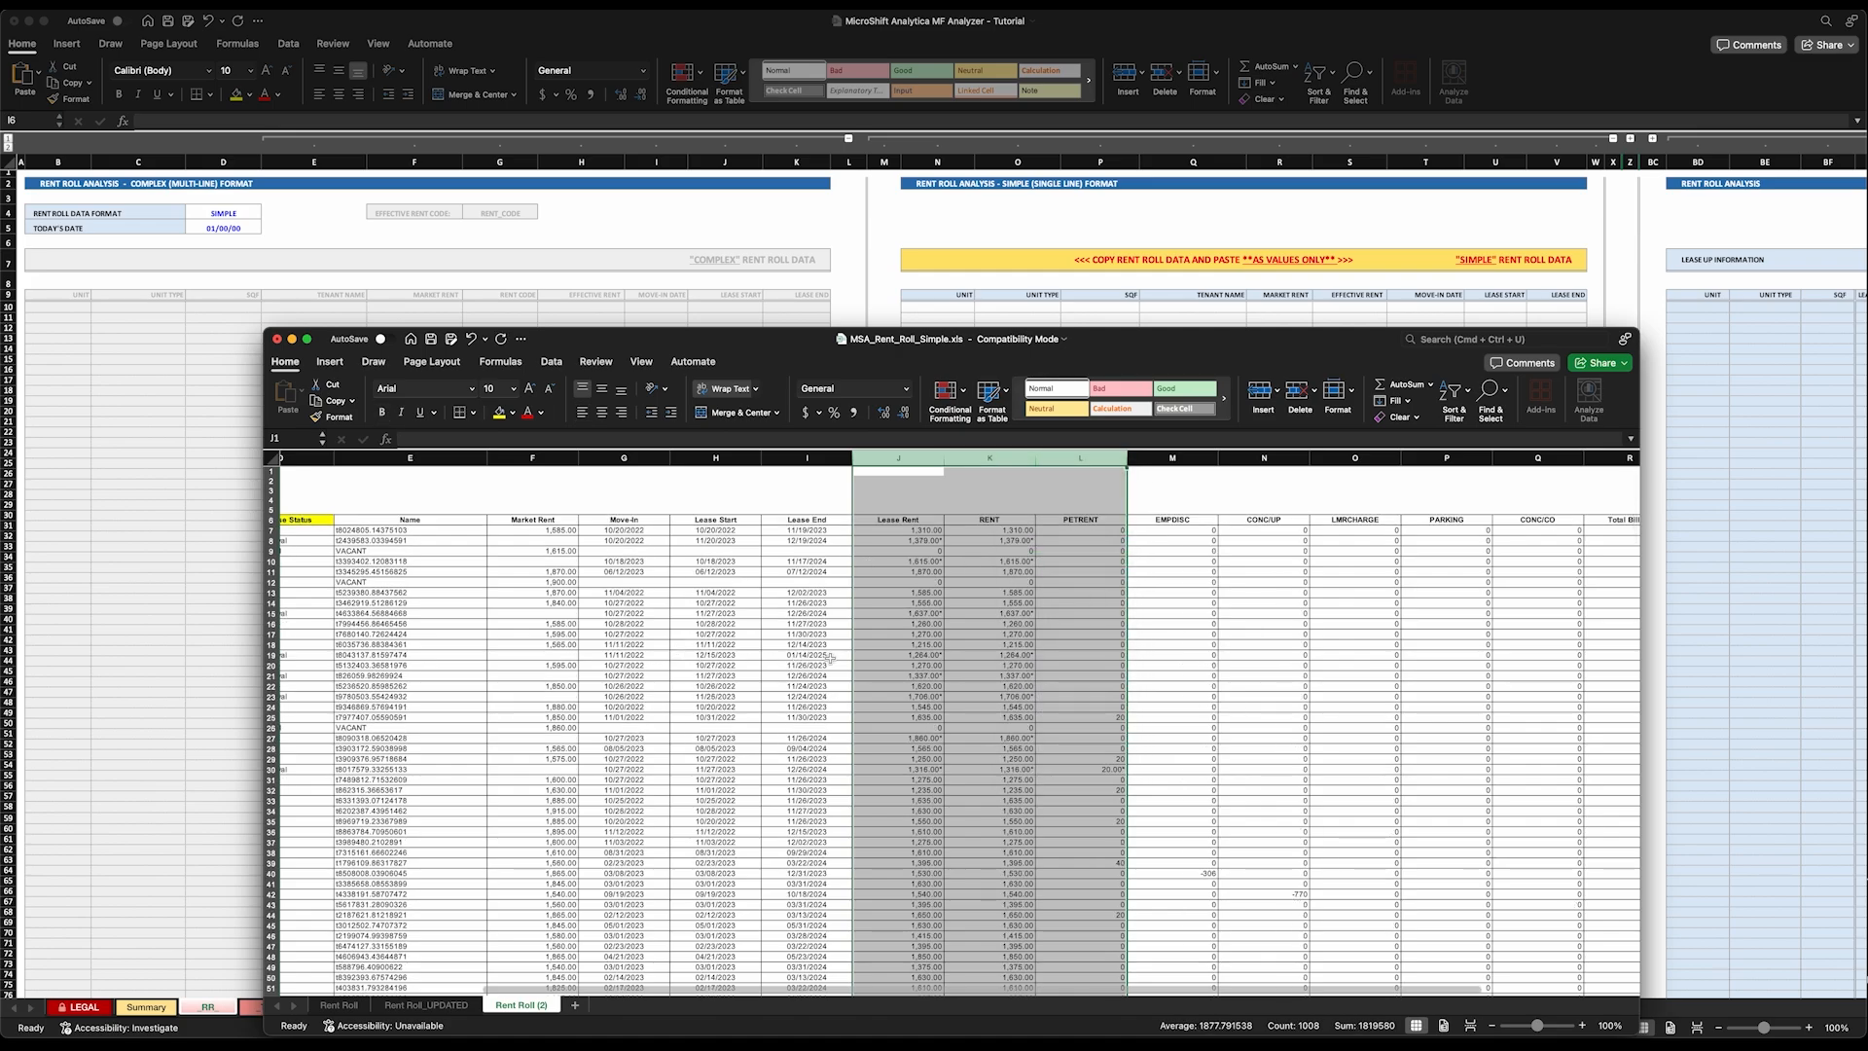
# Check the columns from Market Rent to Lease Rent on the original Rent Roll sheet, and return to Rent Roll (2).
pyautogui.click(339, 1006)
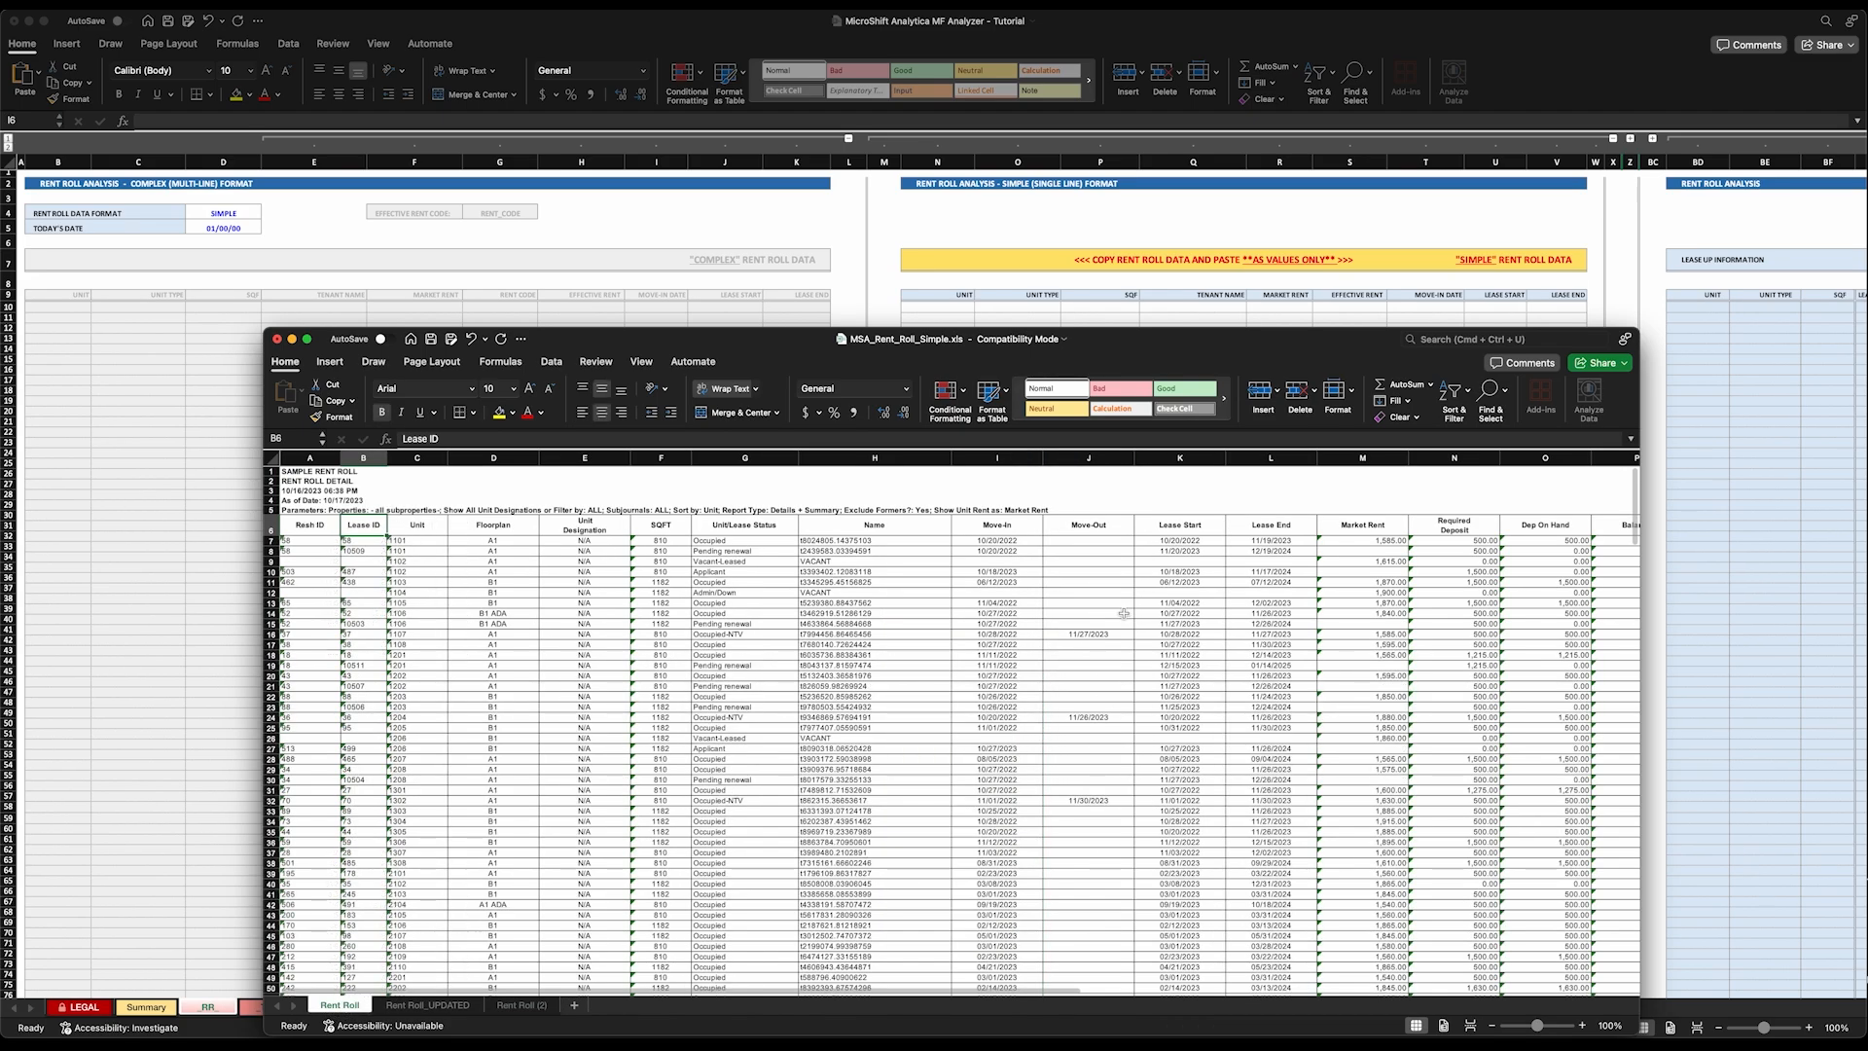
pyautogui.hscroll(1, 1124, 614)
pyautogui.hscroll(5, 1124, 615)
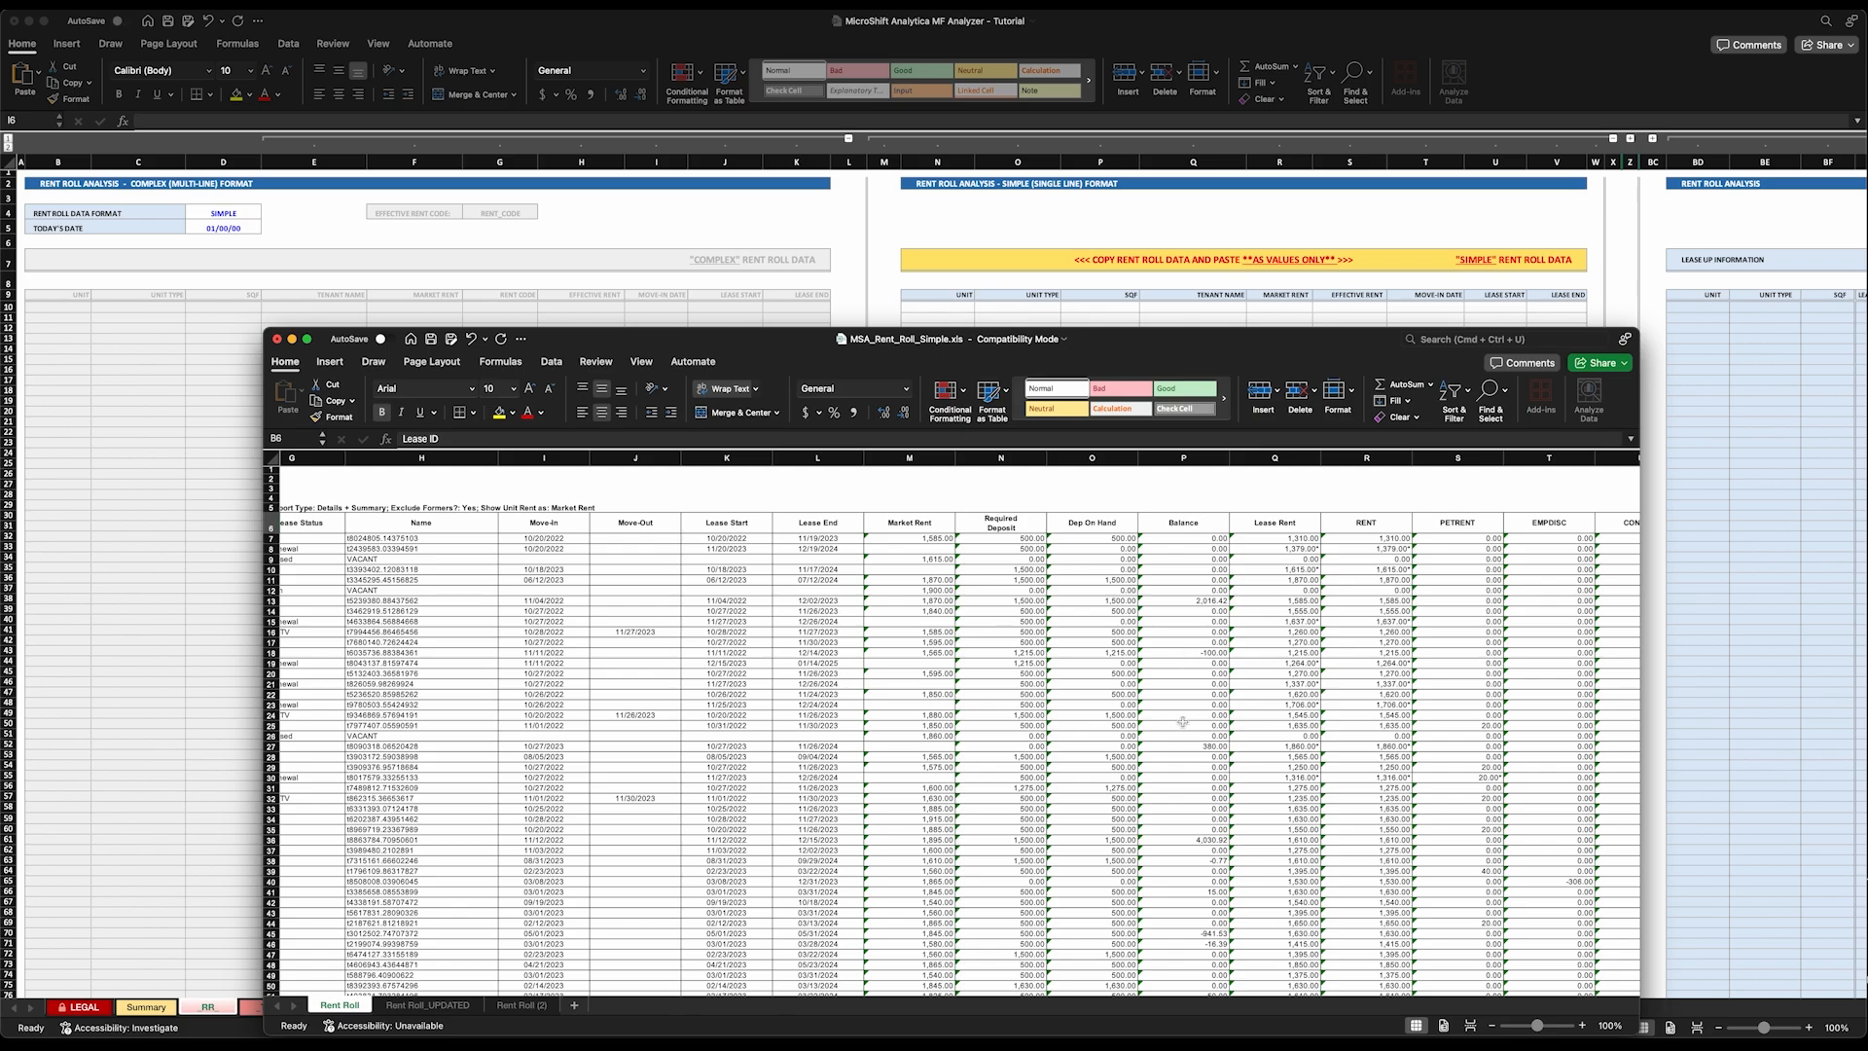
pyautogui.click(525, 1008)
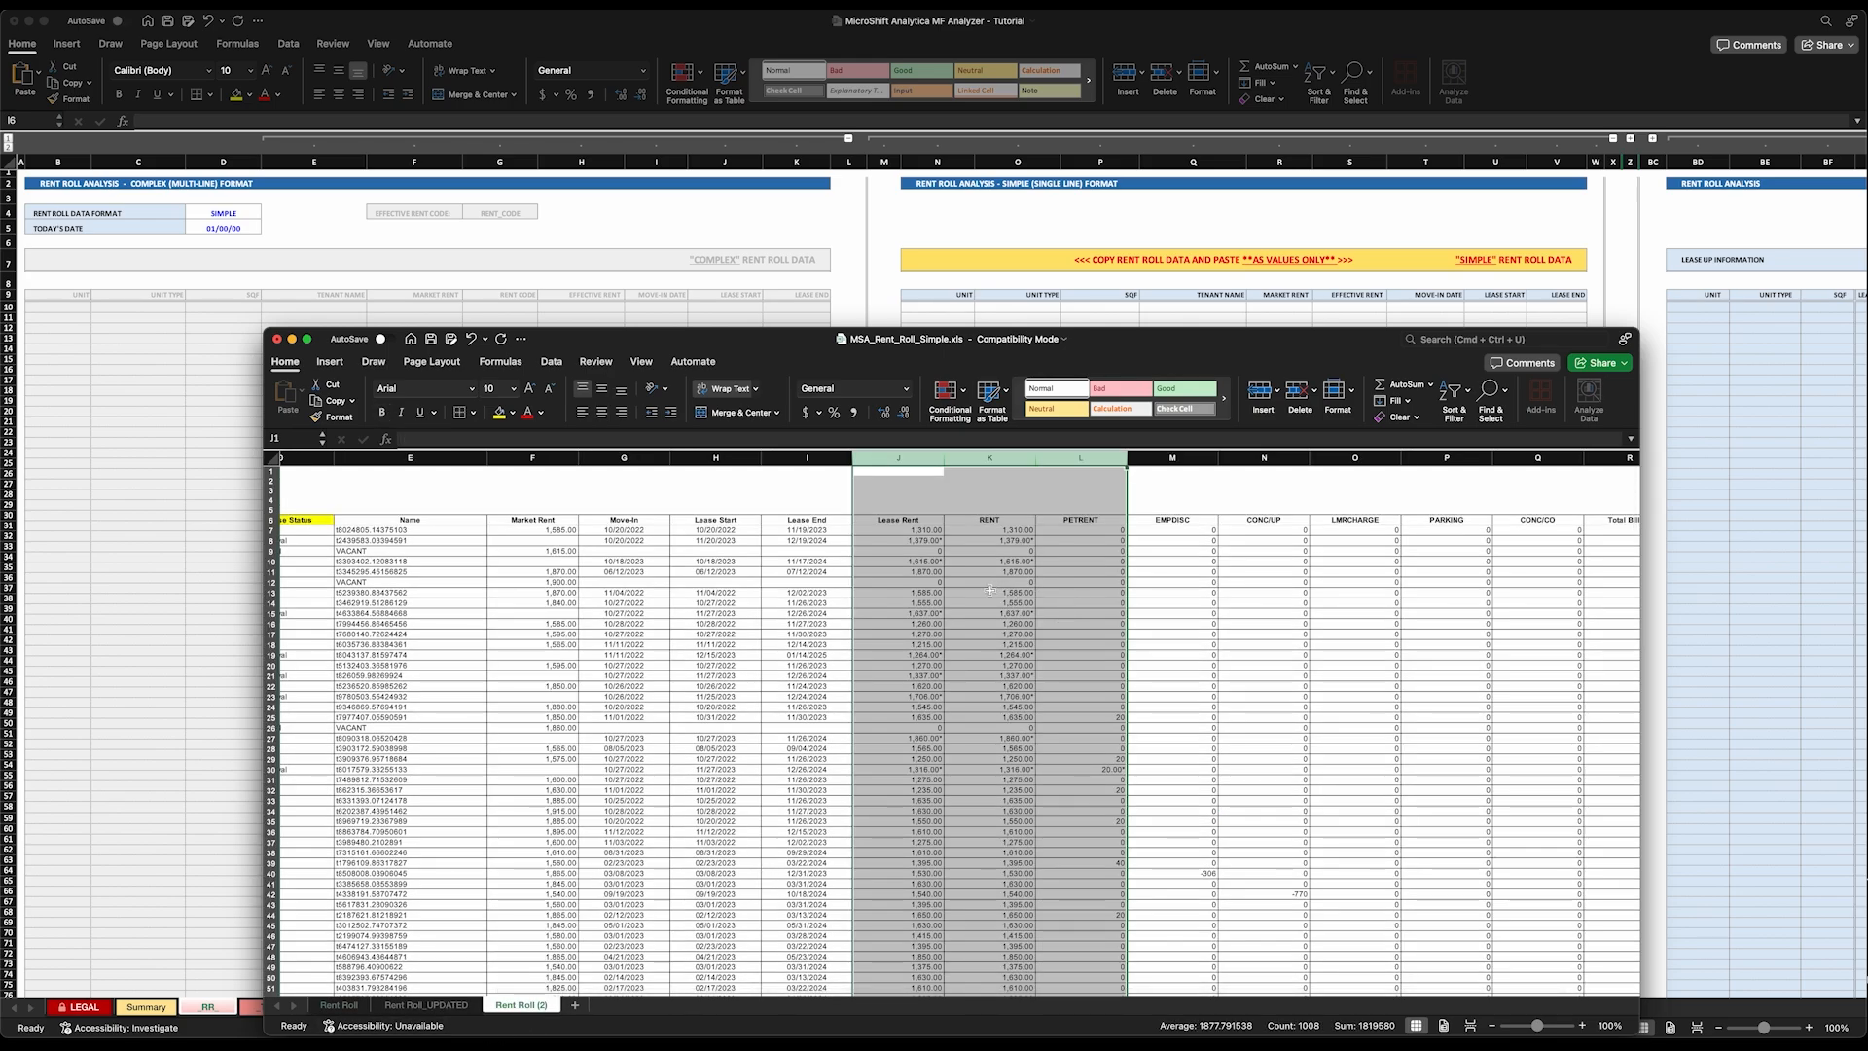
# Cut the Lease Rent column and insert it before the Move-In column, directly after Market Rent.
pyautogui.click(910, 611)
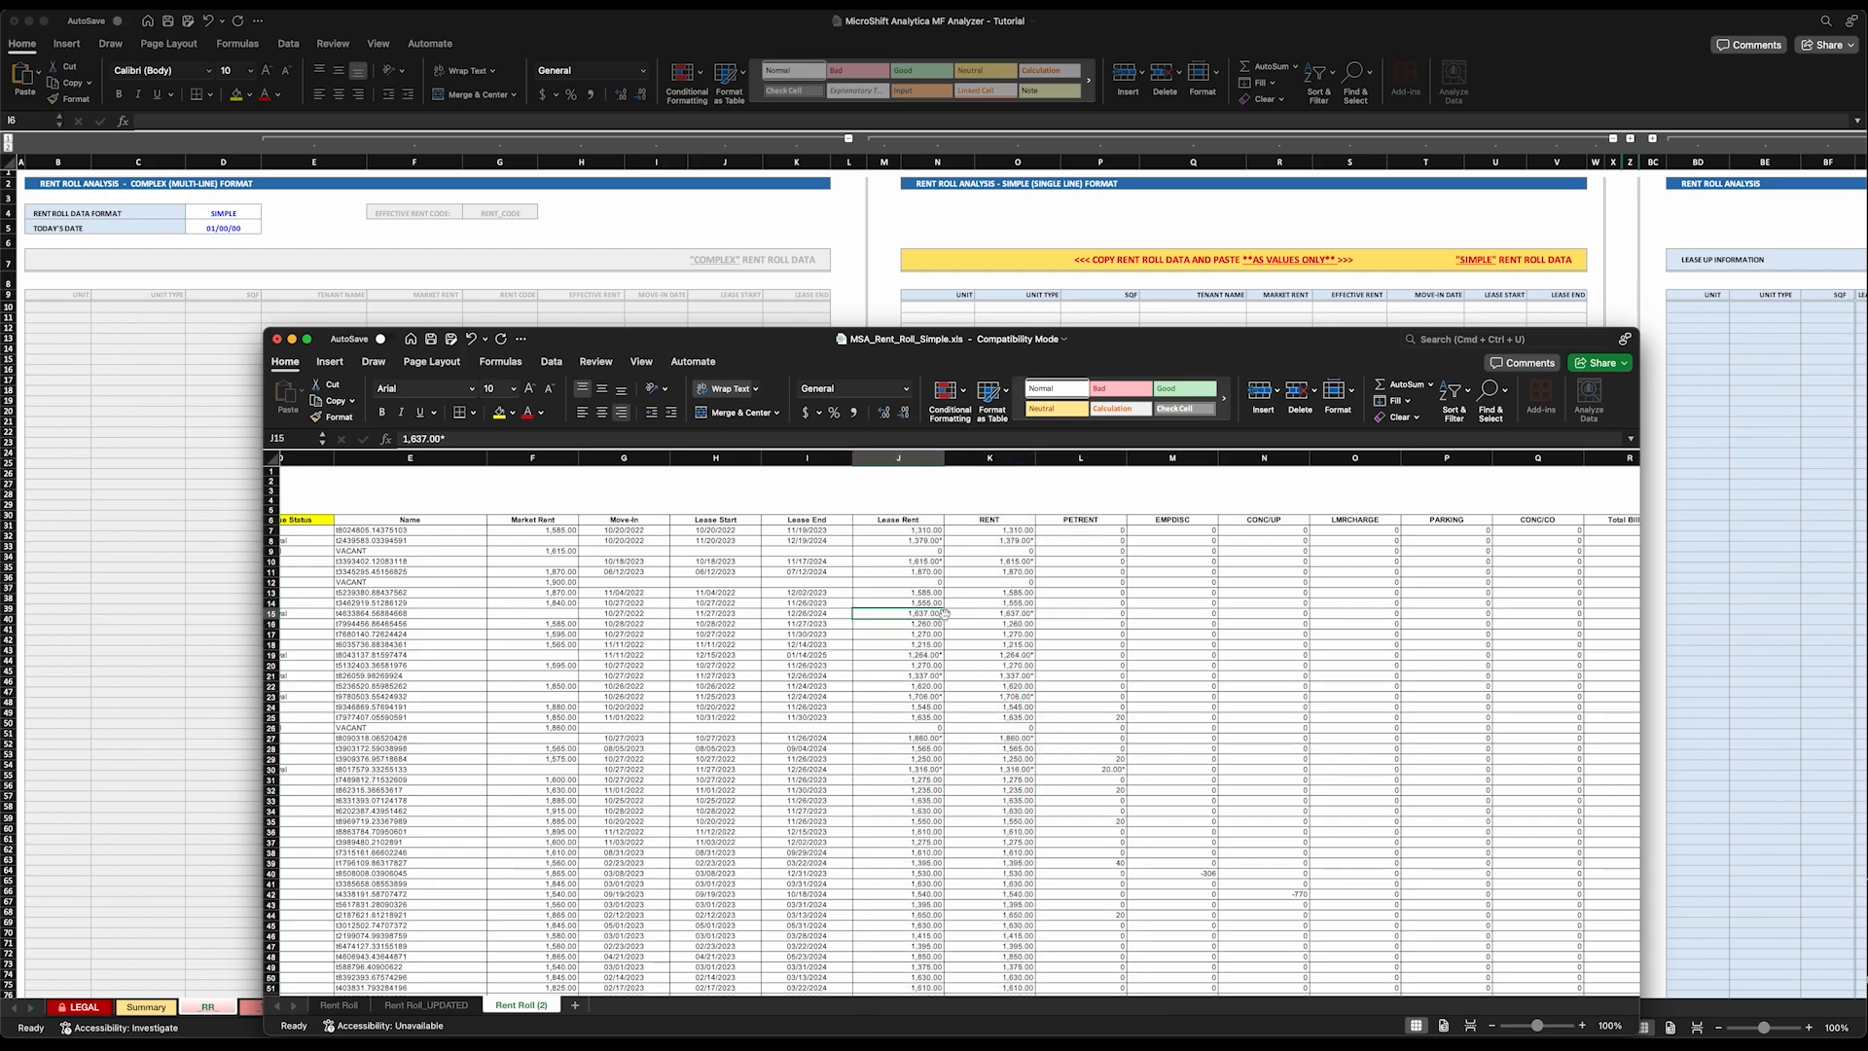
pyautogui.click(909, 531)
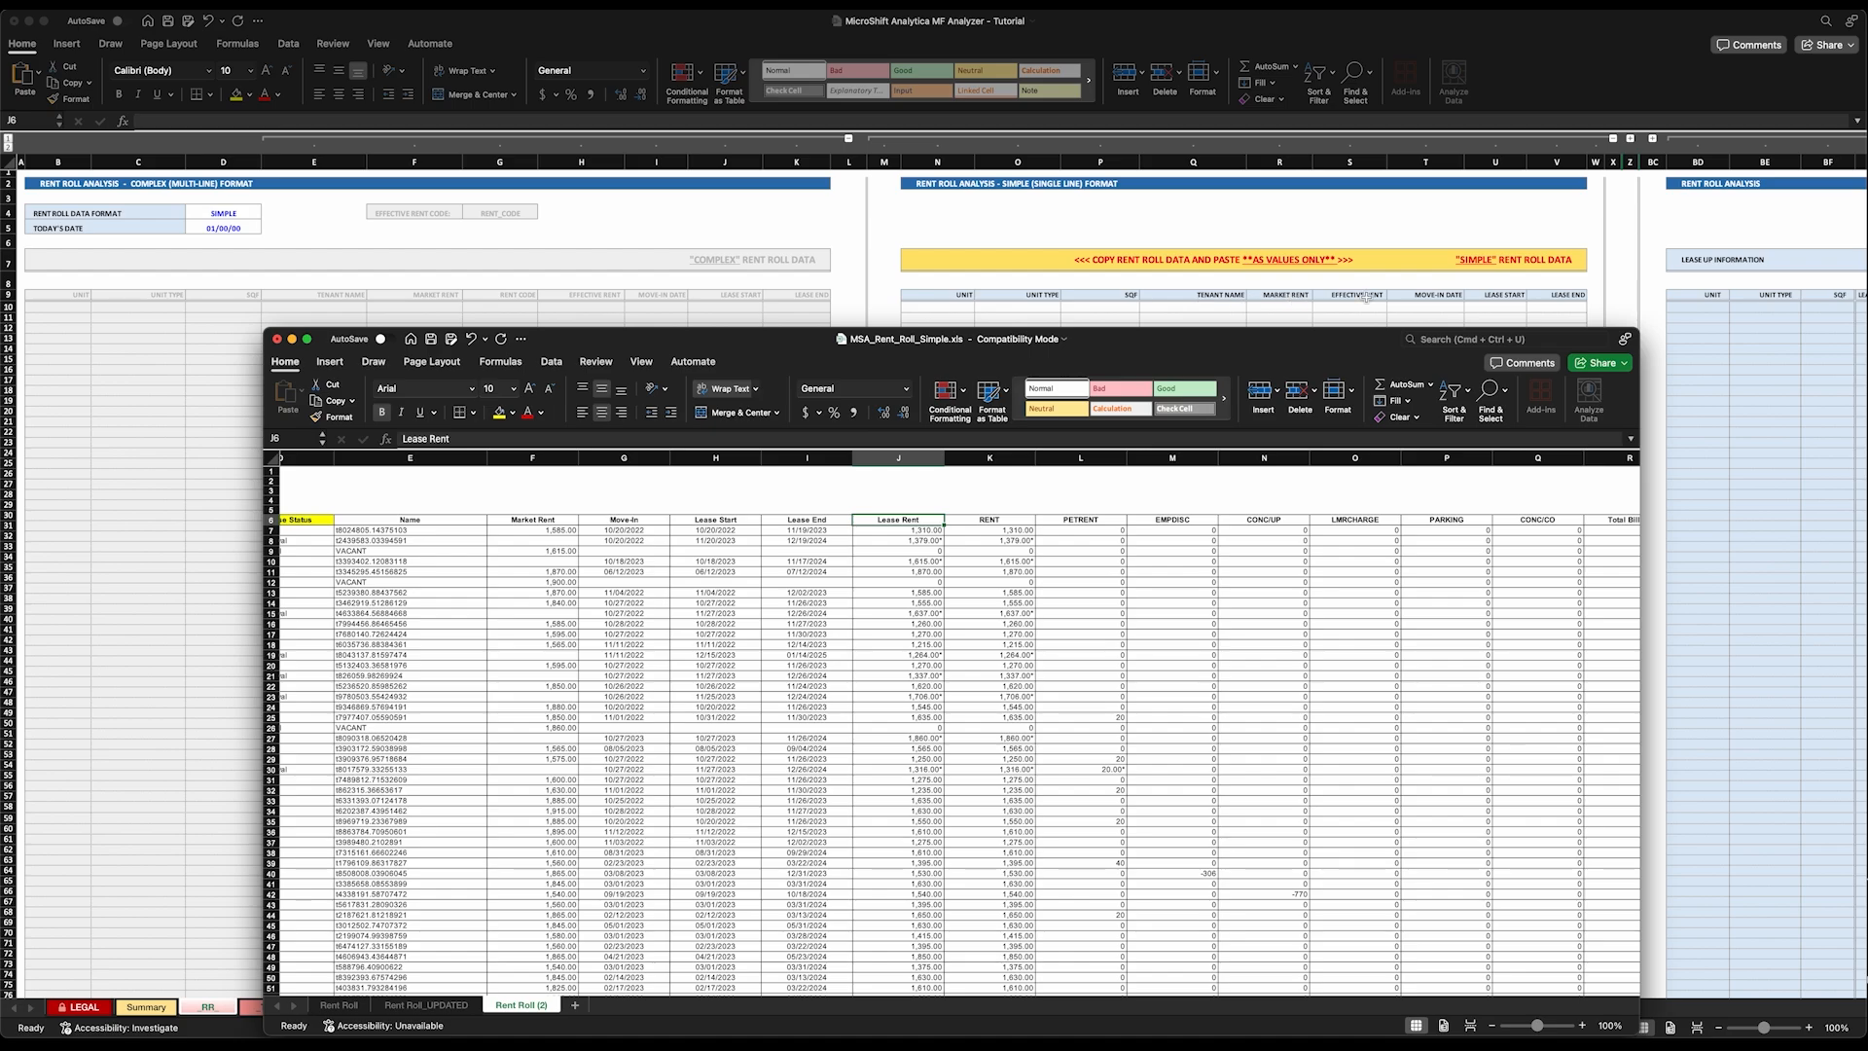
pyautogui.click(900, 459)
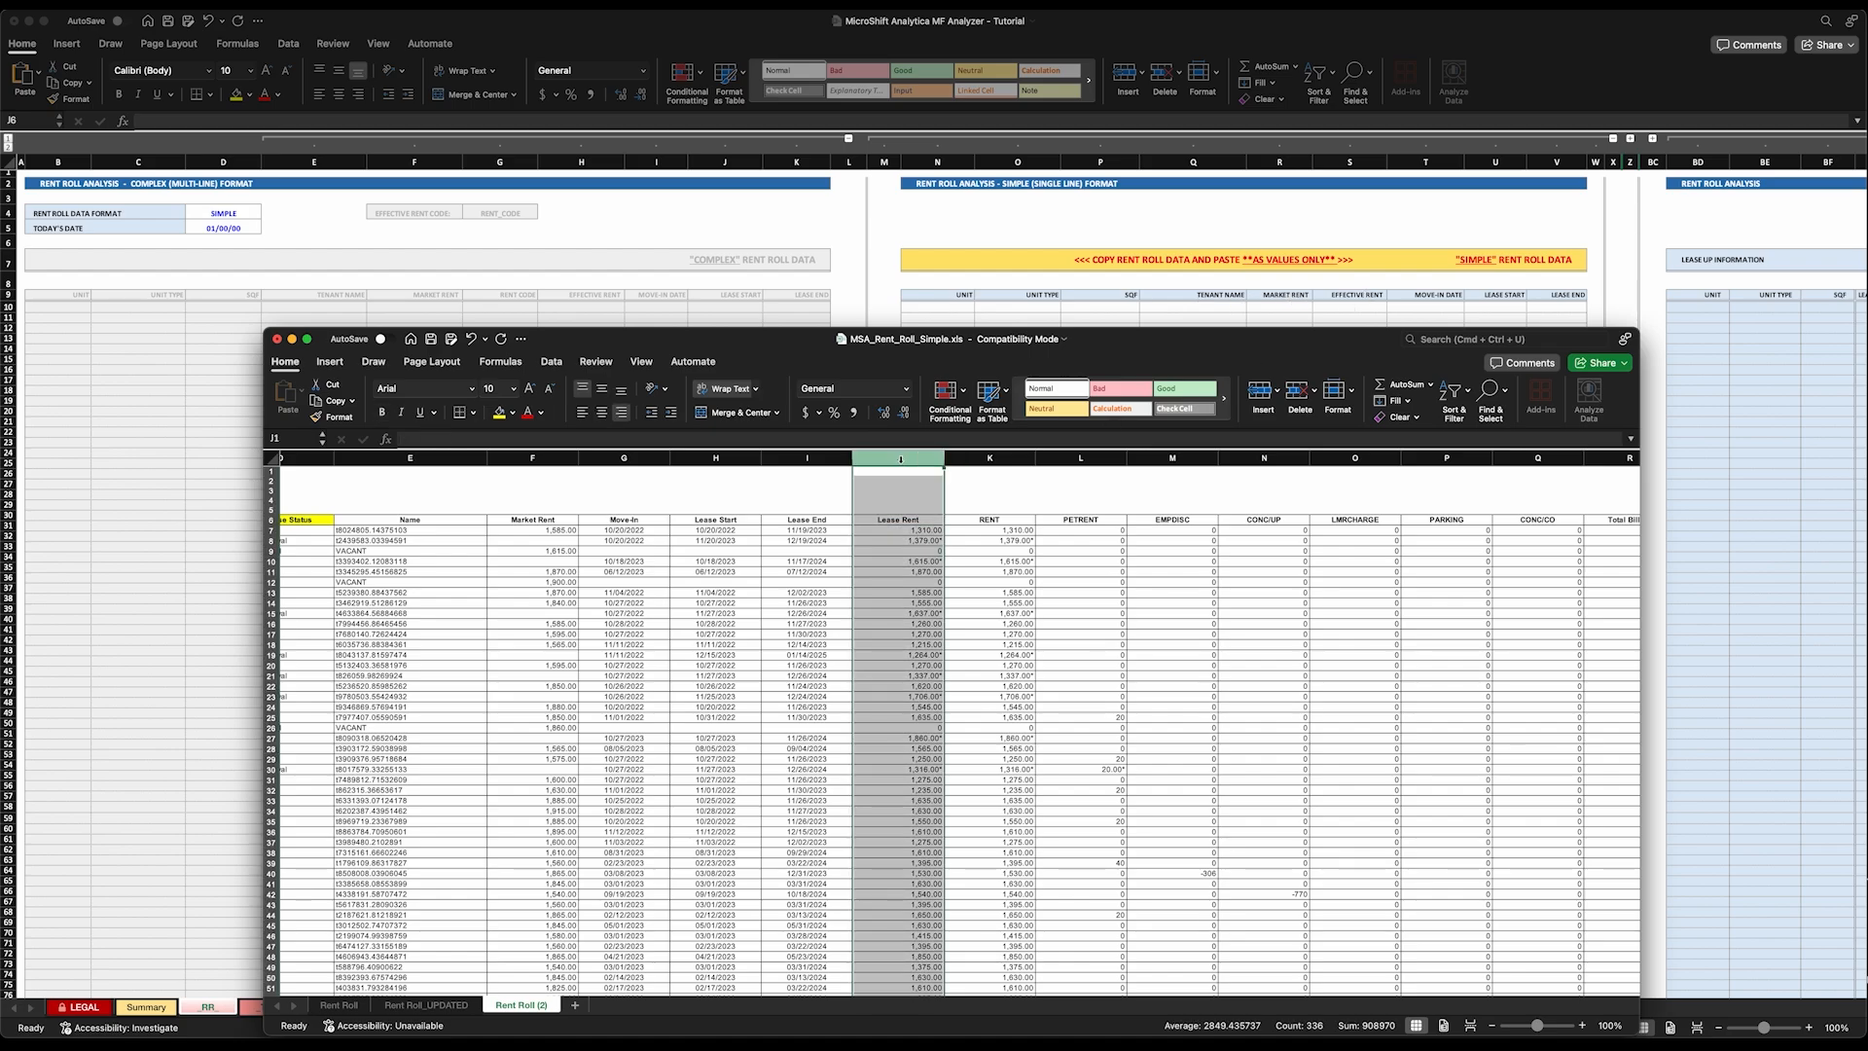
pyautogui.rightClick(900, 460)
pyautogui.click(928, 476)
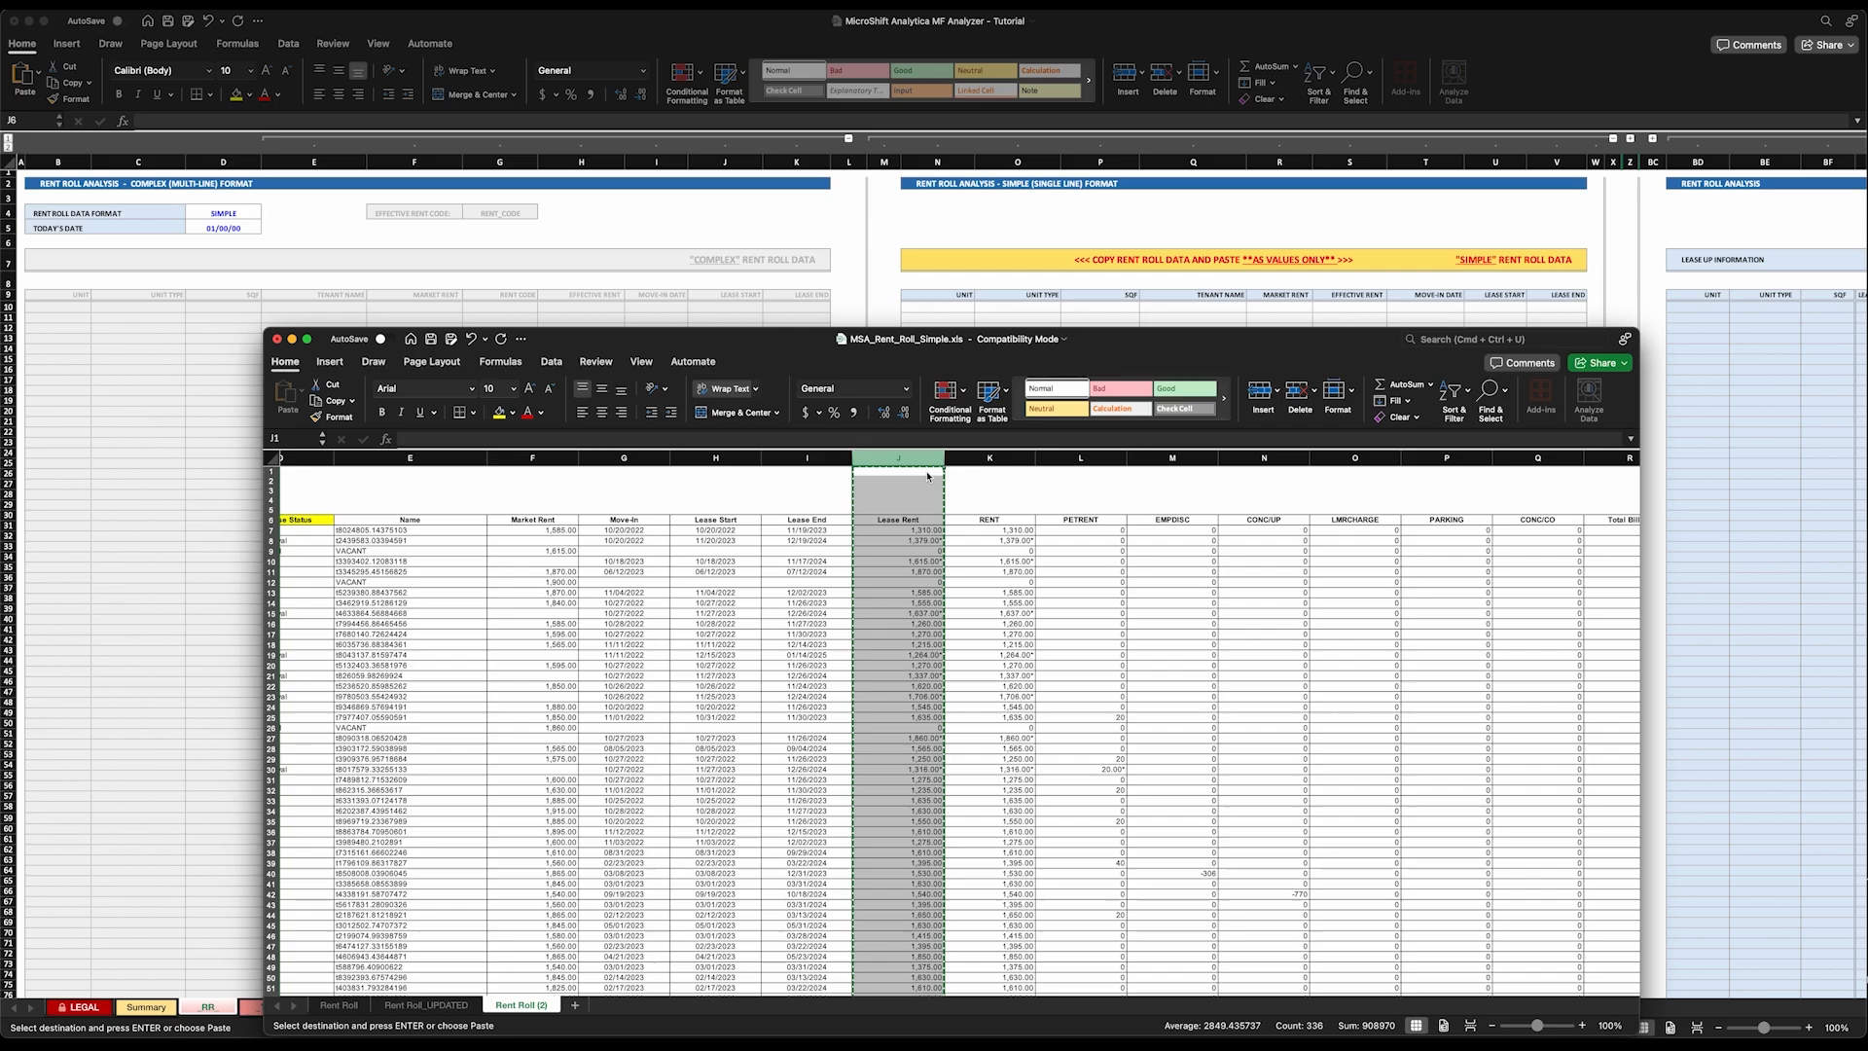
pyautogui.click(600, 459)
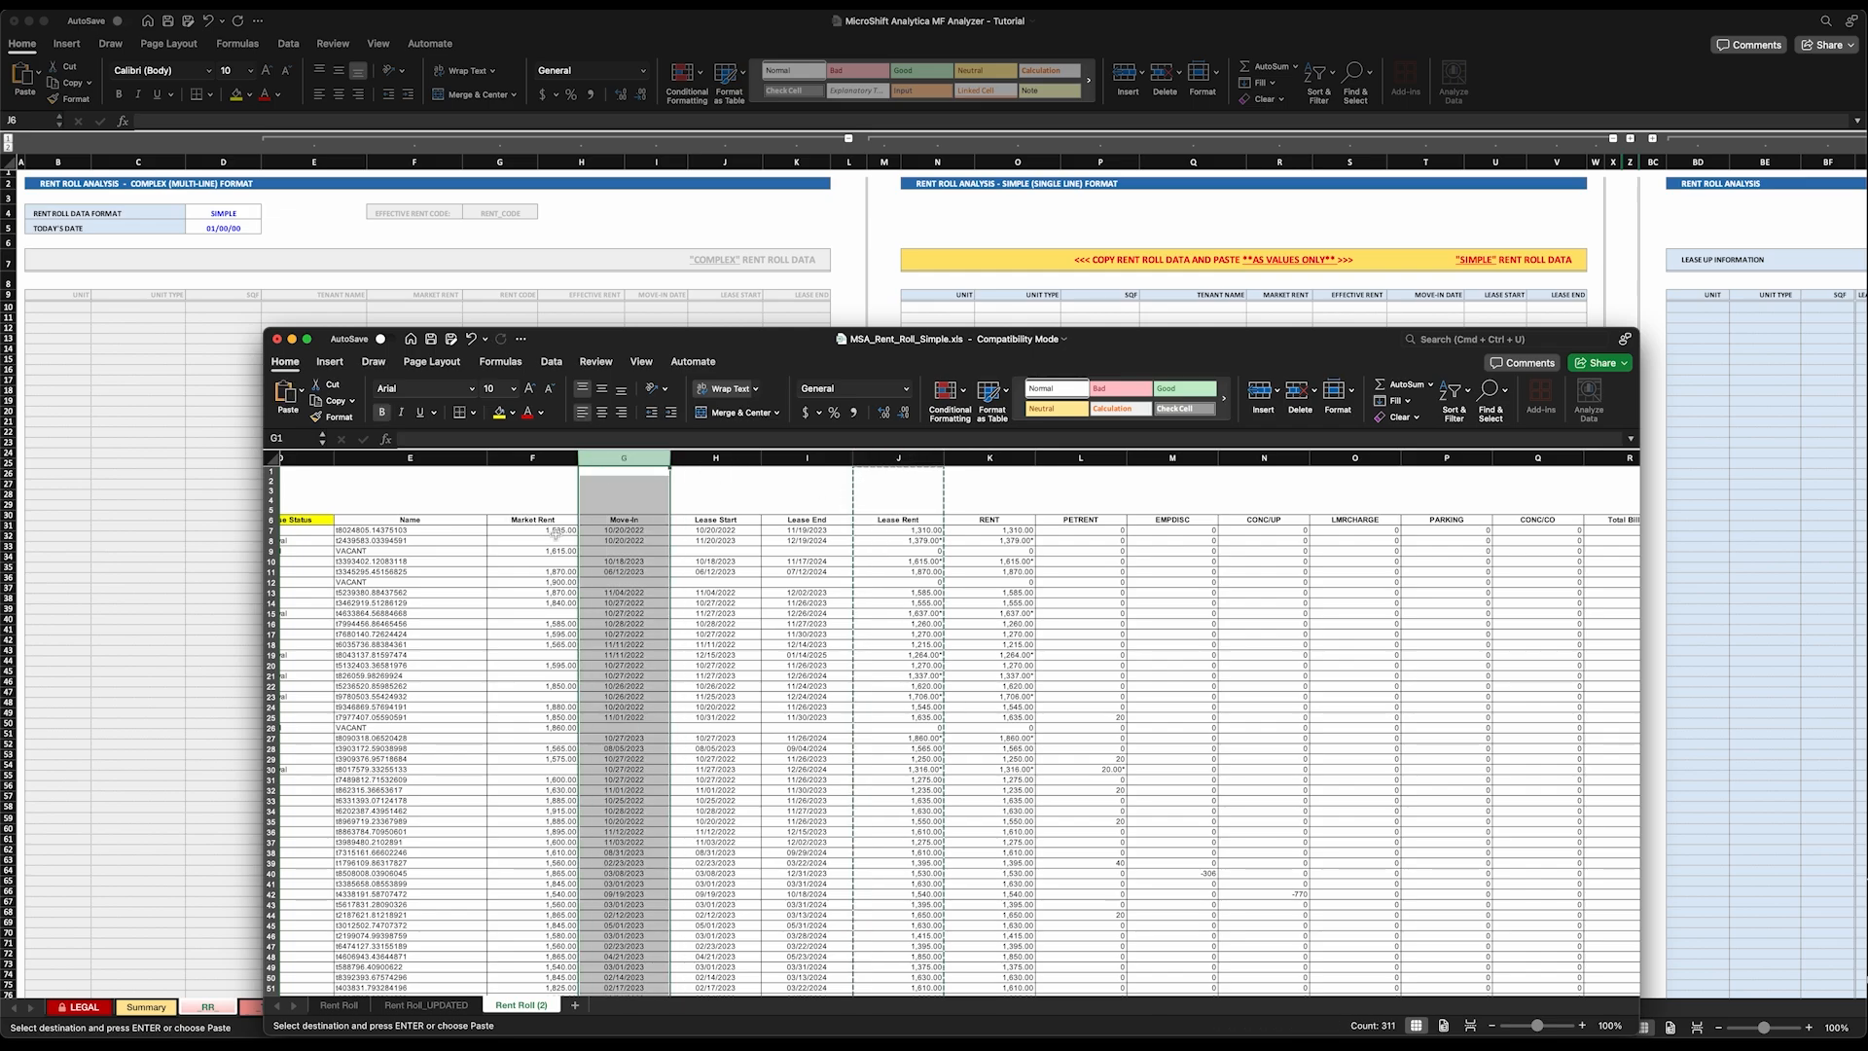
pyautogui.rightClick(623, 461)
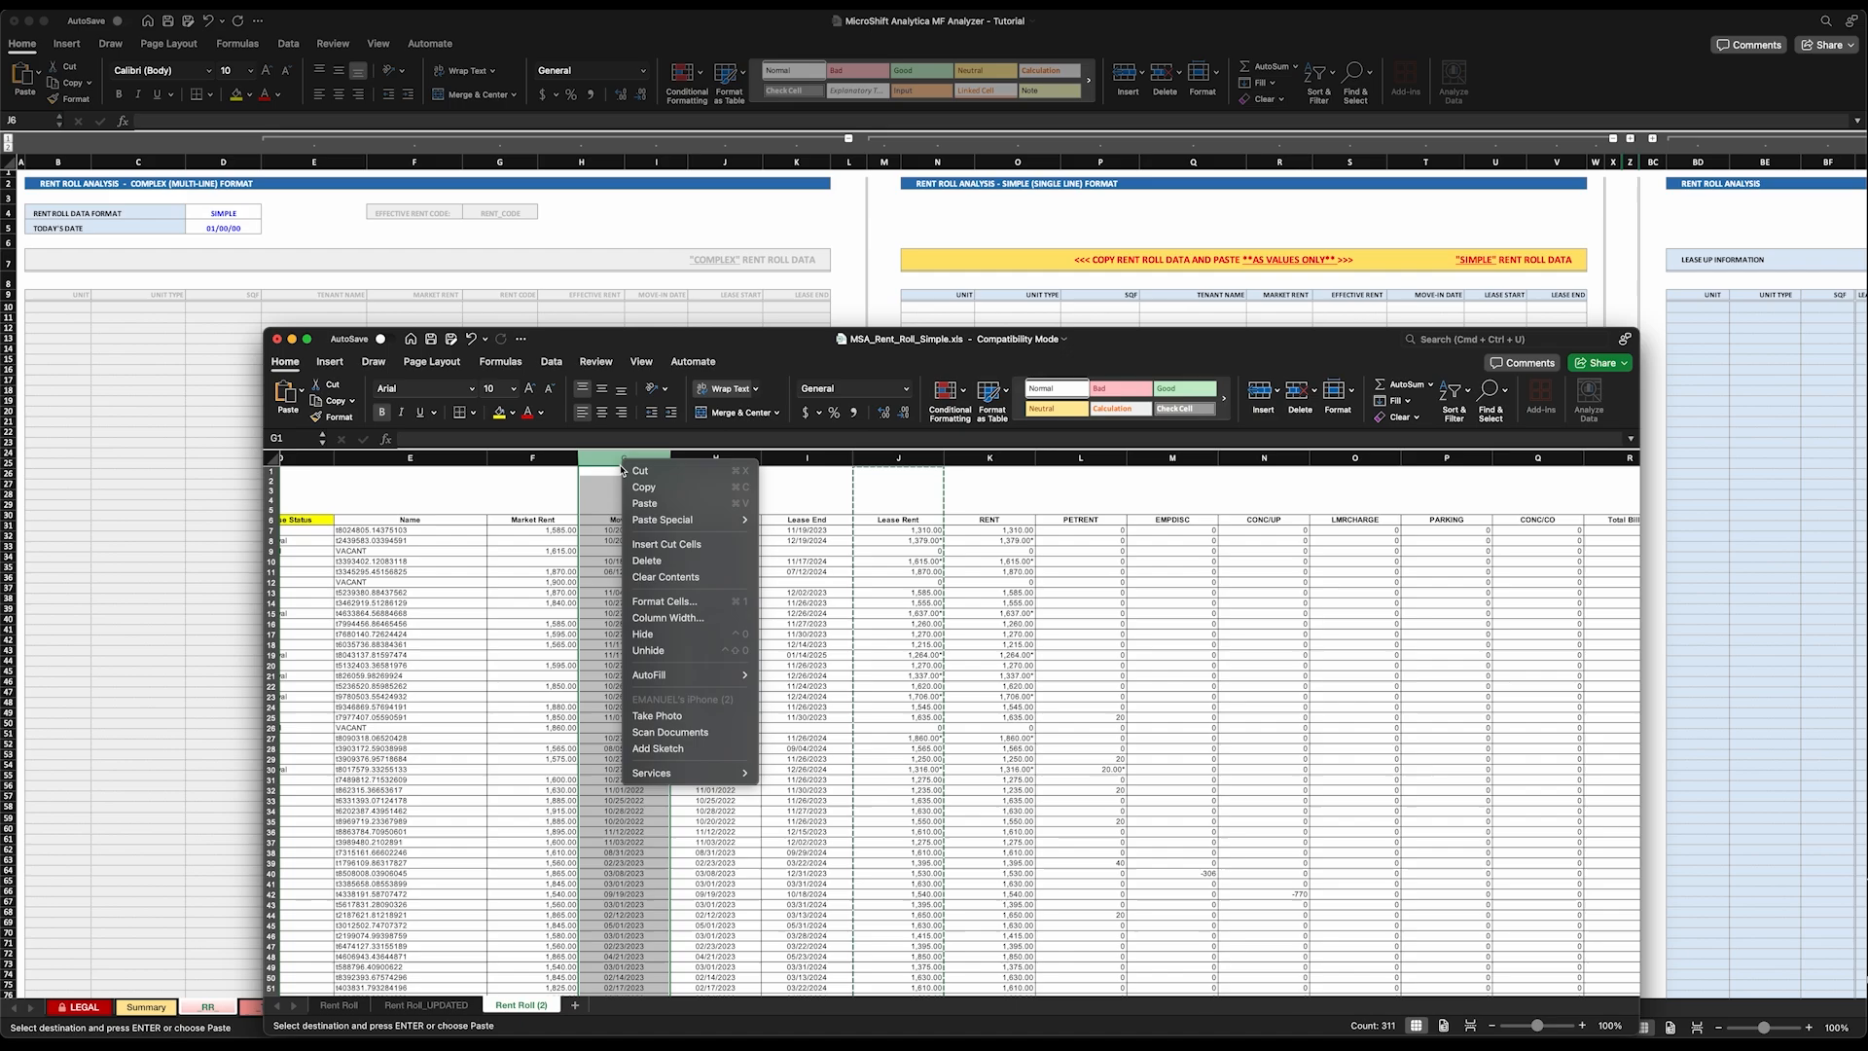
pyautogui.click(659, 546)
# Check the headers from Market Rent to Lease End, and delete all columns from RENT through Total Billing.
pyautogui.click(537, 523)
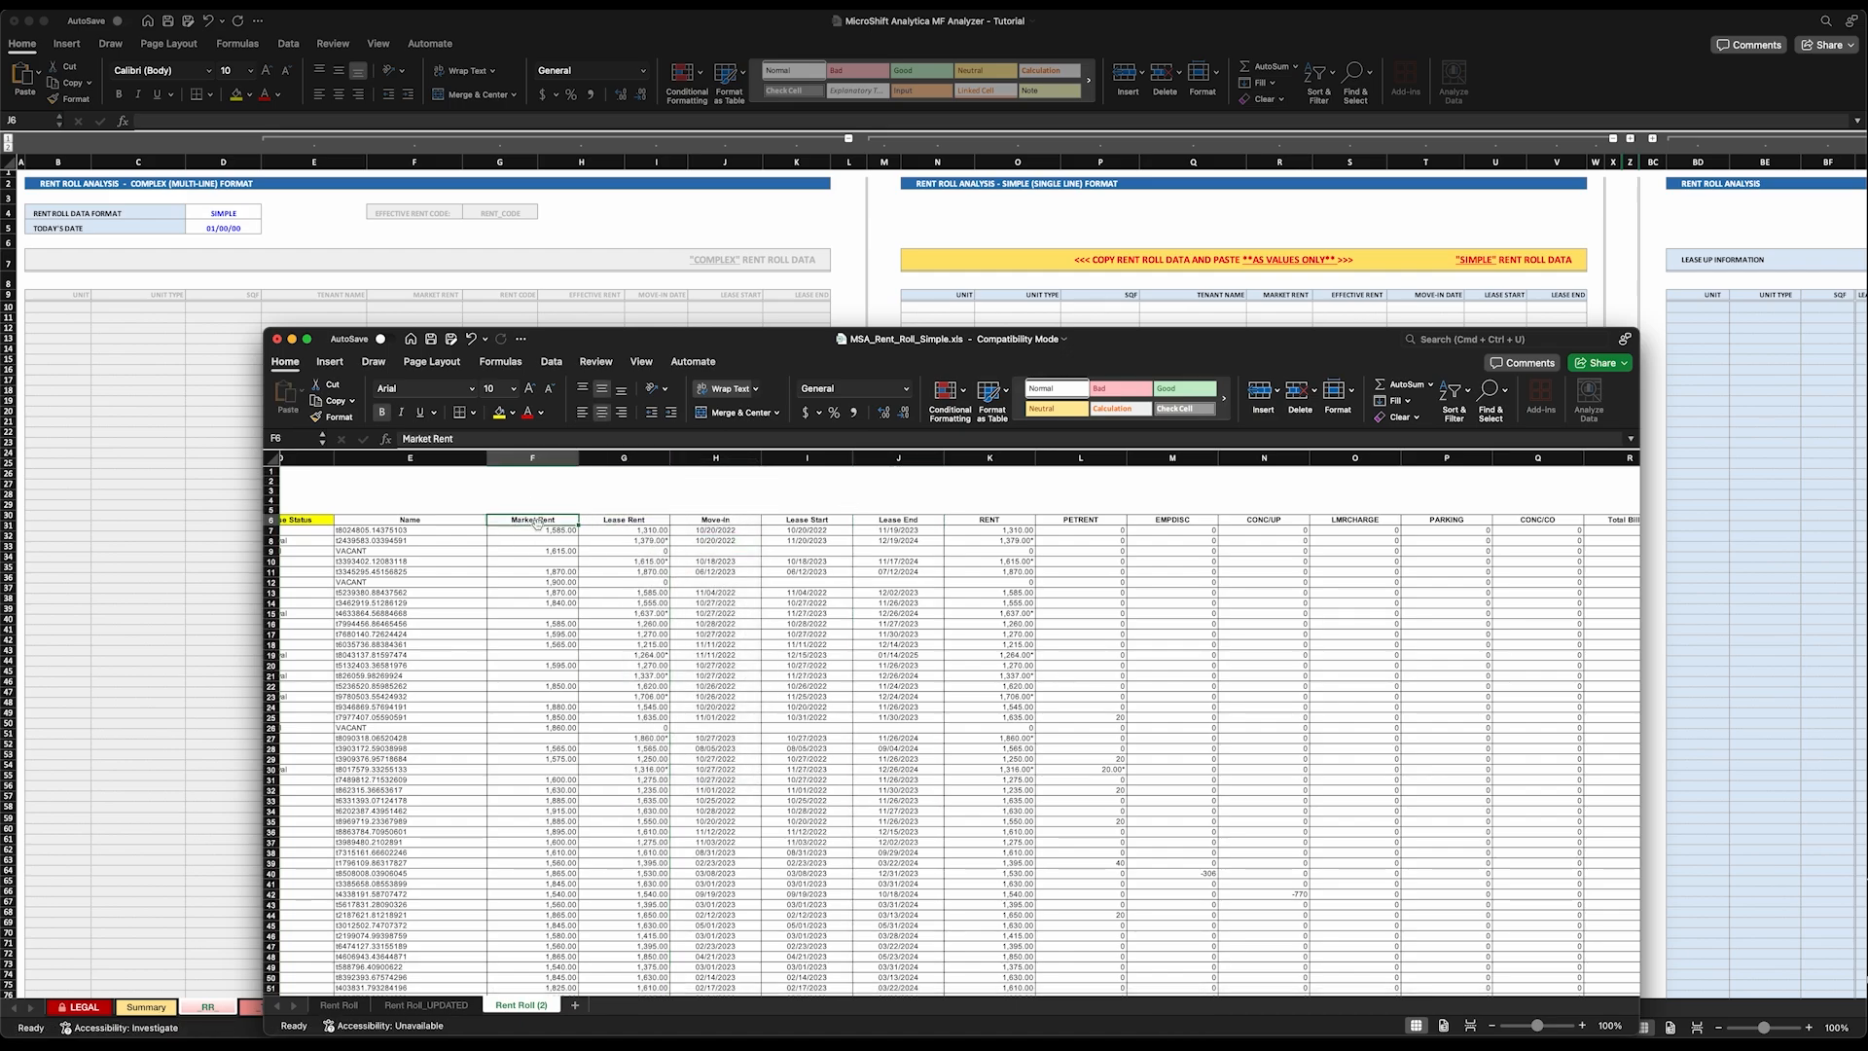
pyautogui.press('Right')
pyautogui.click(718, 523)
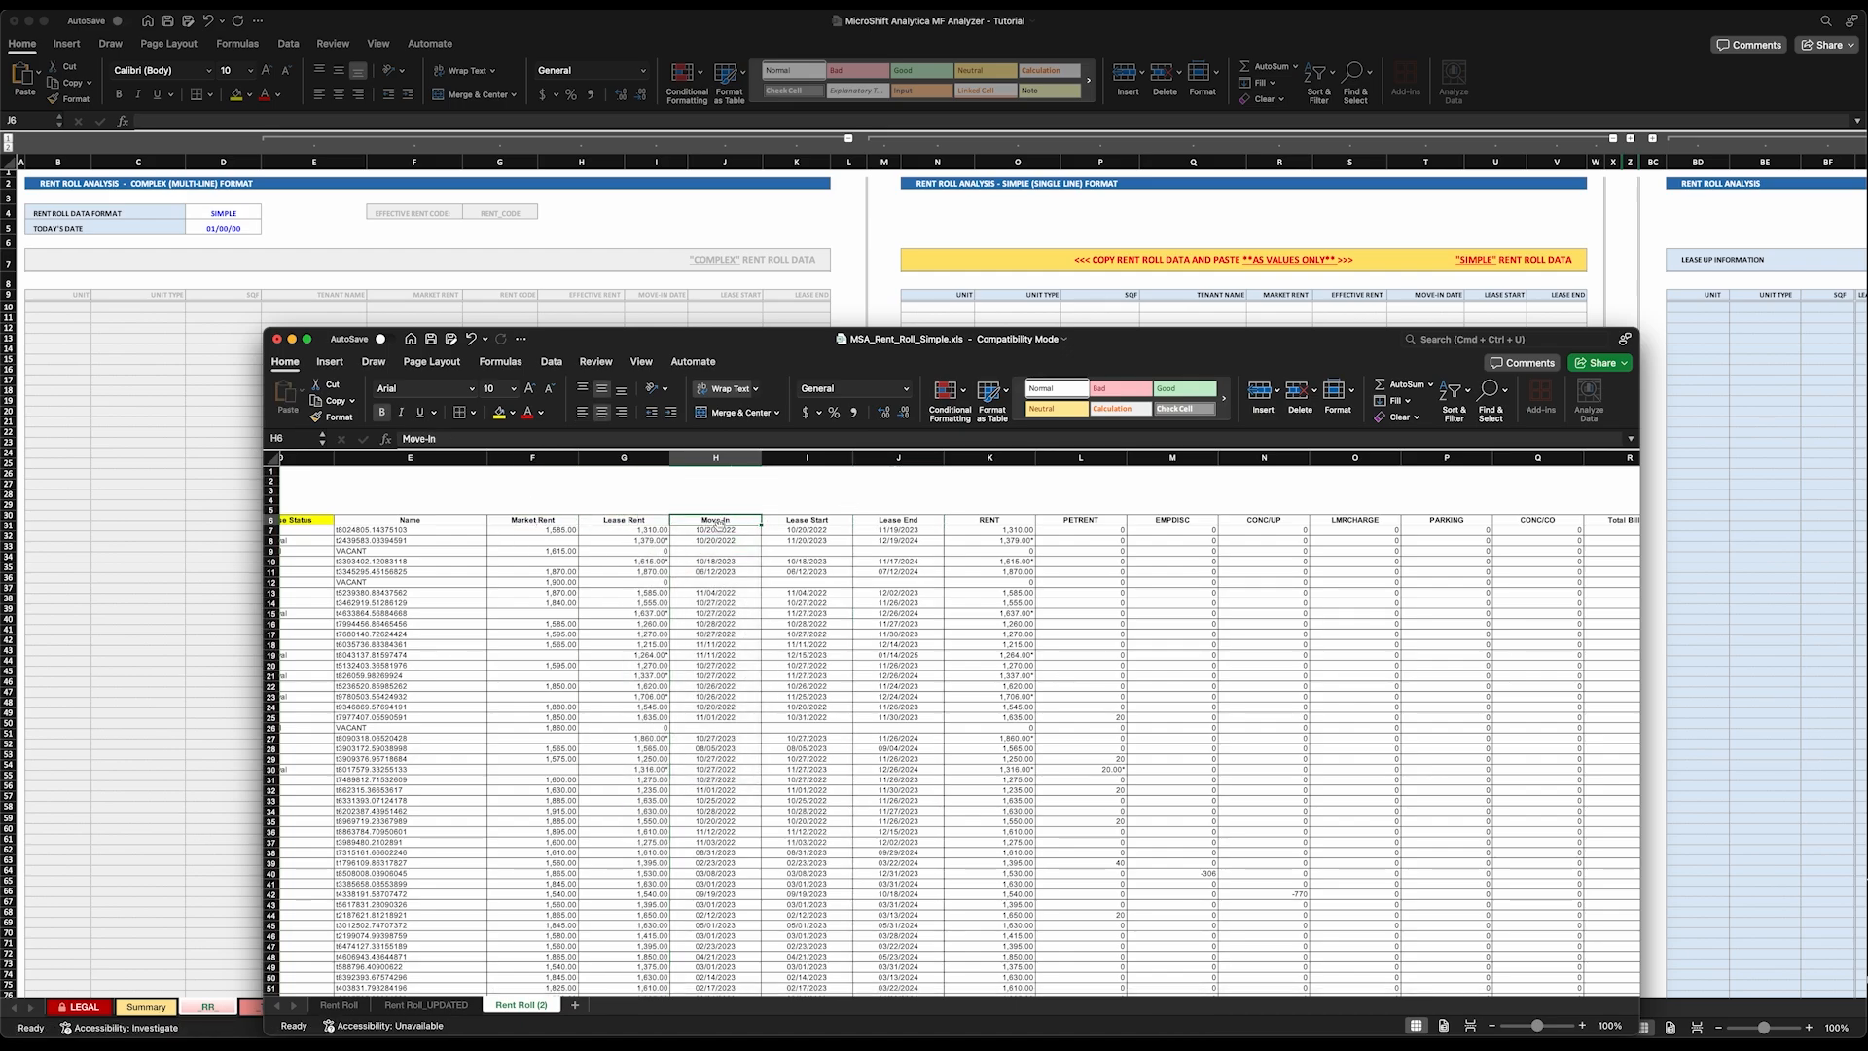
pyautogui.press('Right')
pyautogui.click(907, 519)
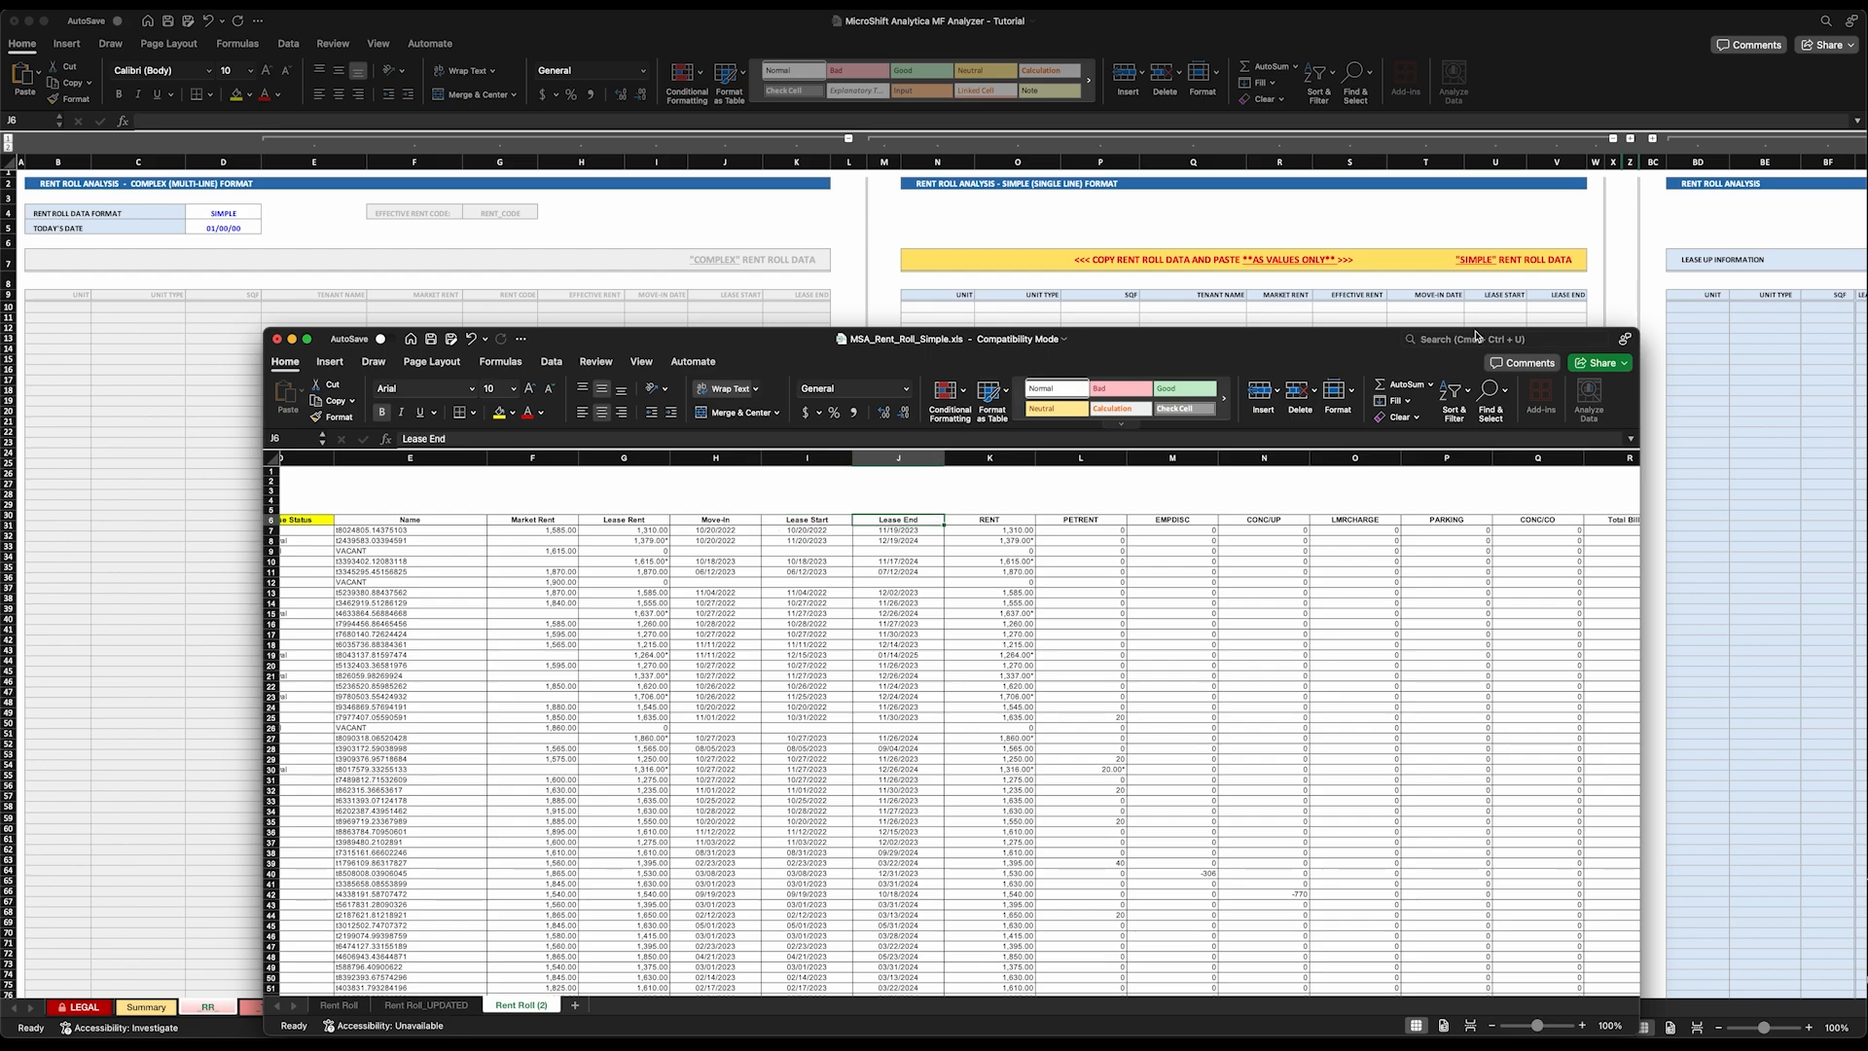
pyautogui.hscroll(-1, 857, 584)
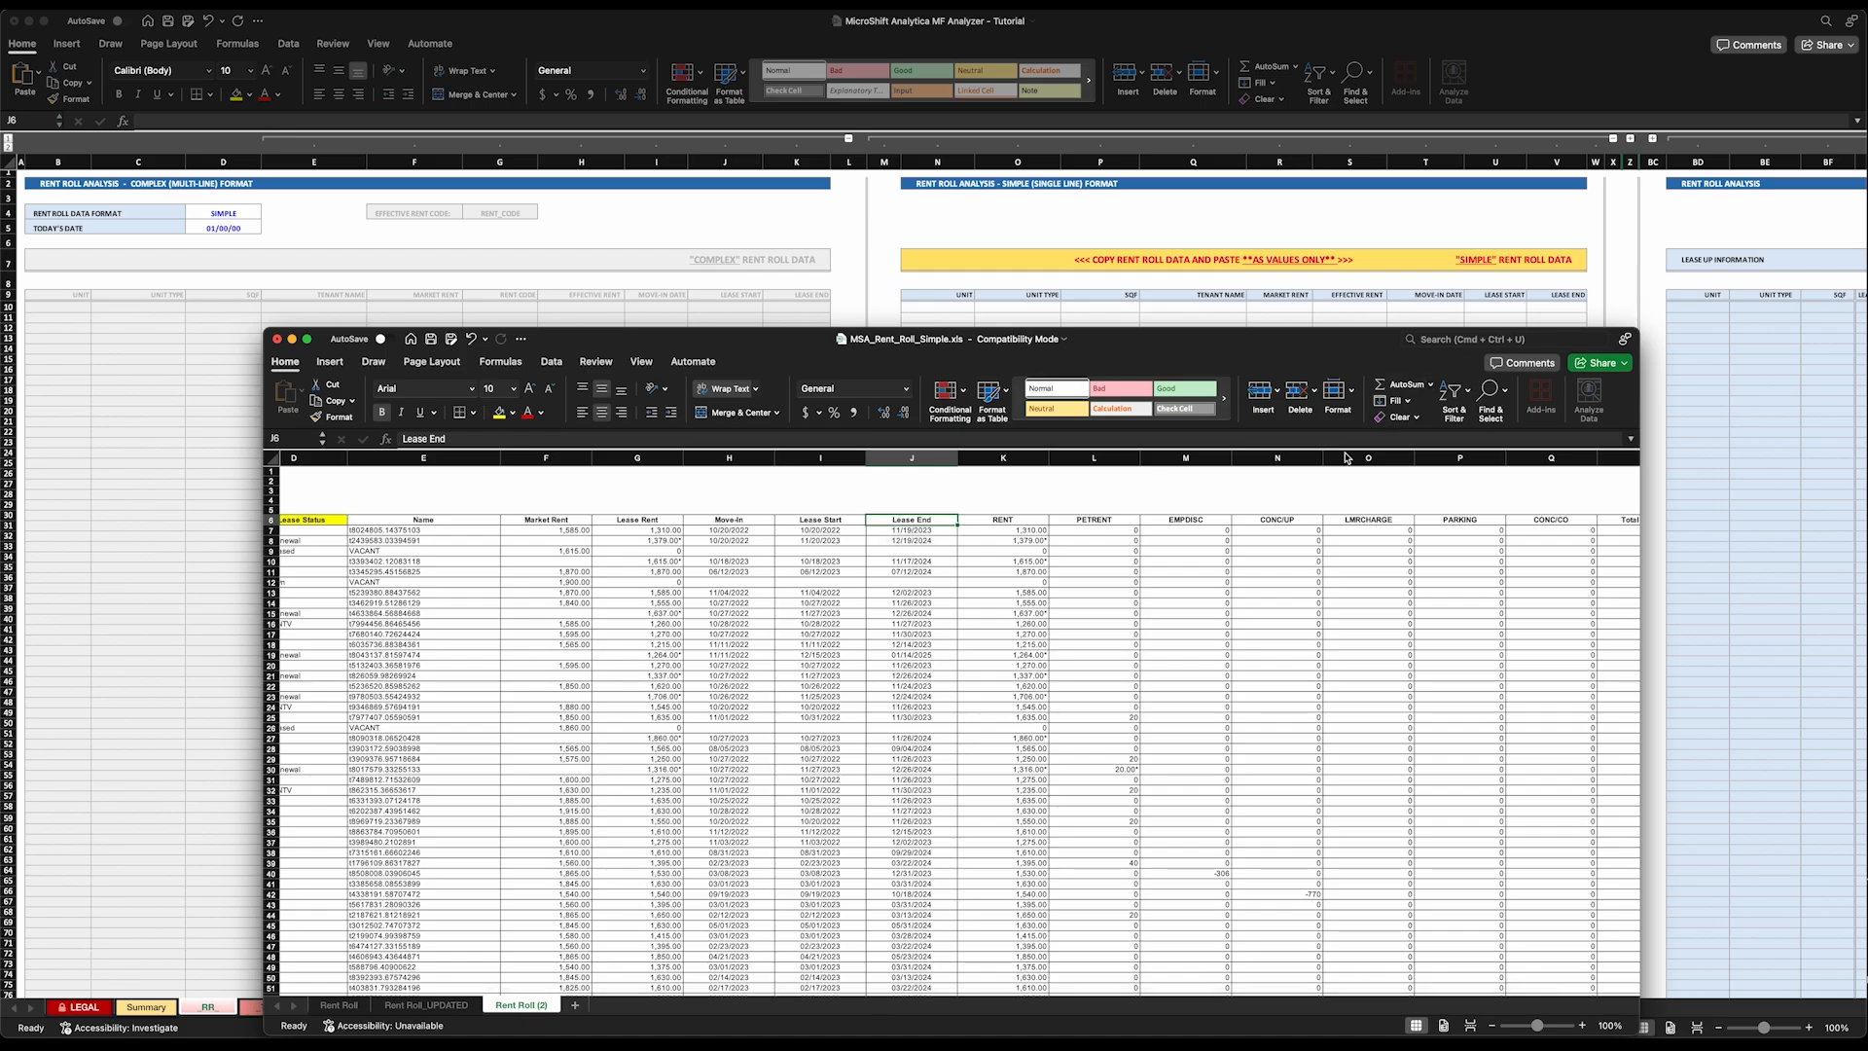
pyautogui.hscroll(3, 1138, 515)
pyautogui.hscroll(1, 1138, 515)
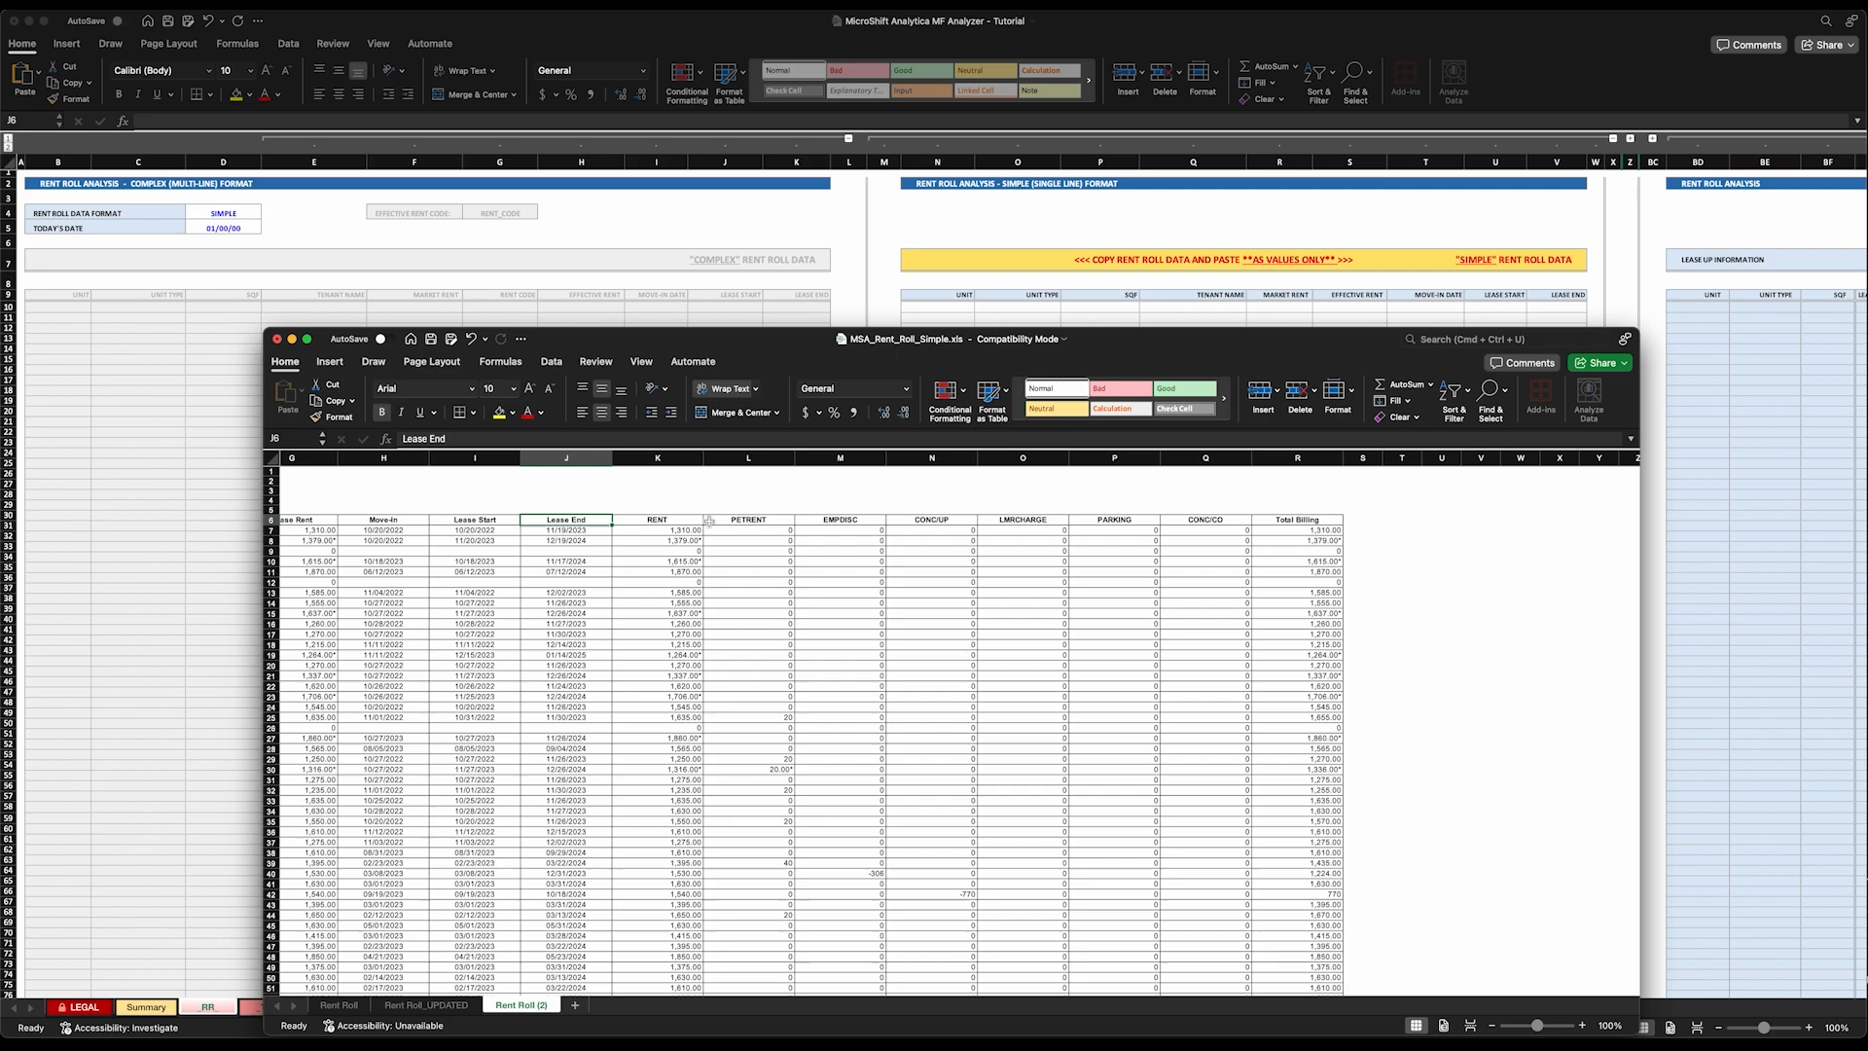
pyautogui.moveTo(657, 459); pyautogui.dragTo(1268, 497)
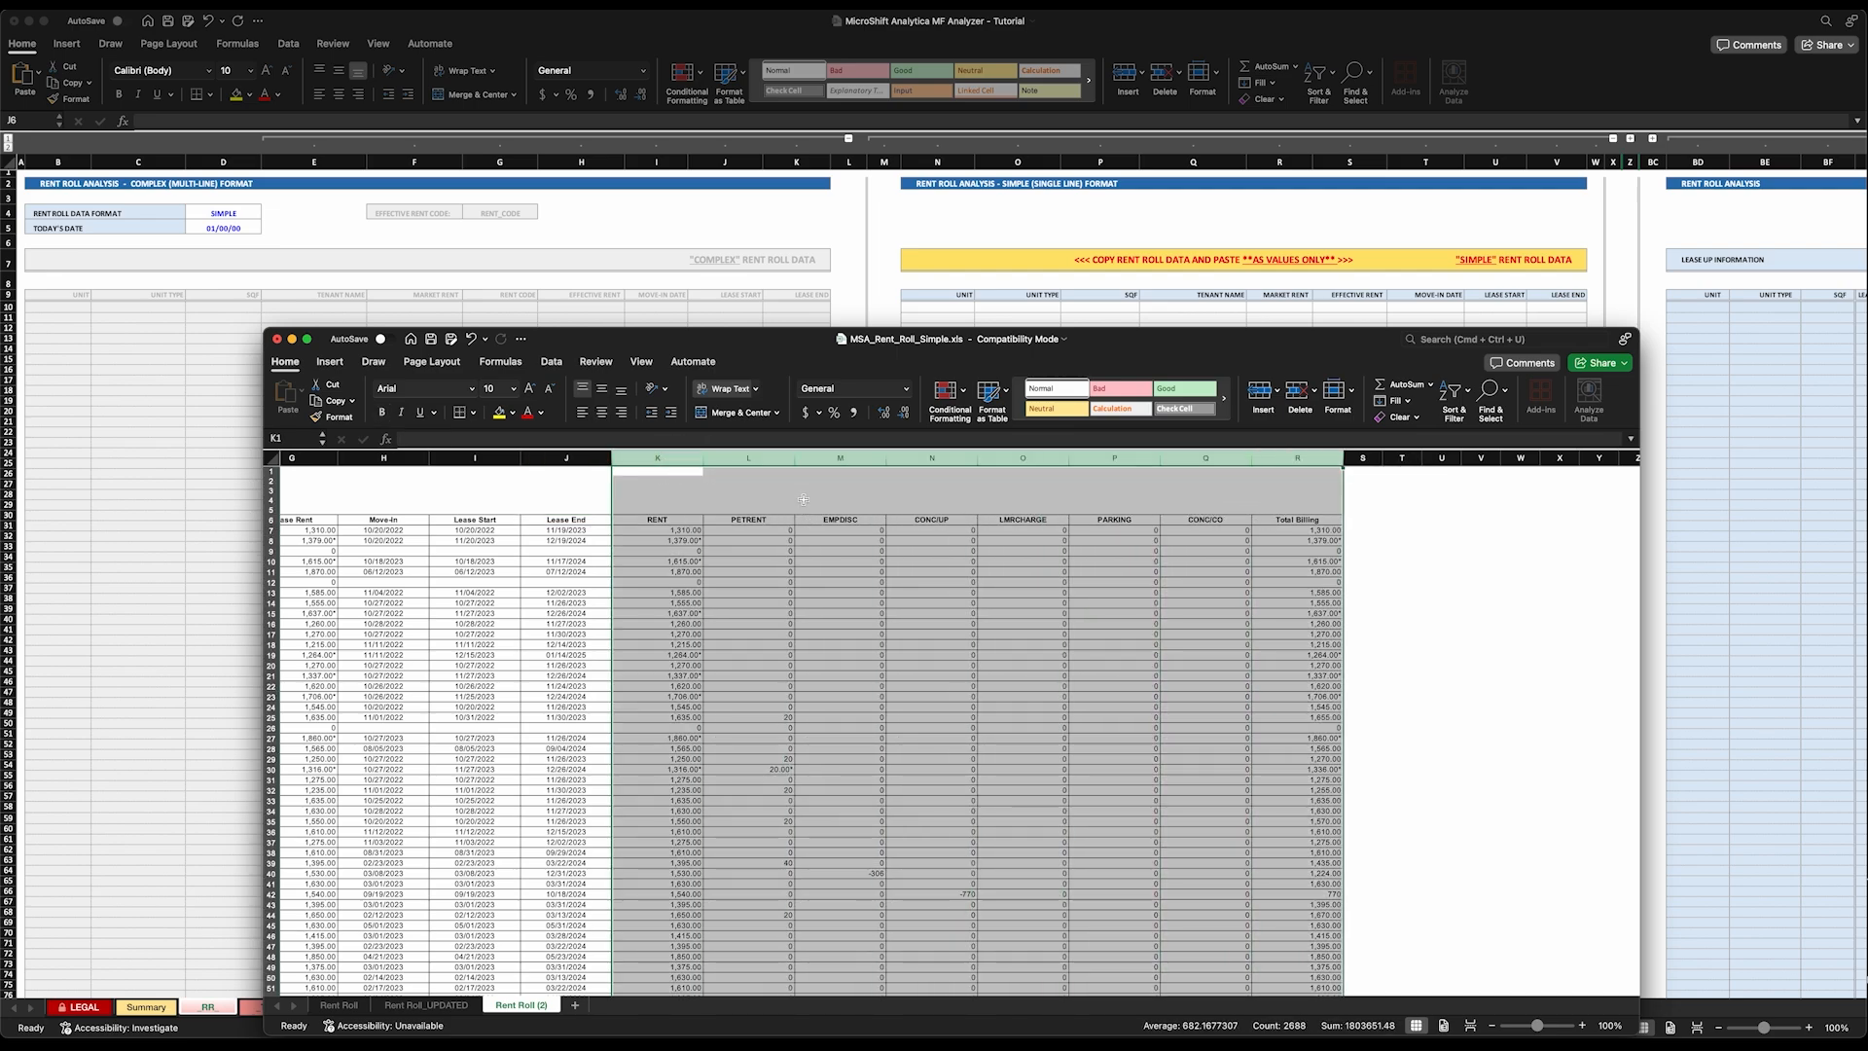
pyautogui.rightClick(874, 462)
pyautogui.click(894, 556)
# Compare each header from Unit to Lease End with the simple-format column headers of the analysis workbook.
pyautogui.hscroll(-10, 716, 584)
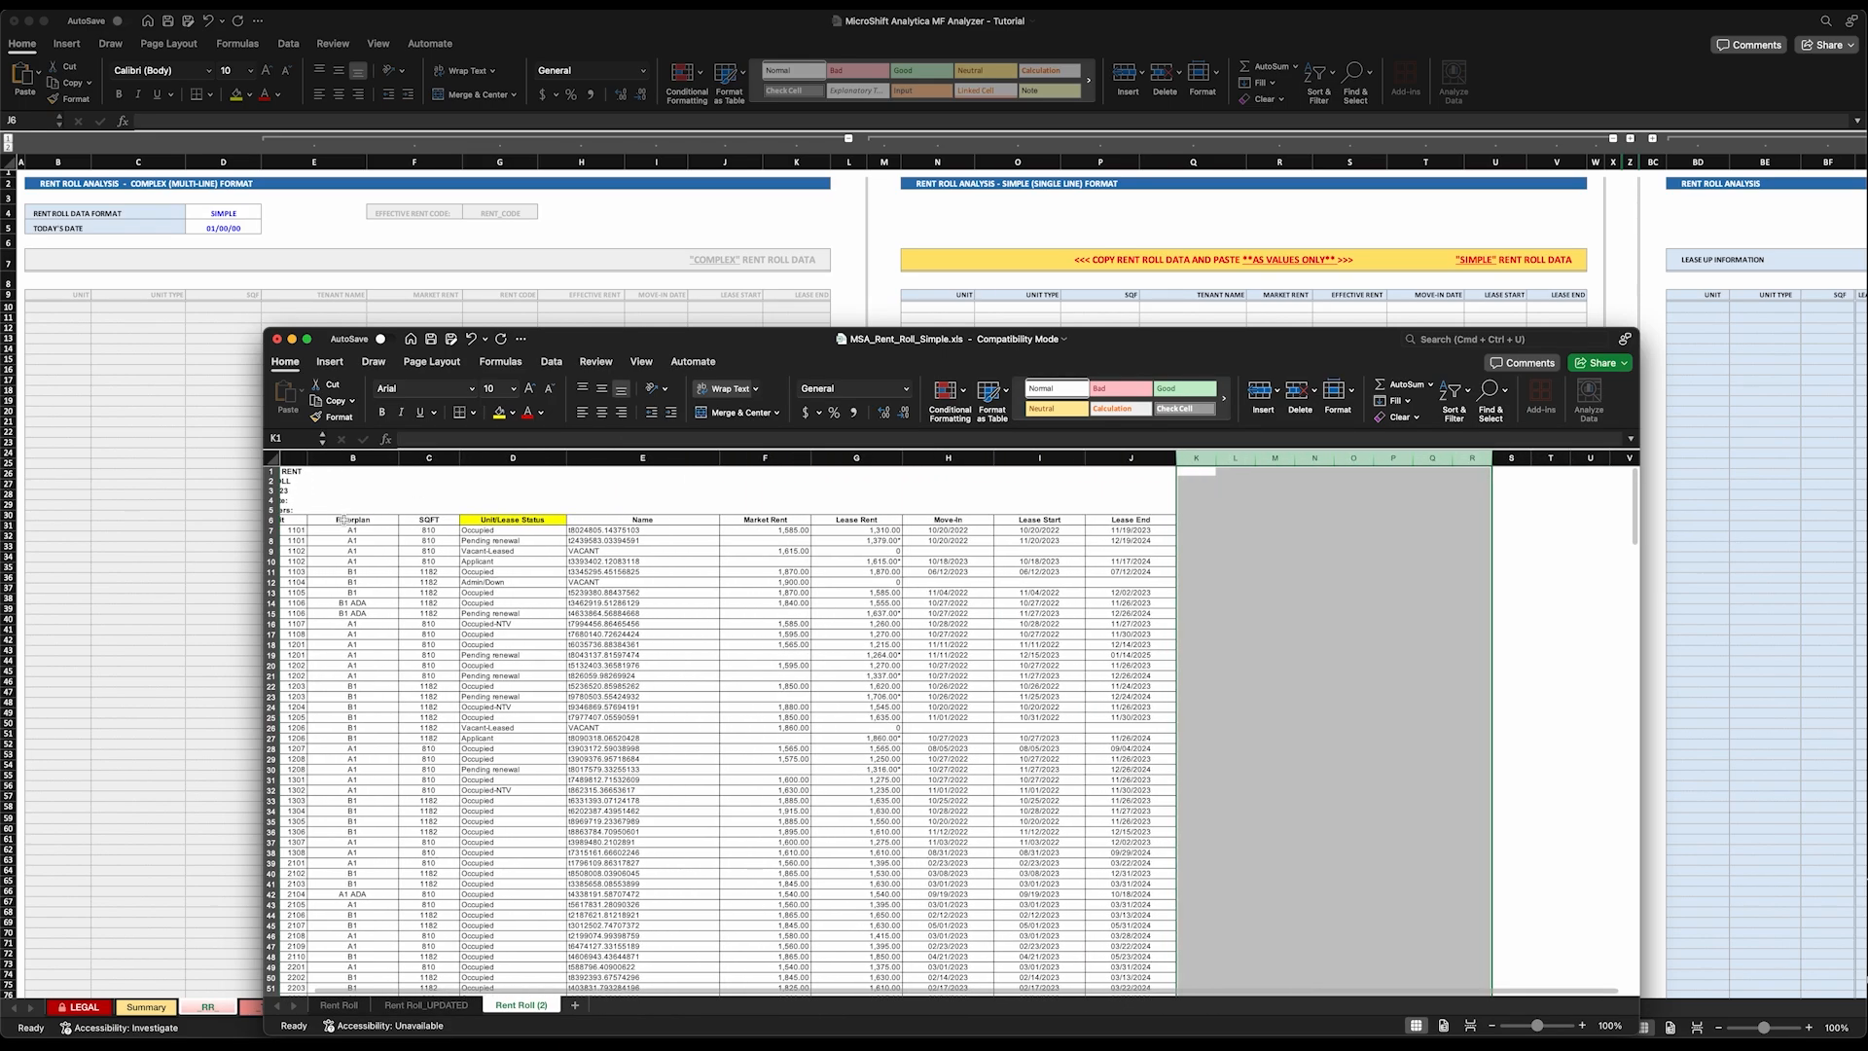
pyautogui.hscroll(-2, 330, 522)
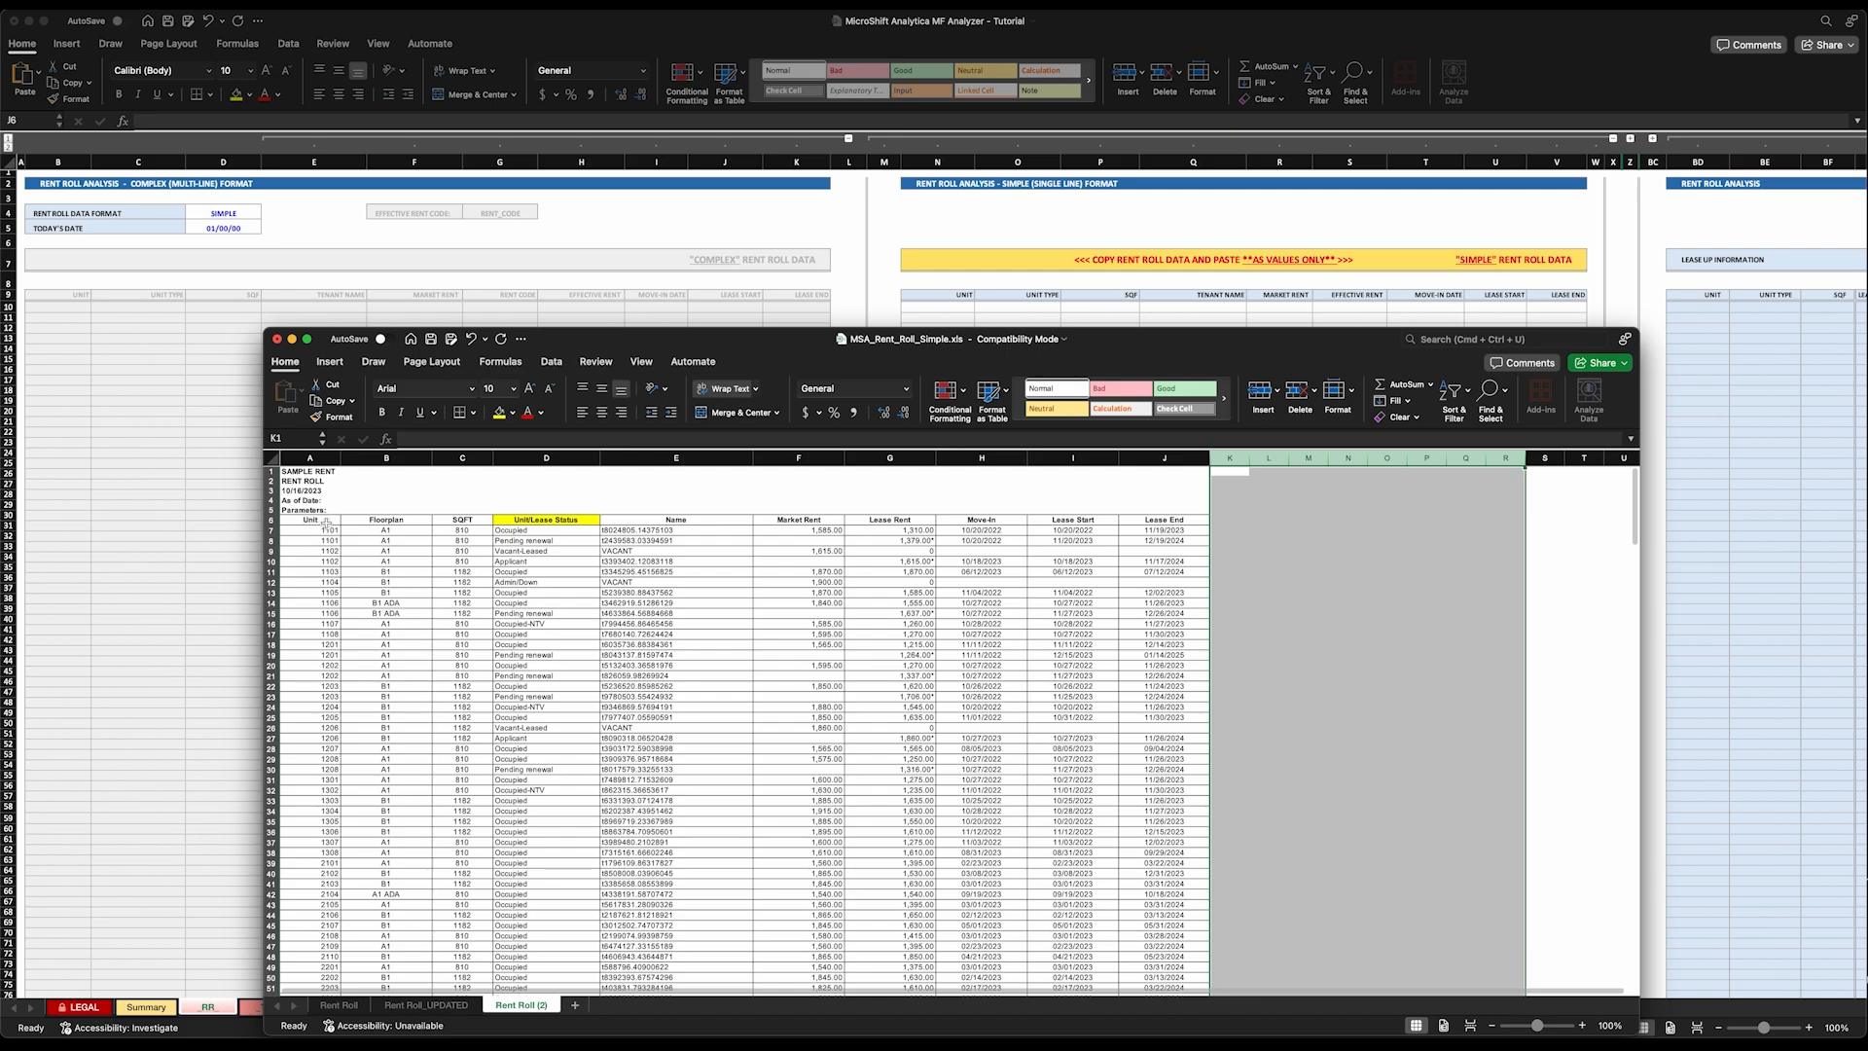
pyautogui.click(326, 522)
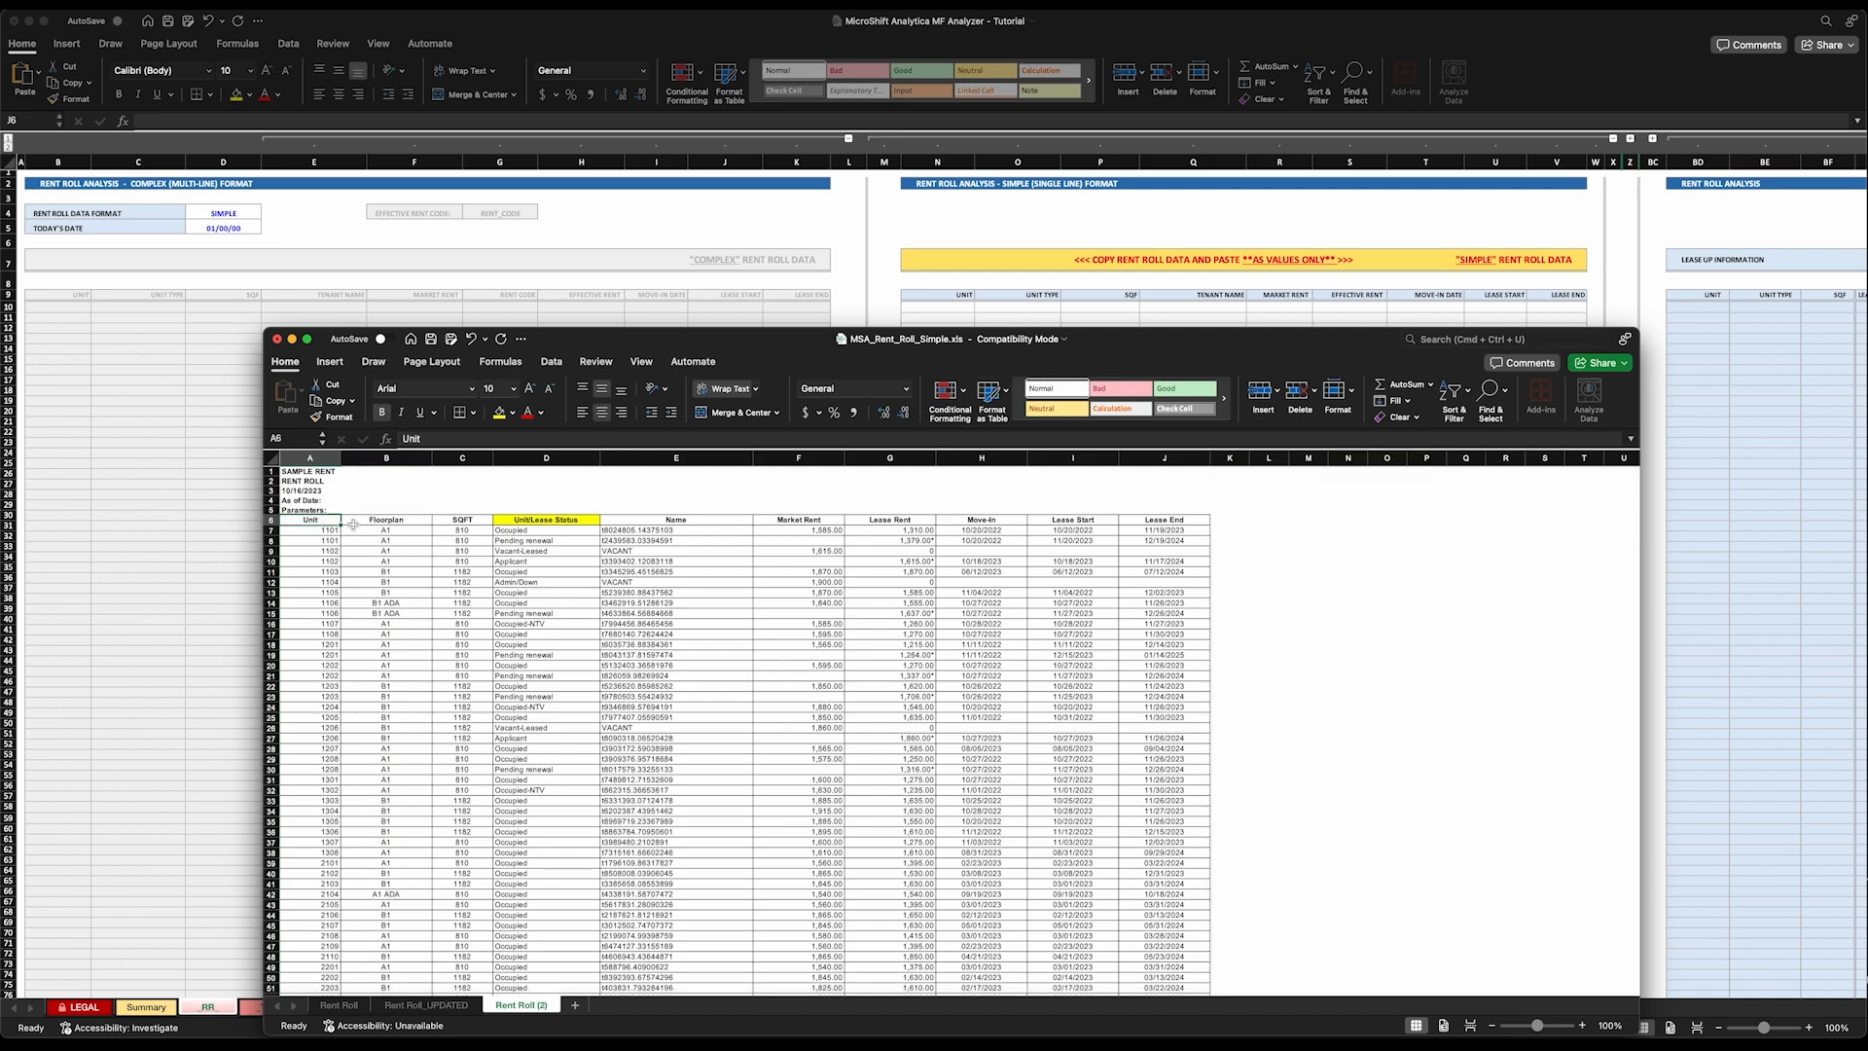
pyautogui.press('Right')
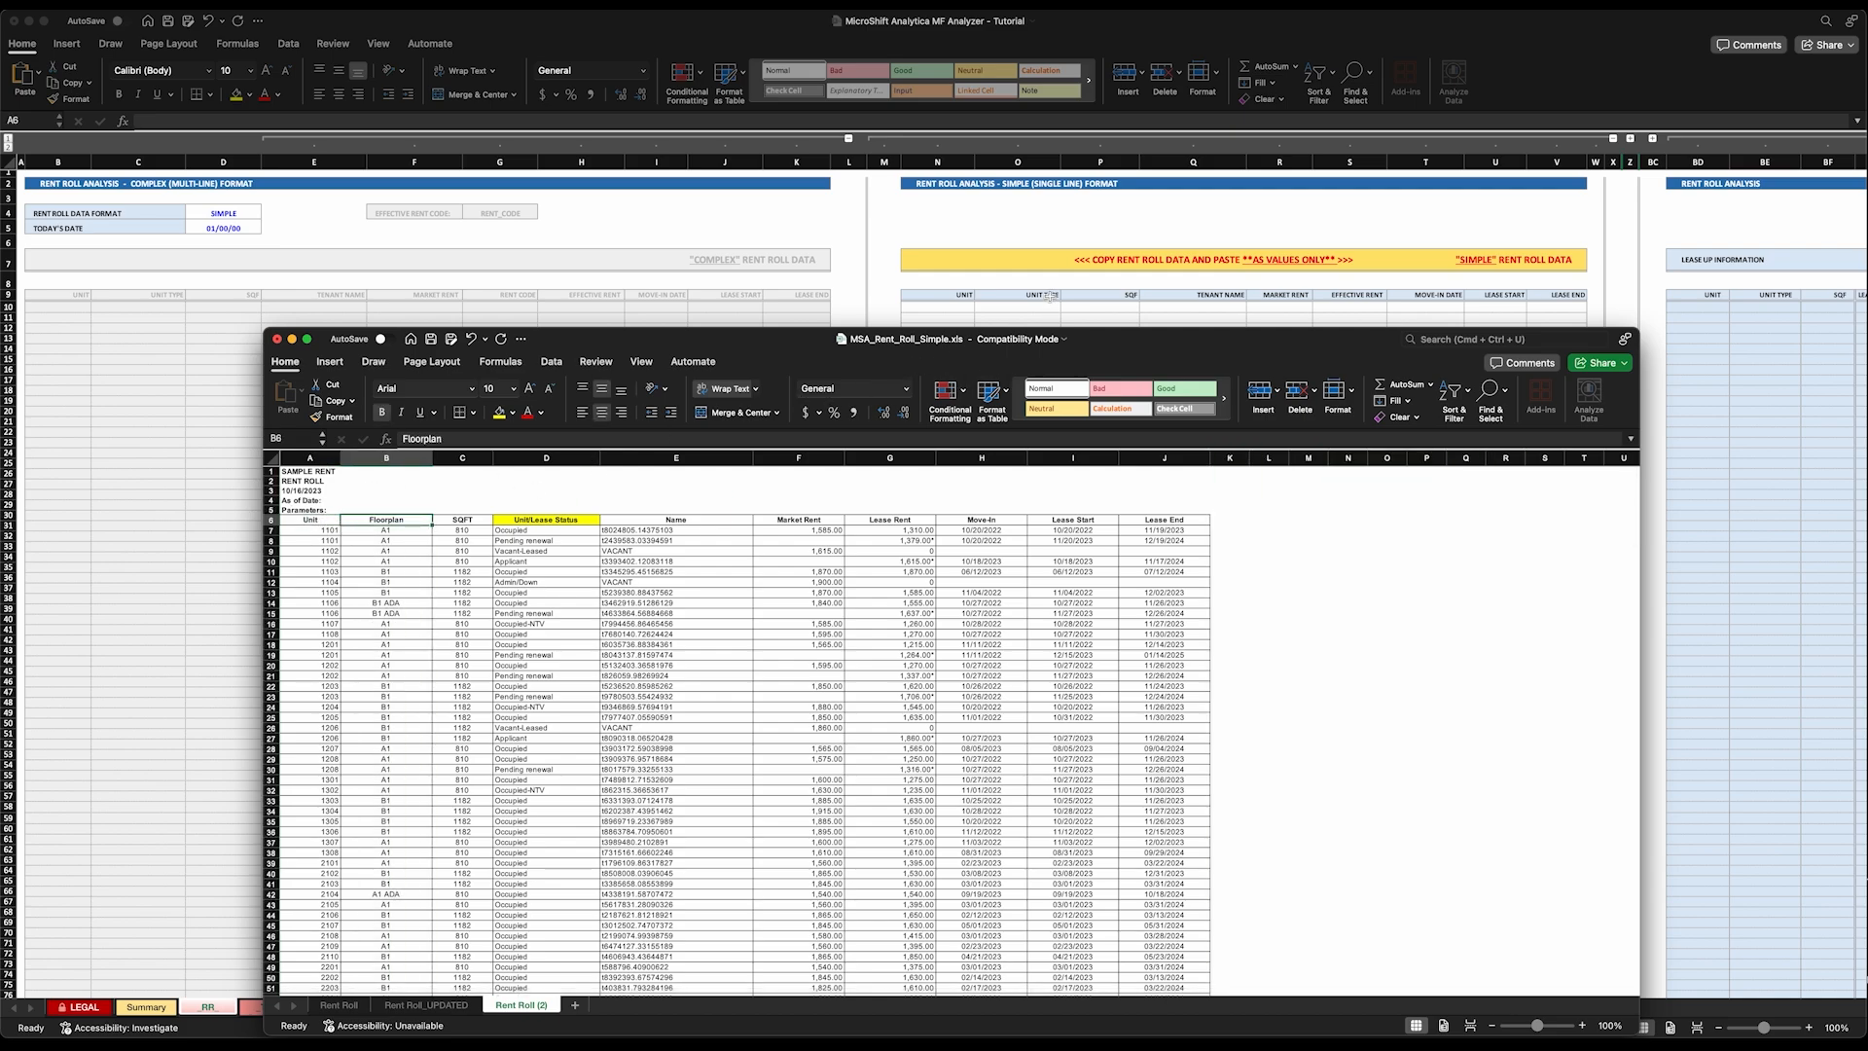
pyautogui.press('Right')
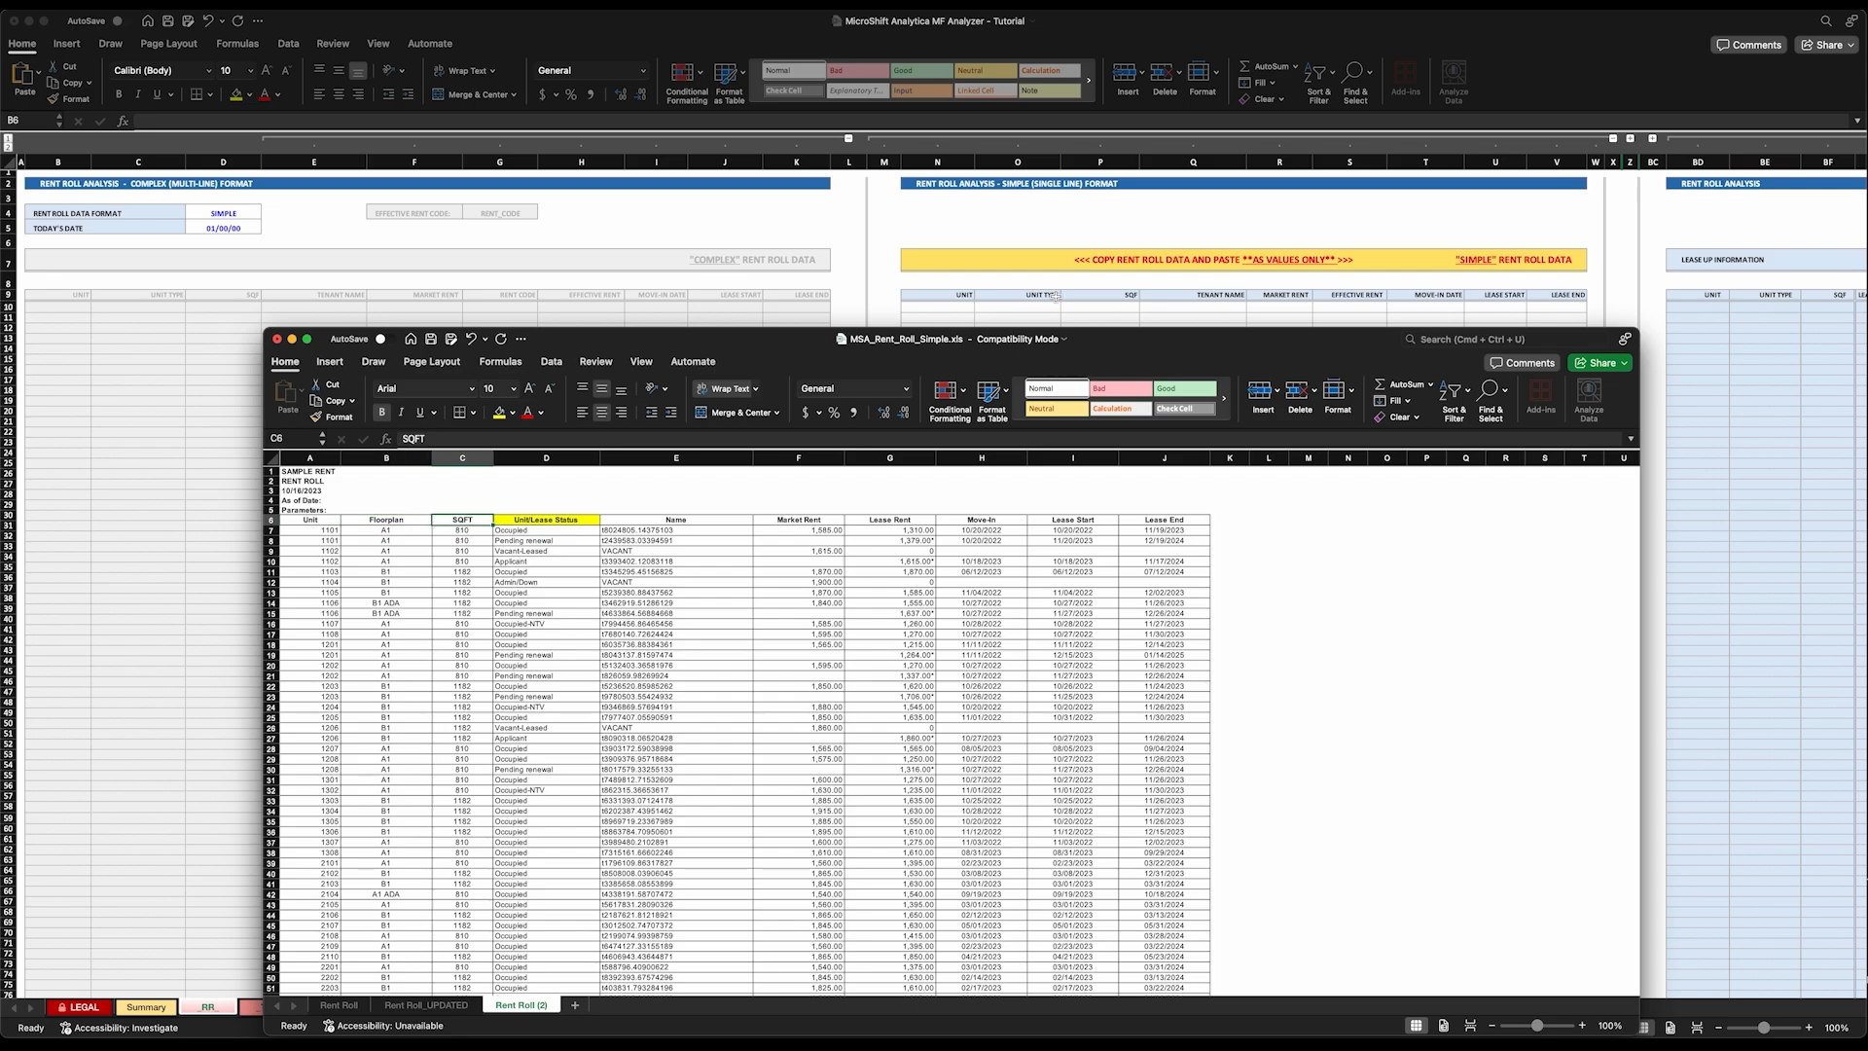
pyautogui.press('Right')
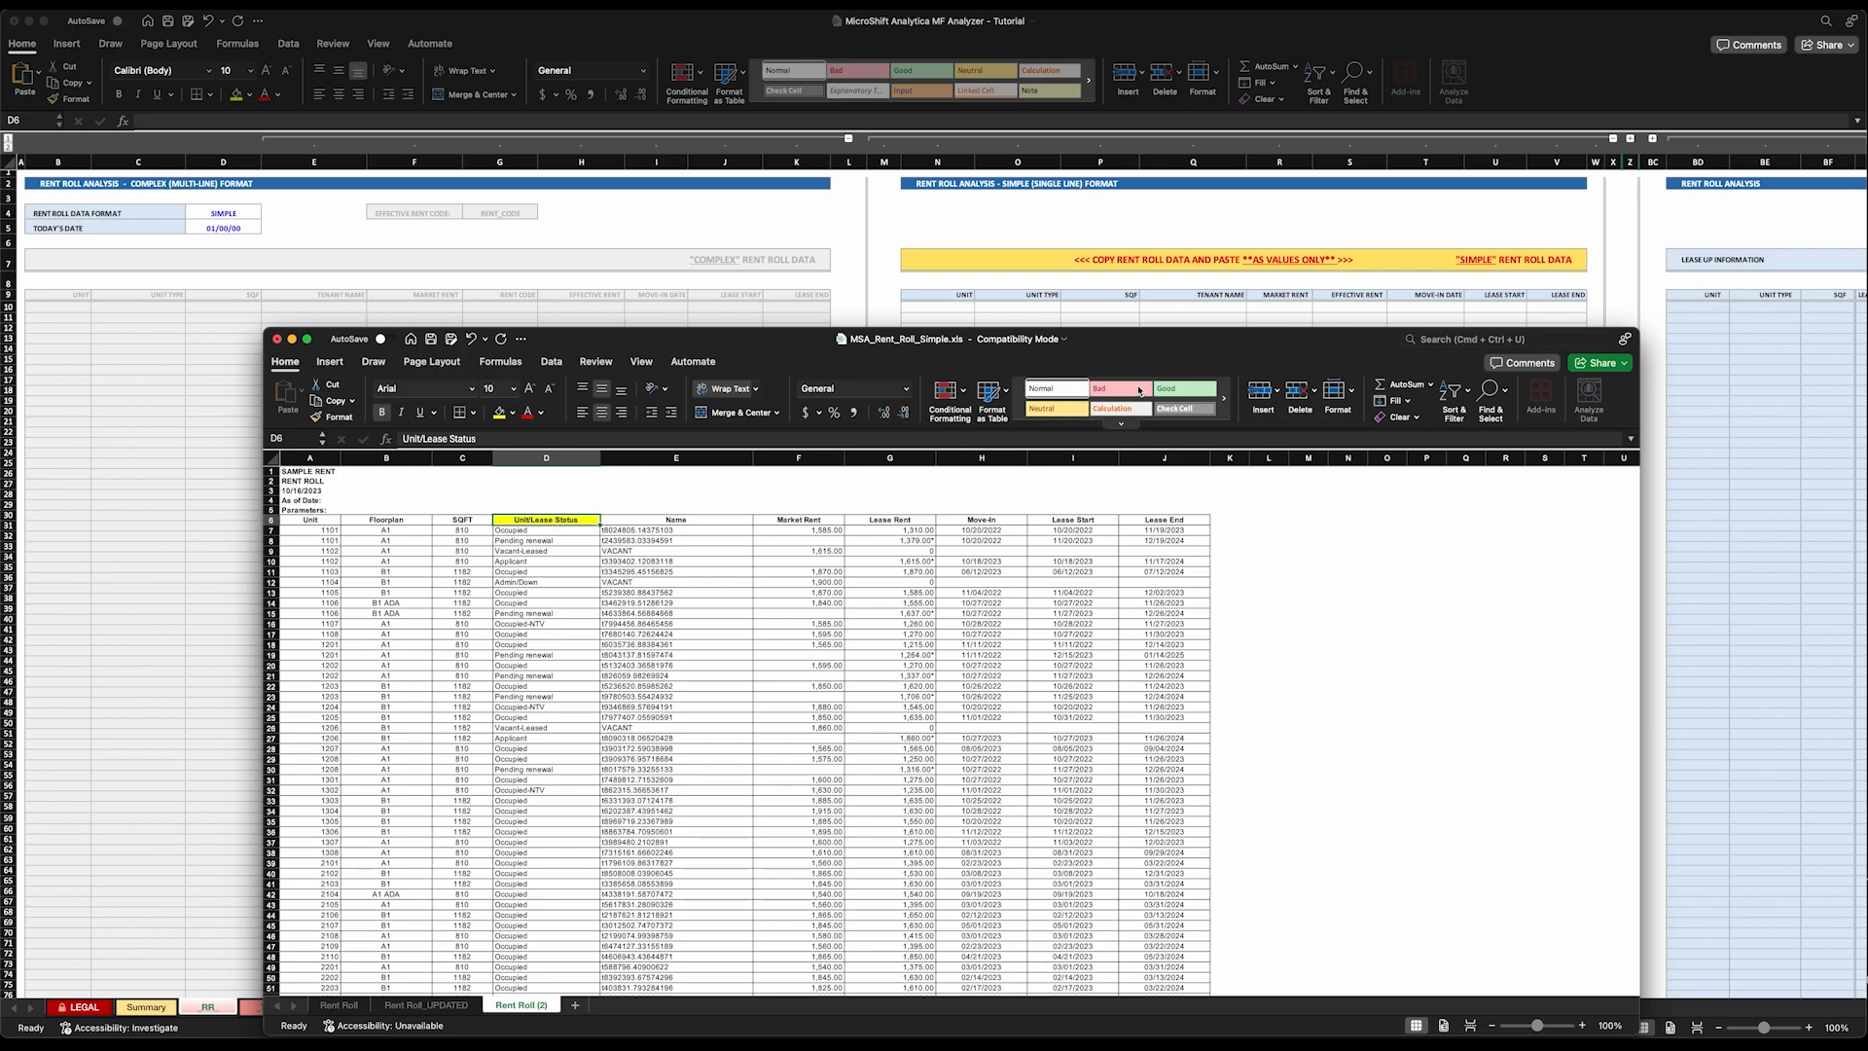
pyautogui.press('Right')
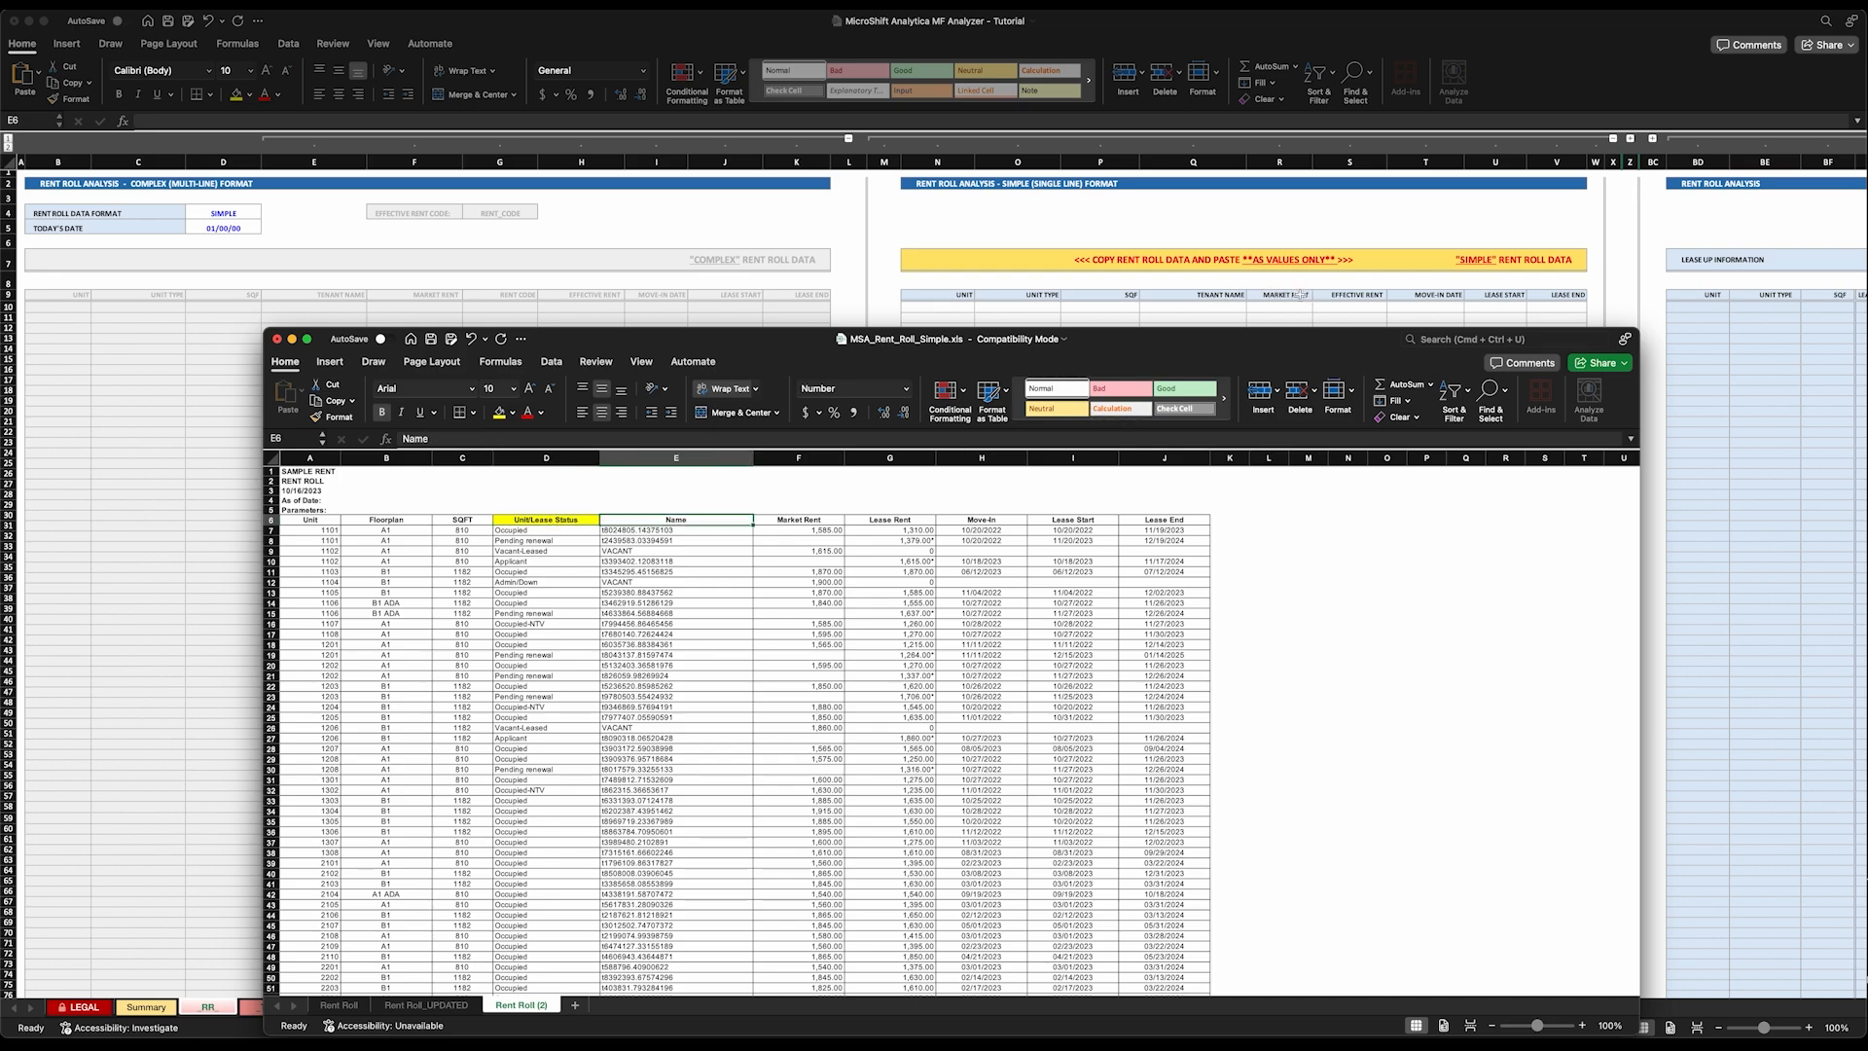
pyautogui.press('Right')
pyautogui.press('Right')
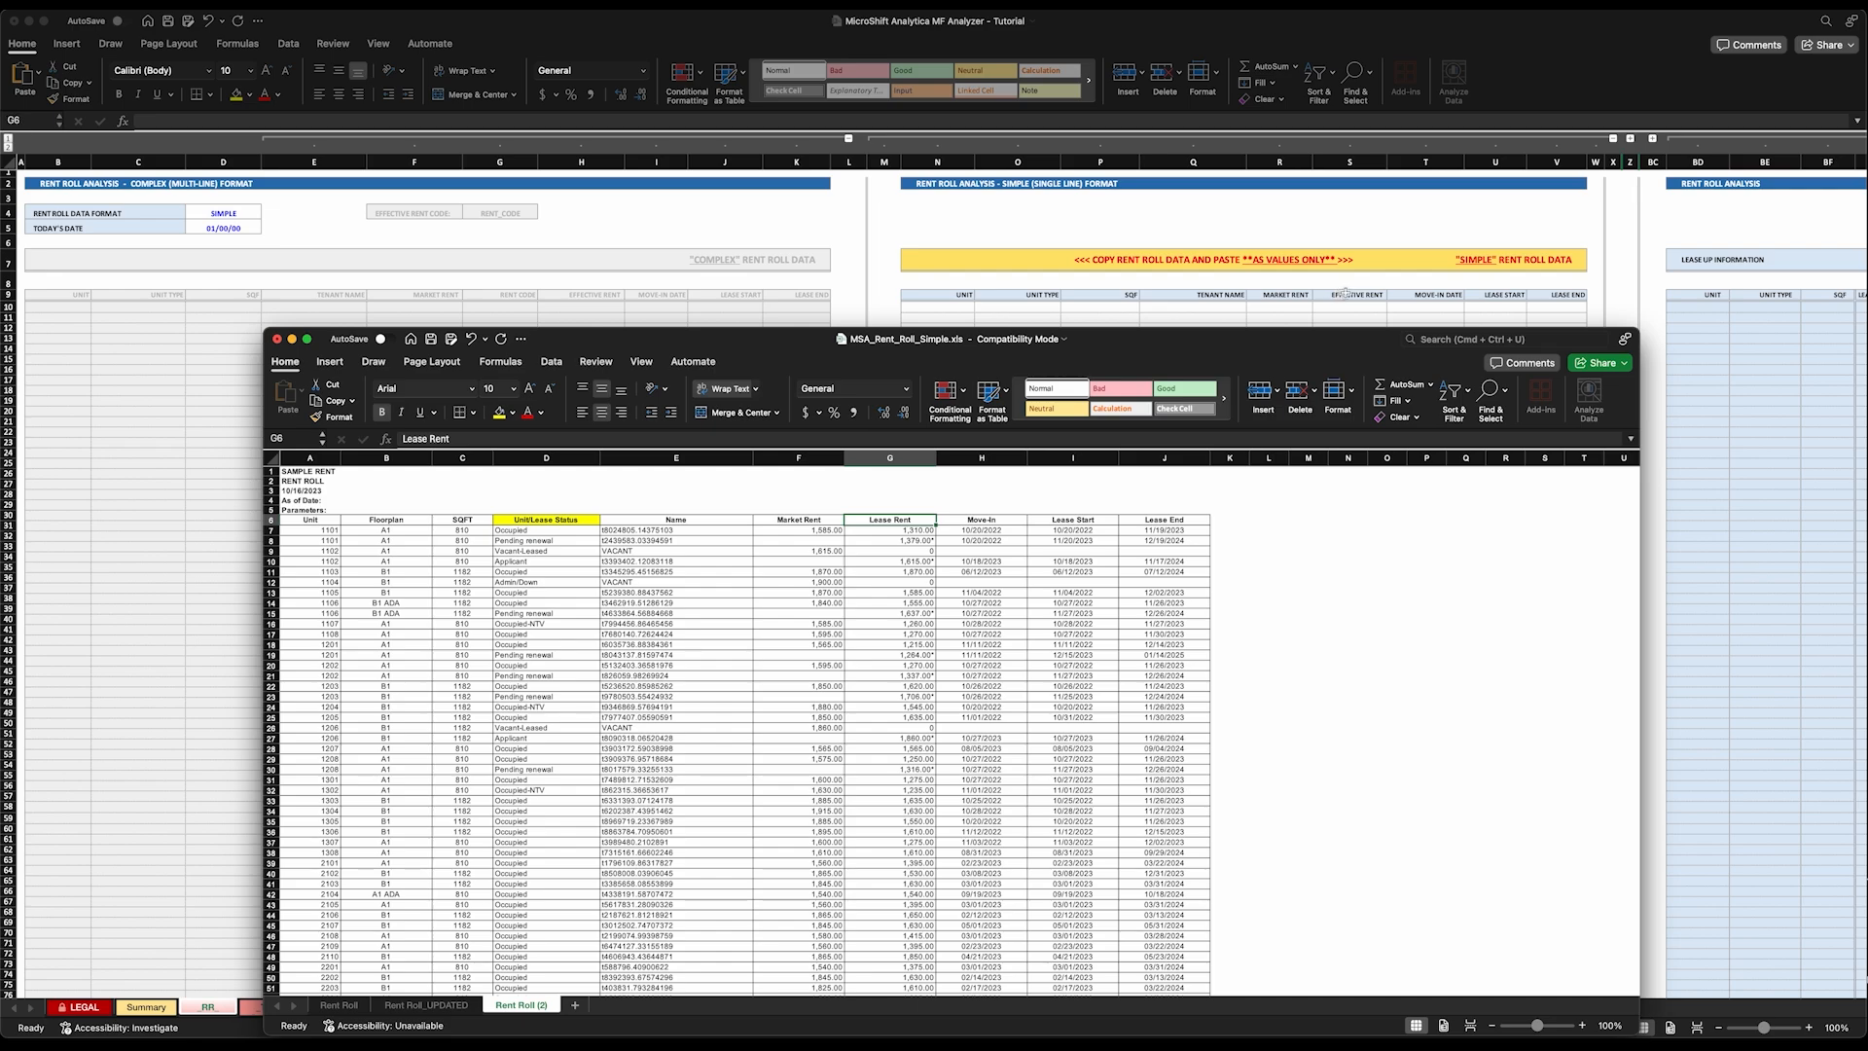
pyautogui.press('Right')
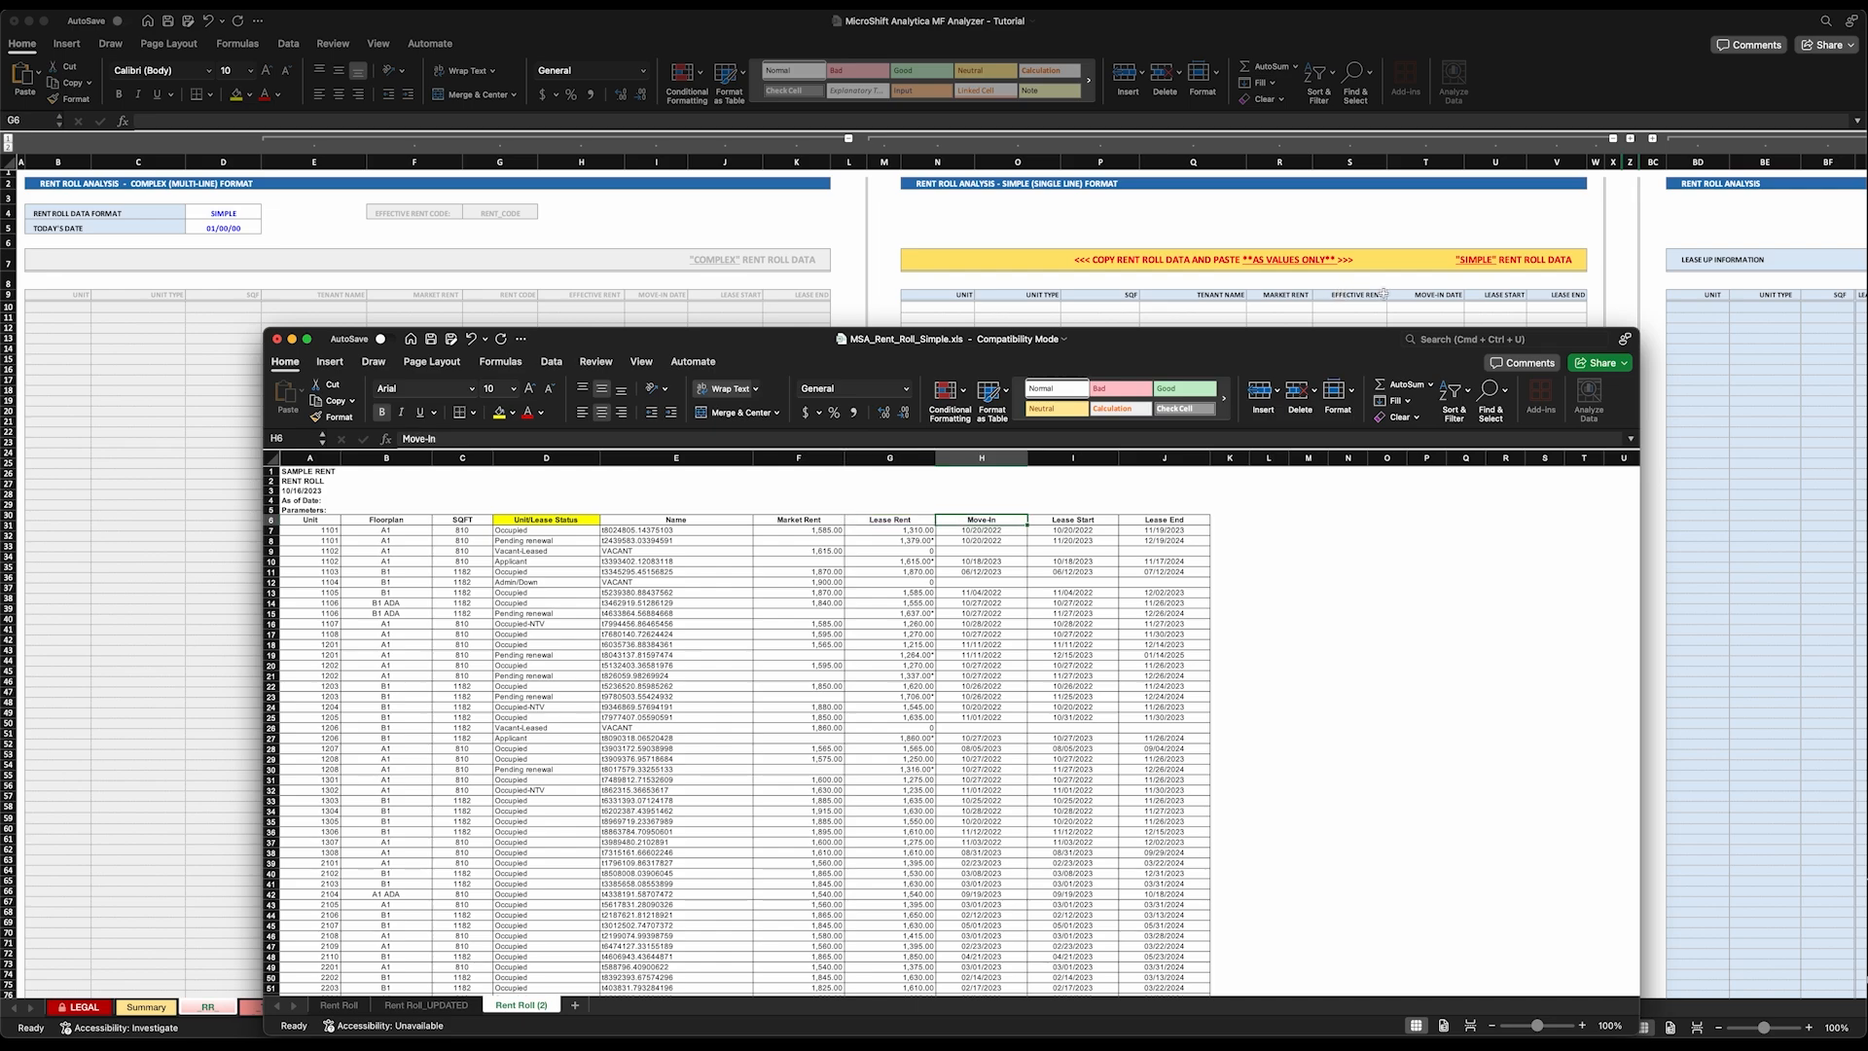
pyautogui.press('Right')
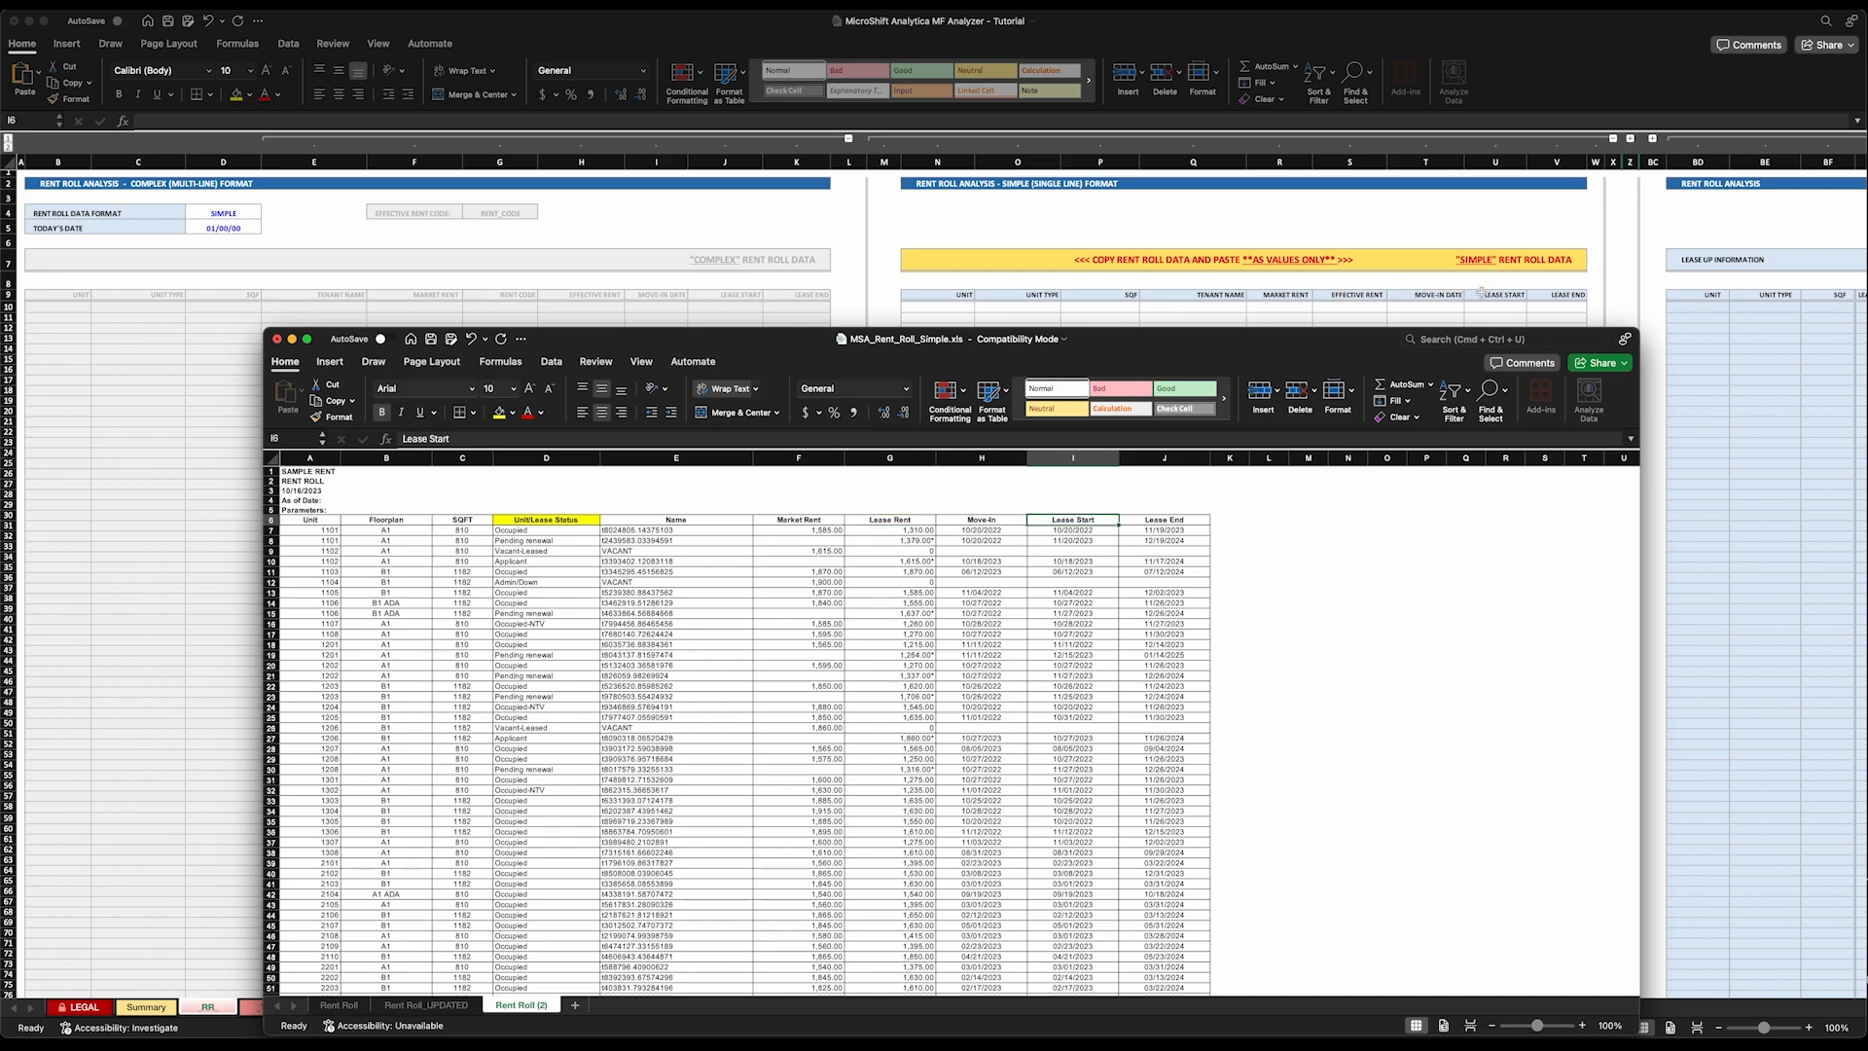
pyautogui.press('Right')
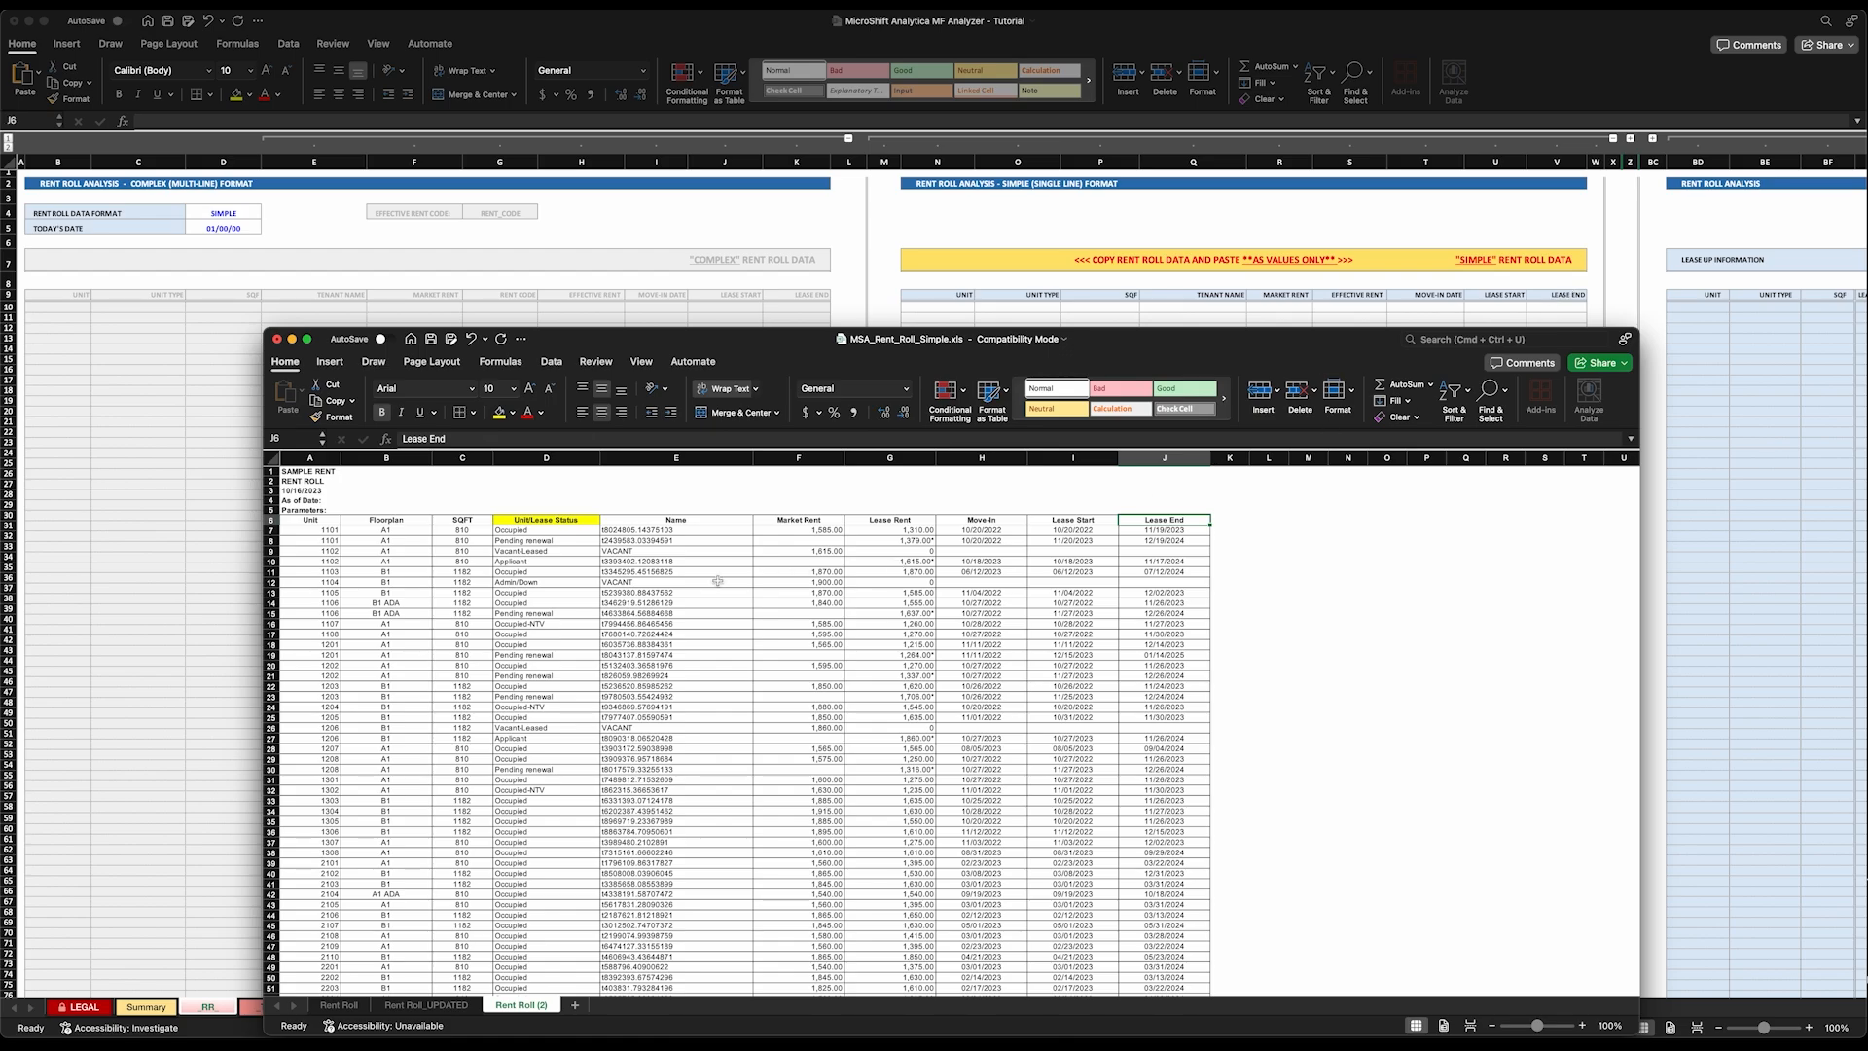
# Delete the blank separator row and the totals row below the last unit on Rent Roll (2).
pyautogui.click(718, 581)
pyautogui.scroll(-20, 547, 671)
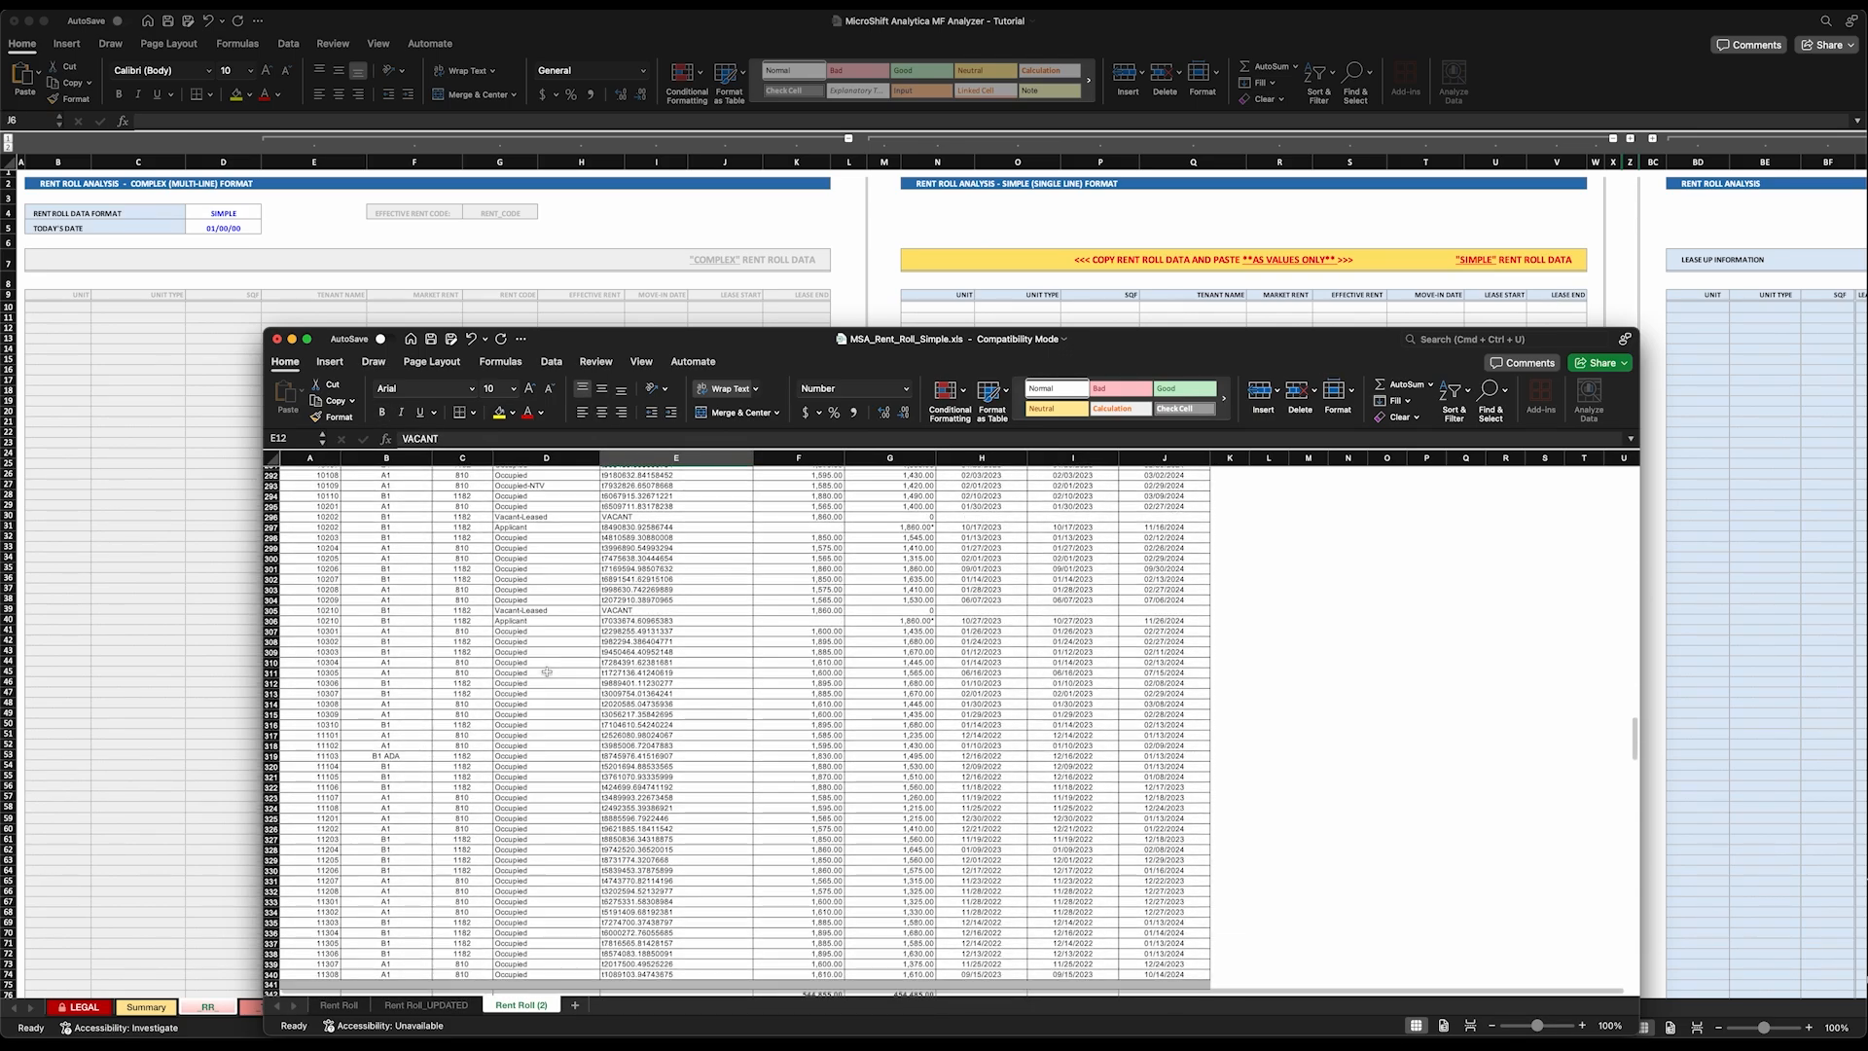
pyautogui.scroll(-10, 547, 672)
pyautogui.scroll(5, 549, 669)
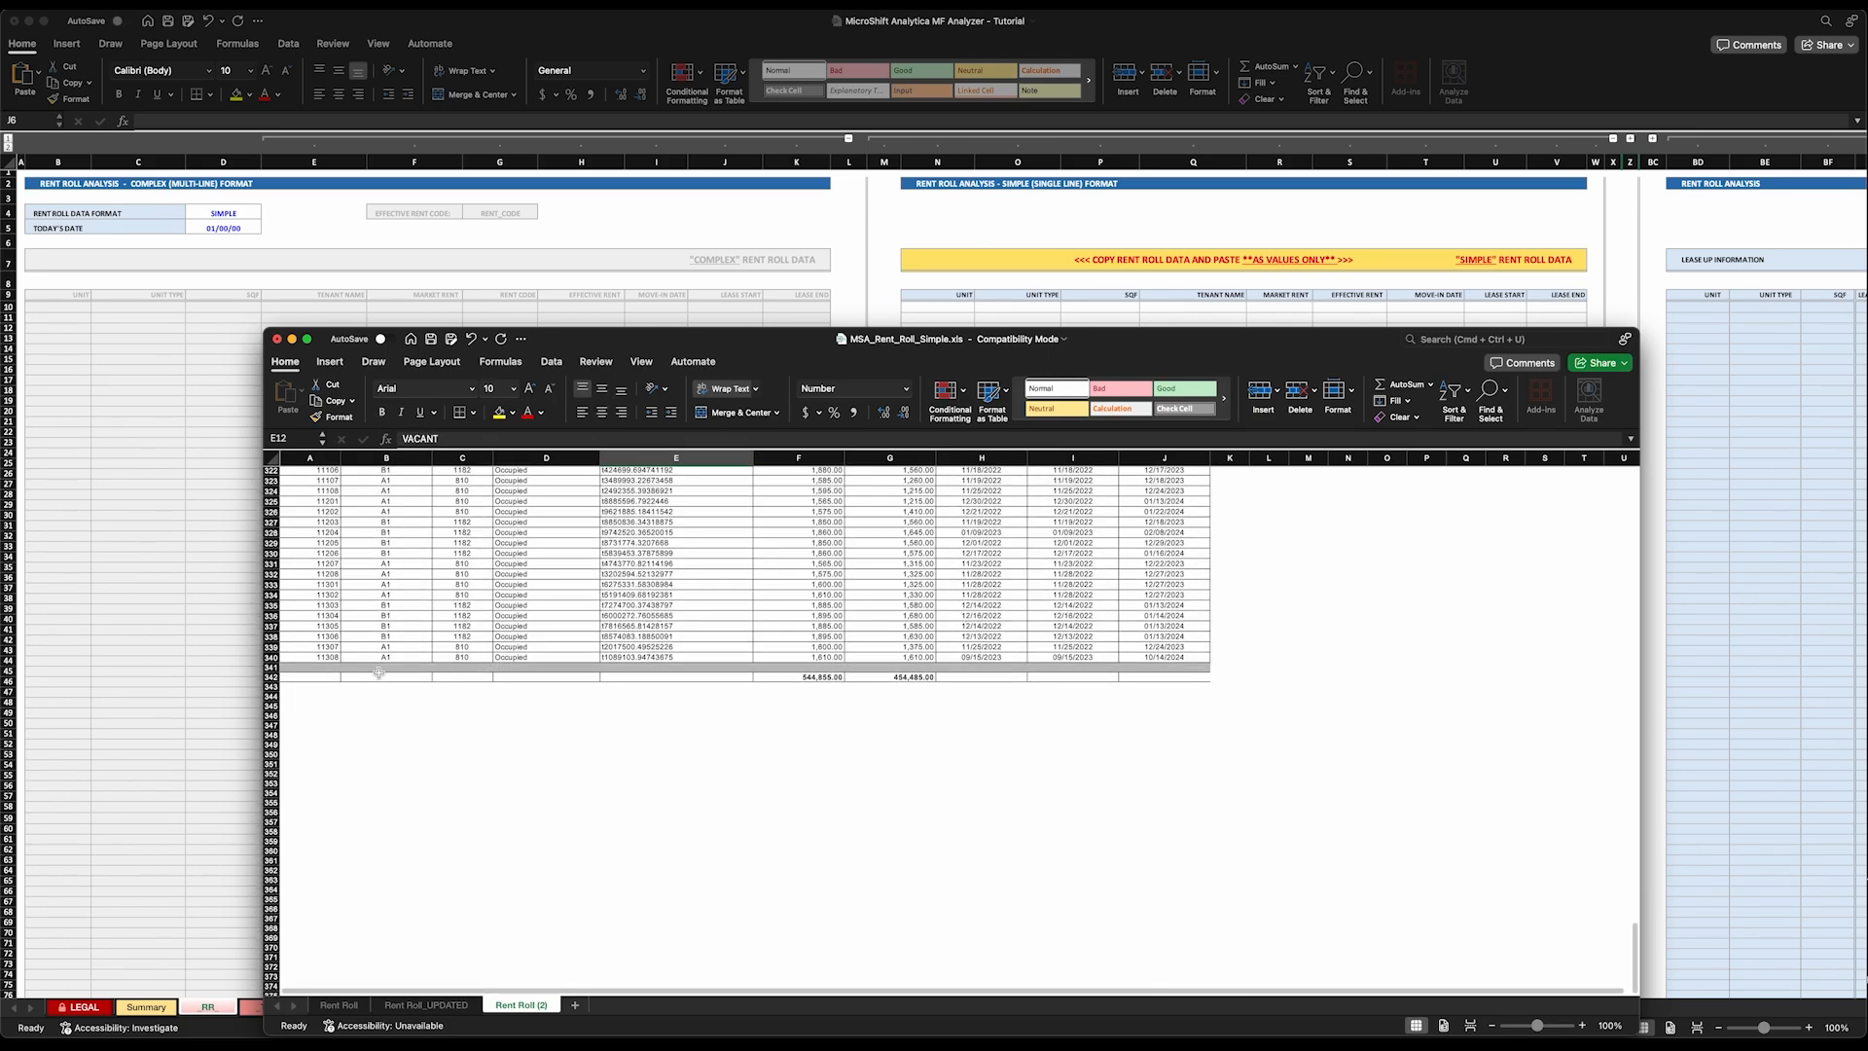
pyautogui.moveTo(272, 666); pyautogui.dragTo(271, 690)
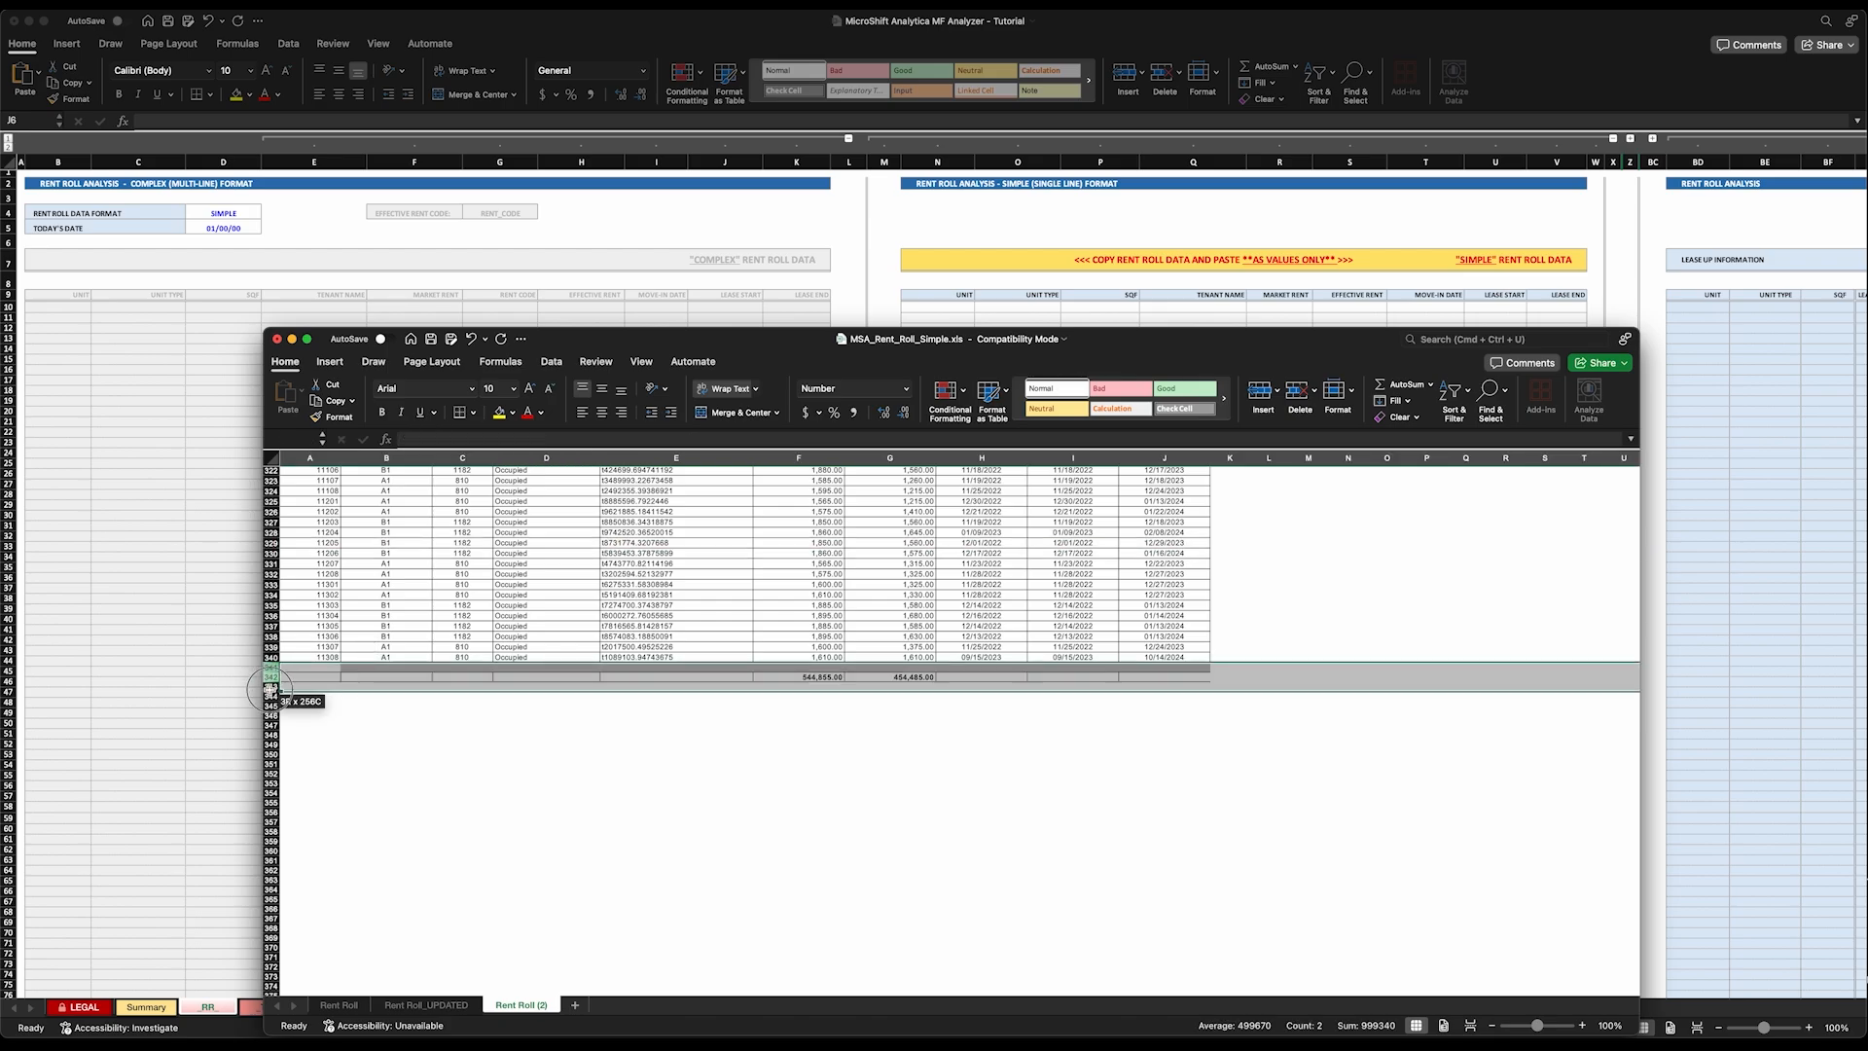
pyautogui.rightClick(270, 684)
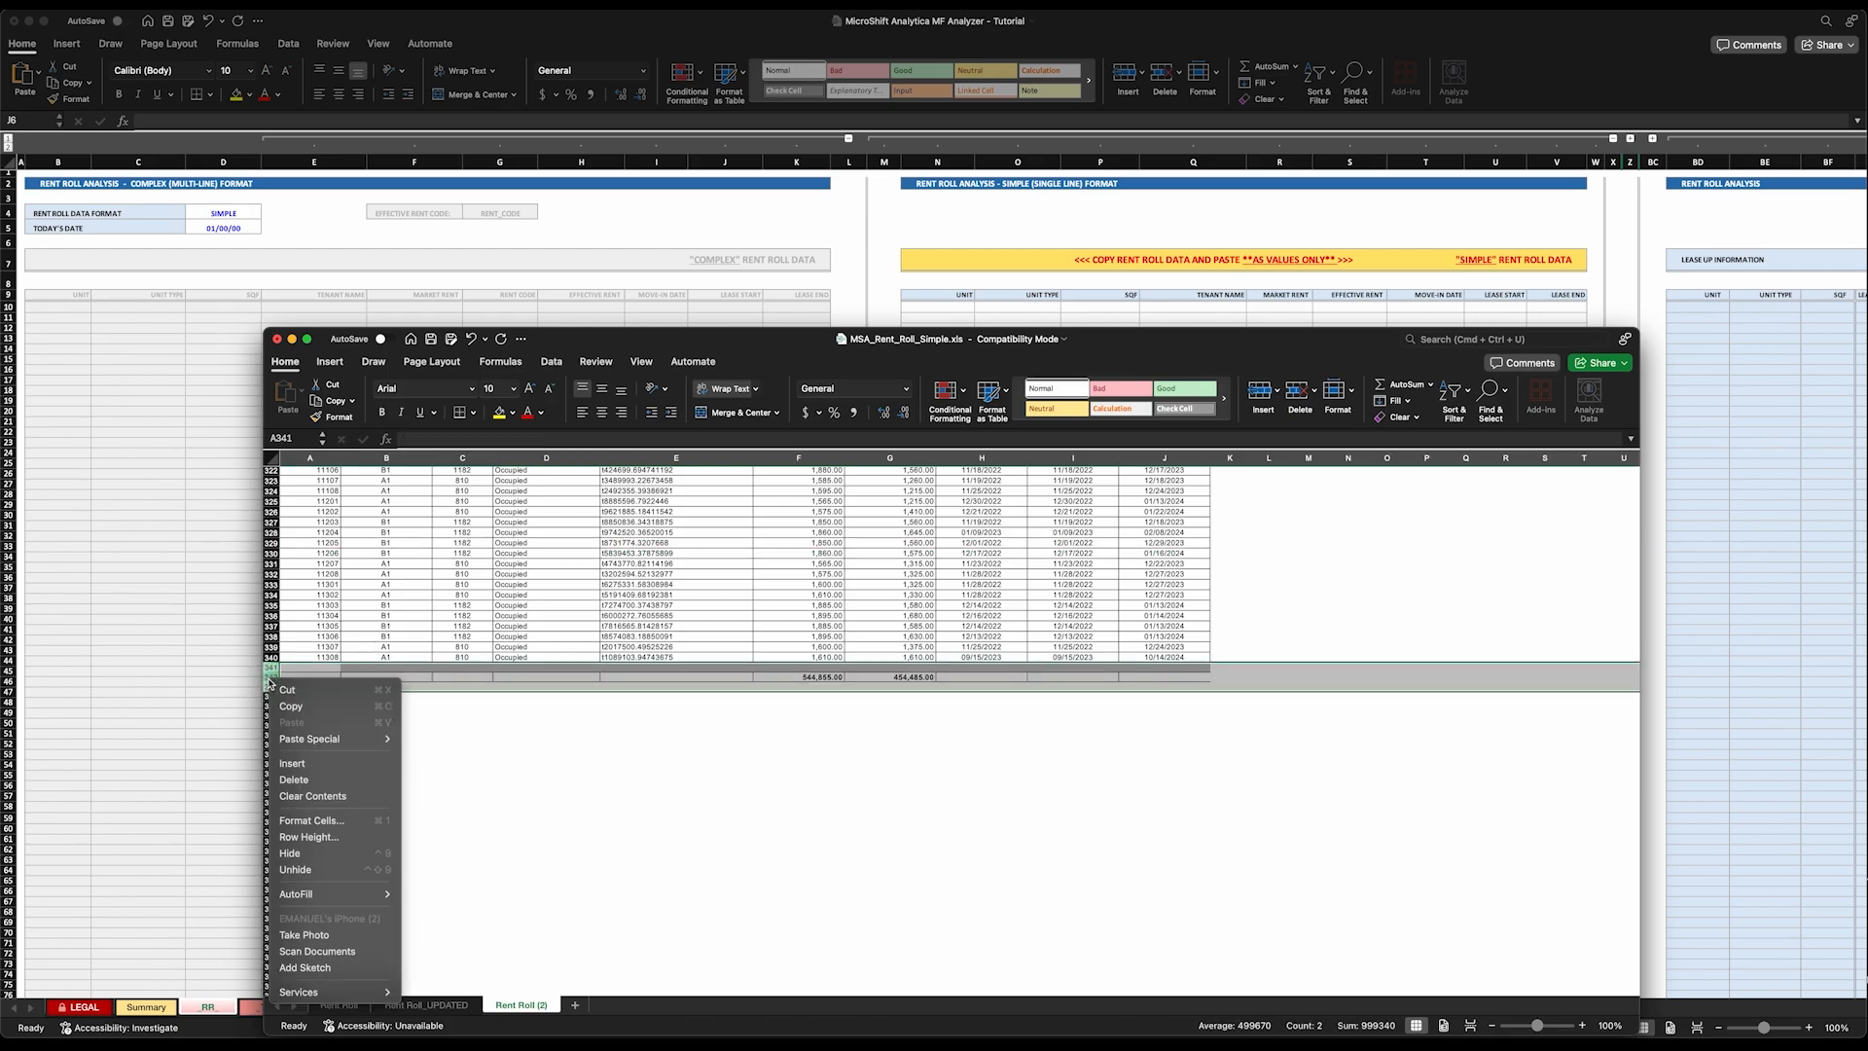
pyautogui.click(313, 779)
pyautogui.scroll(20, 501, 615)
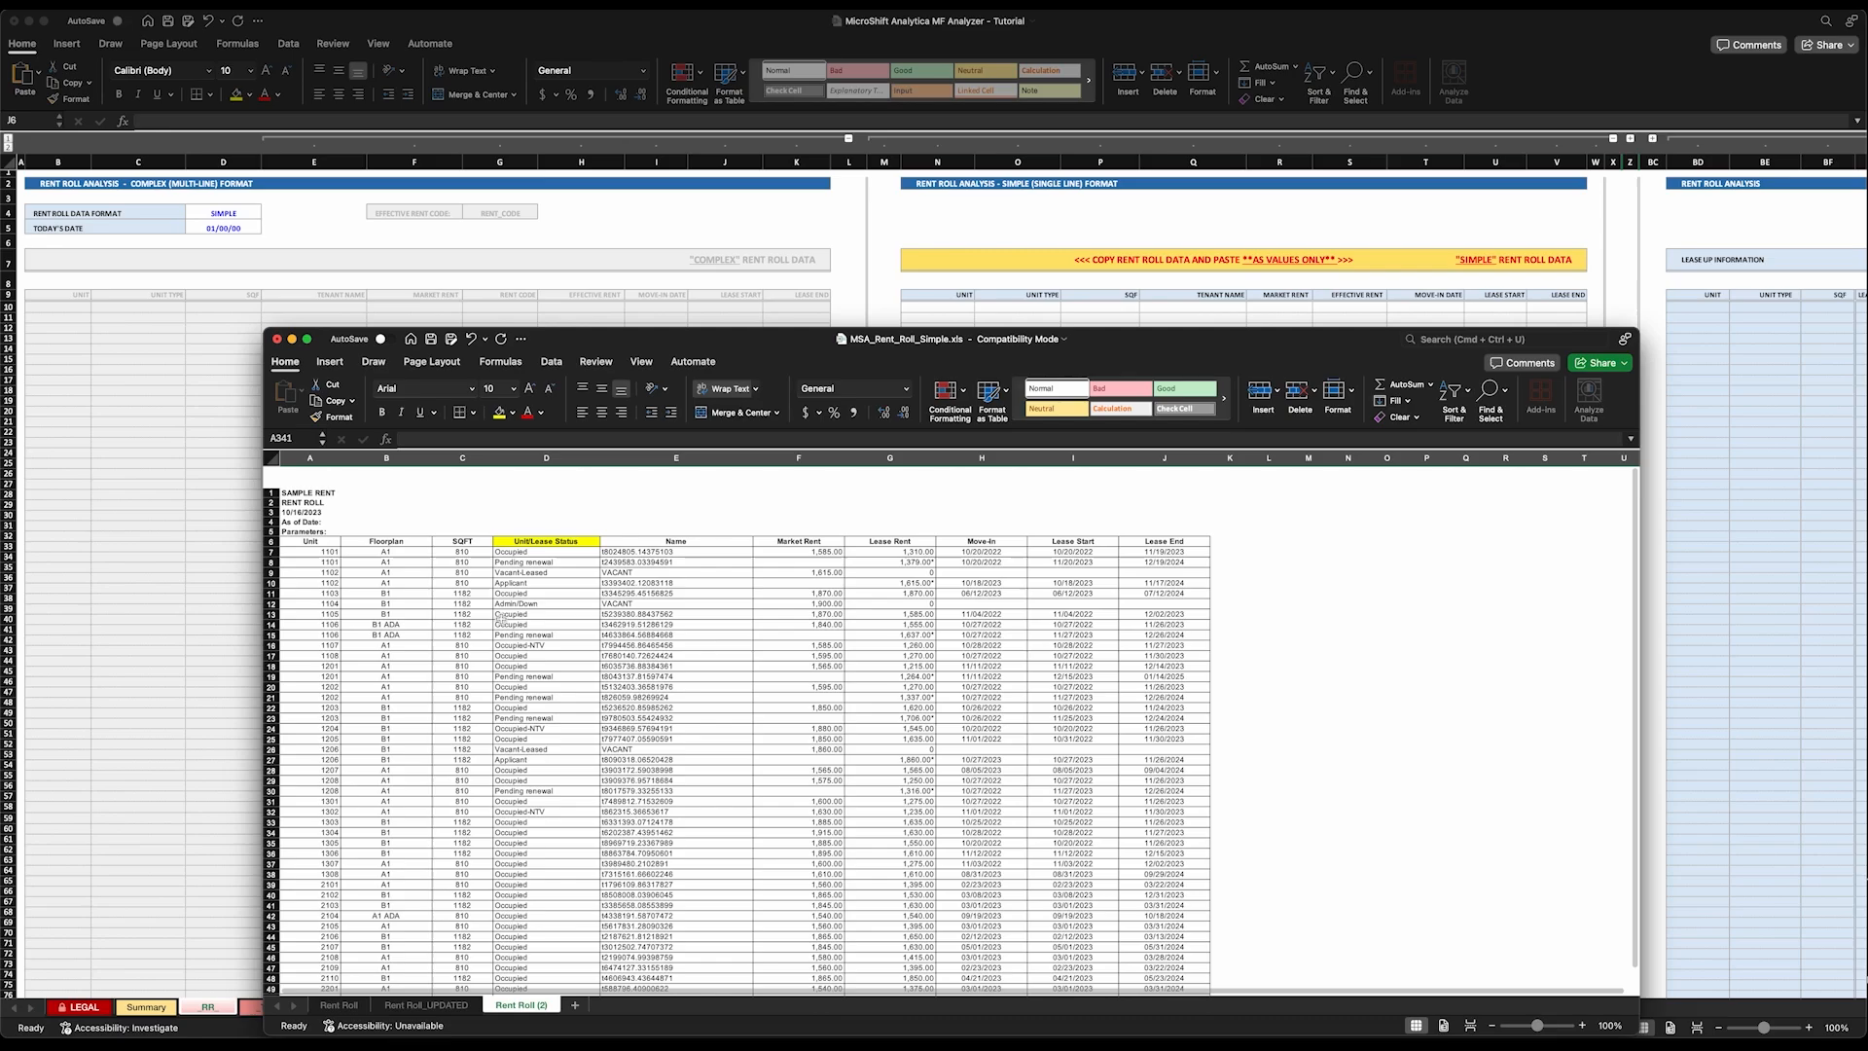
# Examine the Occupied, Pending renewal and Applicant entries in the Unit/Lease Status column.
pyautogui.scroll(-2, 499, 615)
pyautogui.click(526, 531)
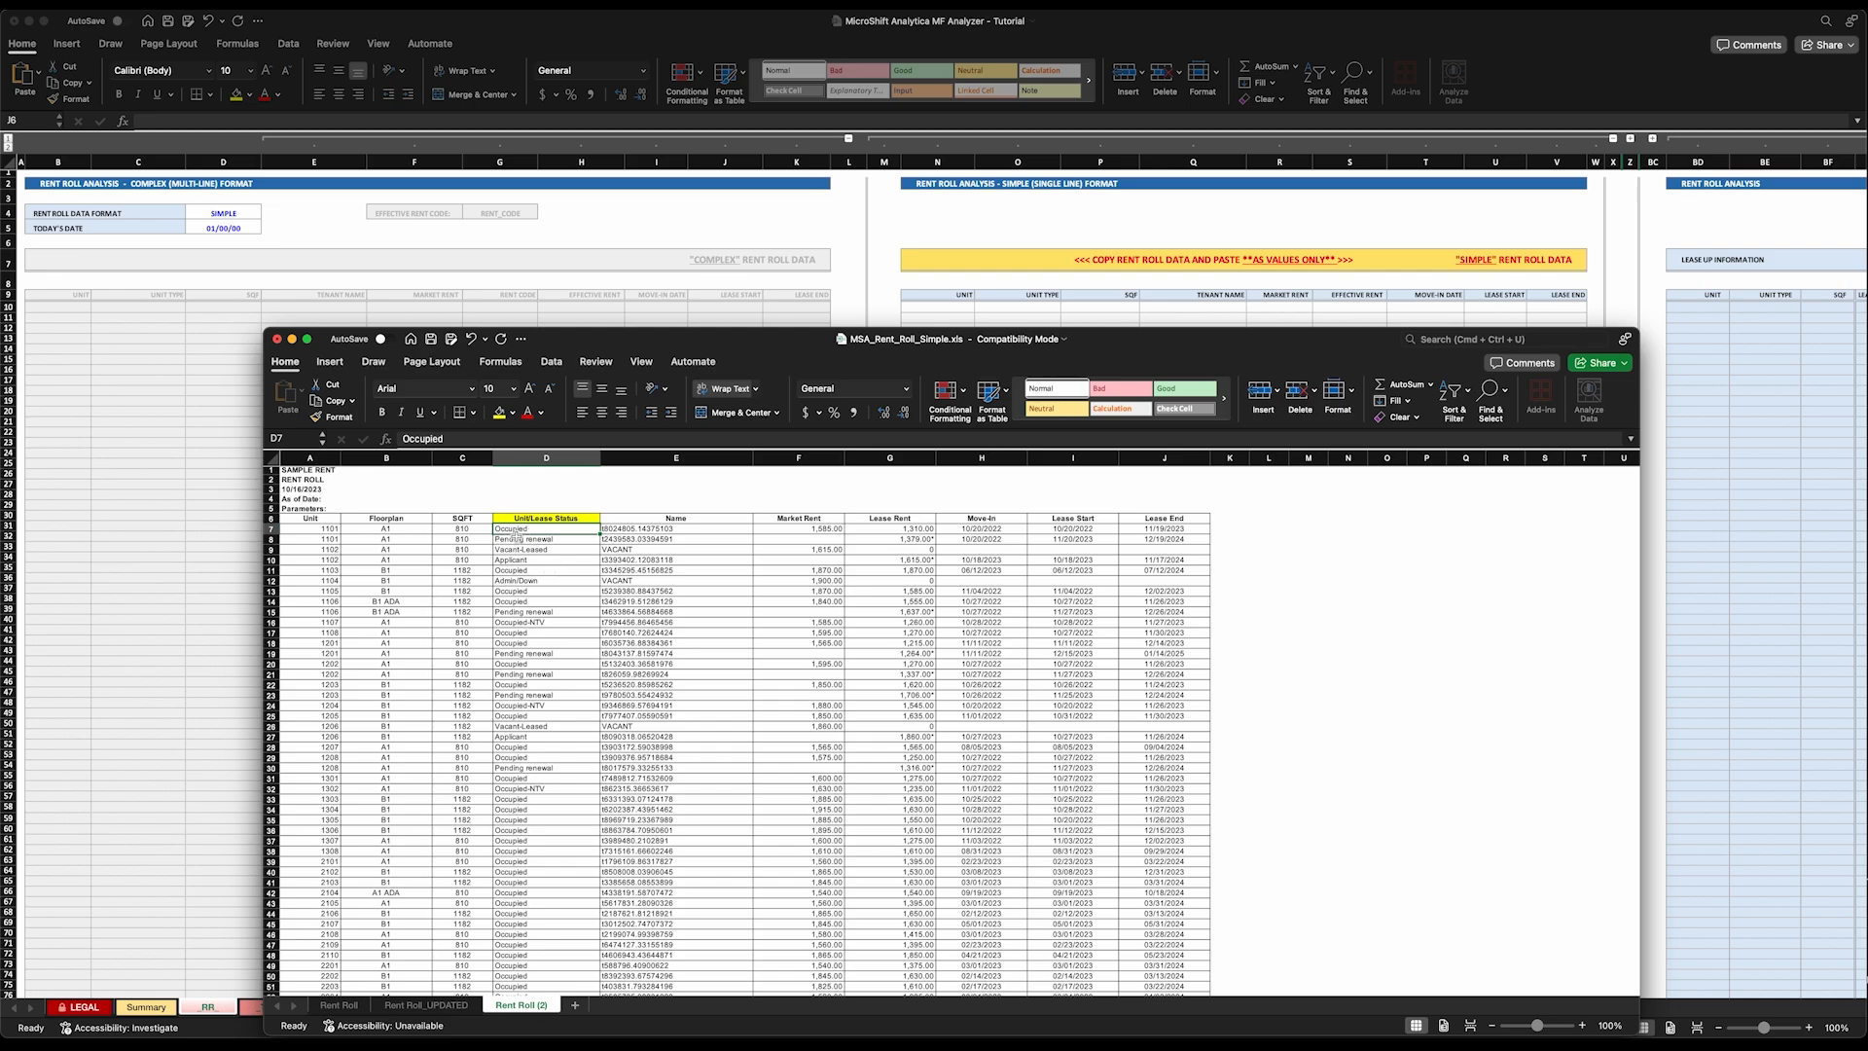
pyautogui.click(531, 562)
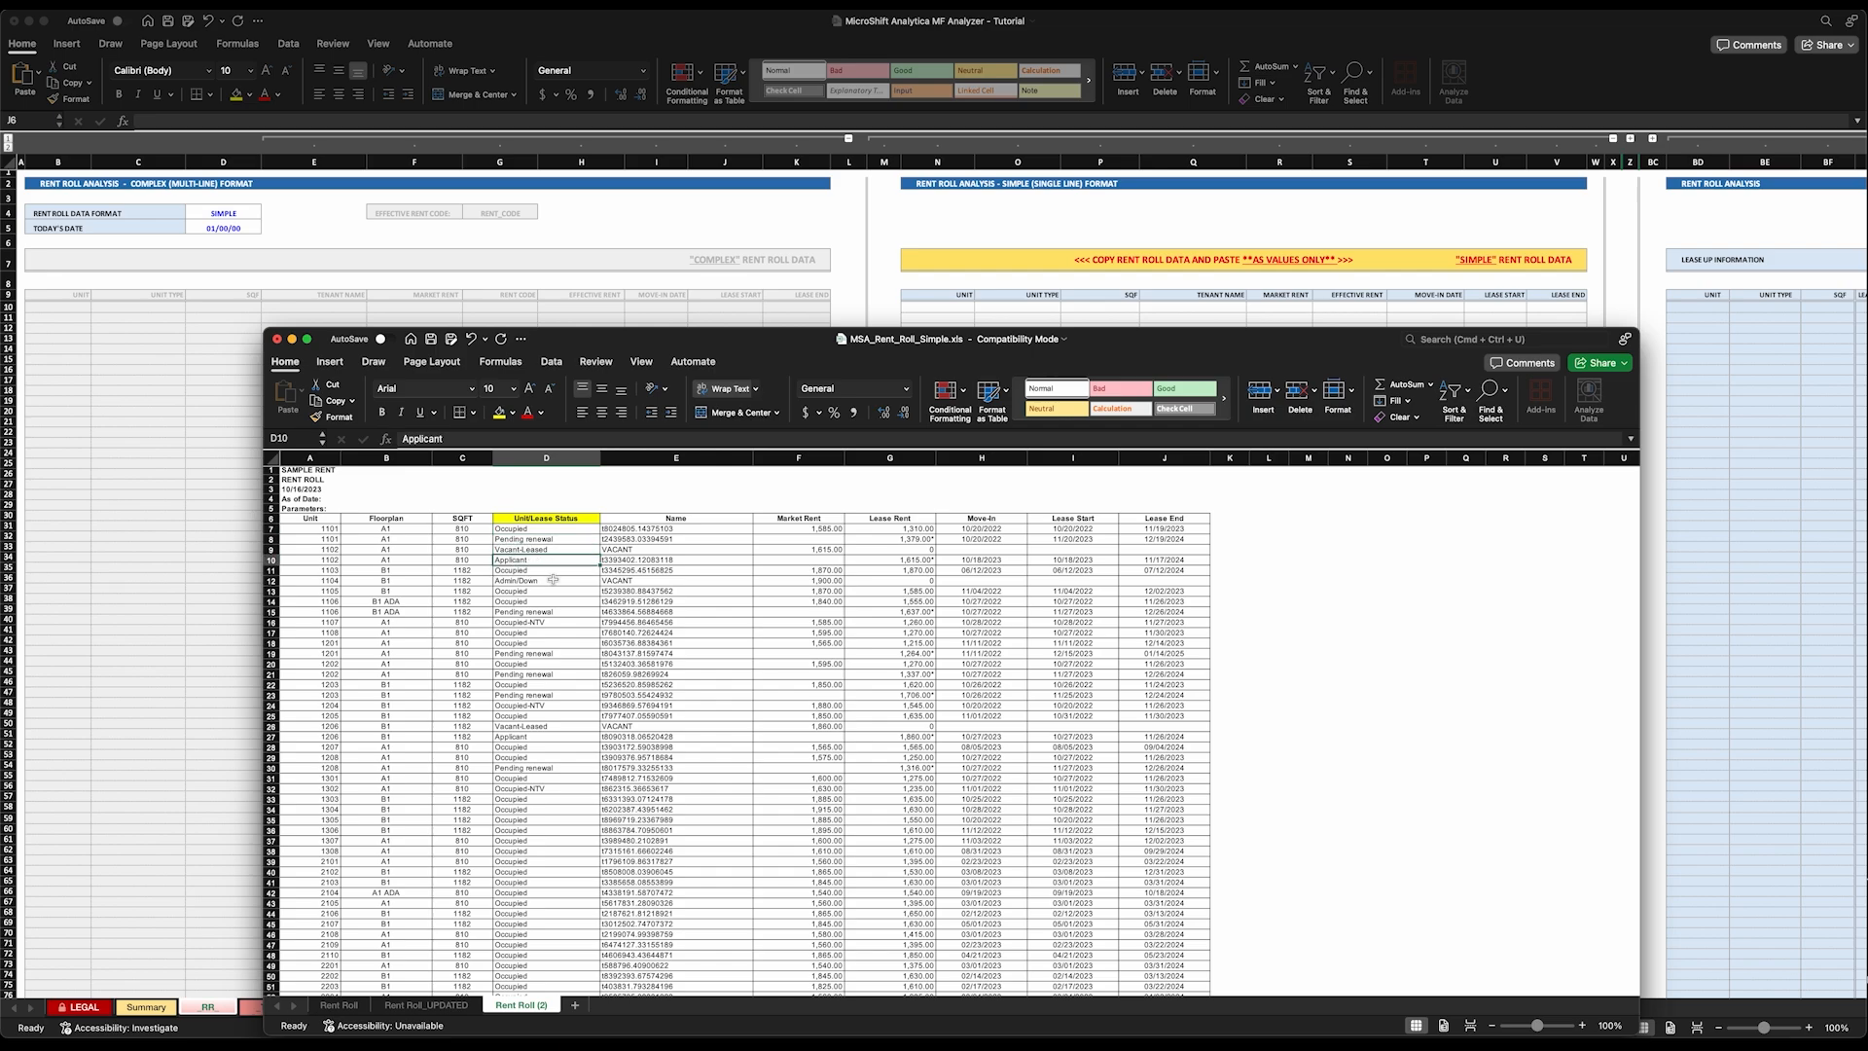
pyautogui.click(541, 541)
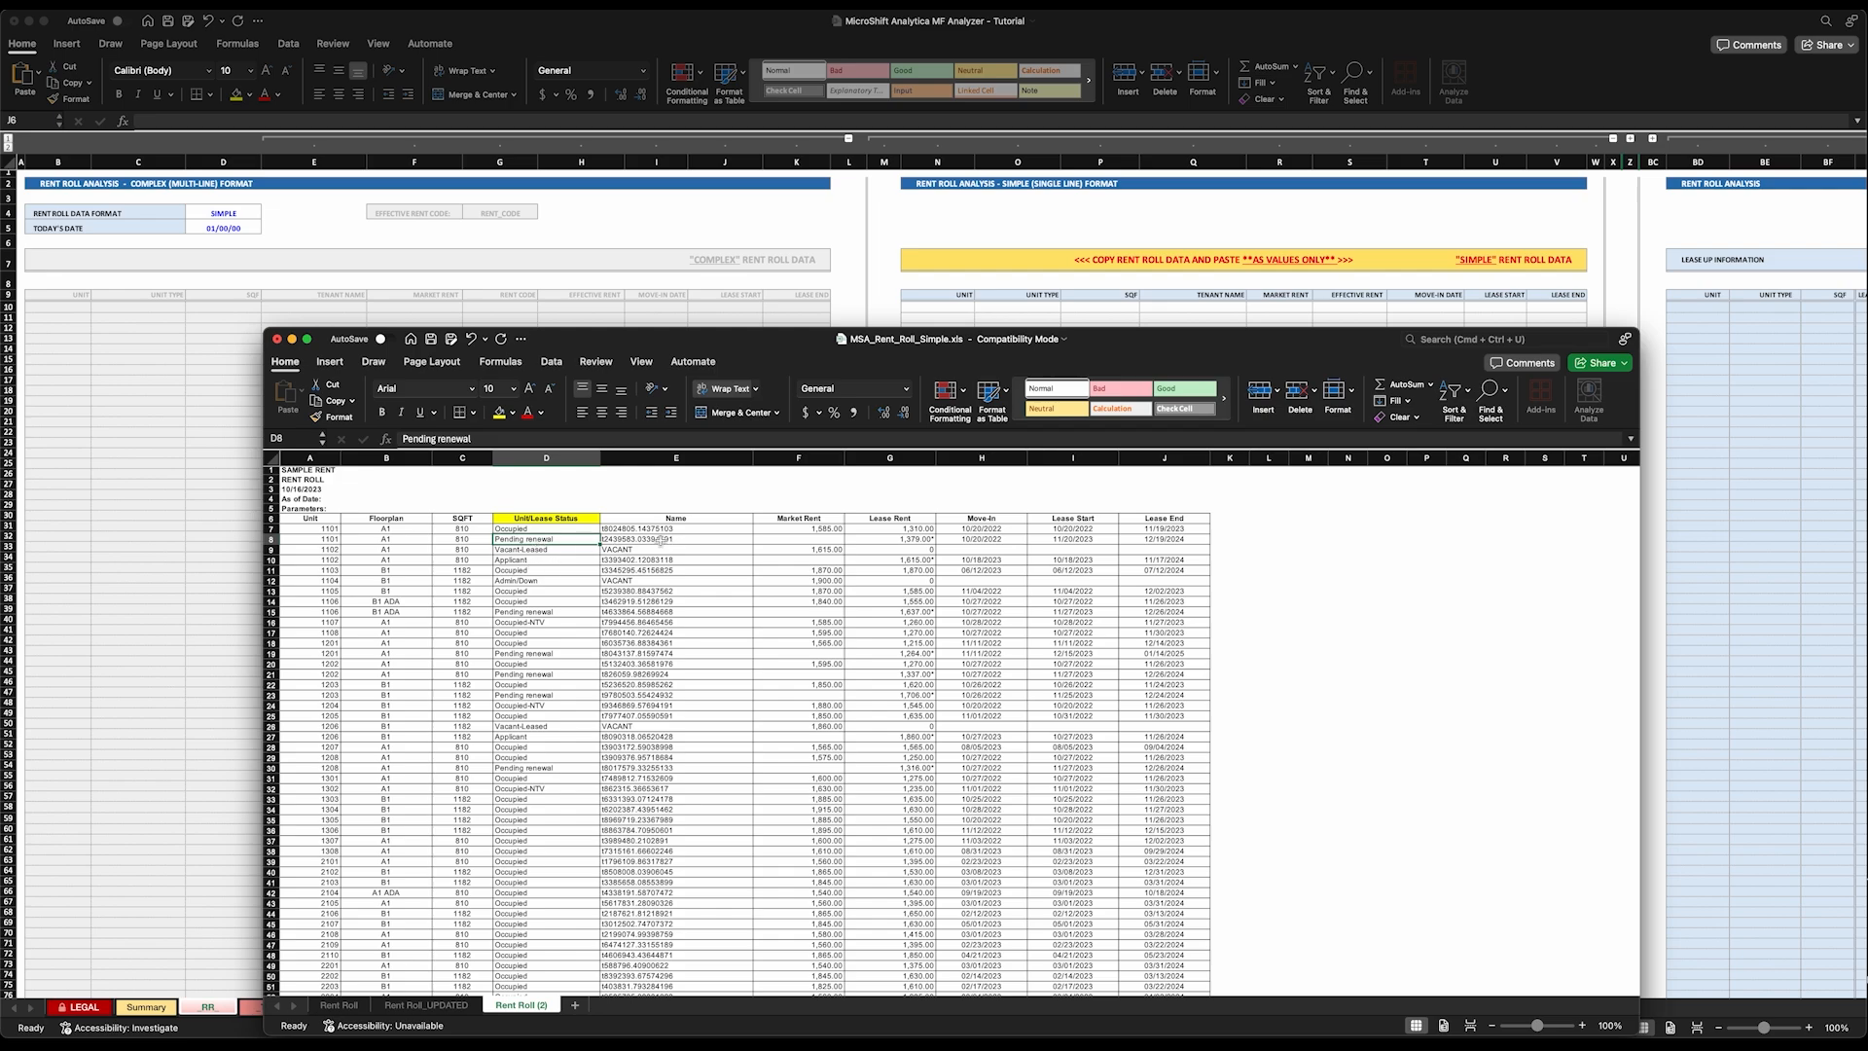
pyautogui.click(531, 561)
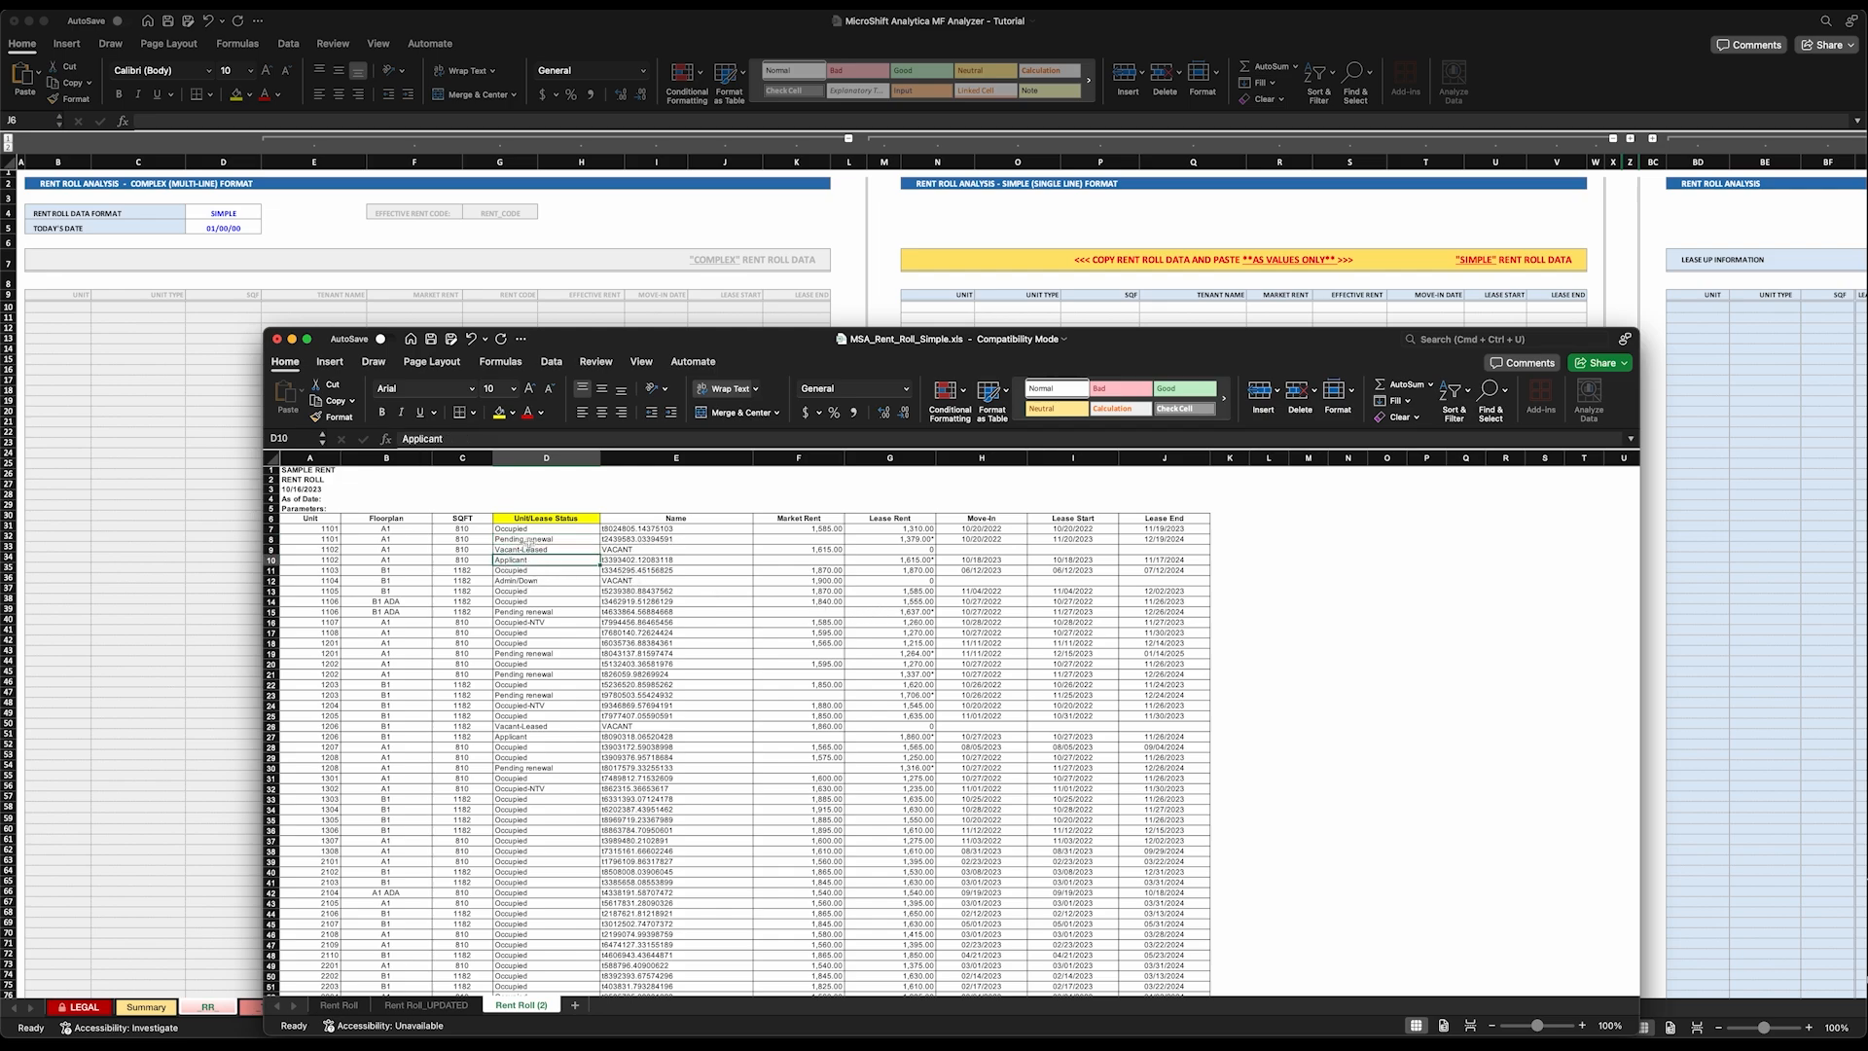
pyautogui.click(311, 518)
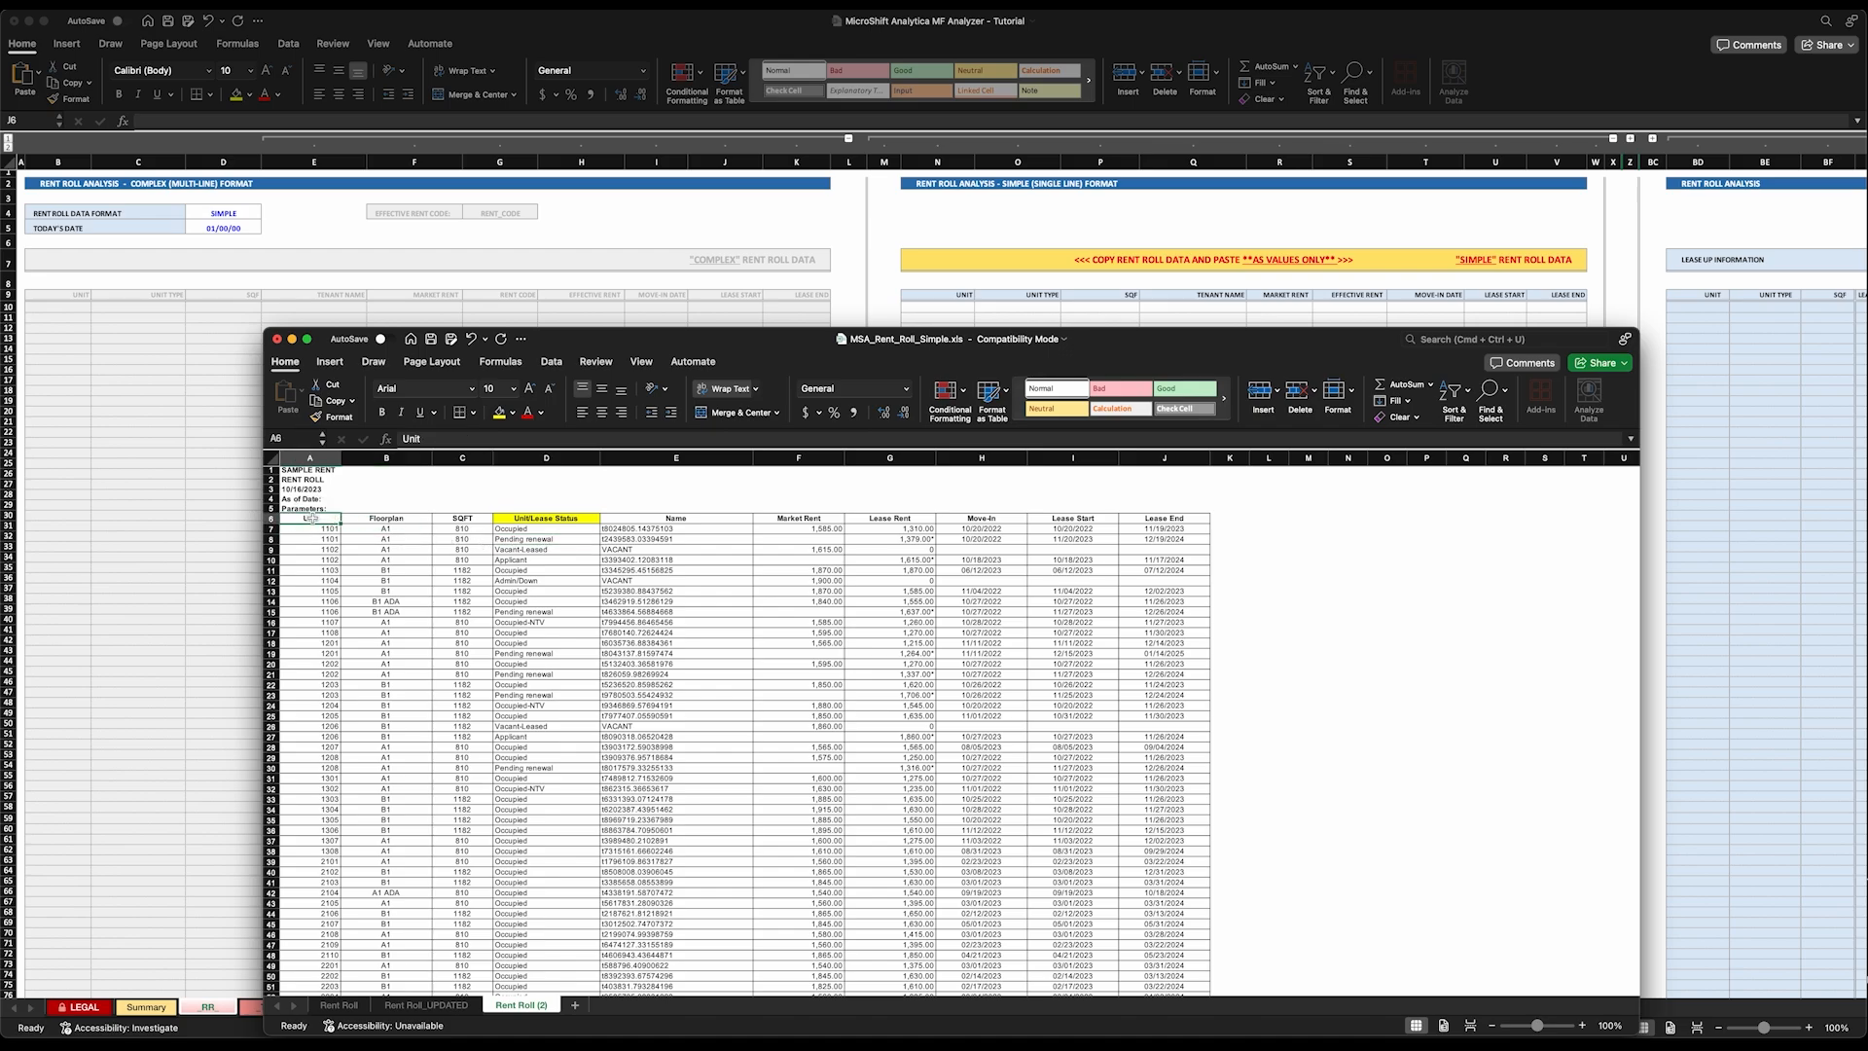
pyautogui.click(420, 572)
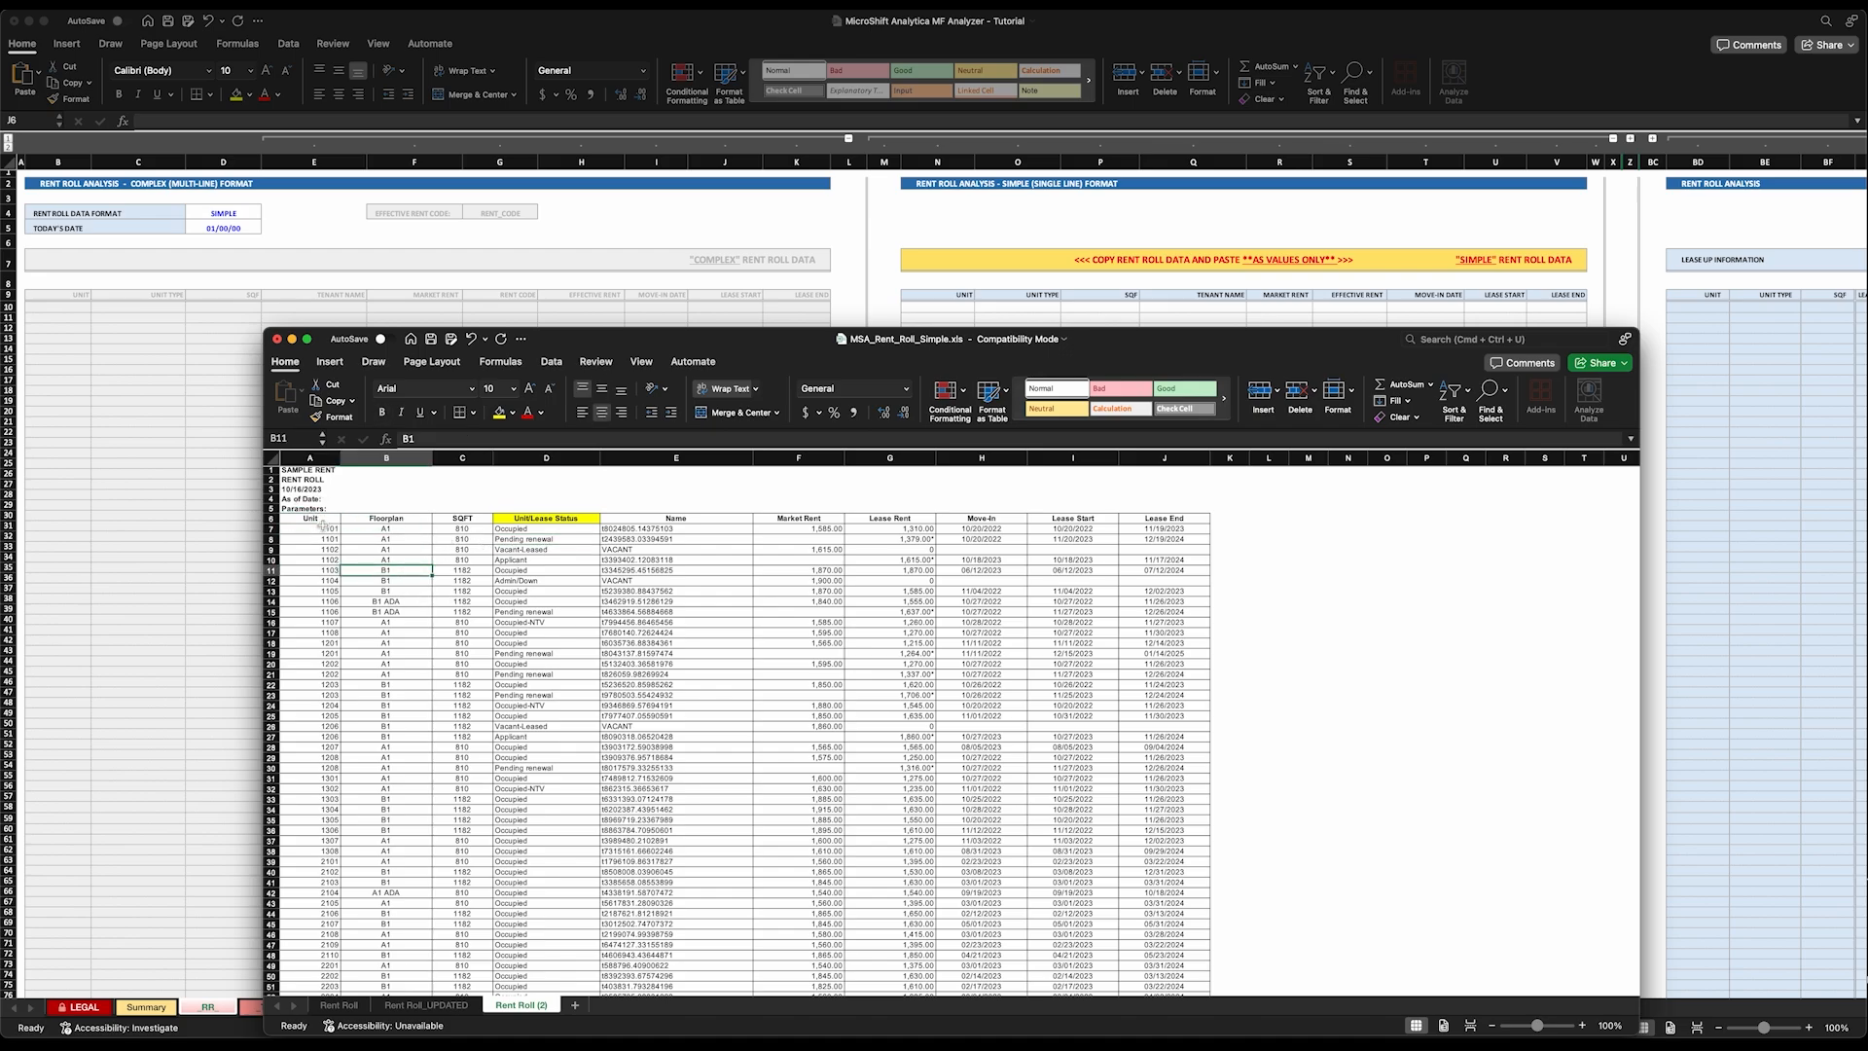
# Select the rent roll table from the Unit header to the last Lease End cell and add filters to its header row.
pyautogui.click(318, 519)
pyautogui.scroll(-20, 1236, 876)
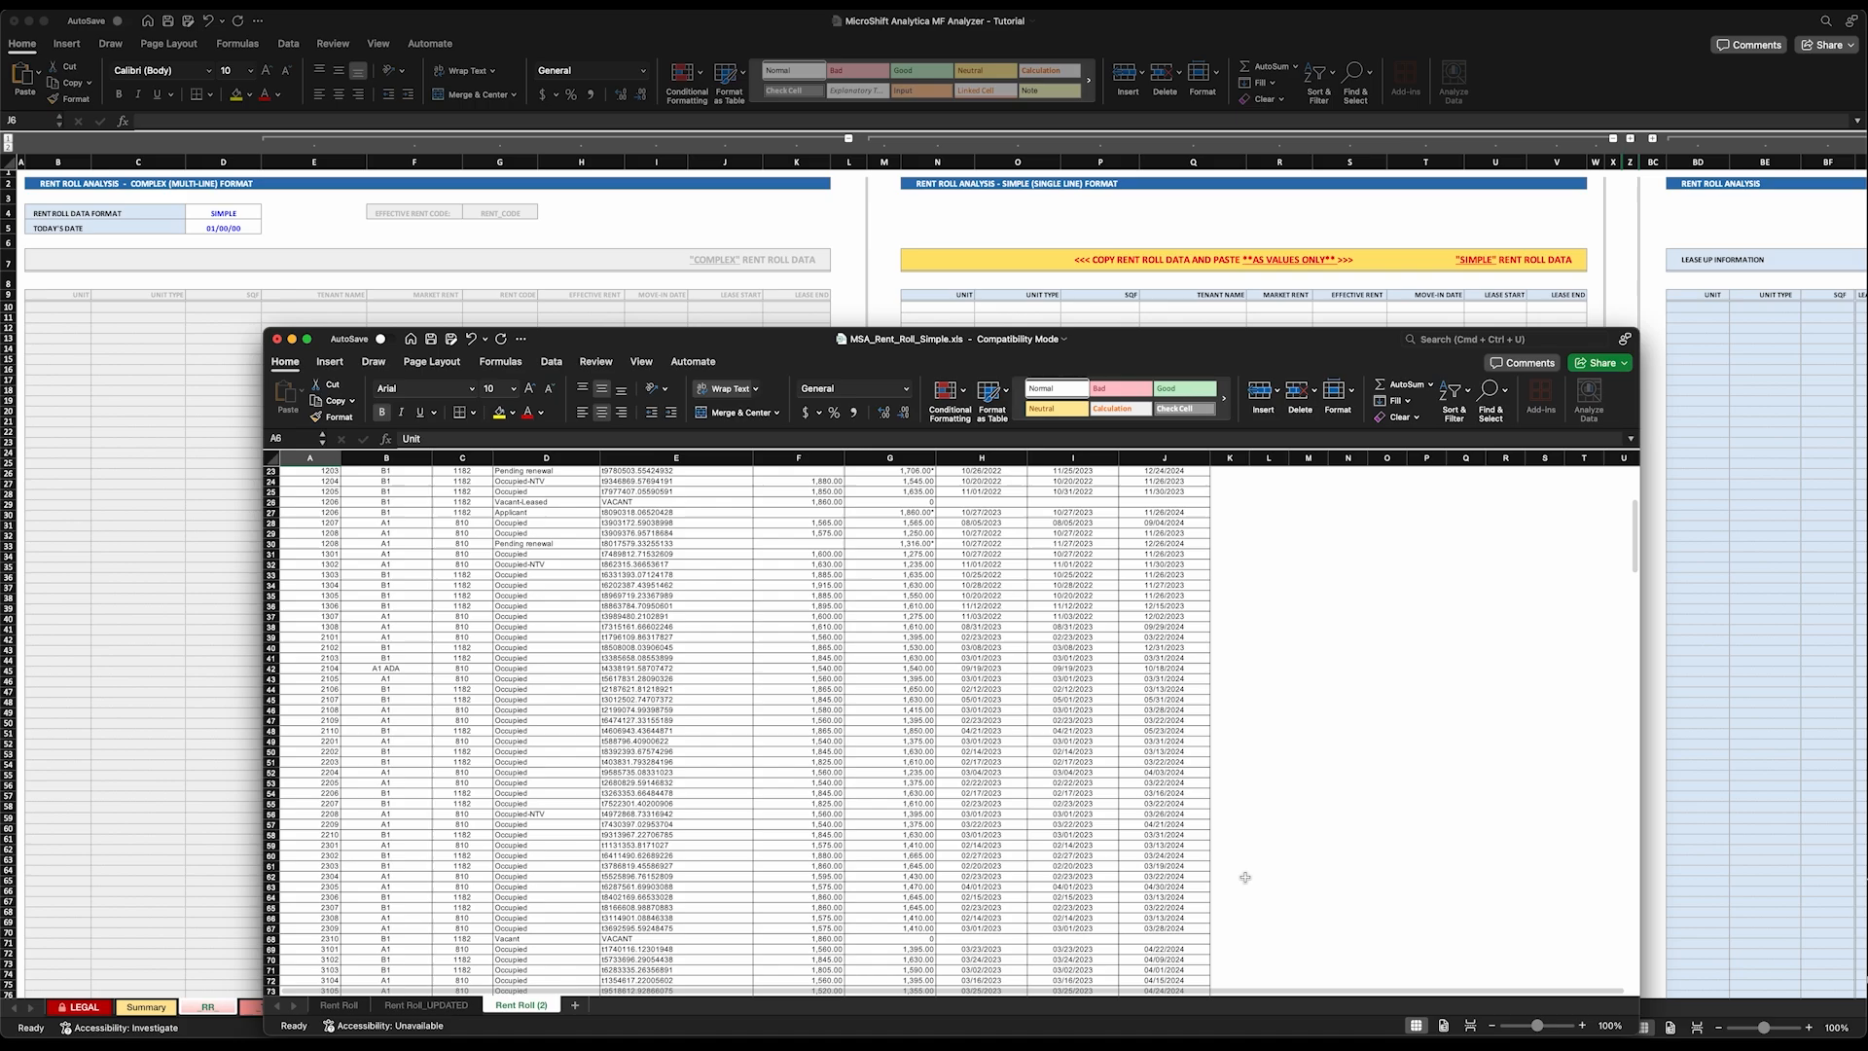
pyautogui.scroll(-20, 1218, 865)
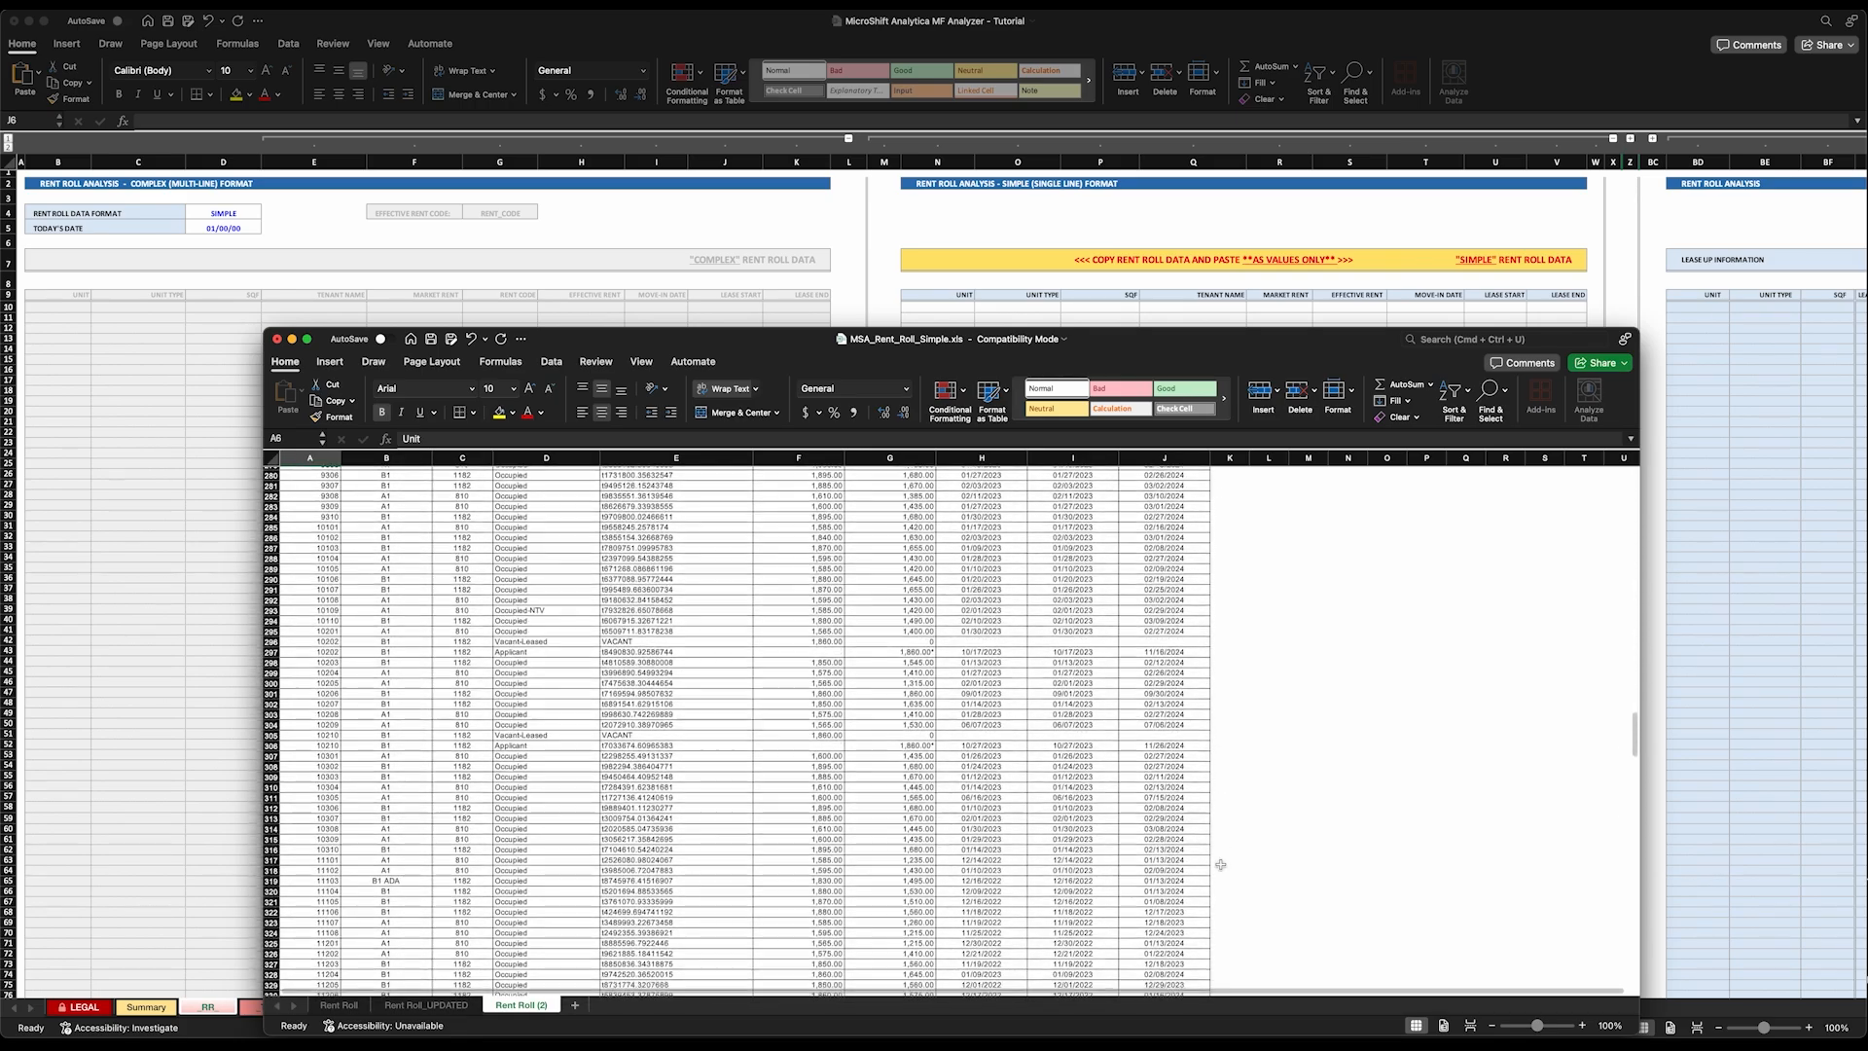
pyautogui.keyDown('shift'); pyautogui.click(1168, 723); pyautogui.keyUp('shift')
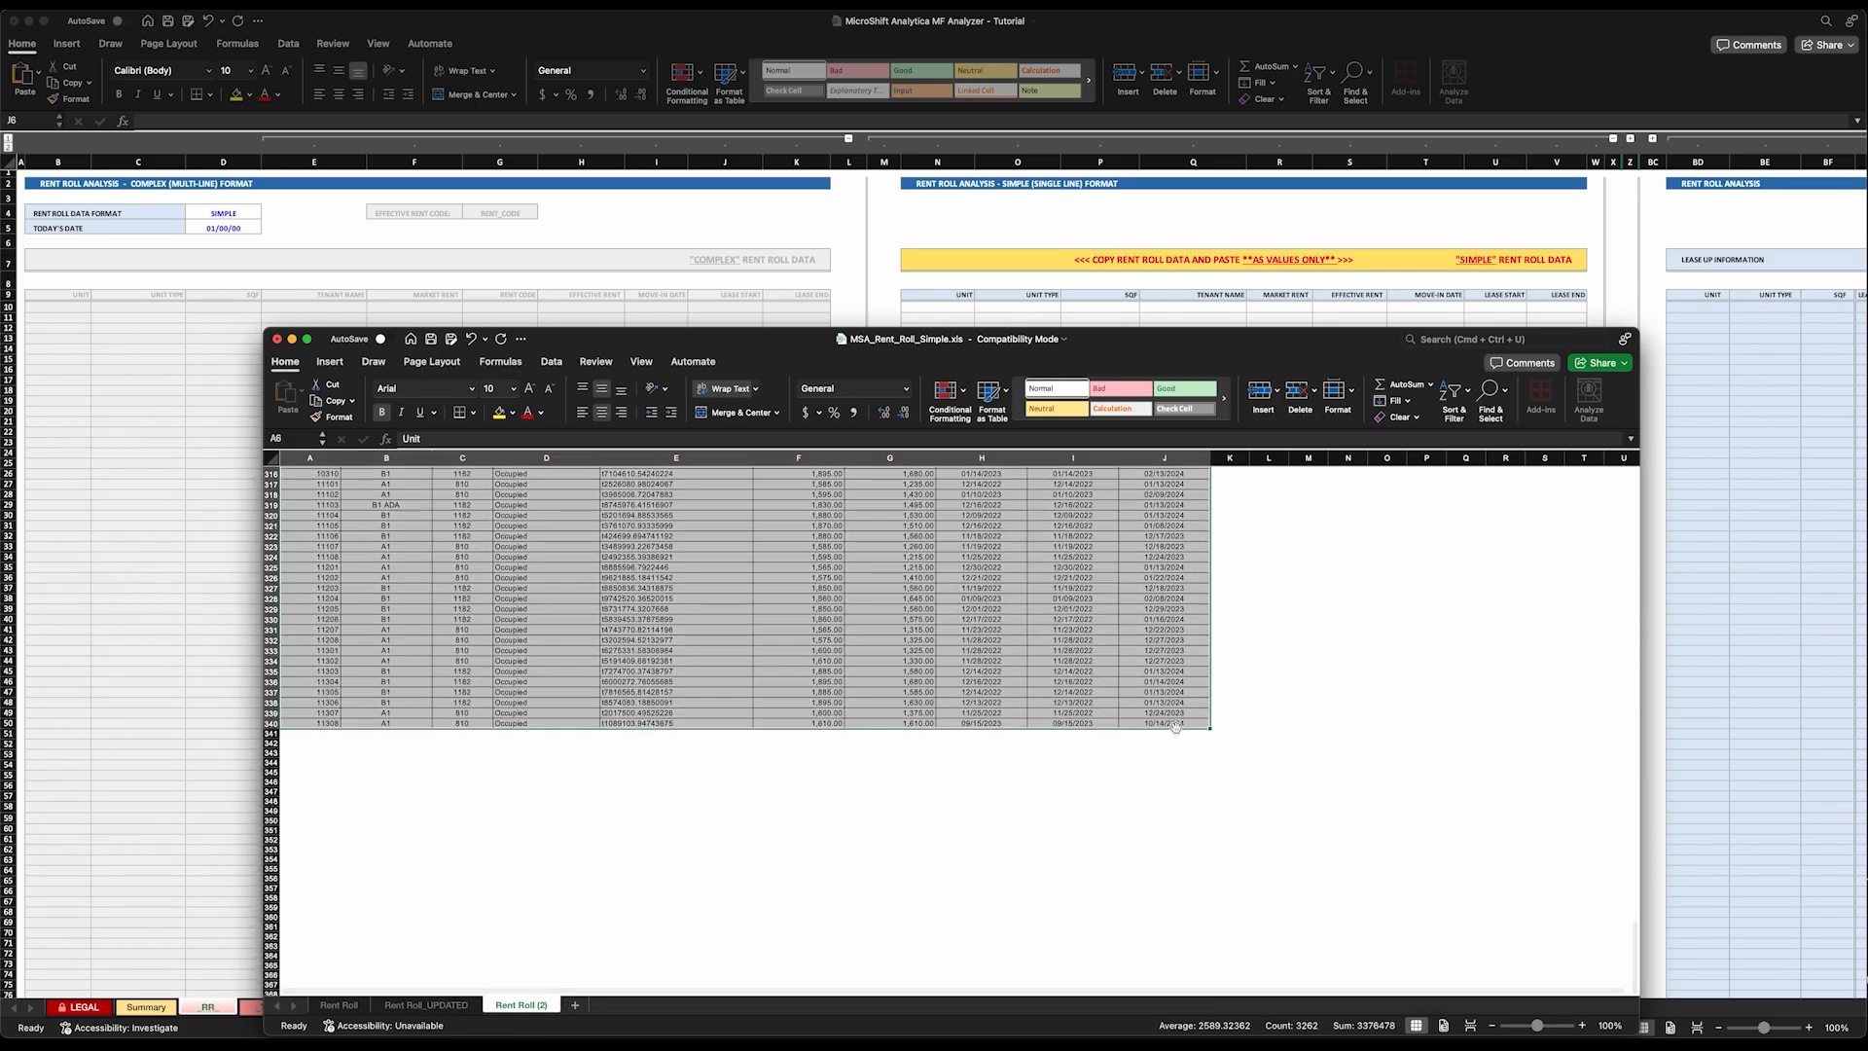
pyautogui.click(551, 363)
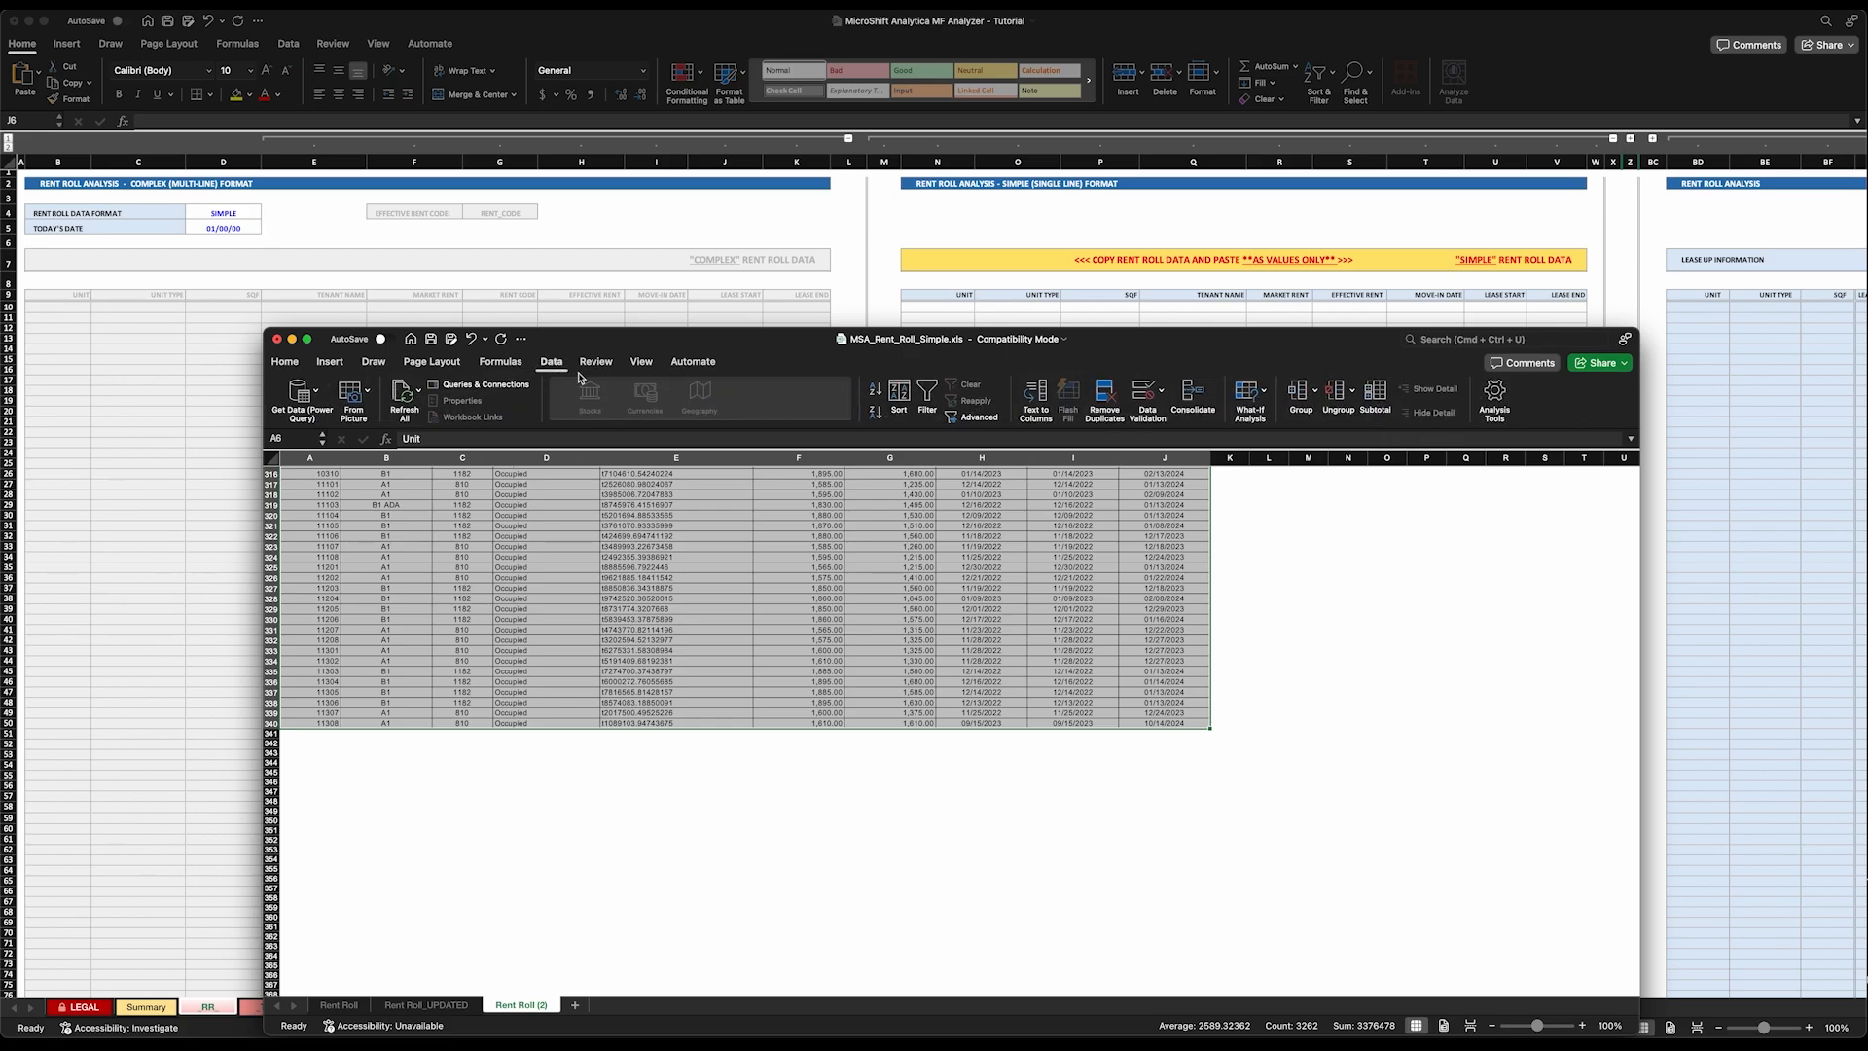
pyautogui.click(925, 399)
pyautogui.scroll(20, 779, 619)
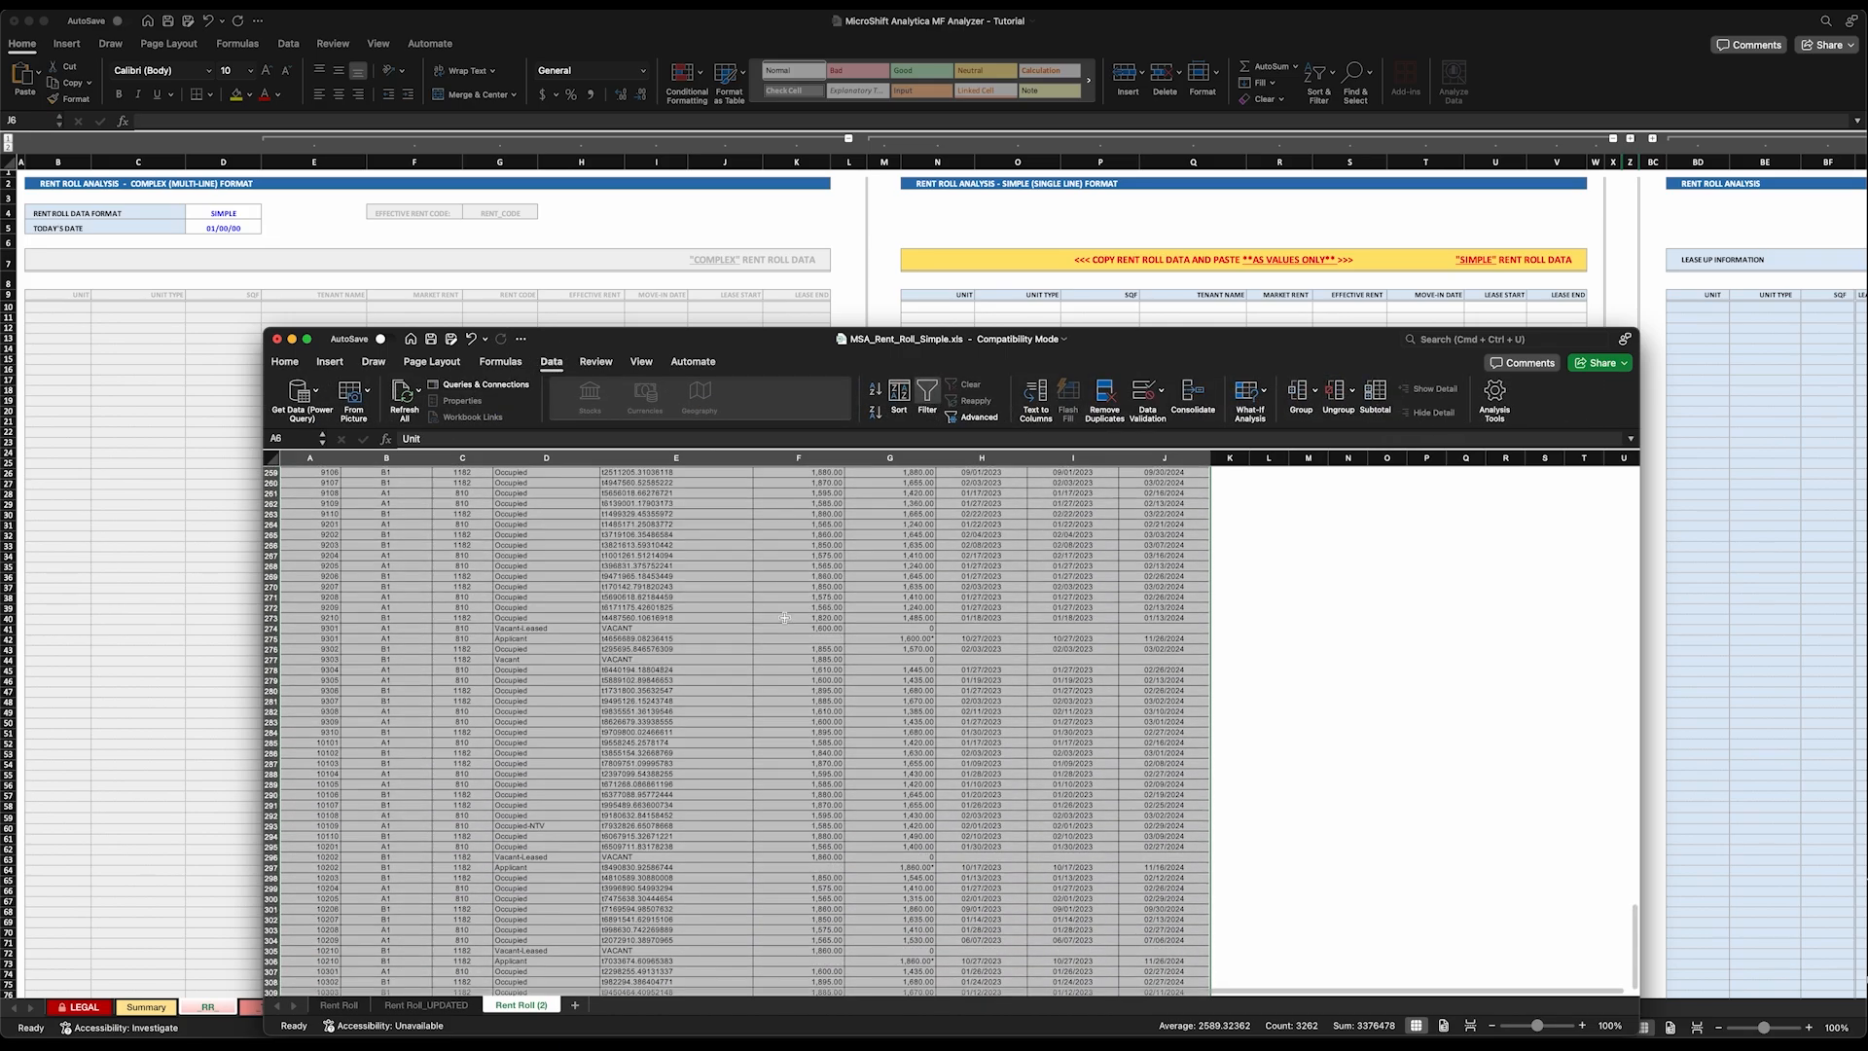
pyautogui.scroll(-1, 798, 618)
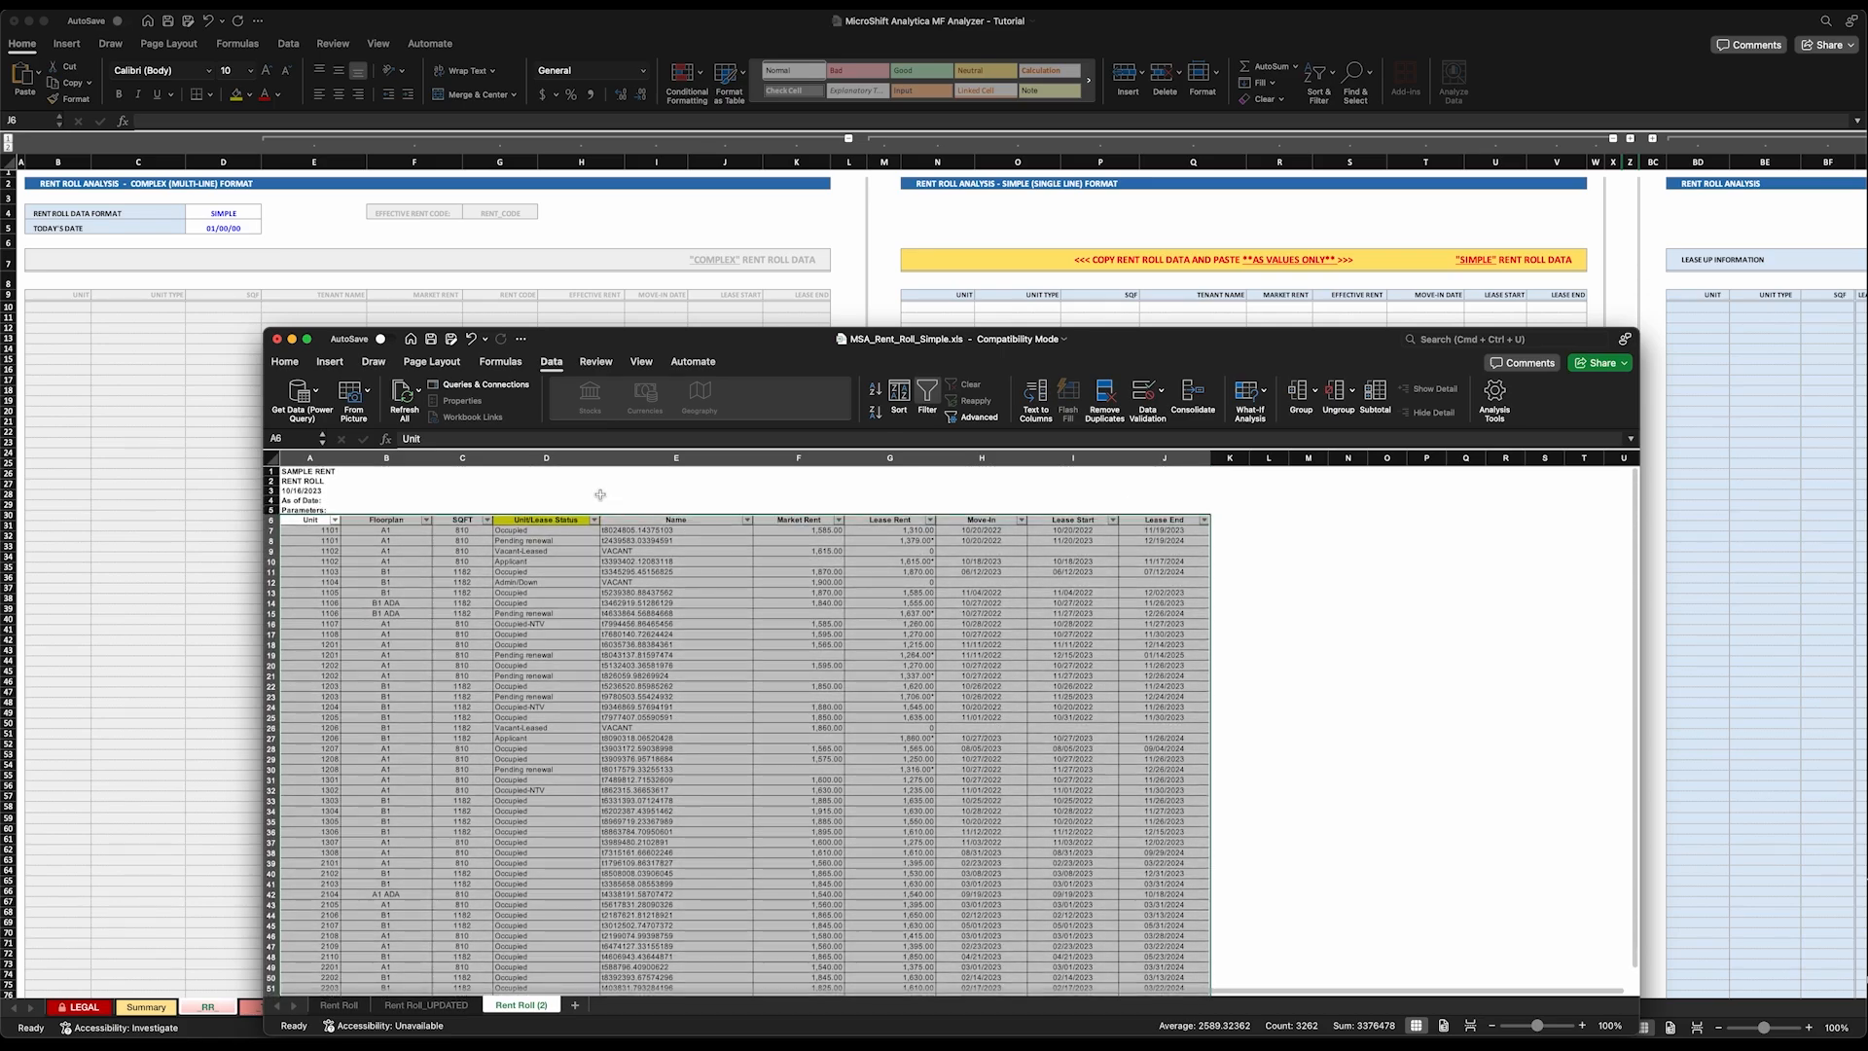
# Sort the rent roll by Unit/Lease Status in ascending order.
pyautogui.click(398, 510)
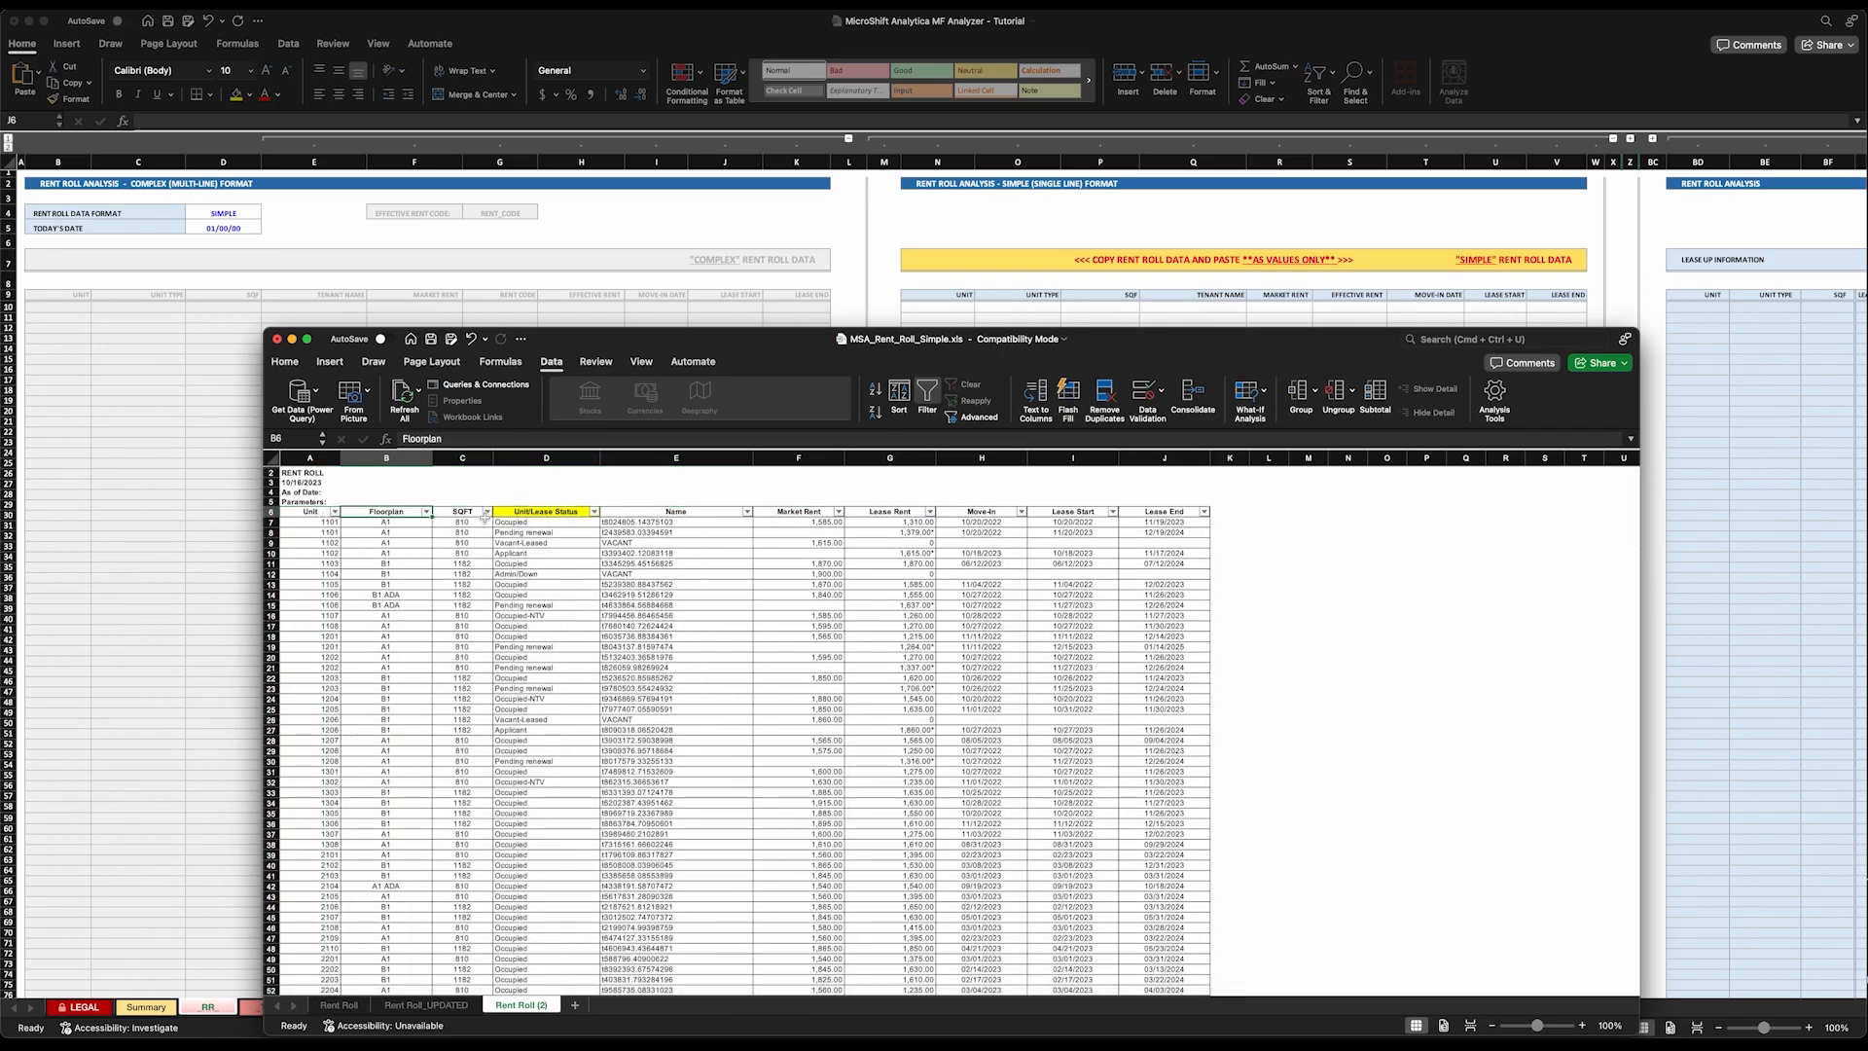
pyautogui.click(594, 512)
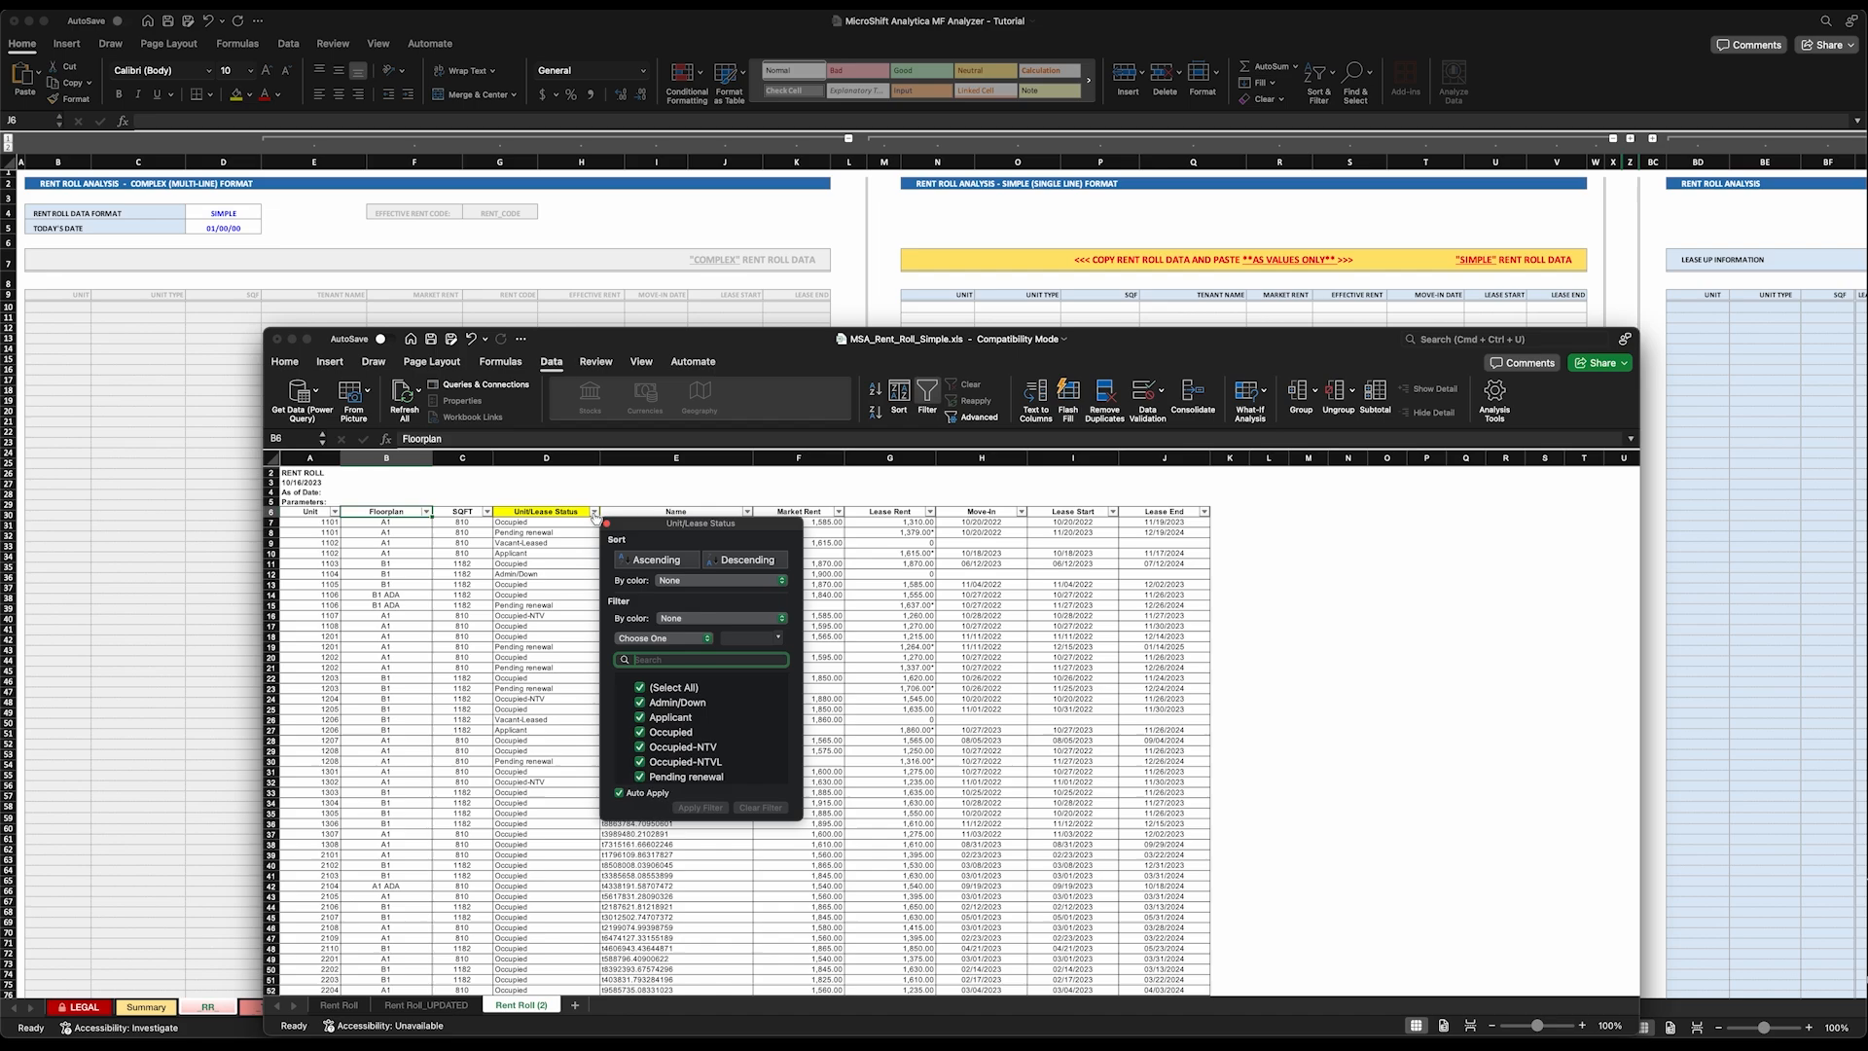
pyautogui.click(649, 562)
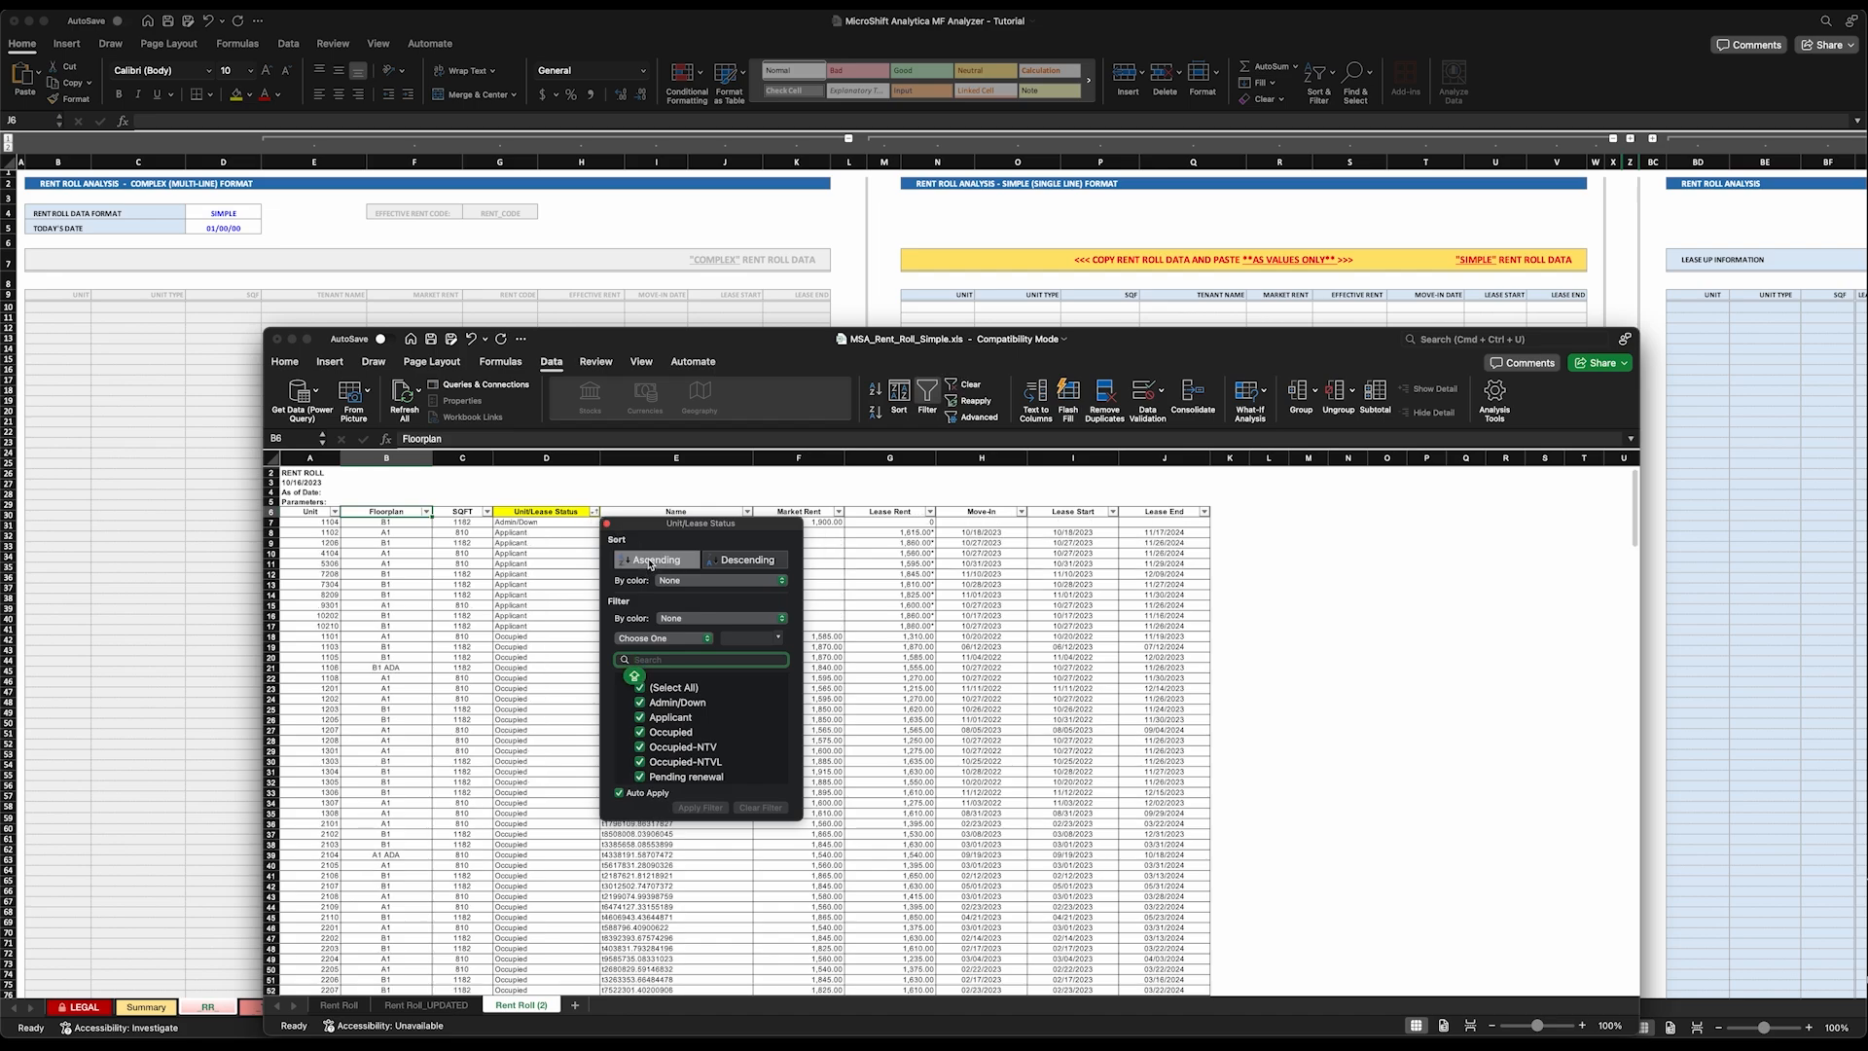
pyautogui.click(607, 524)
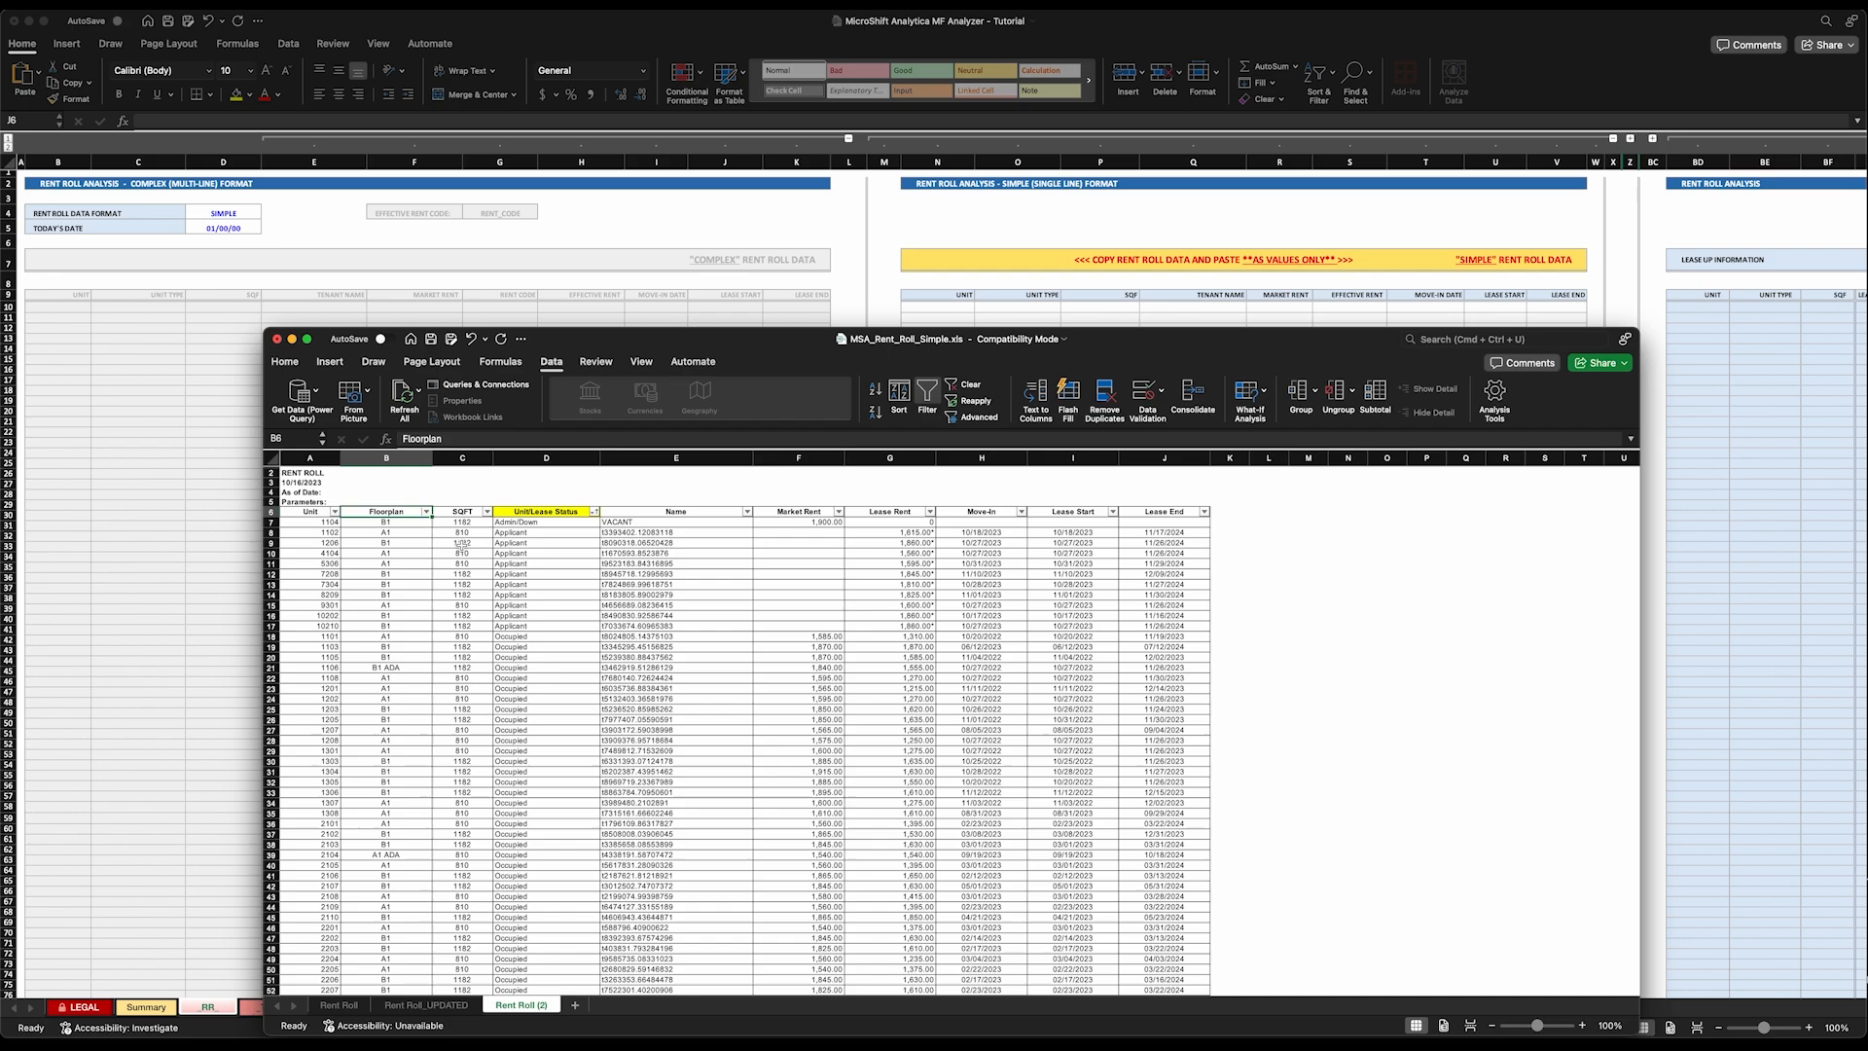
# Delete all rows with the Applicant status, rows 8 through 17.
pyautogui.click(271, 533)
pyautogui.moveTo(271, 538); pyautogui.dragTo(269, 626)
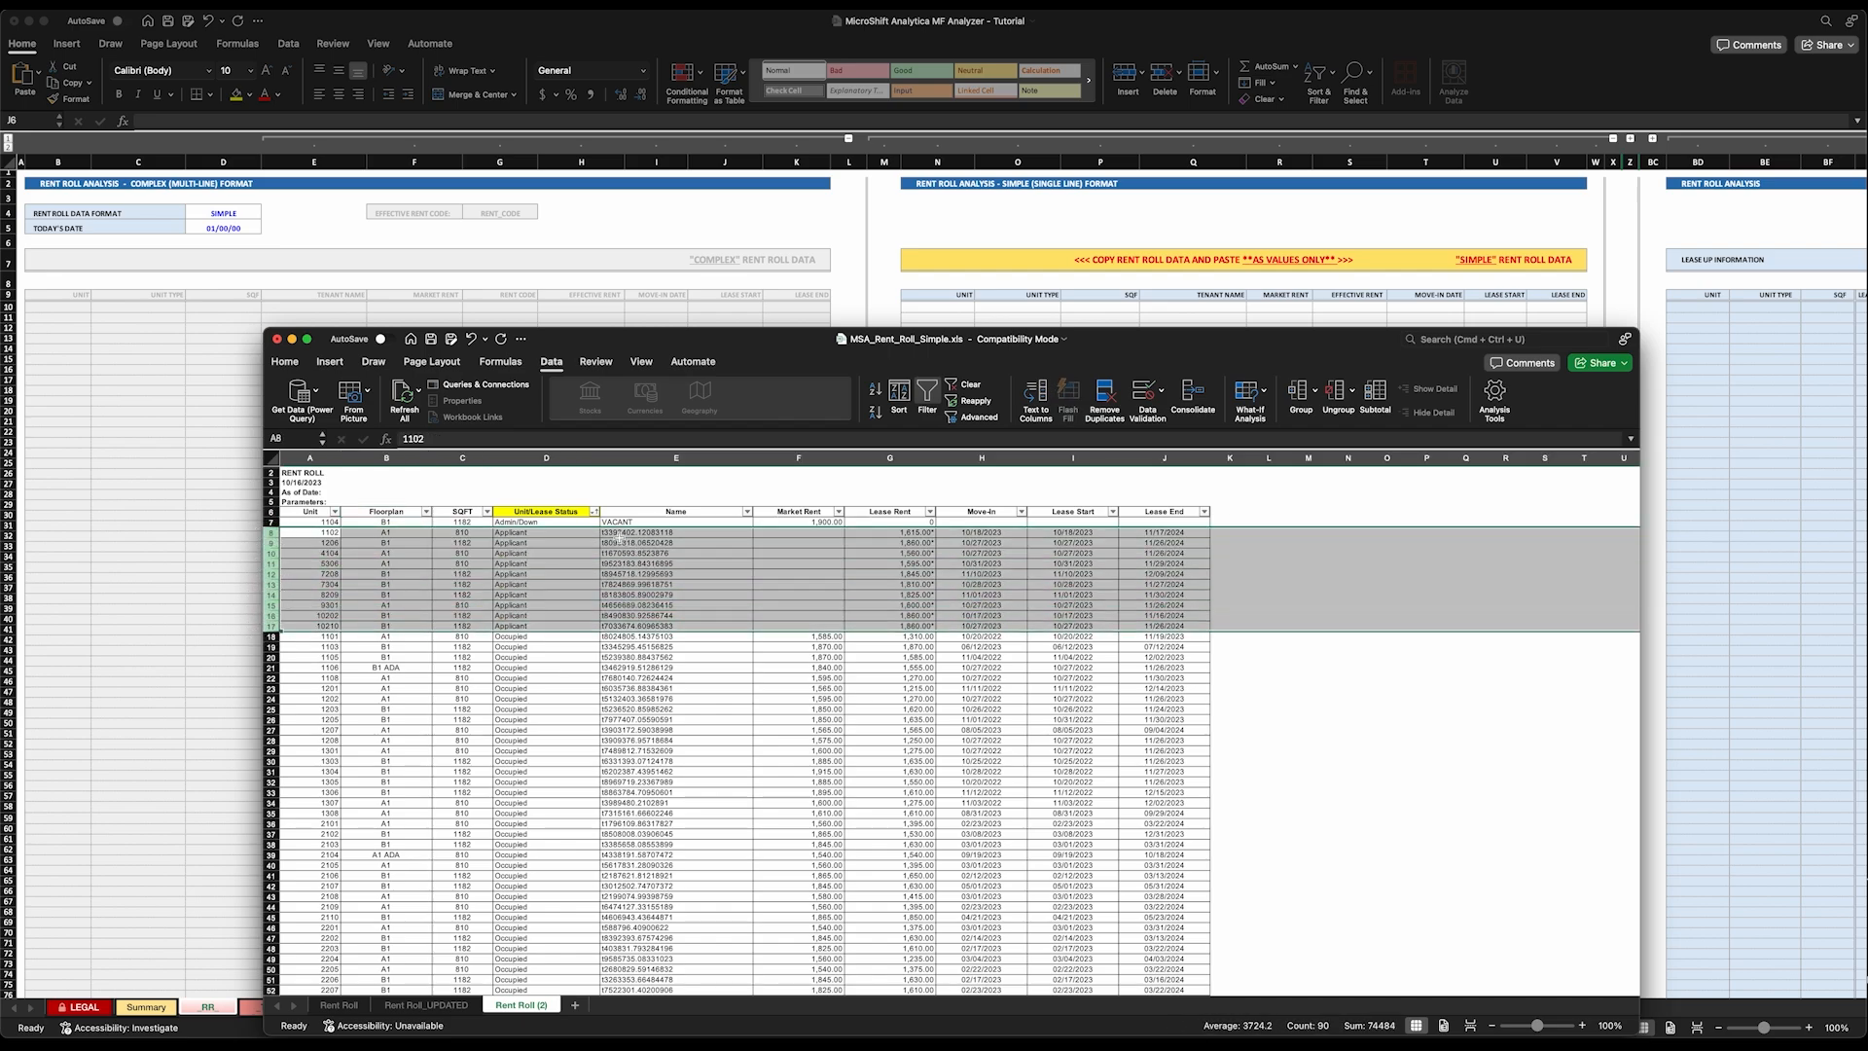
pyautogui.rightClick(270, 573)
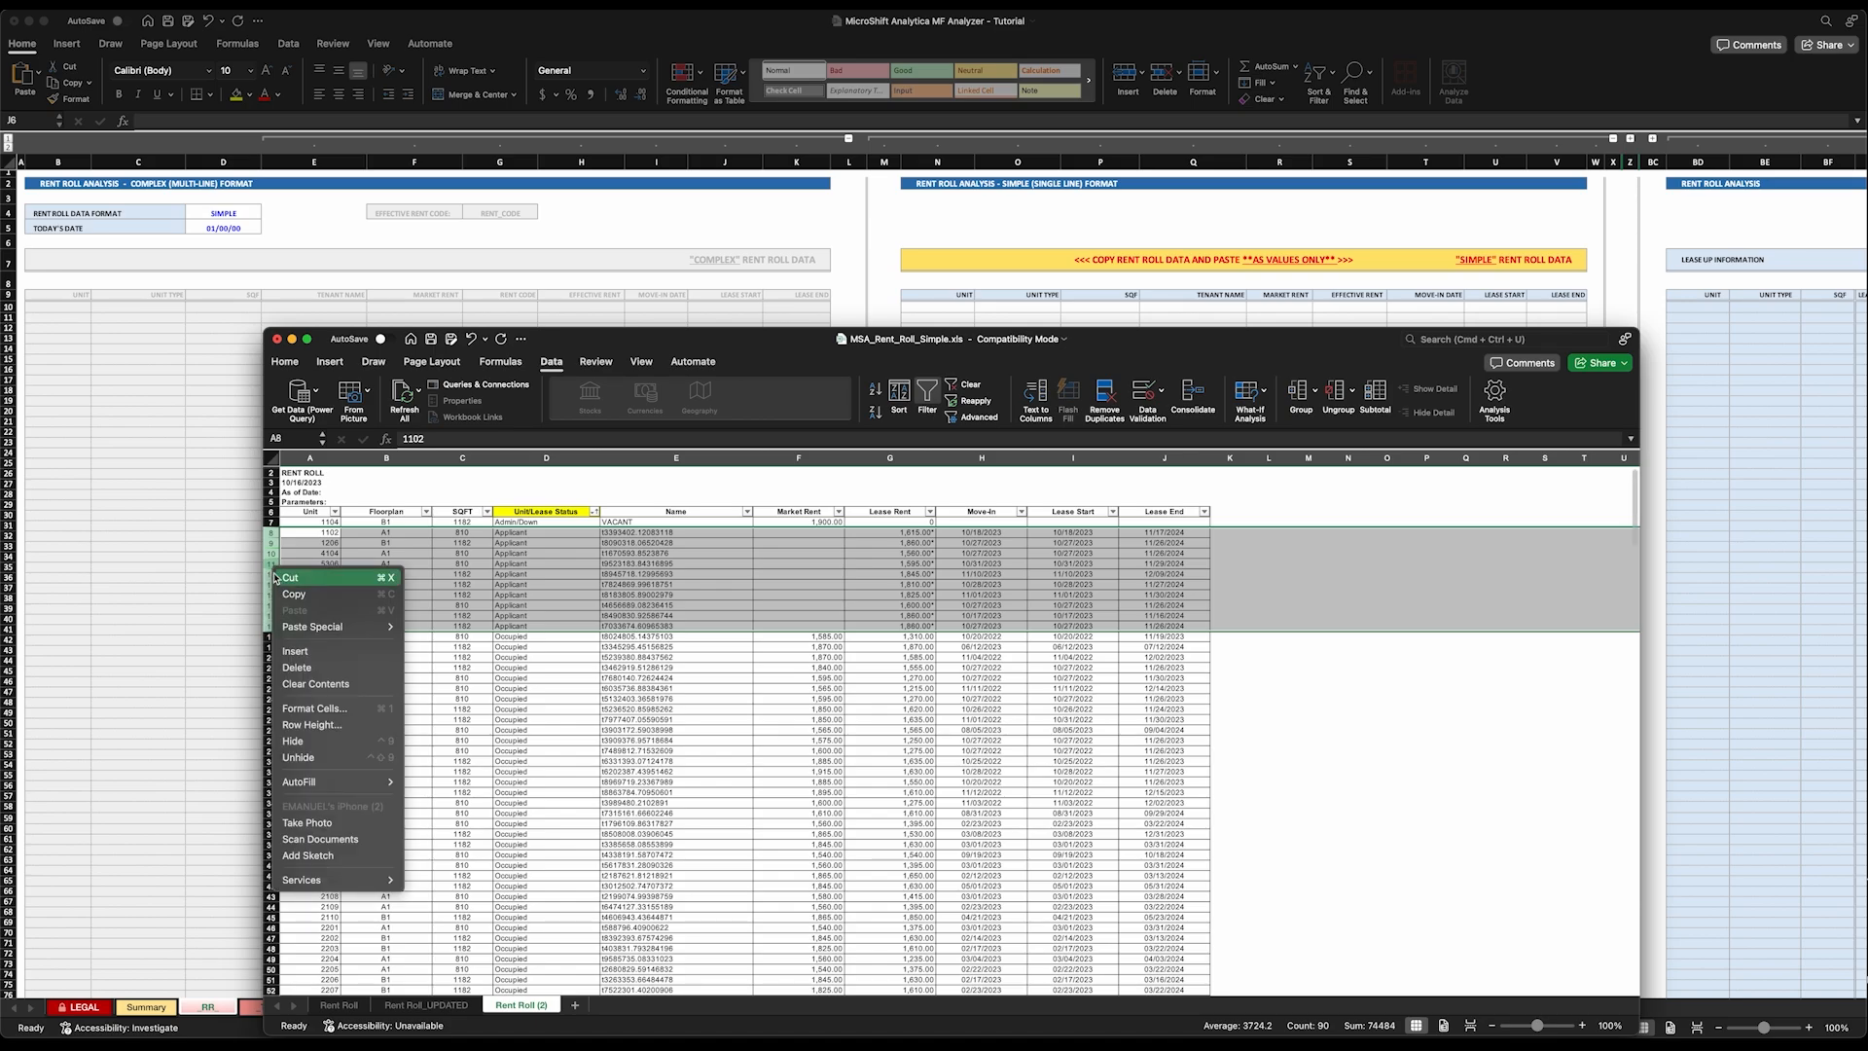
pyautogui.click(300, 668)
# Find the rows with the Pending renewal status and delete them, rows 302 through 307.
pyautogui.scroll(-10, 458, 654)
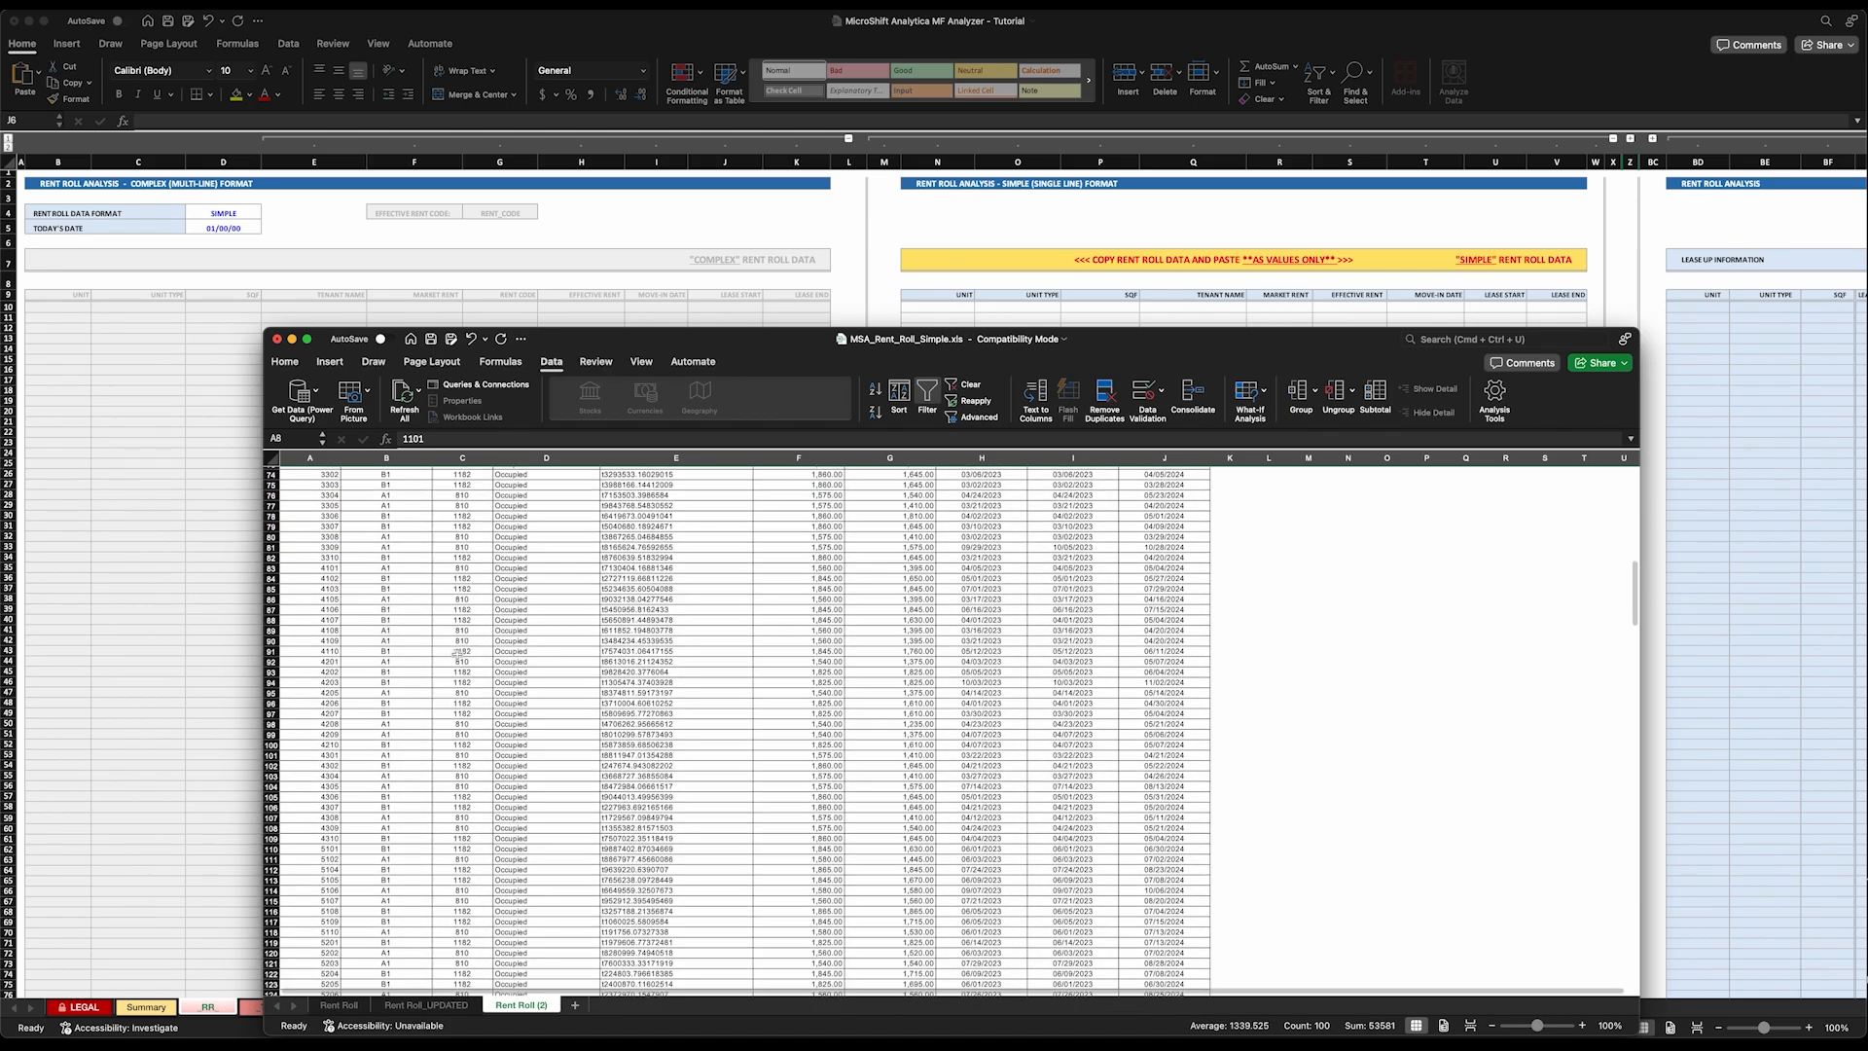
pyautogui.scroll(-15, 458, 654)
pyautogui.scroll(-10, 474, 647)
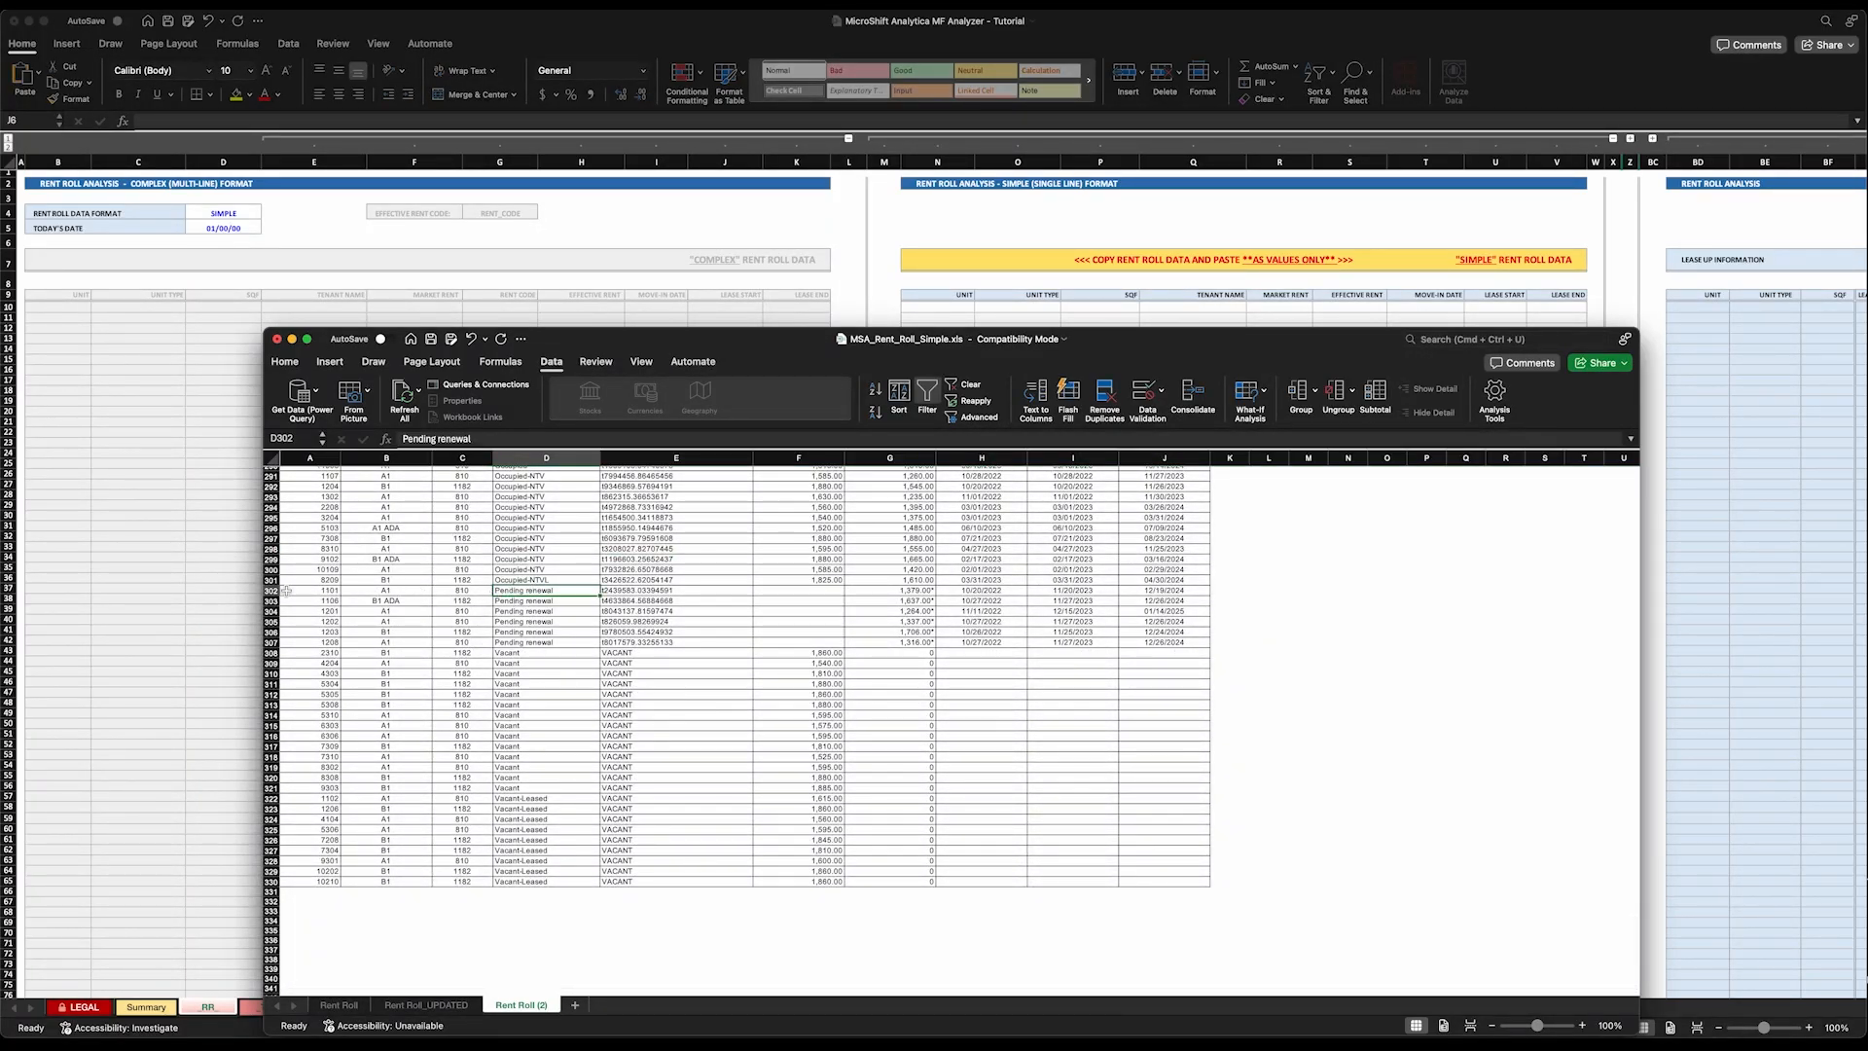
pyautogui.moveTo(271, 590); pyautogui.dragTo(271, 642)
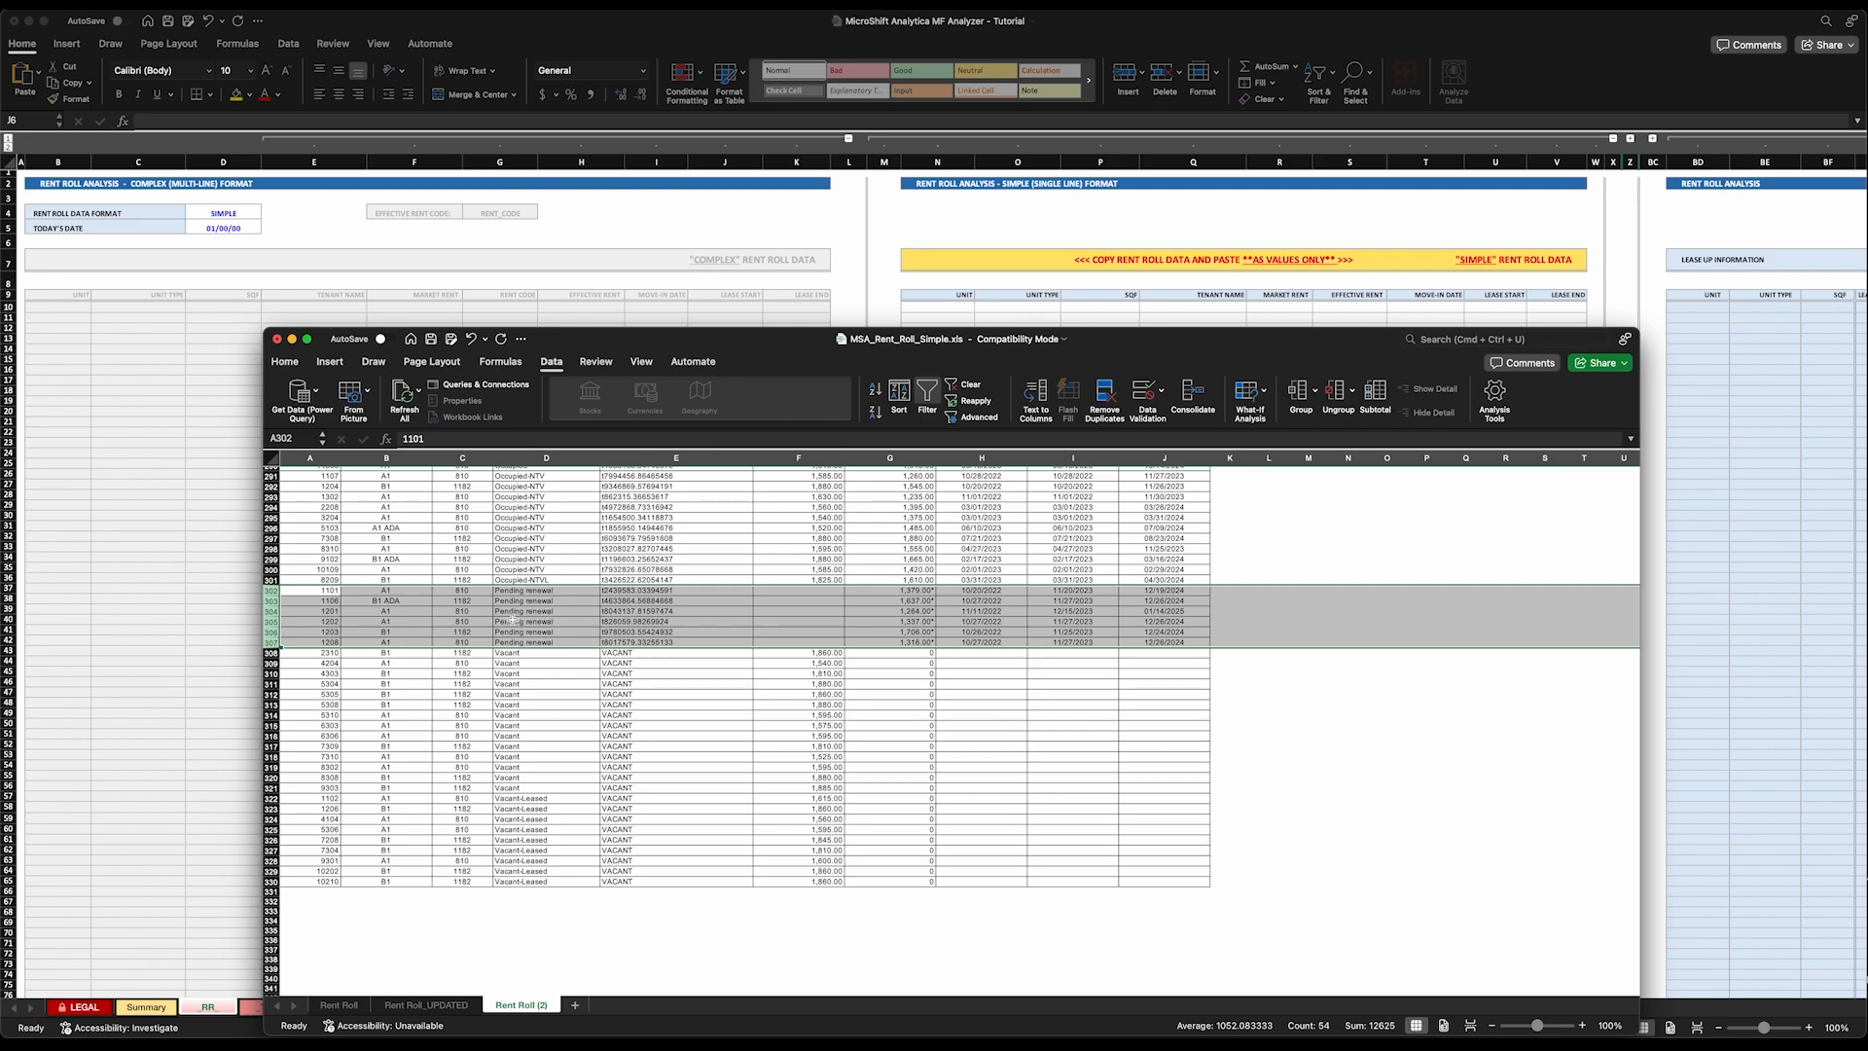
pyautogui.rightClick(268, 611)
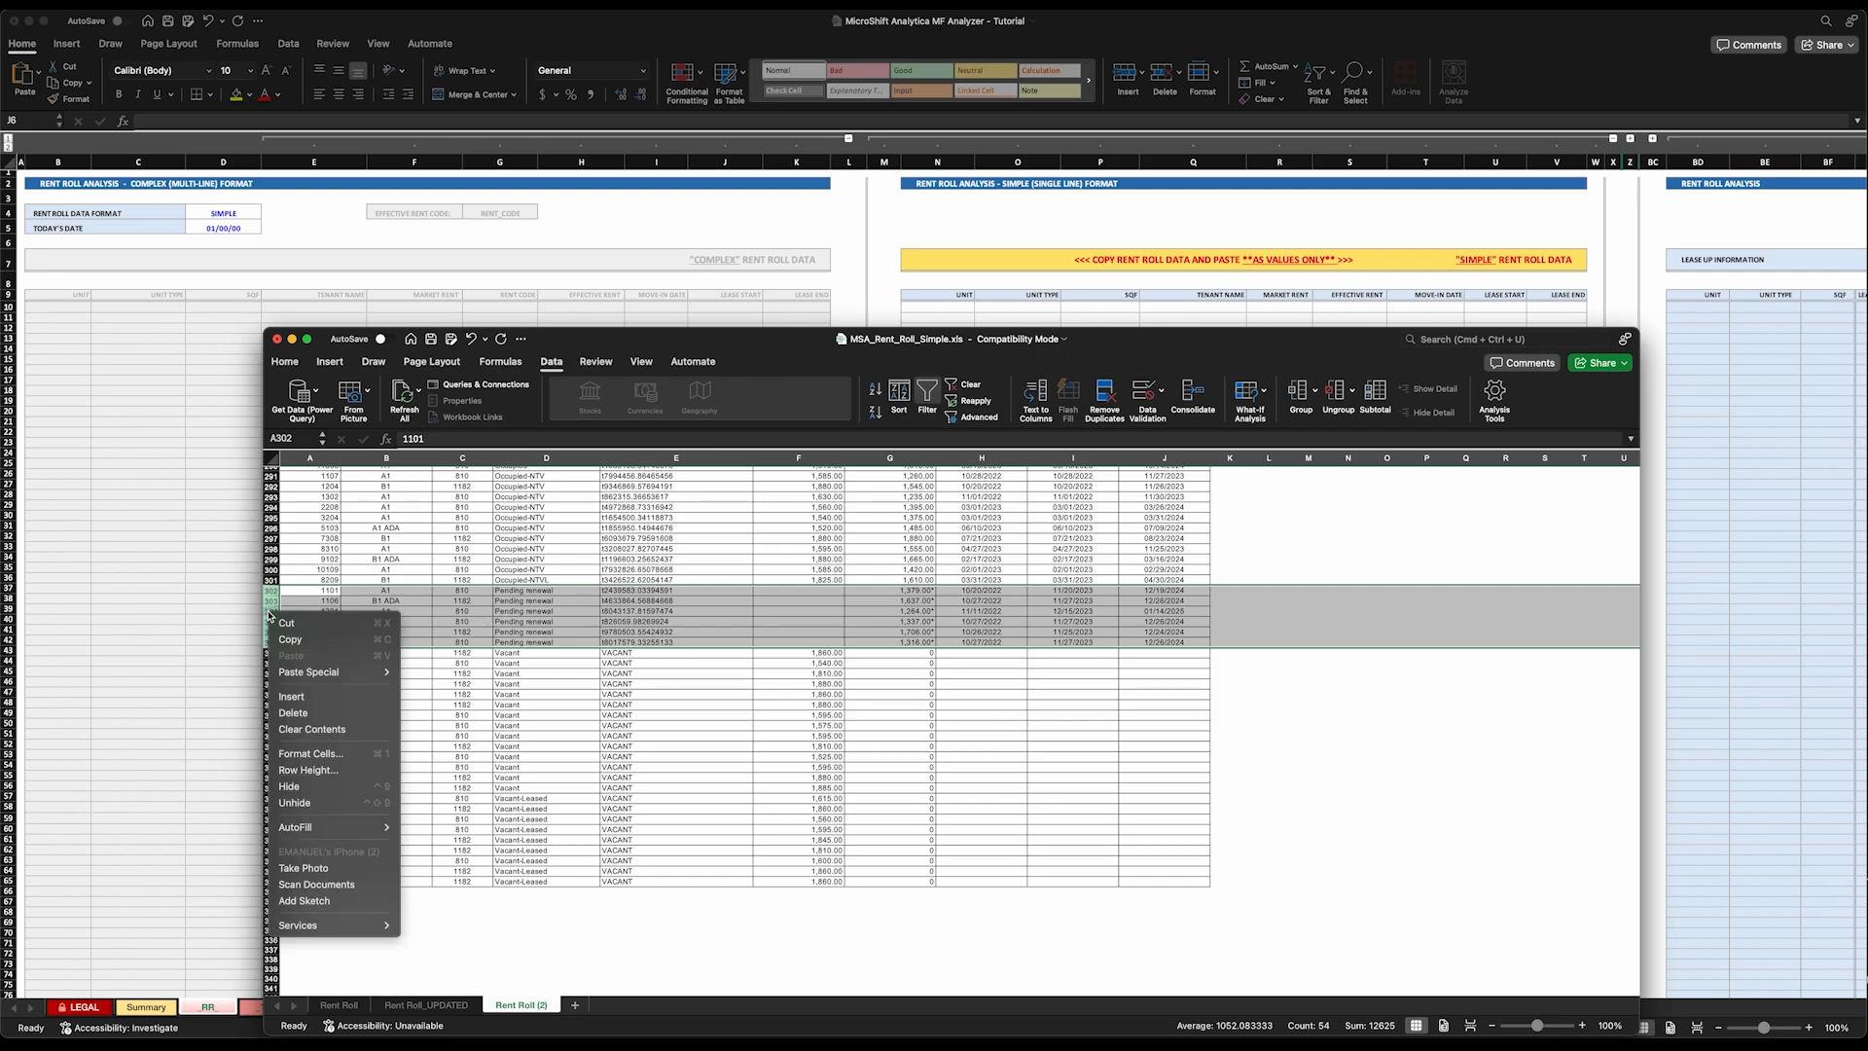
pyautogui.click(316, 712)
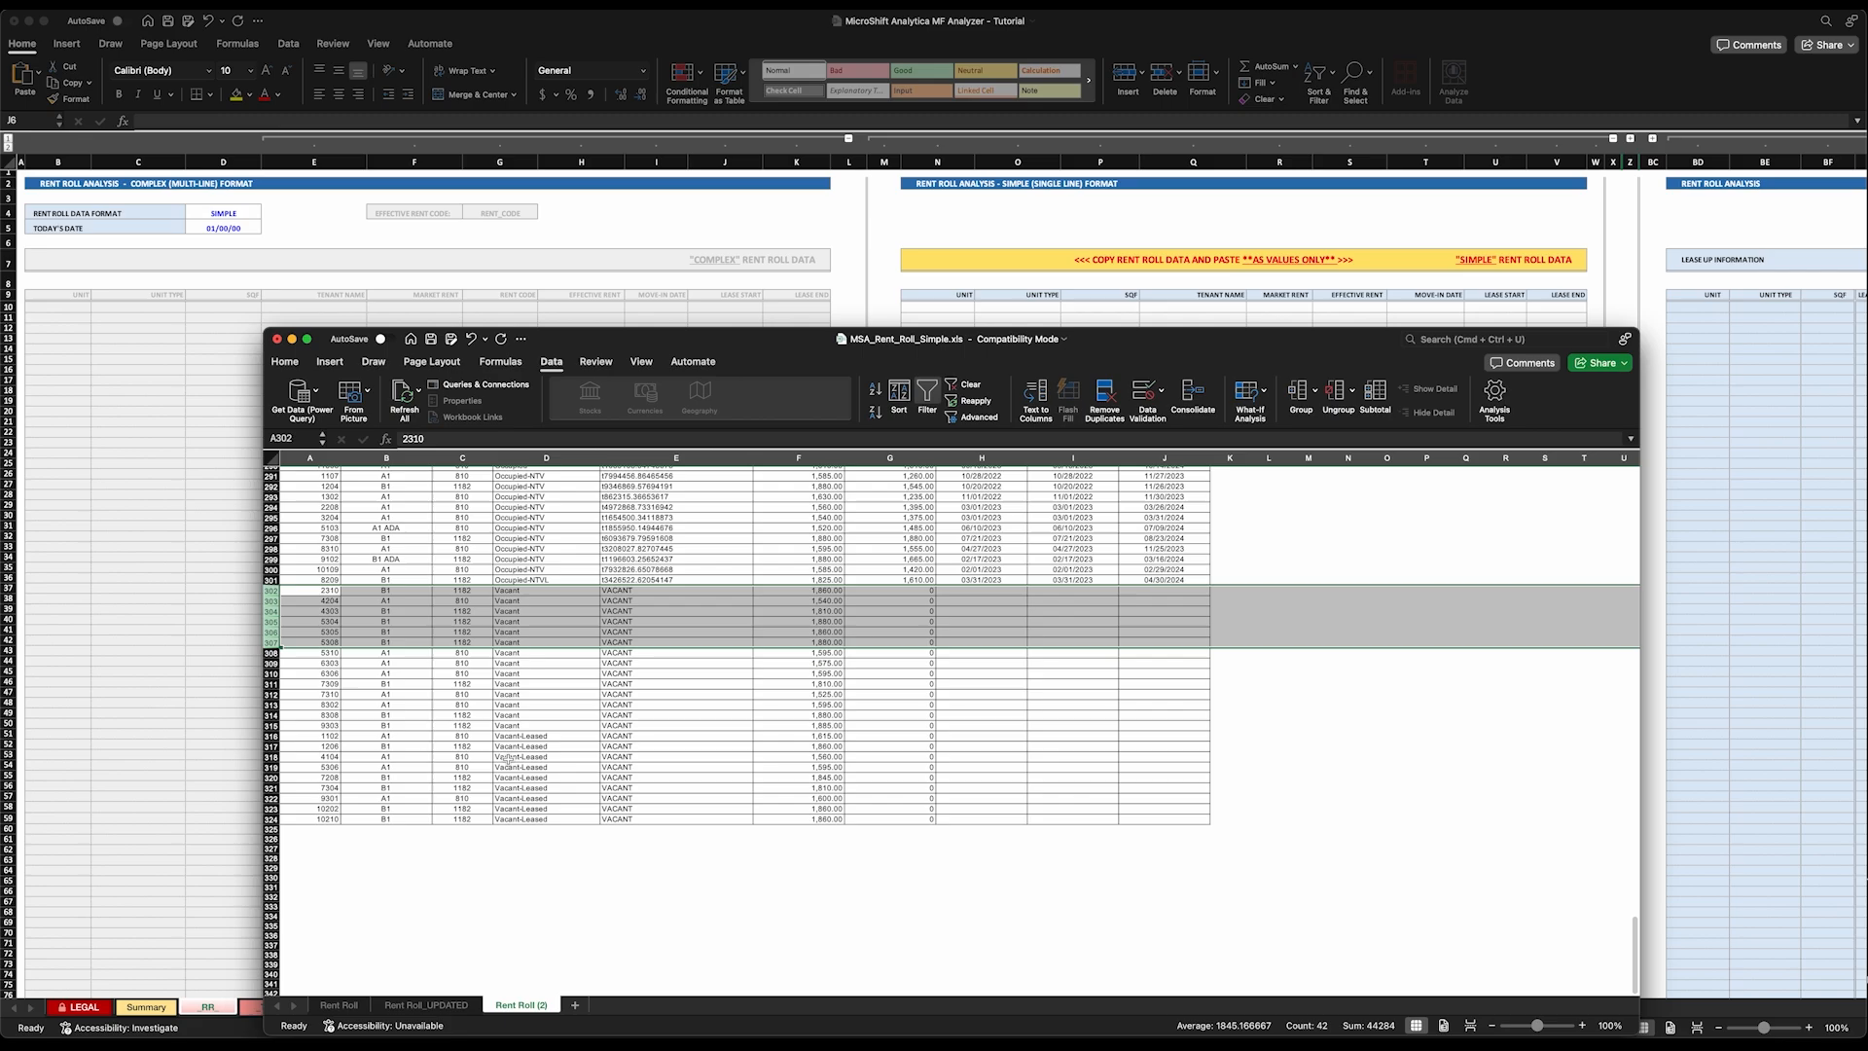
# Remove the filters from the rent roll's header row.
pyautogui.scroll(10, 605, 632)
pyautogui.scroll(20, 605, 632)
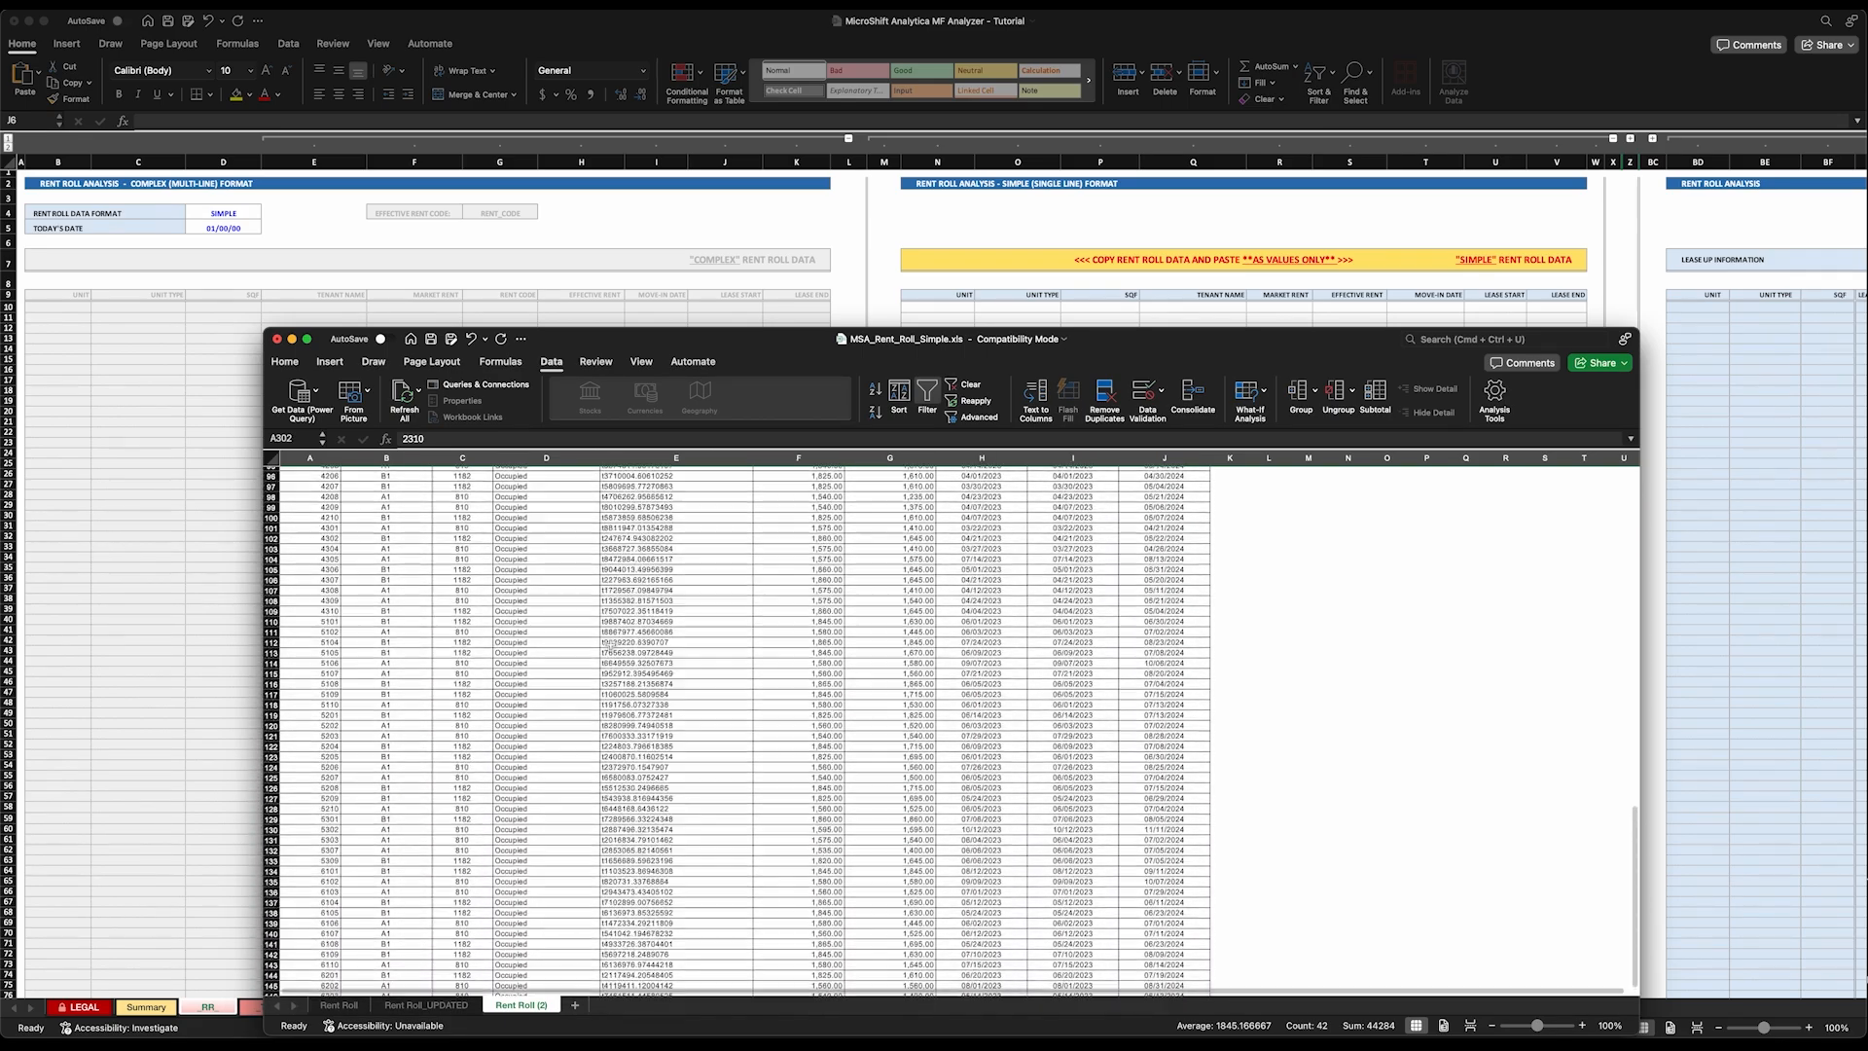
pyautogui.click(532, 509)
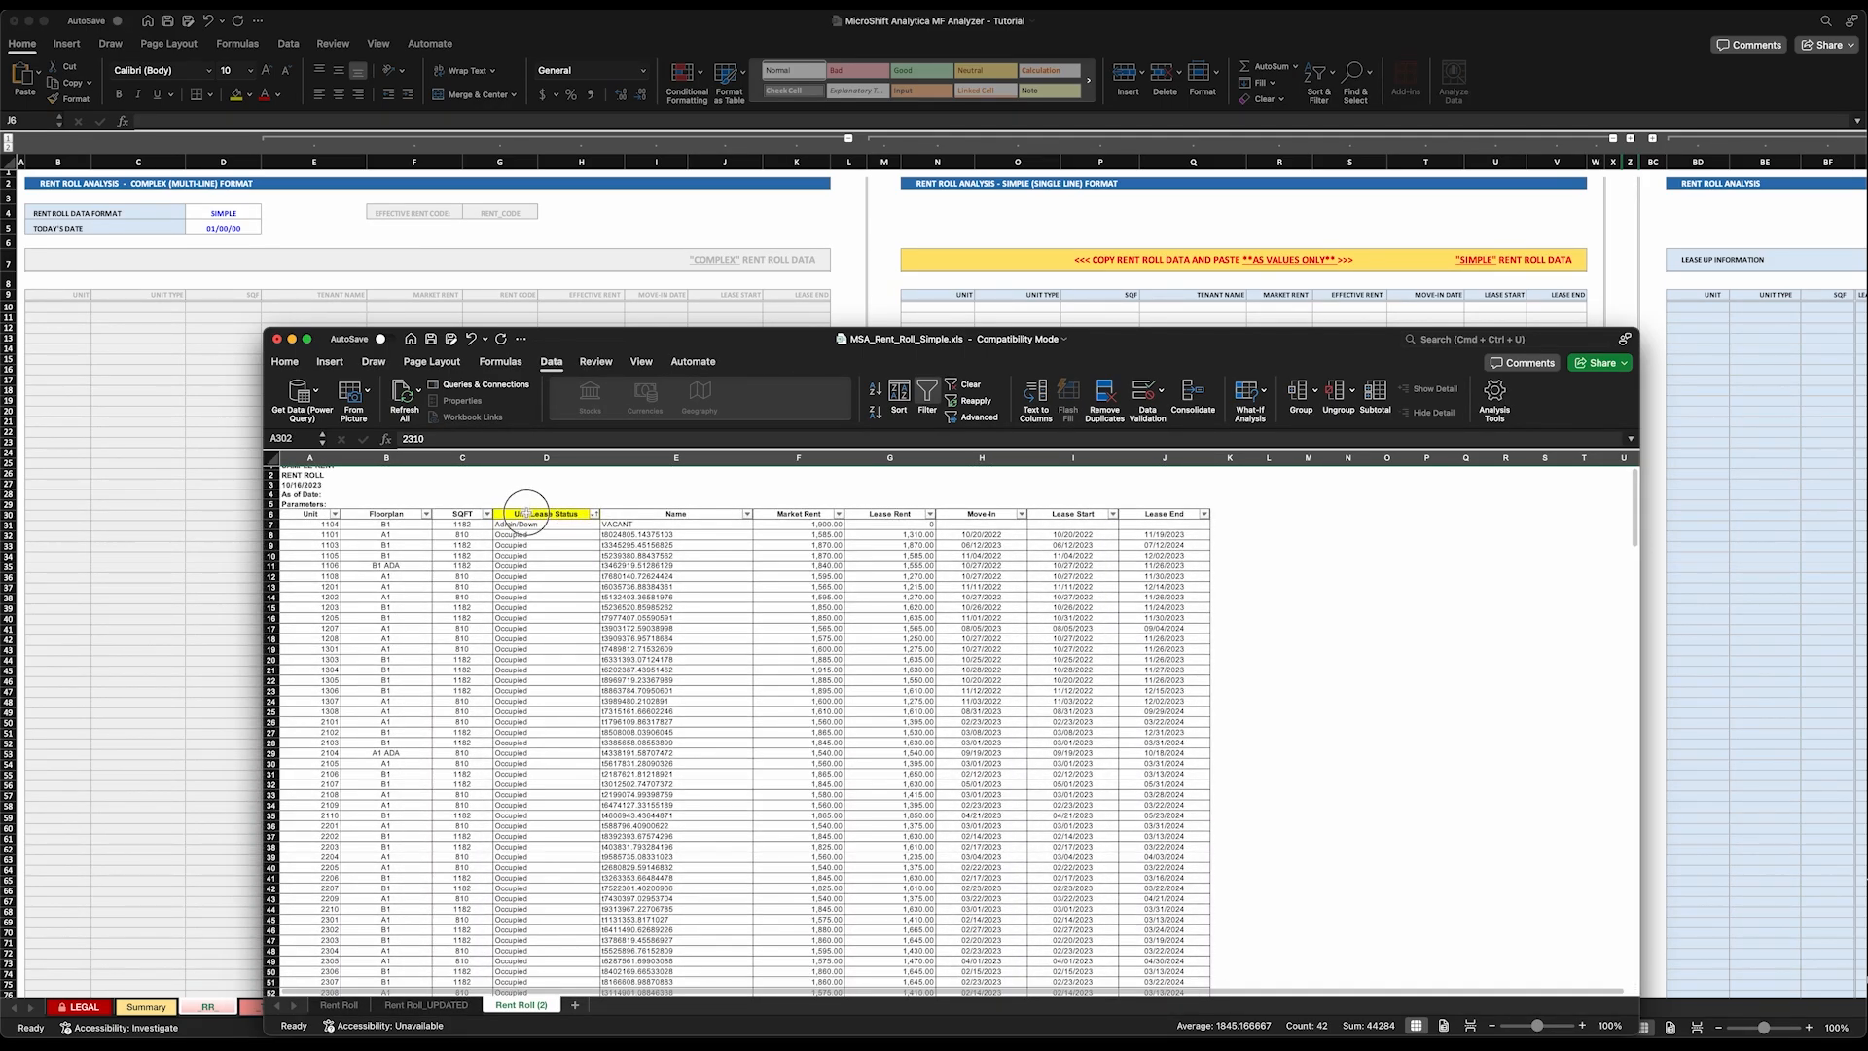
pyautogui.click(927, 394)
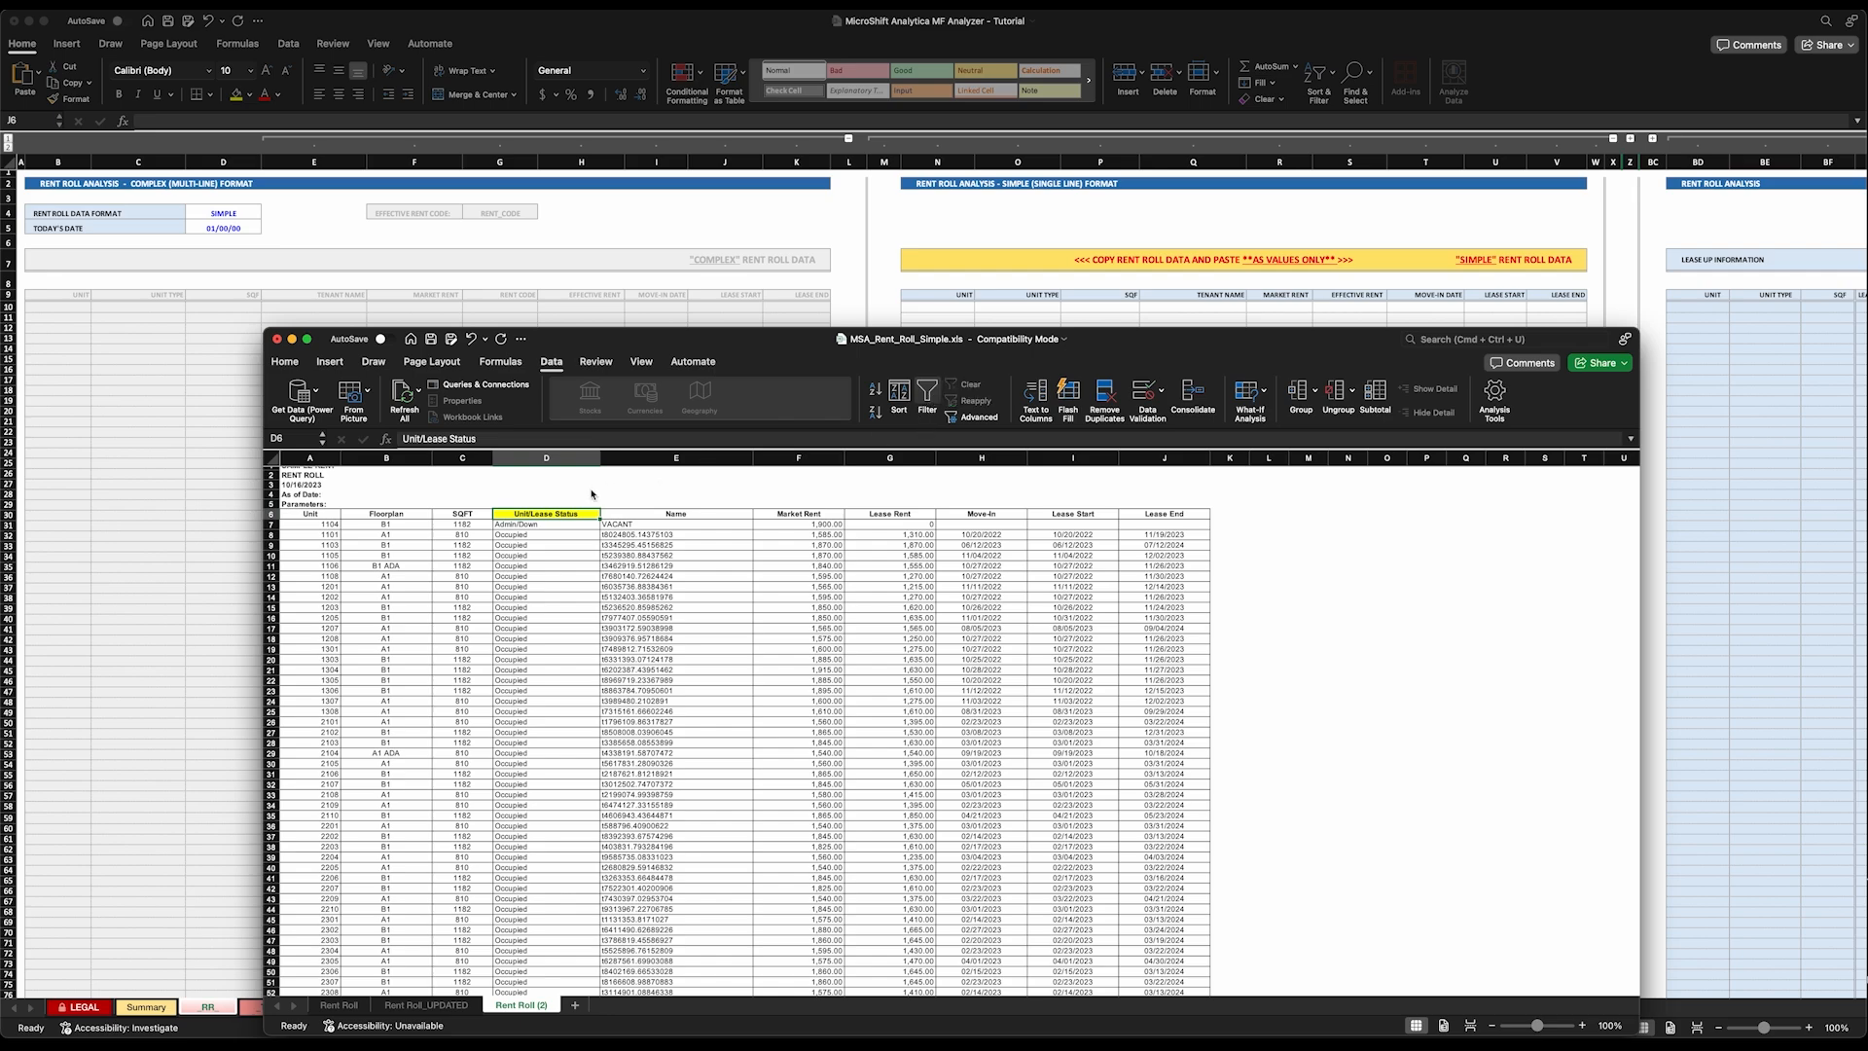
# Delete the Unit/Lease Status column.
pyautogui.click(520, 459)
pyautogui.rightClick(533, 461)
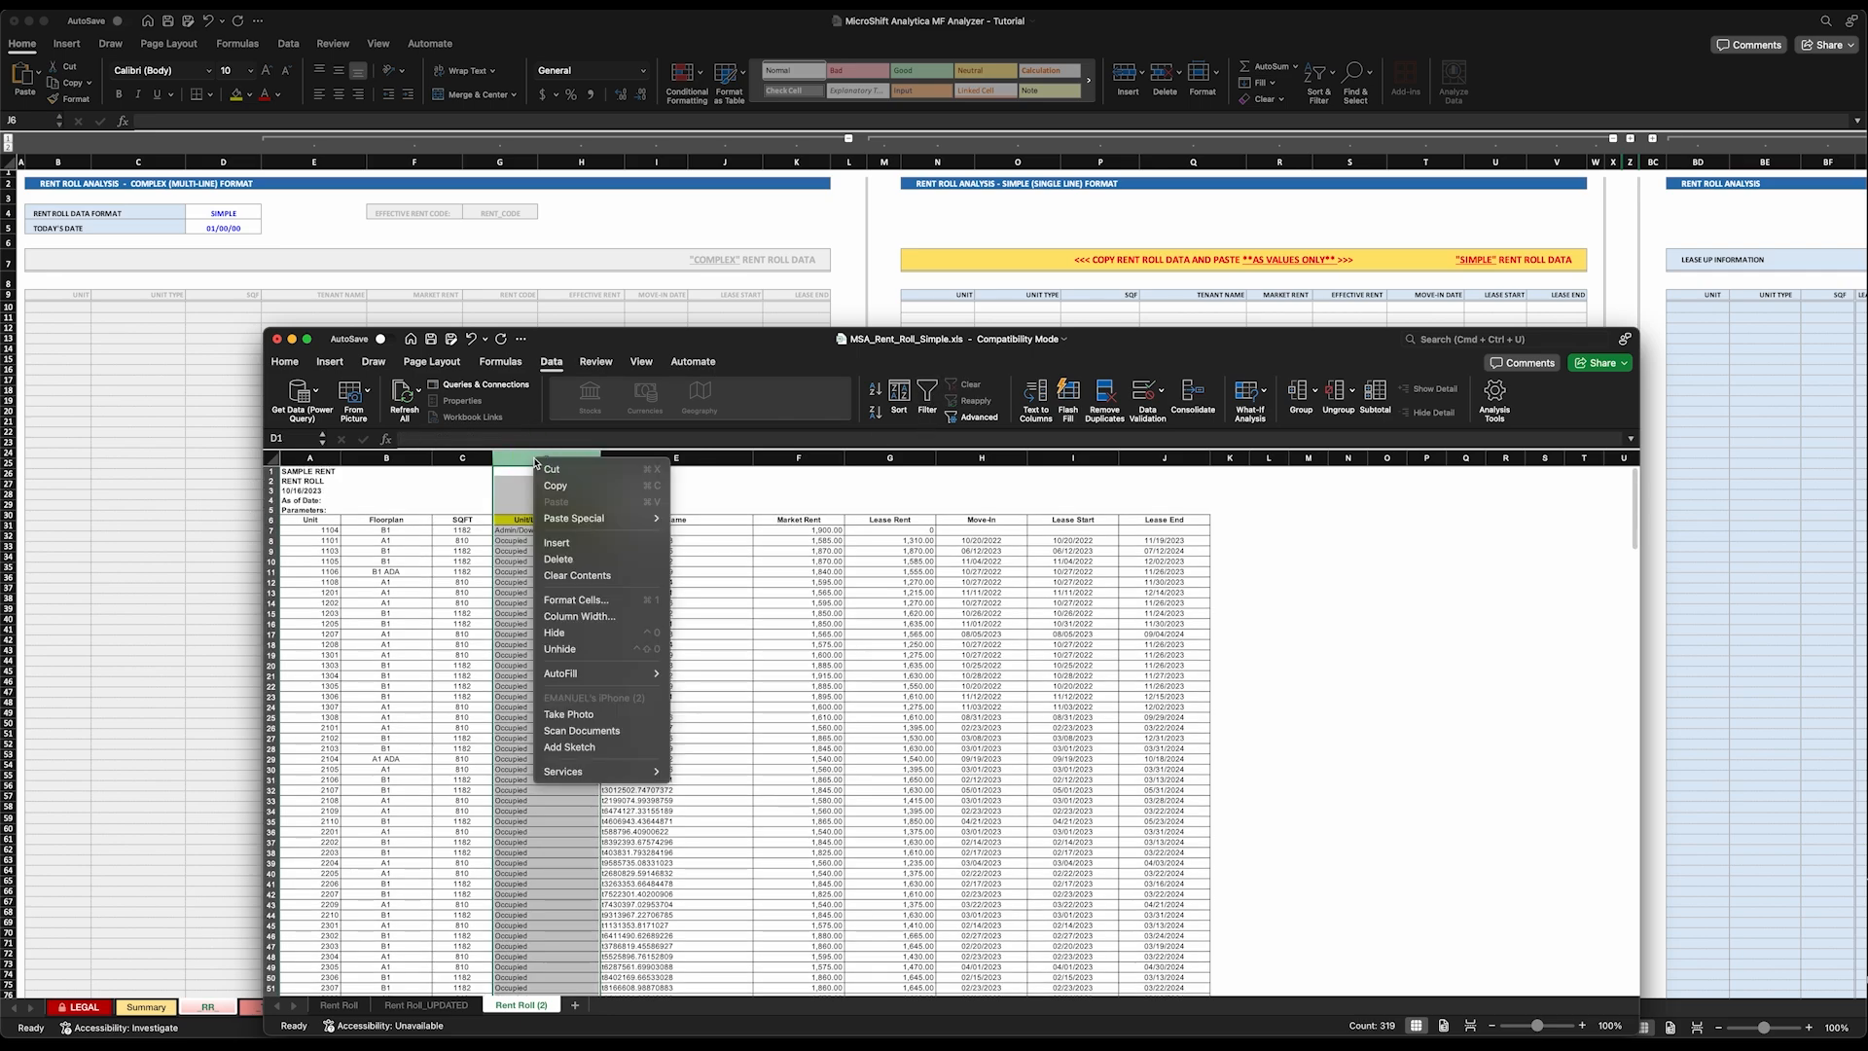
pyautogui.click(558, 561)
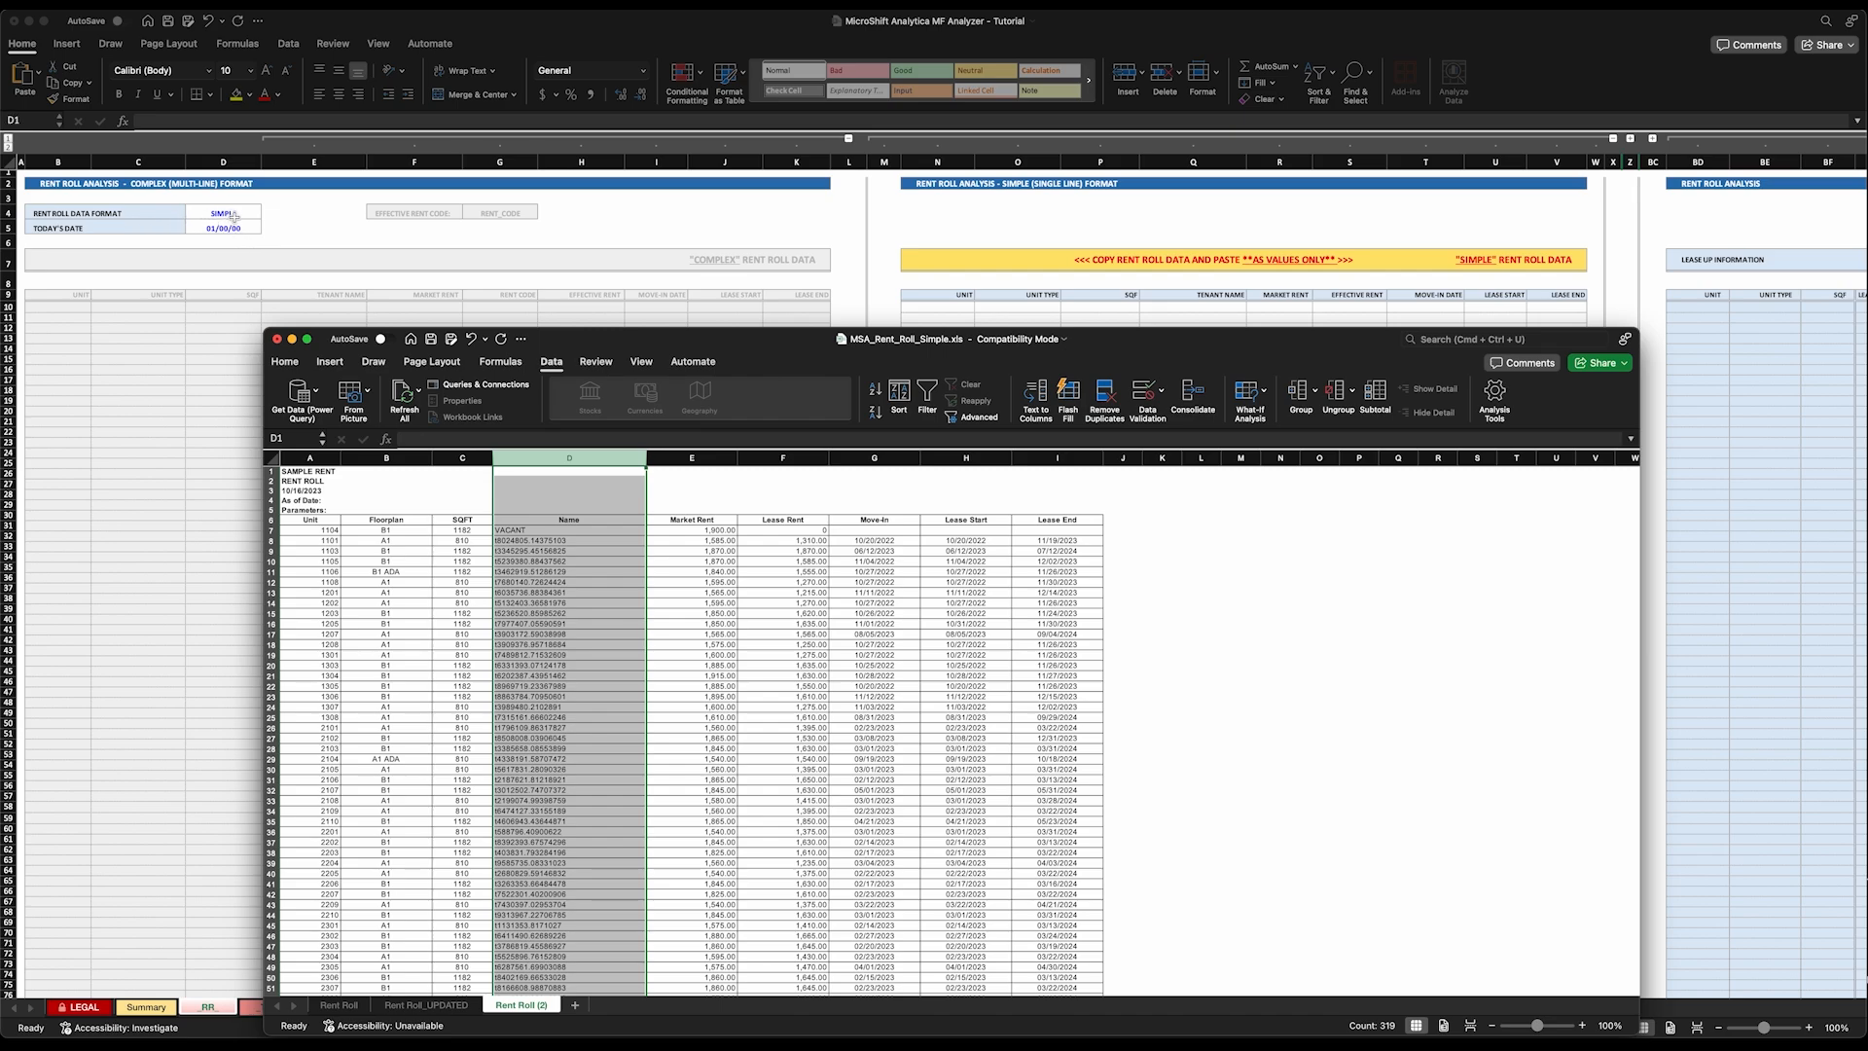
# Copy the cleaned rent roll data from A7 through I324, leaving out the title and header rows.
pyautogui.click(321, 530)
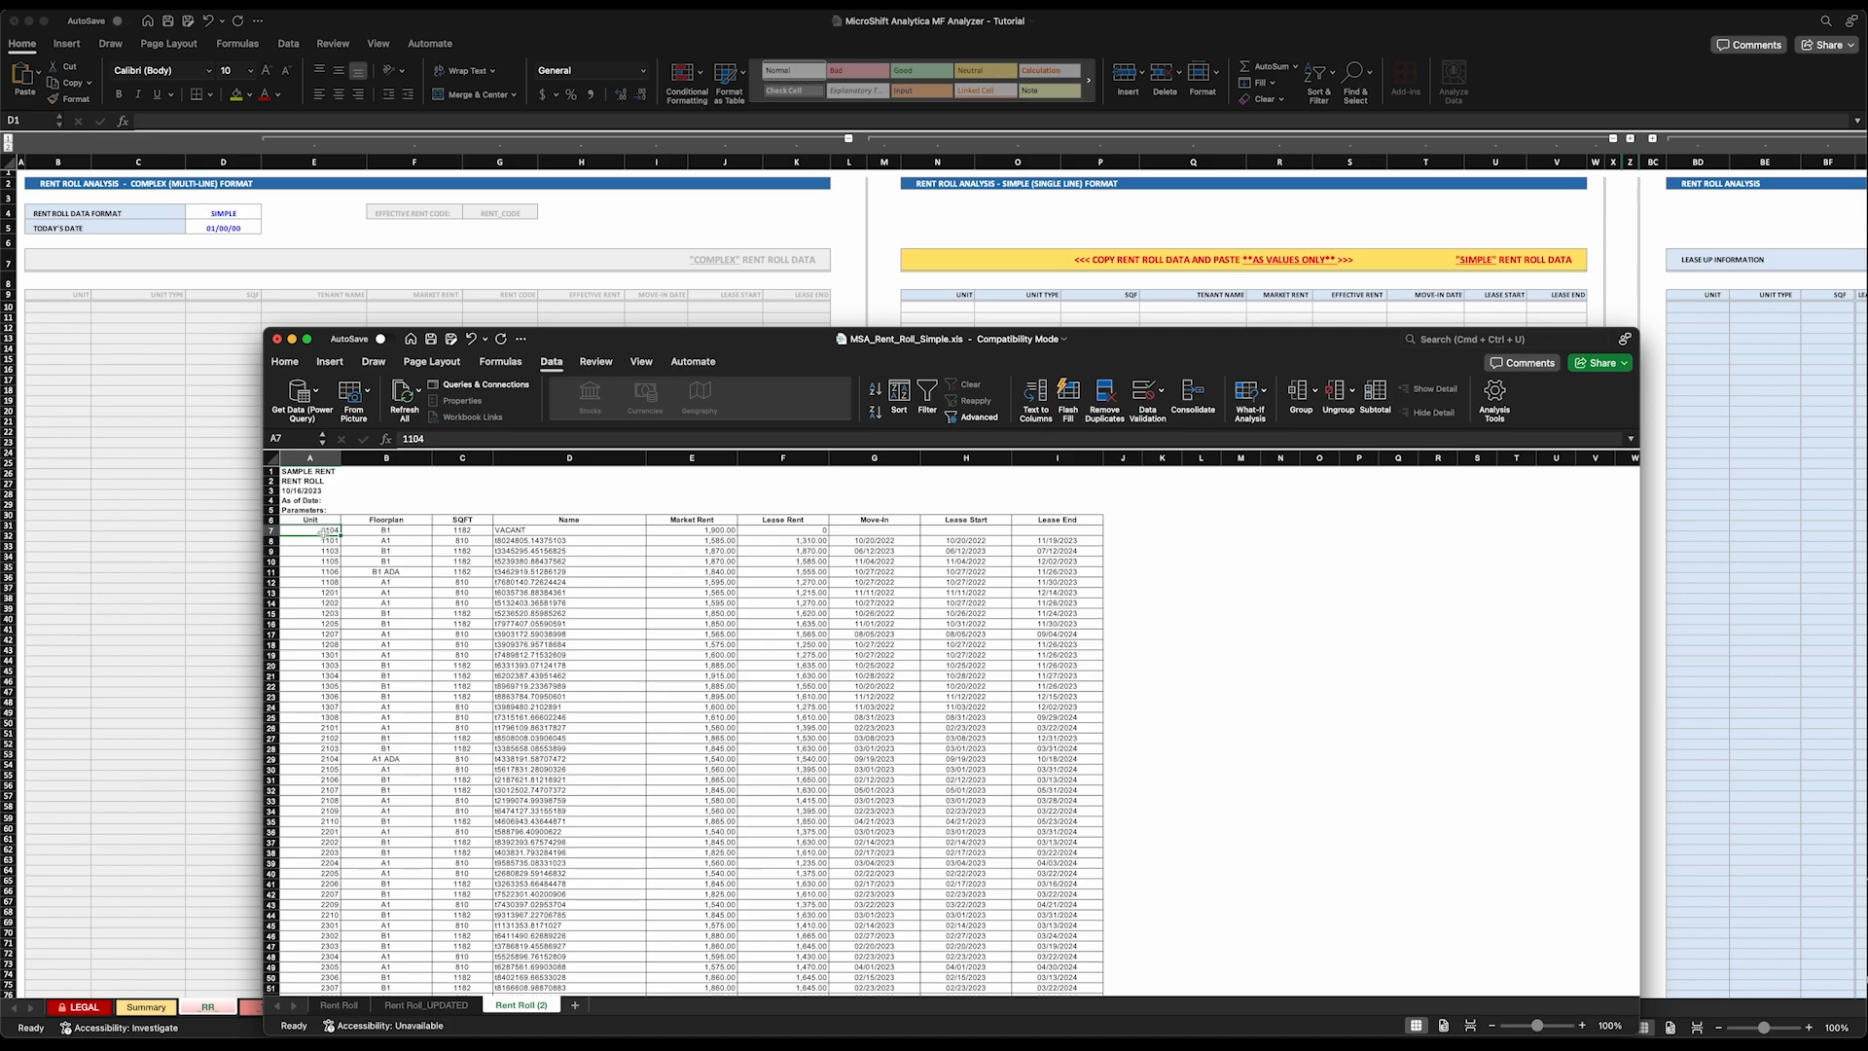
pyautogui.scroll(-20, 1039, 853)
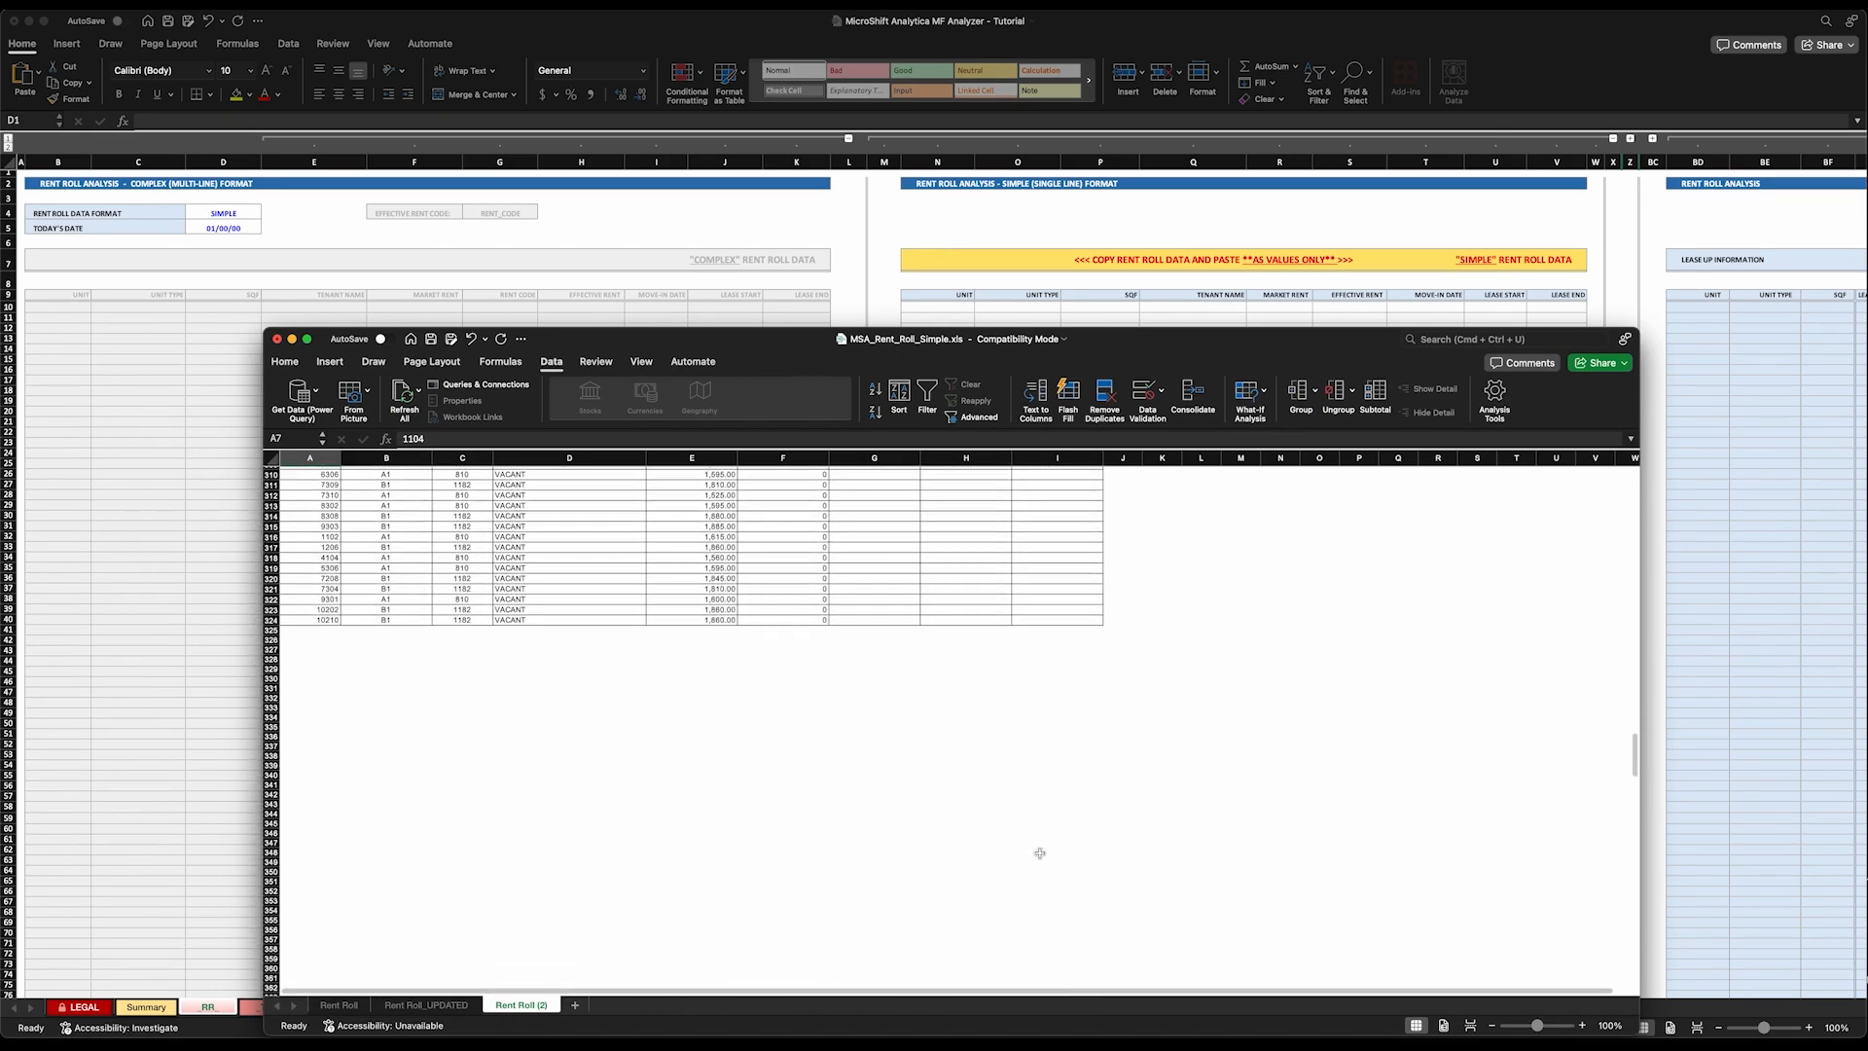
pyautogui.keyDown('shift'); pyautogui.click(1063, 621); pyautogui.keyUp('shift')
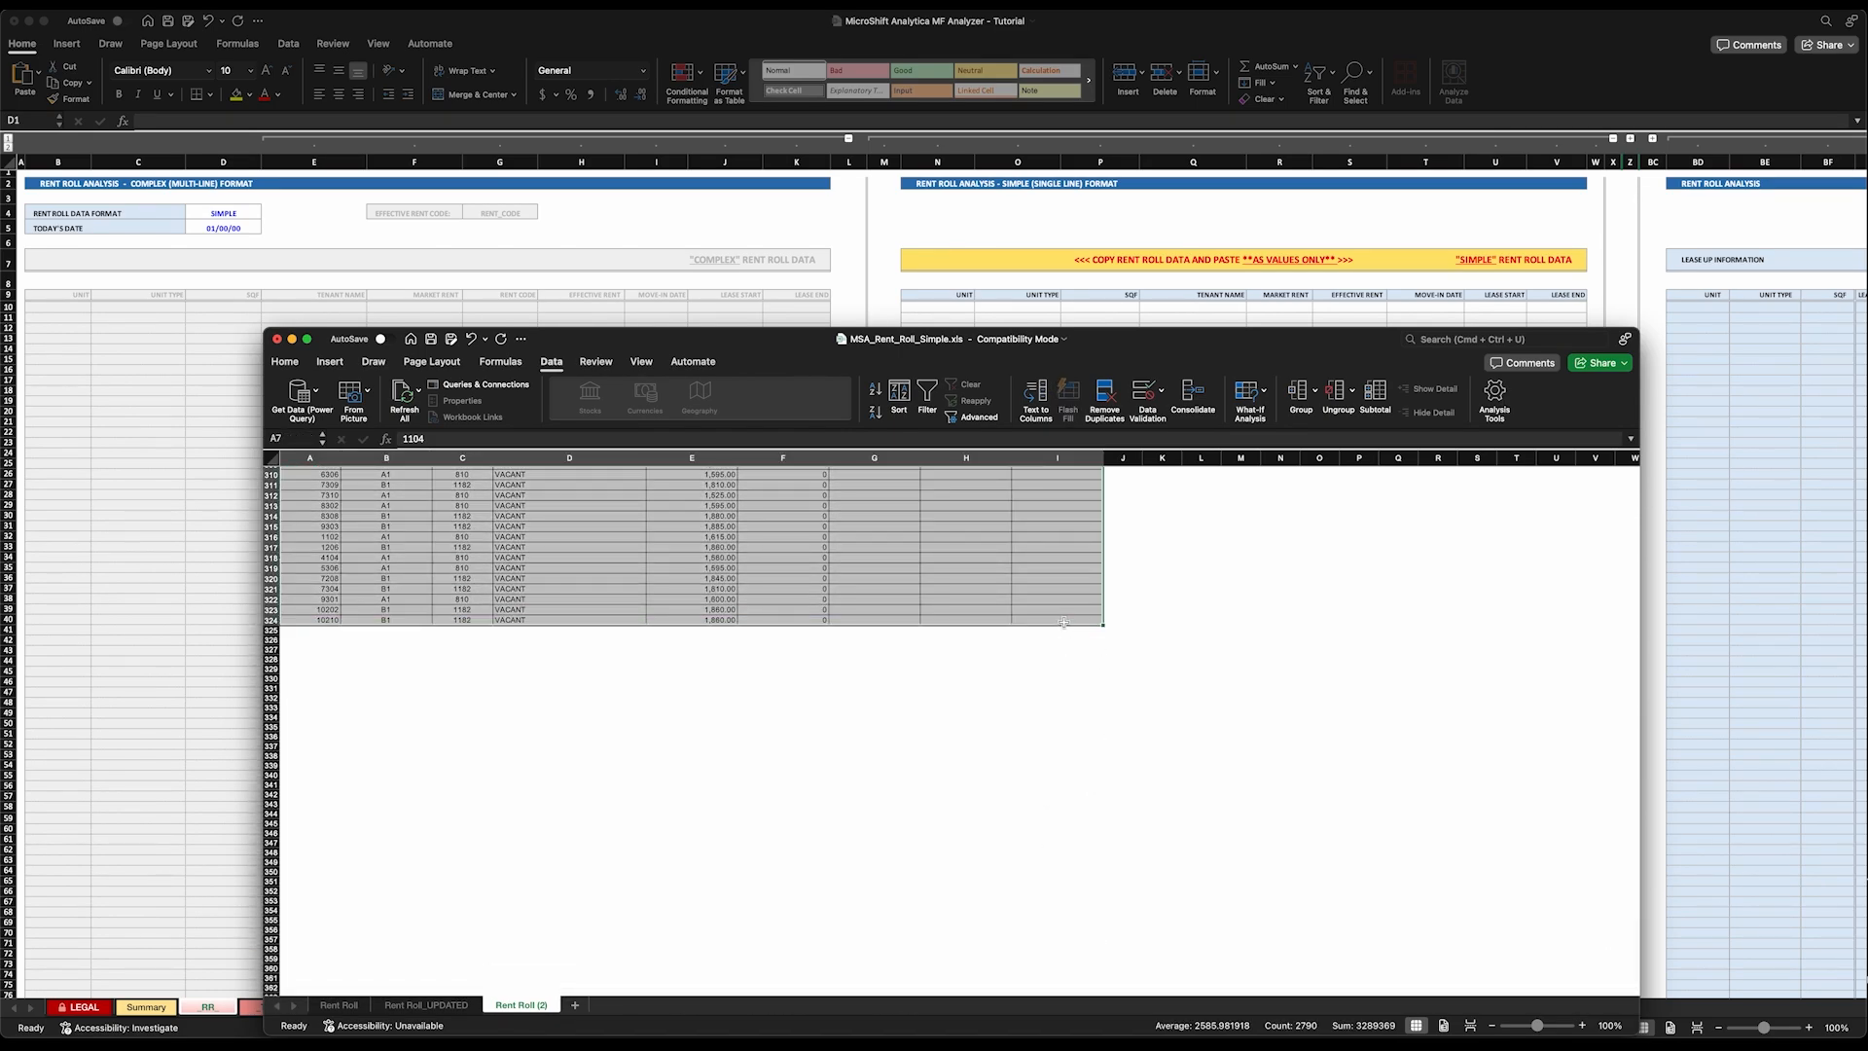
pyautogui.press('super+c')
pyautogui.scroll(20, 1071, 633)
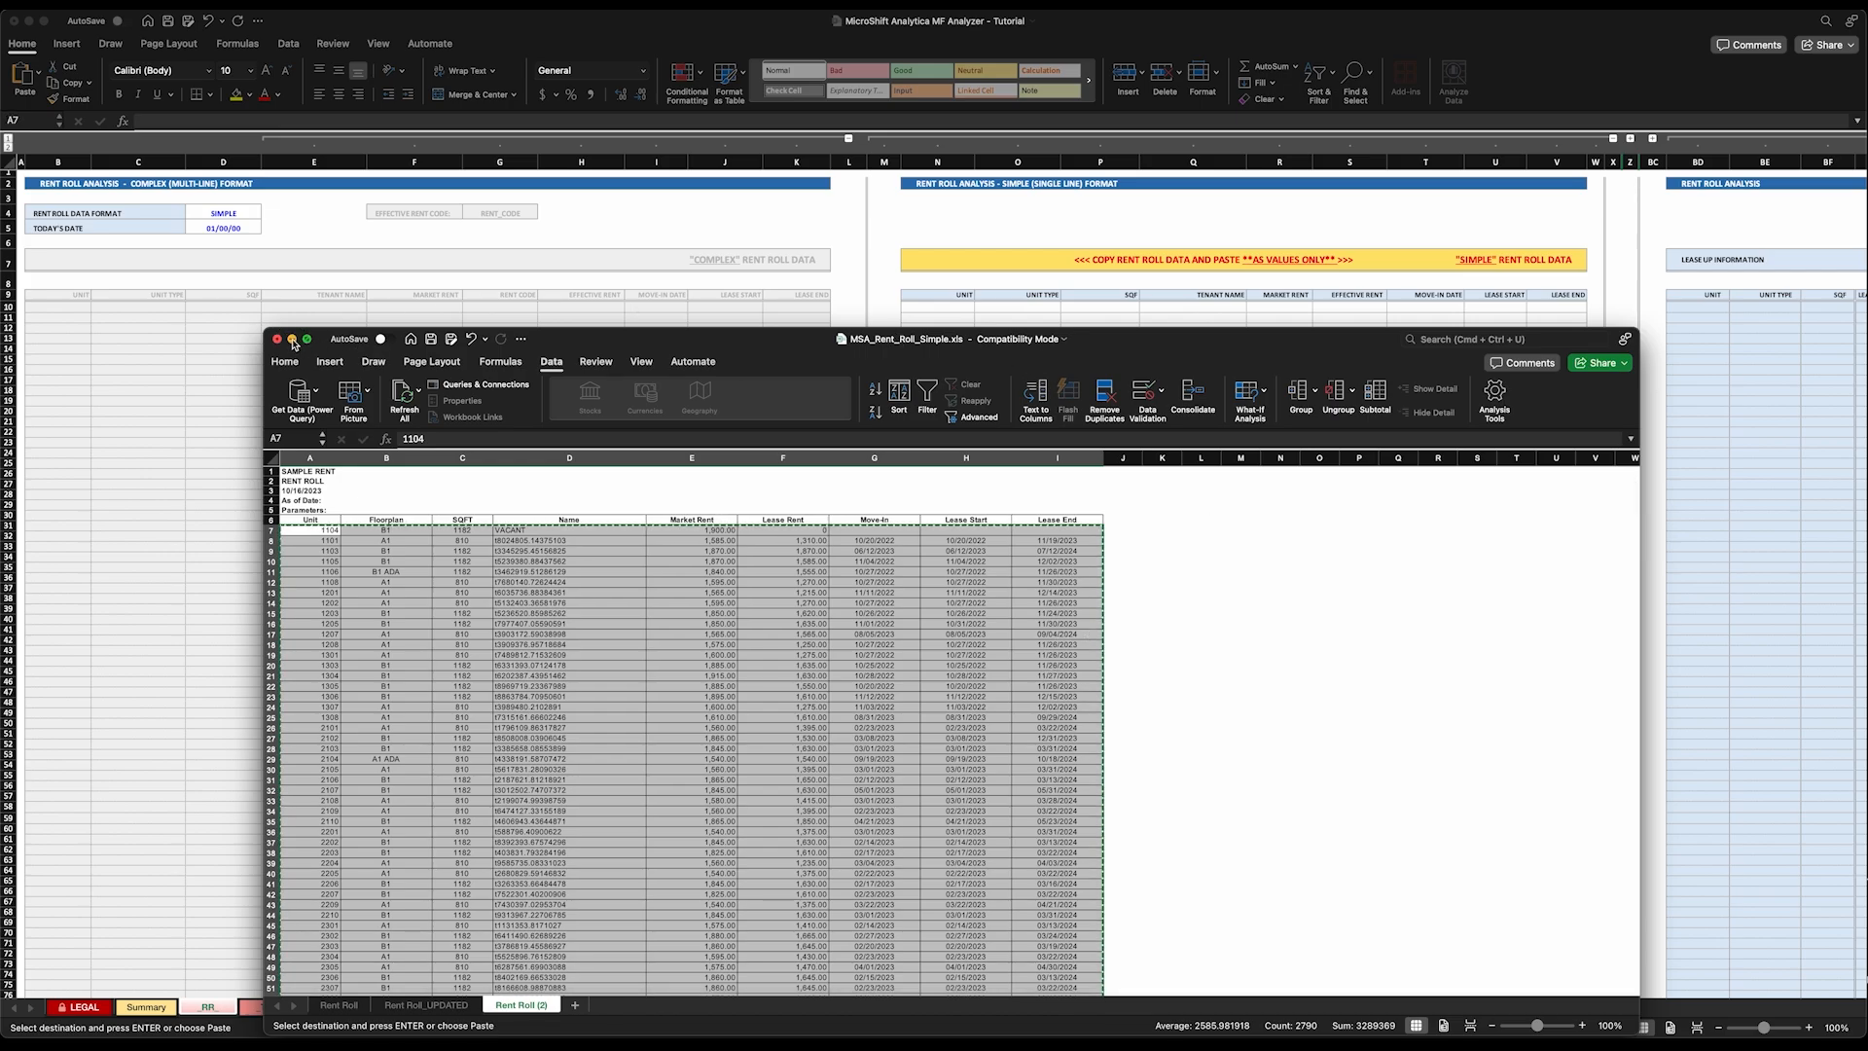
# Switch to the MF Analyzer workbook and choose SIMPLE as the rent roll data format.
pyautogui.click(292, 340)
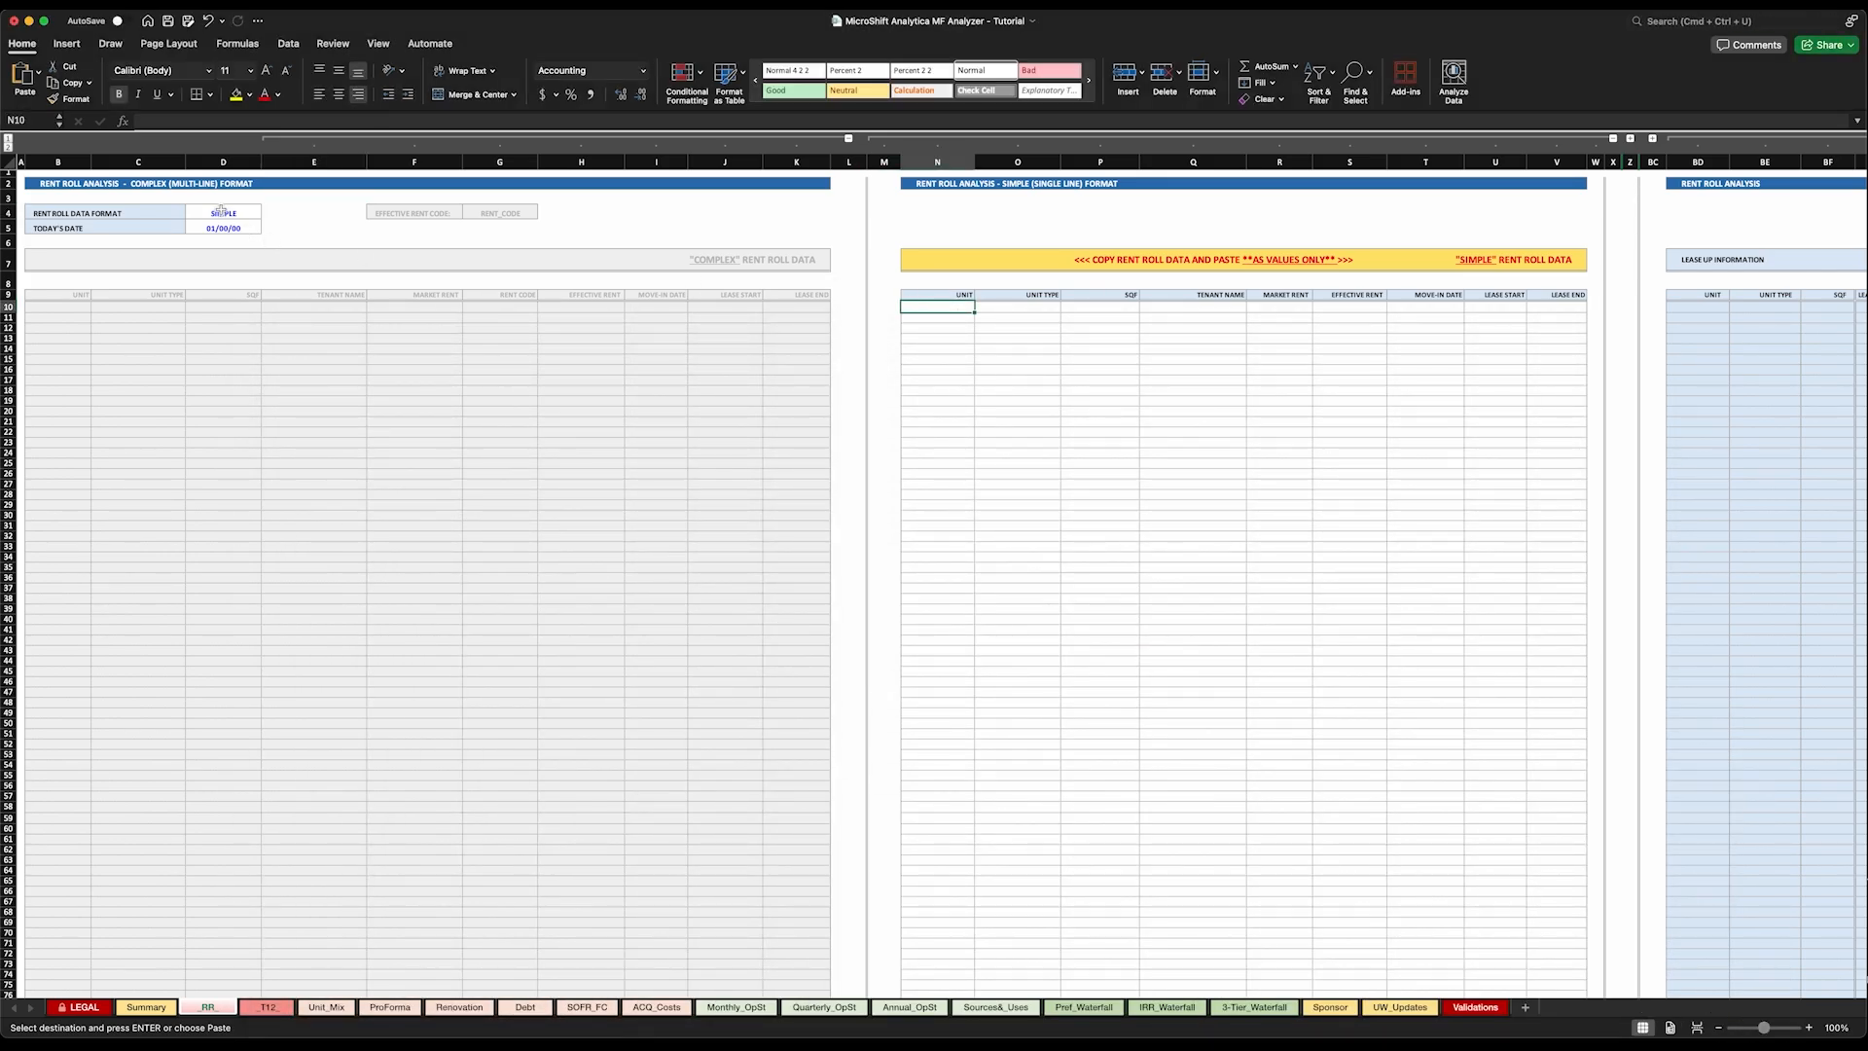
pyautogui.click(222, 212)
pyautogui.click(268, 214)
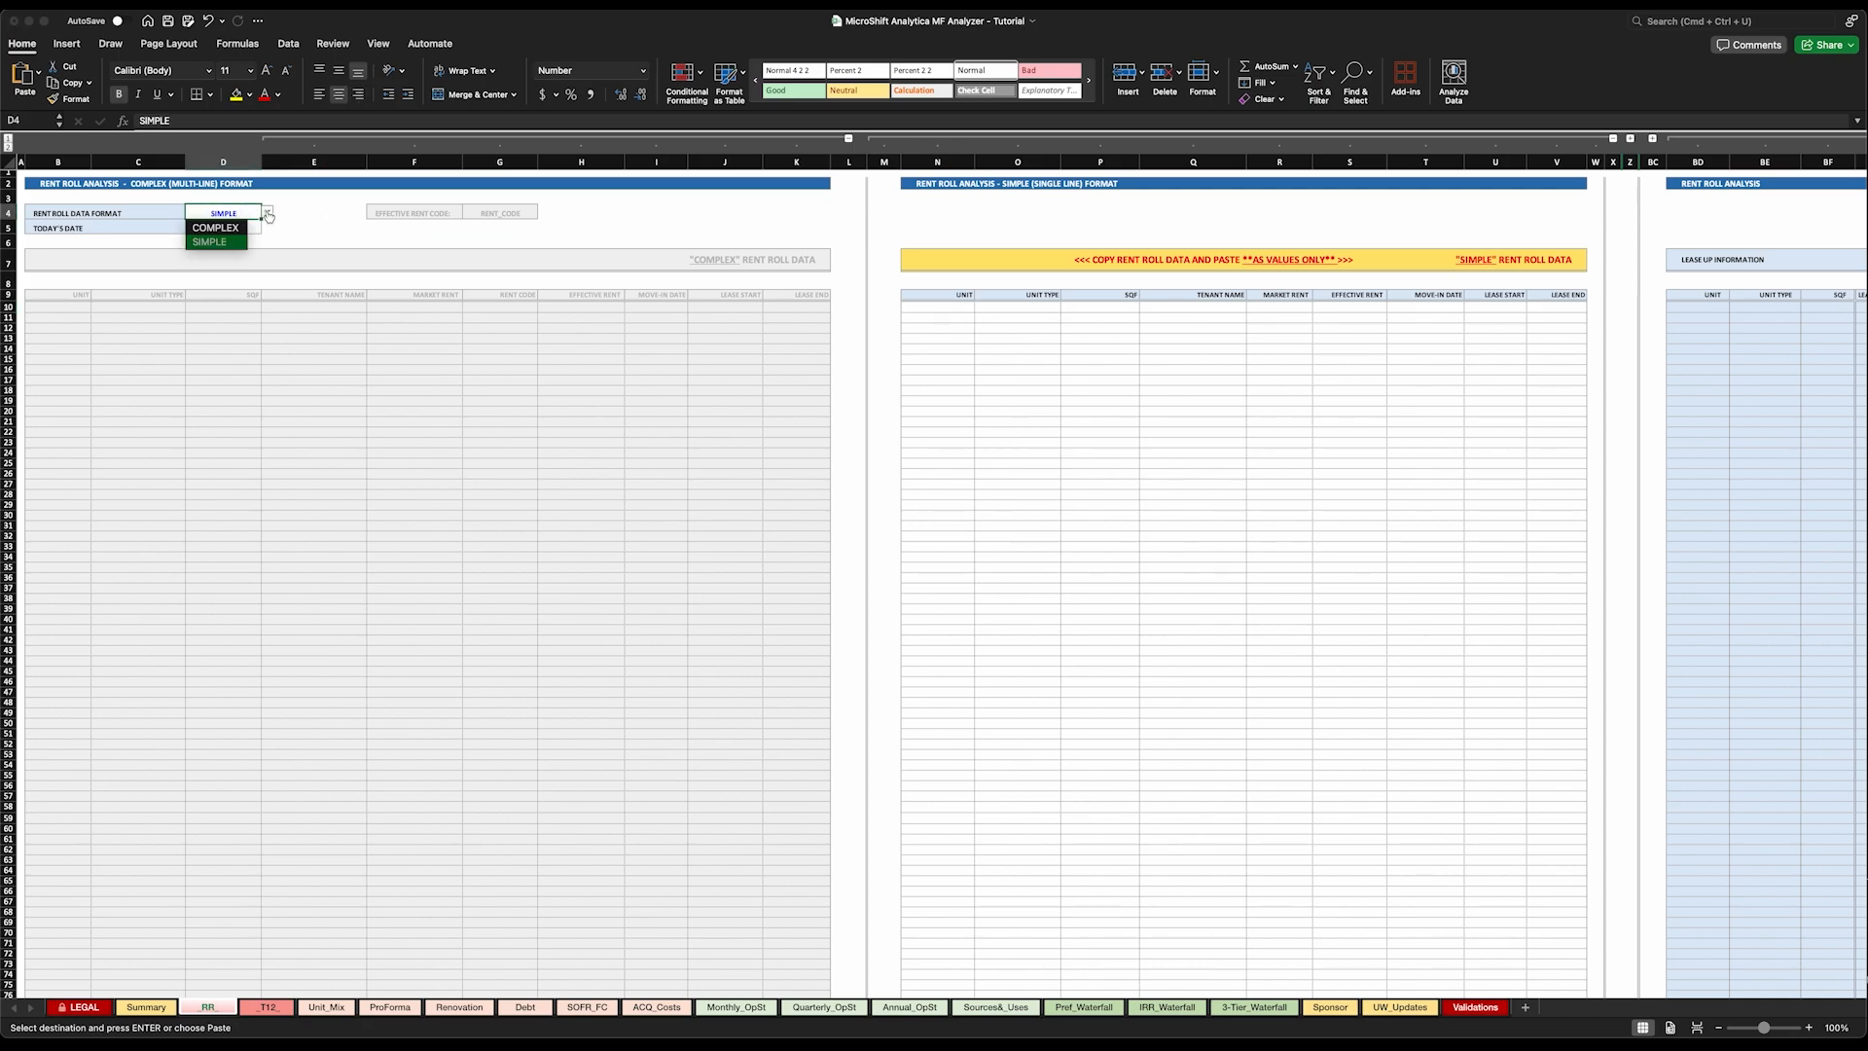
pyautogui.click(211, 243)
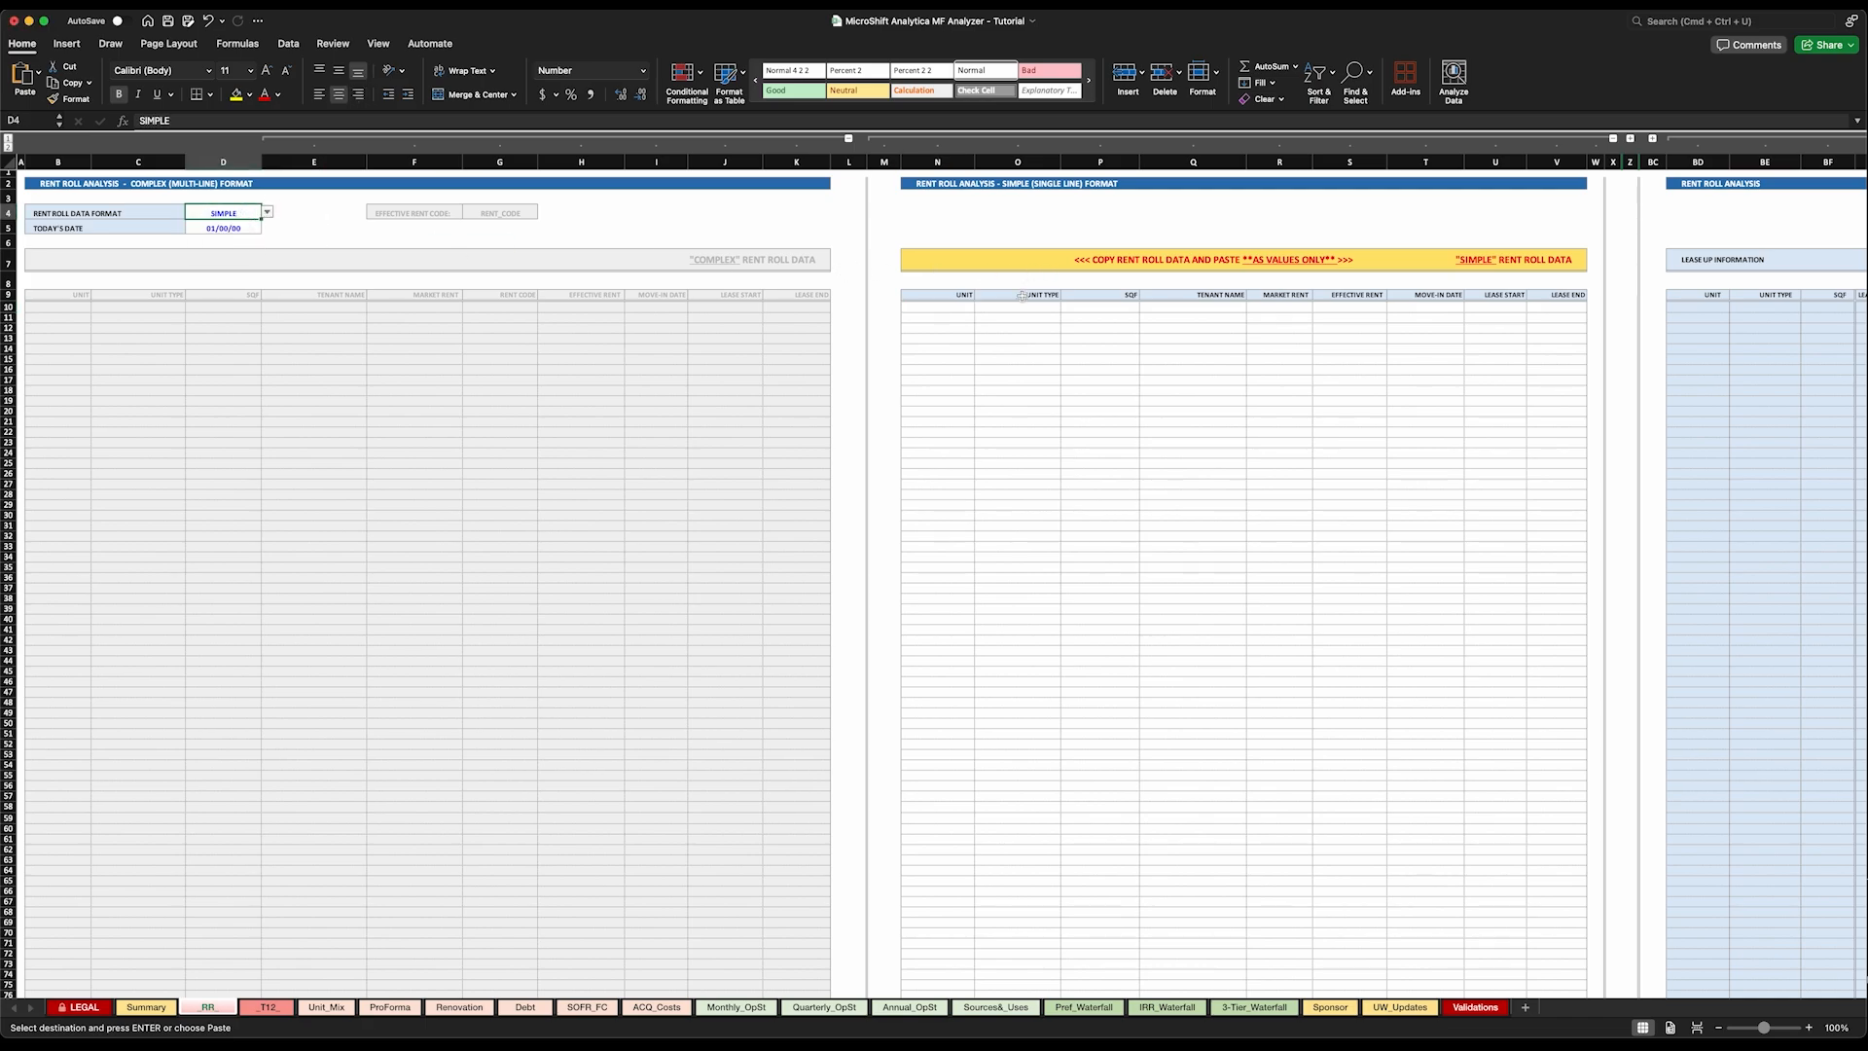
# Paste the copied rent roll as values only into the simple single-line table, starting at cell N10.
pyautogui.click(944, 306)
pyautogui.rightClick(944, 307)
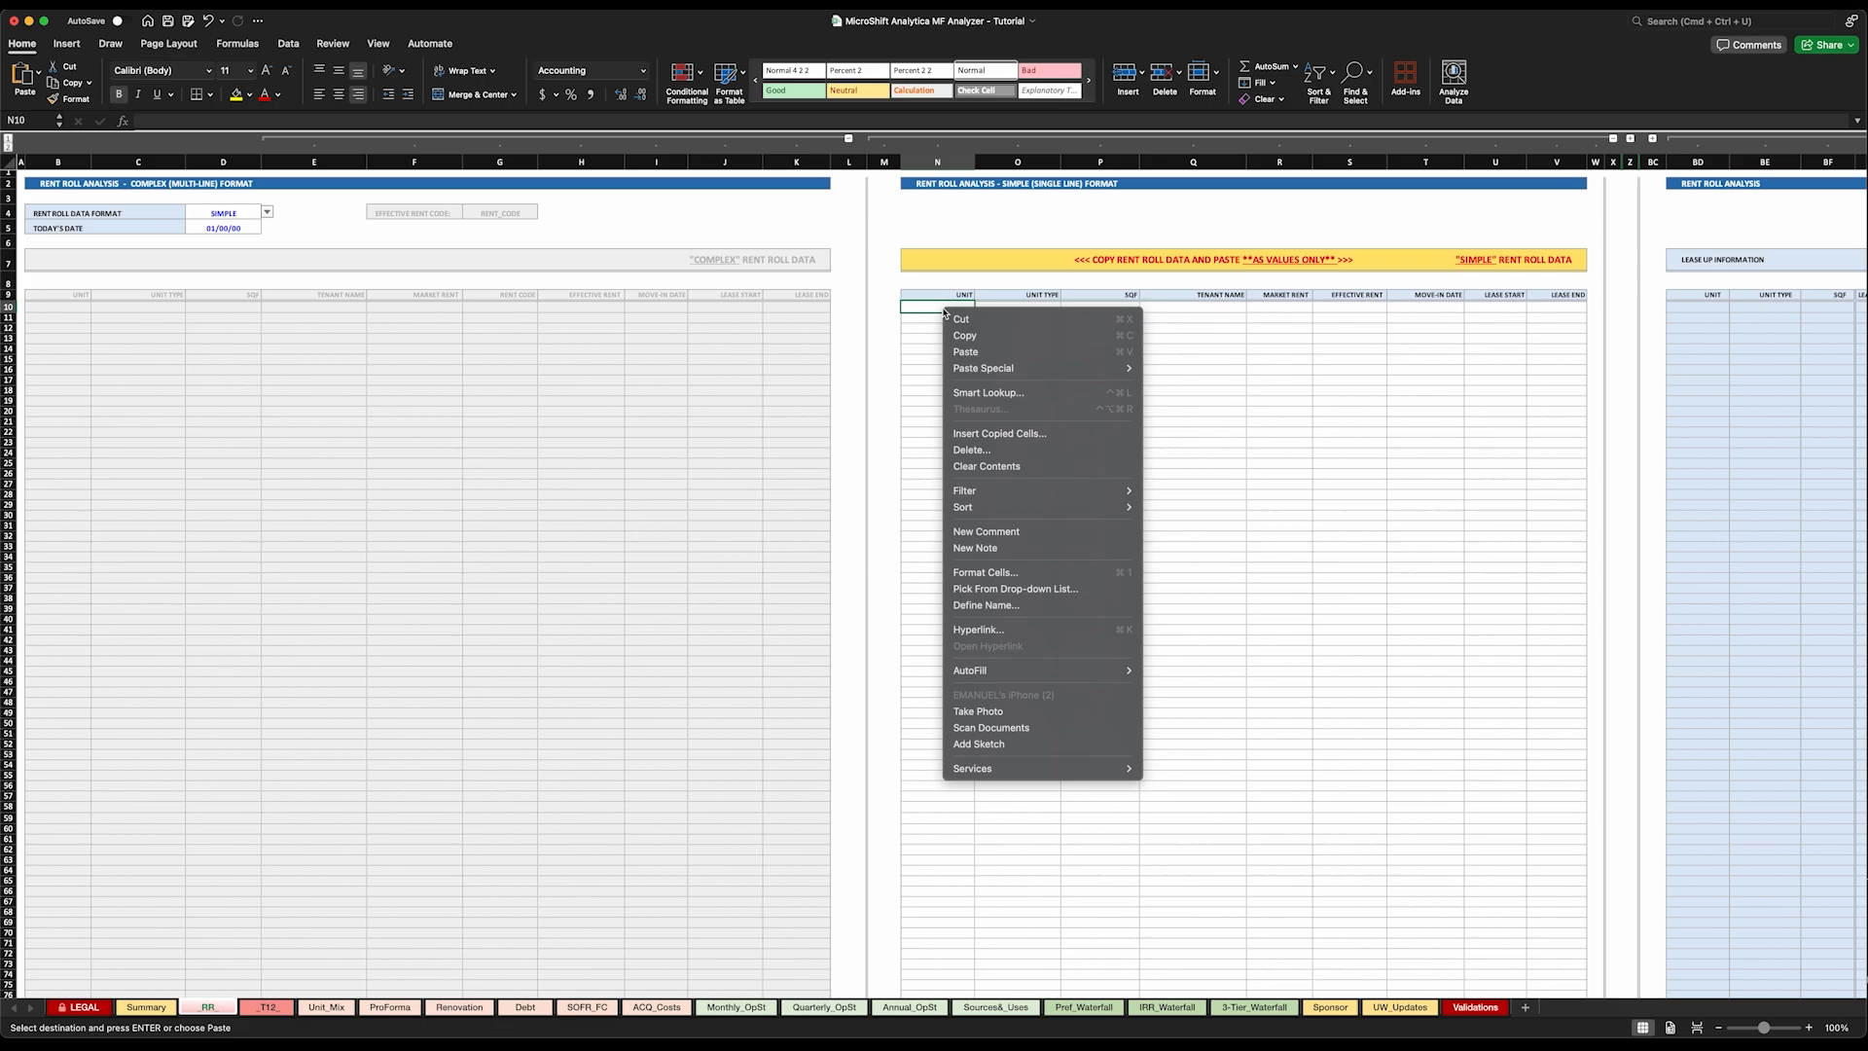
pyautogui.moveTo(1002, 376)
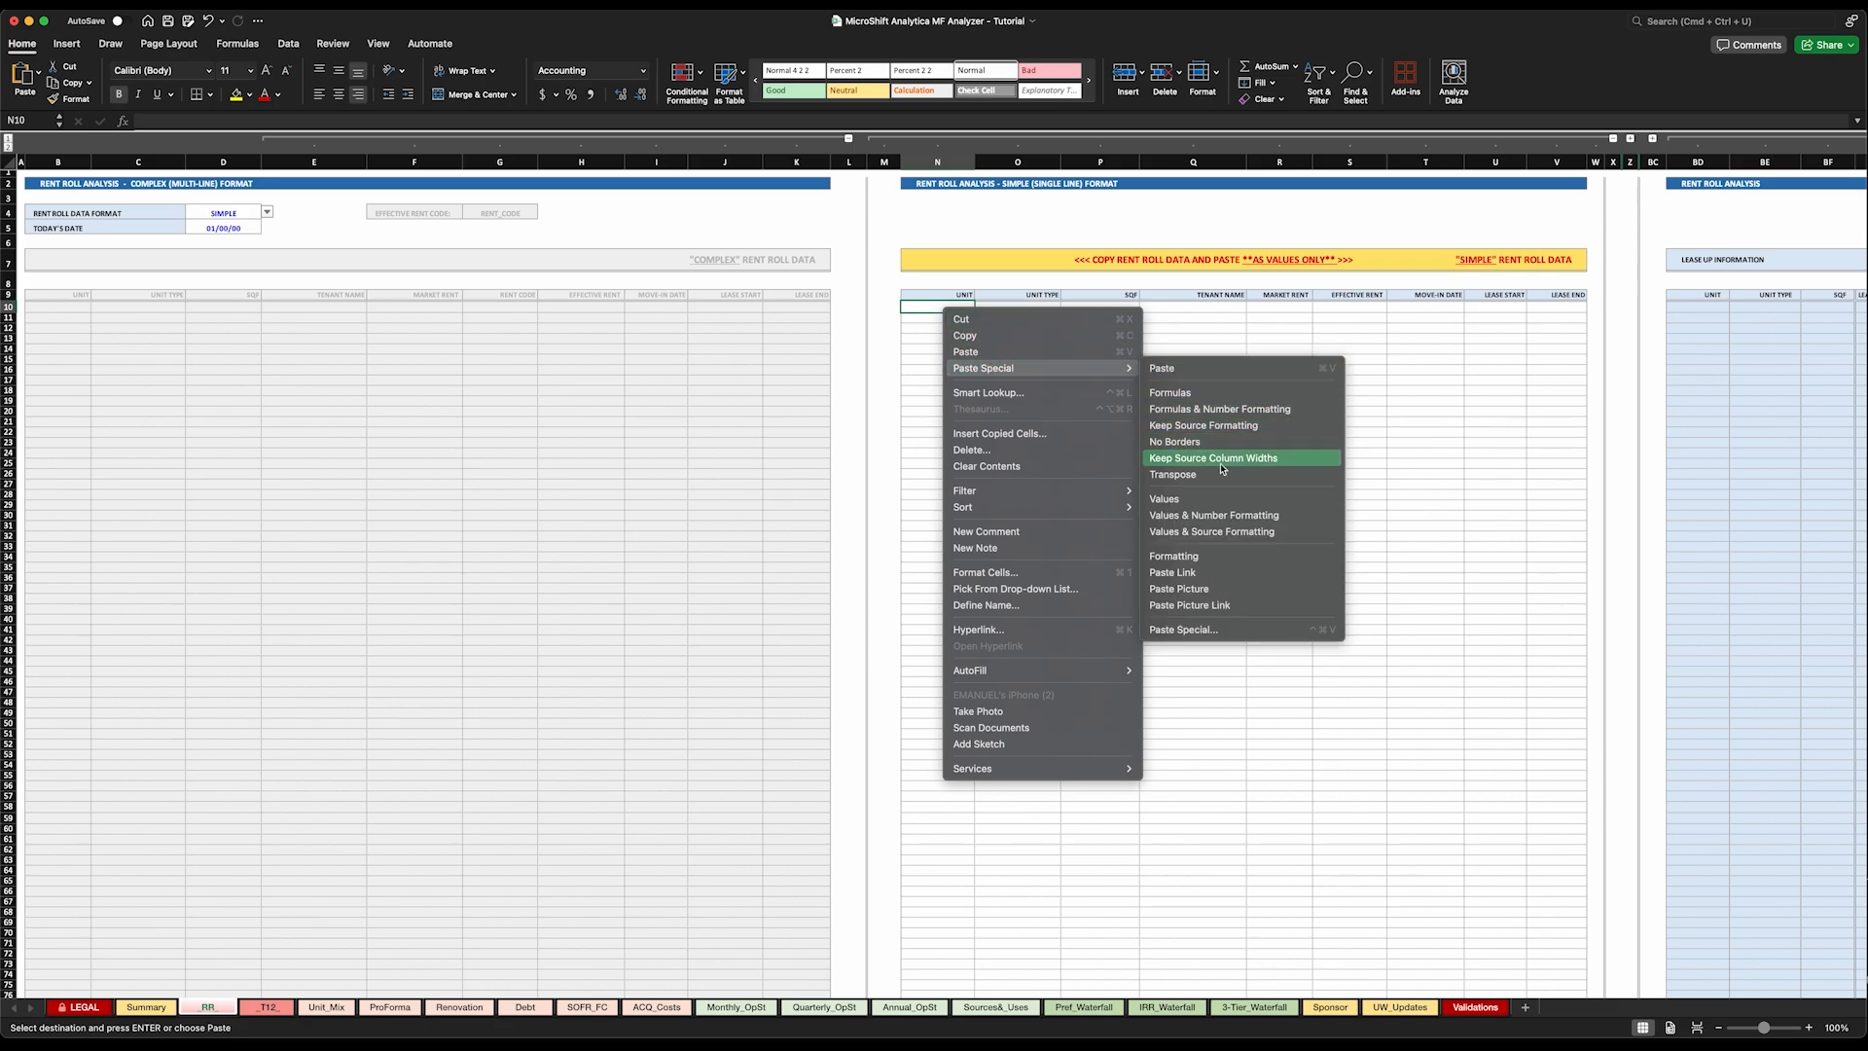
pyautogui.click(1166, 499)
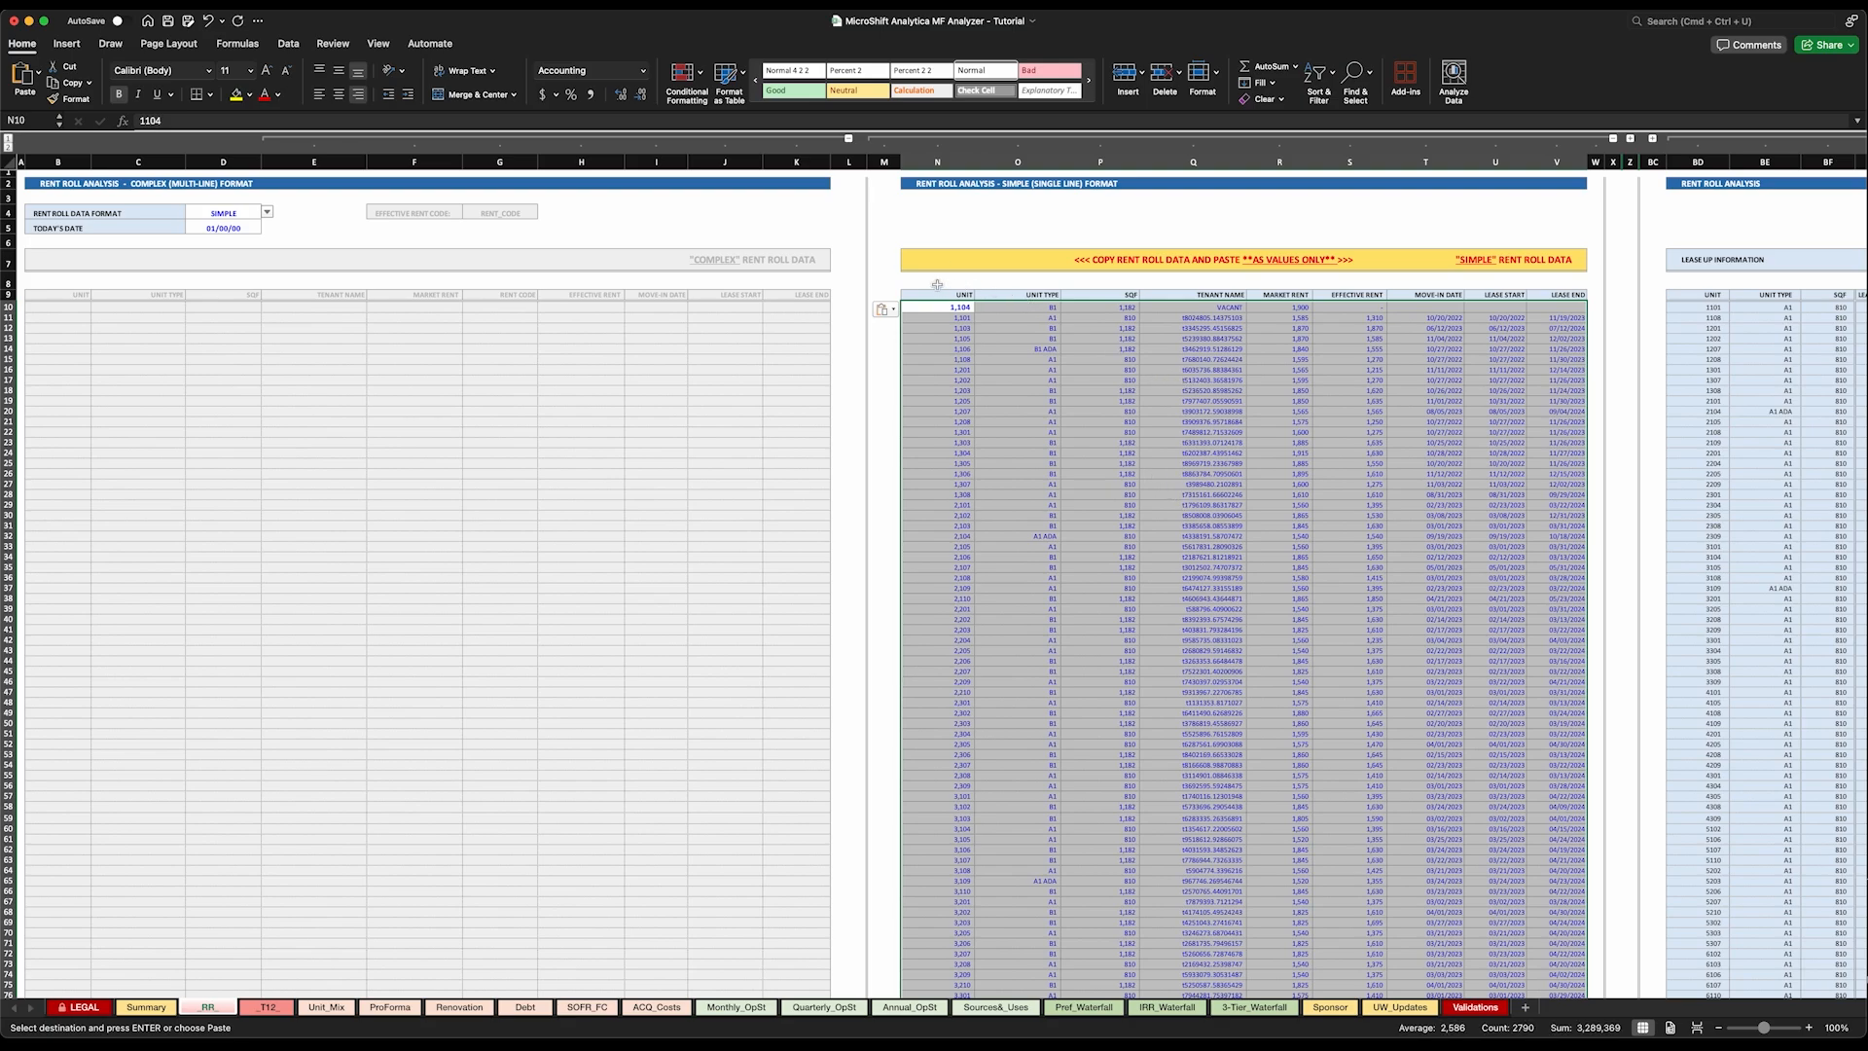
pyautogui.click(937, 284)
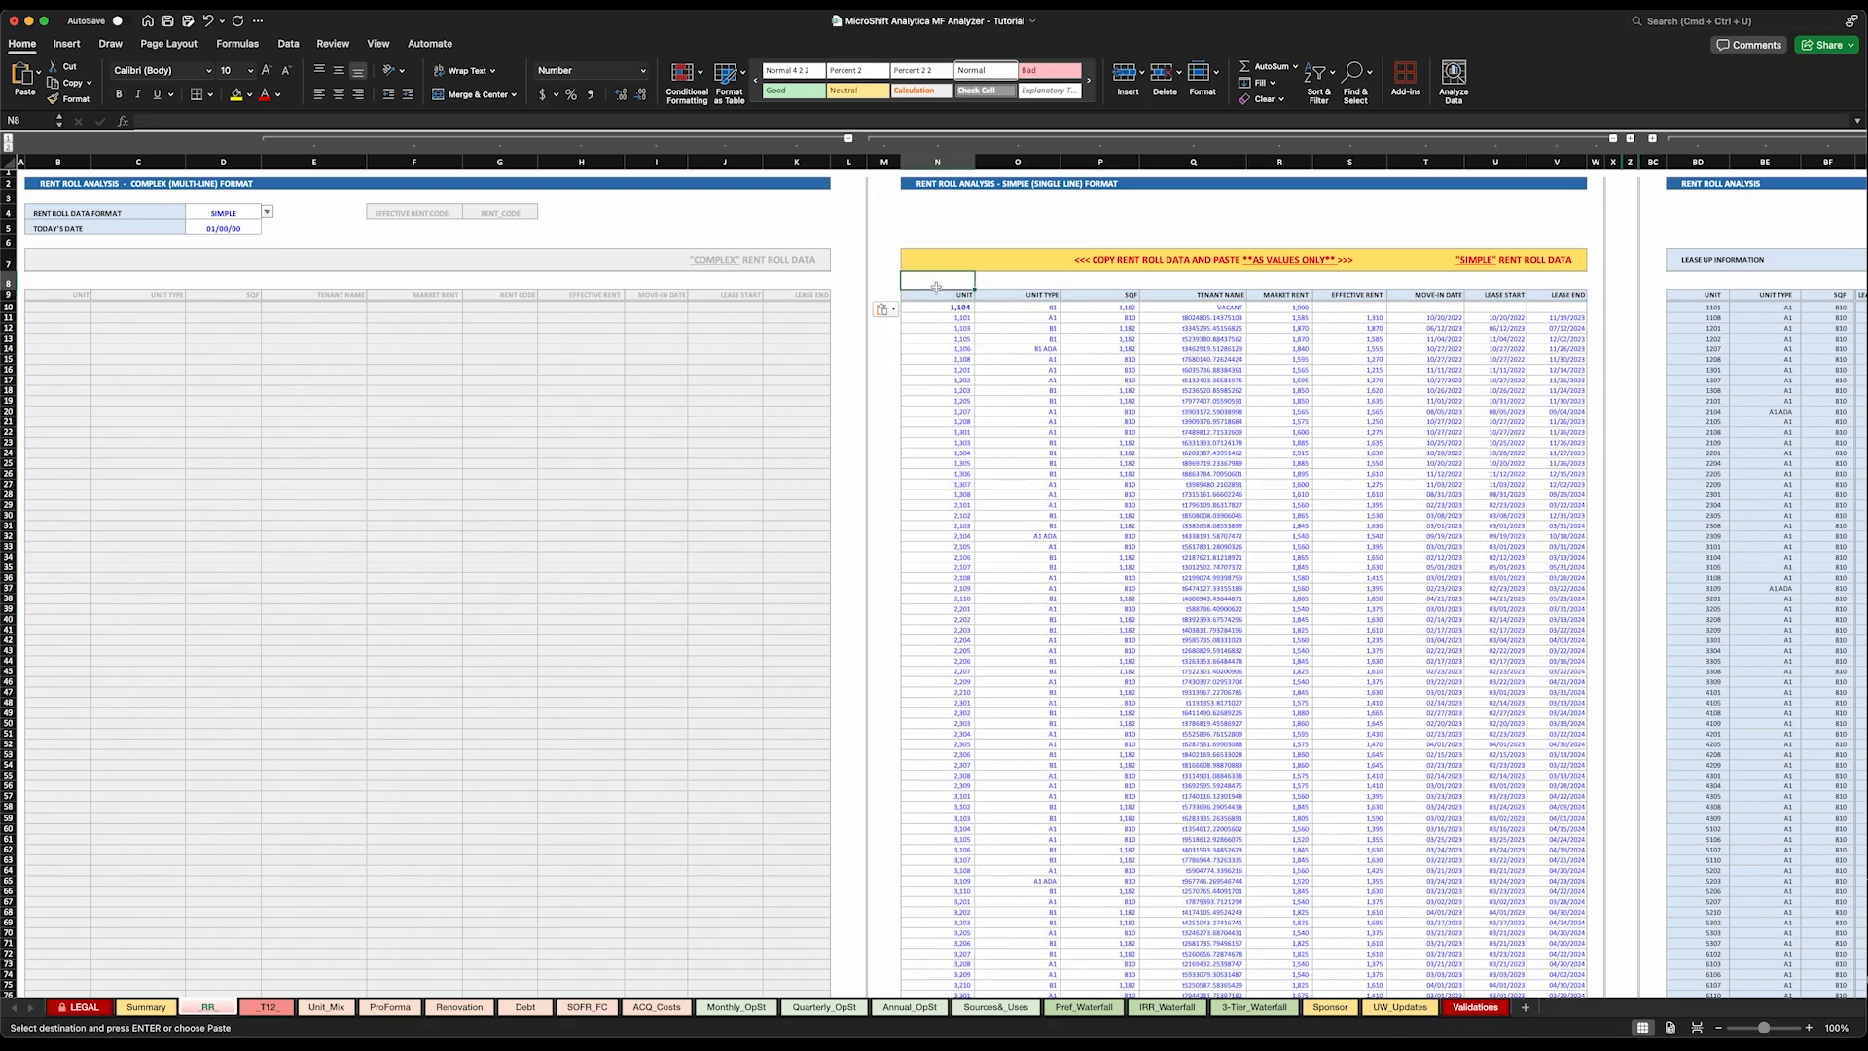
# Check the report date in the source rent roll and set Today's Date in the analyzer to 11/1/23.
pyautogui.click(193, 227)
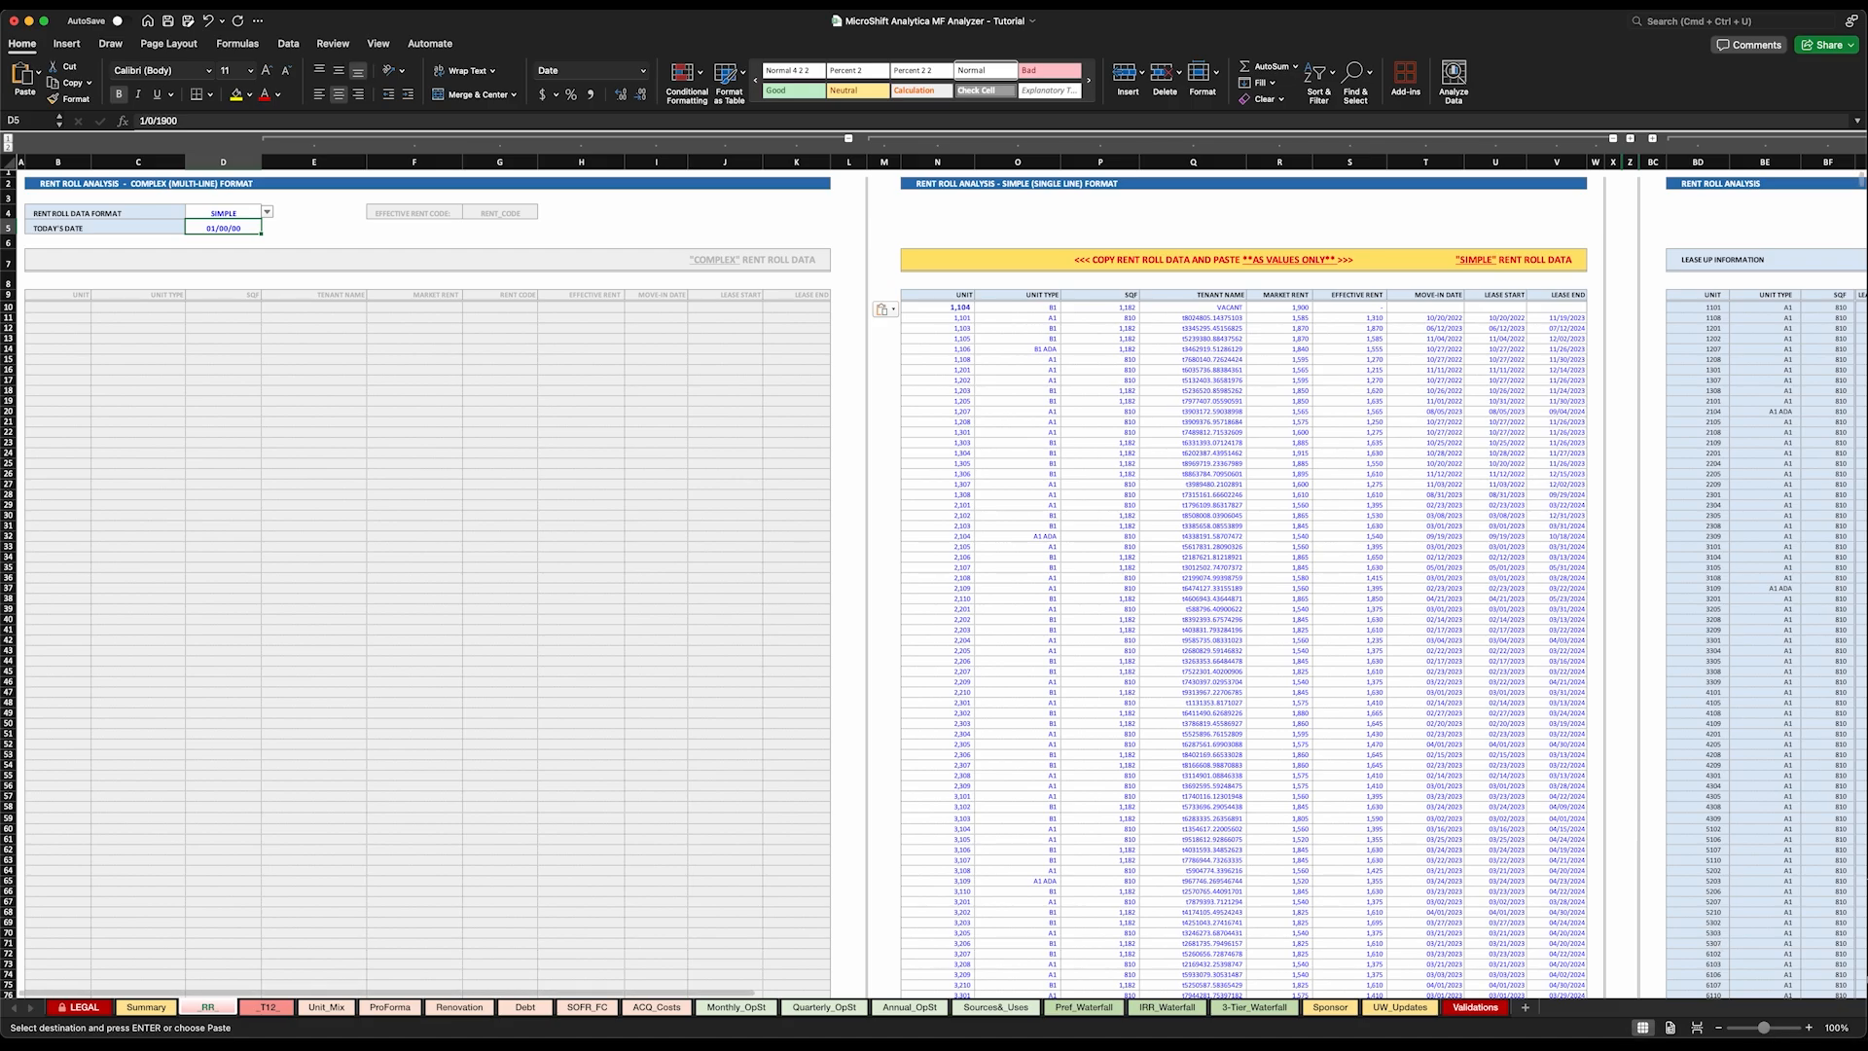
pyautogui.click(1785, 1024)
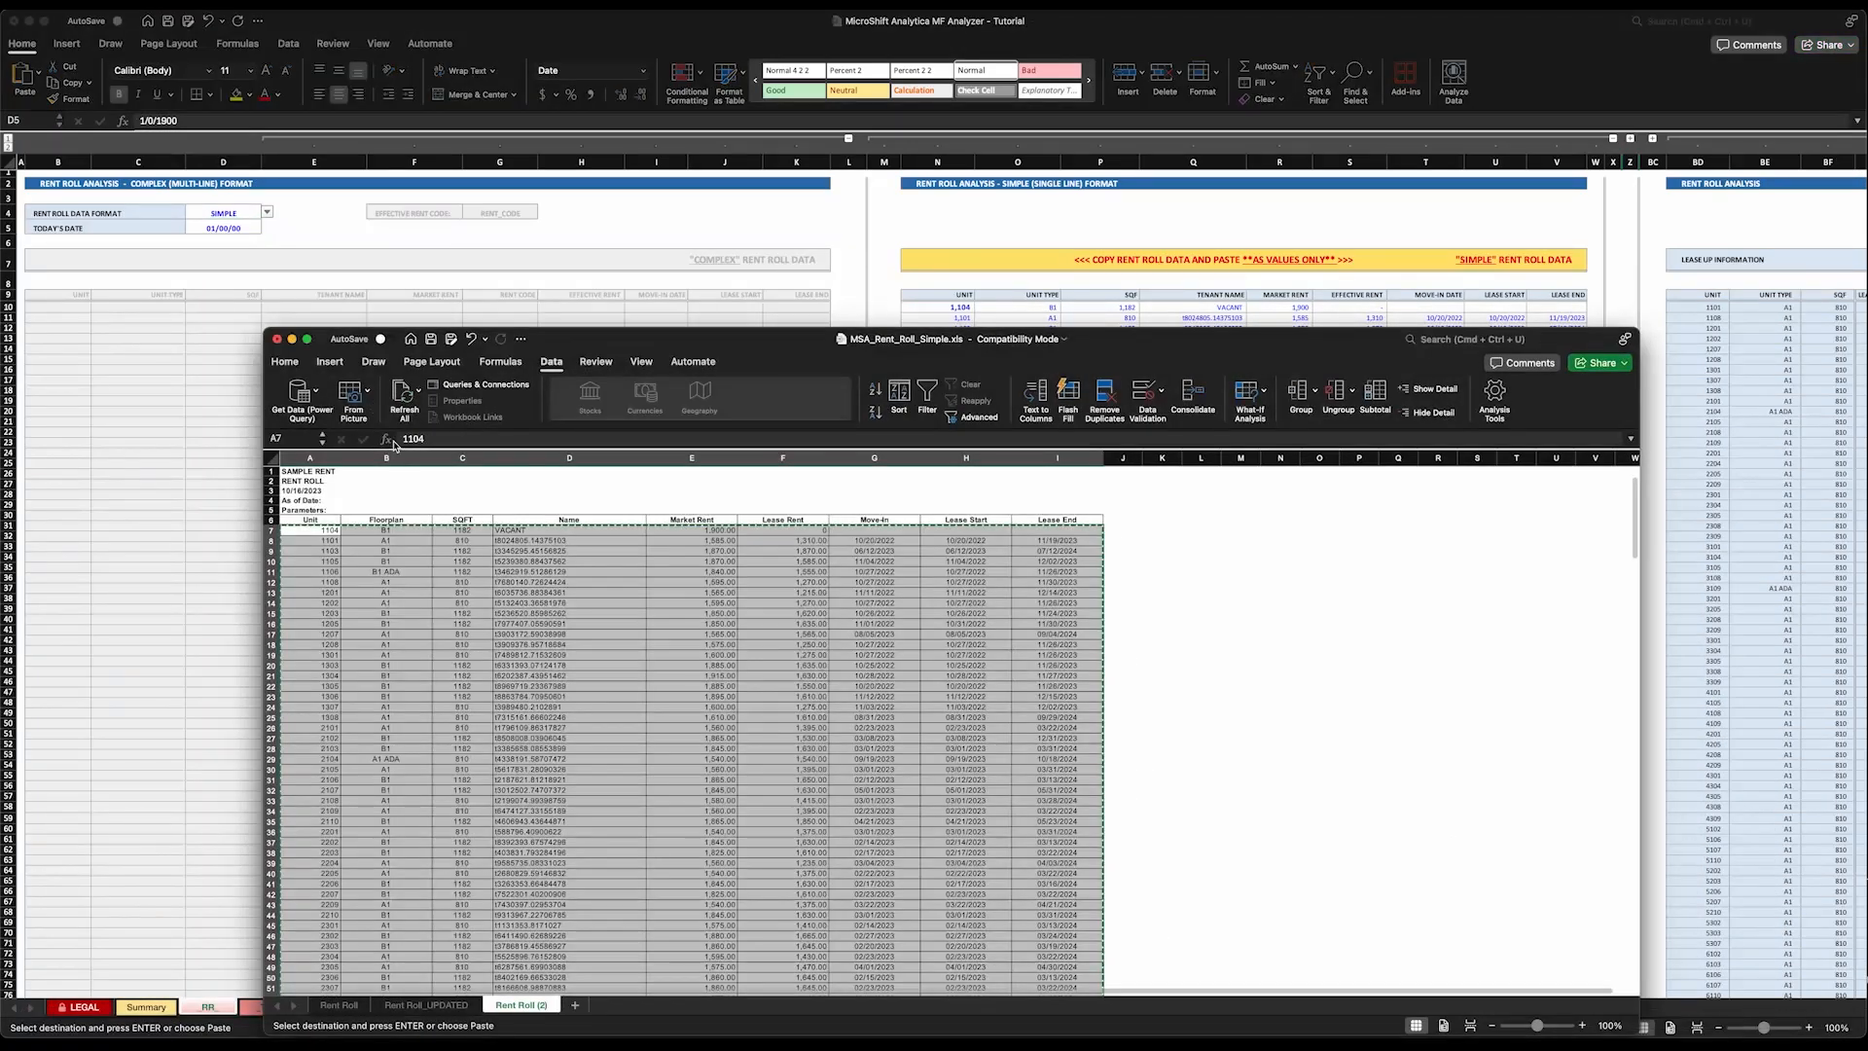
pyautogui.click(303, 491)
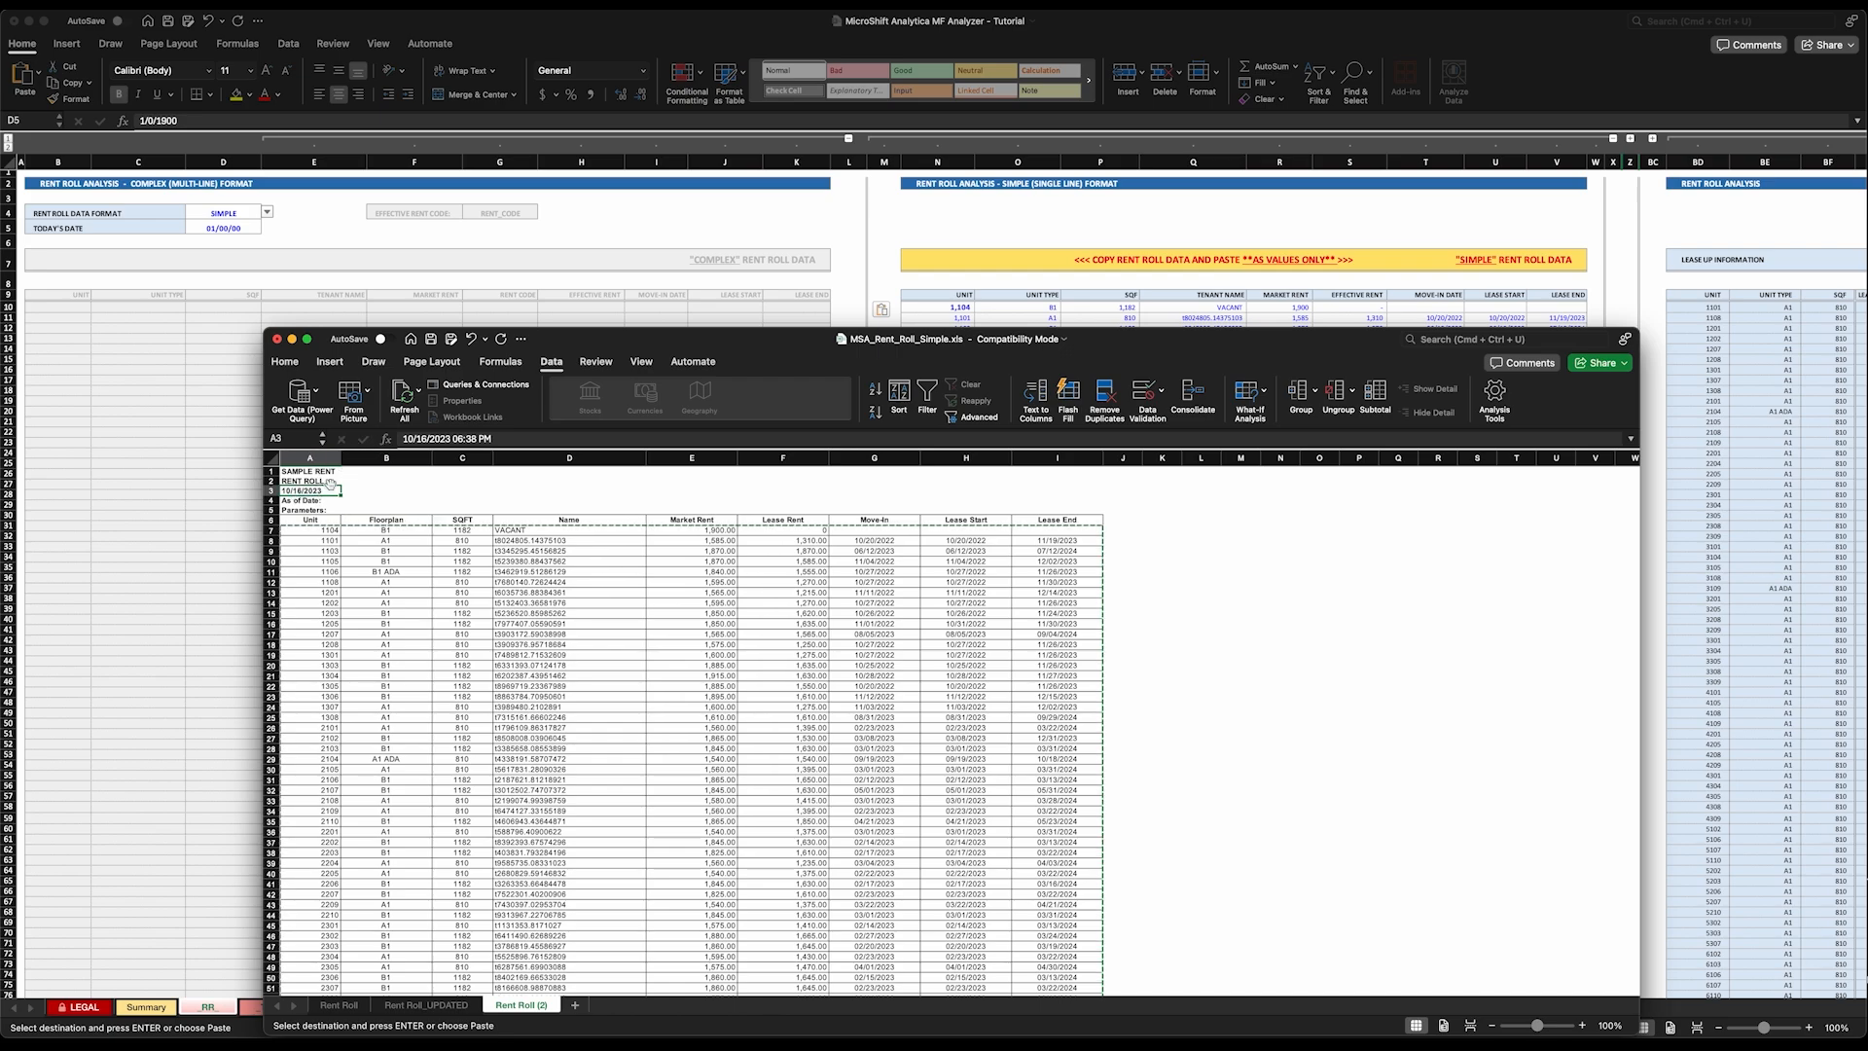
pyautogui.click(292, 340)
pyautogui.click(221, 233)
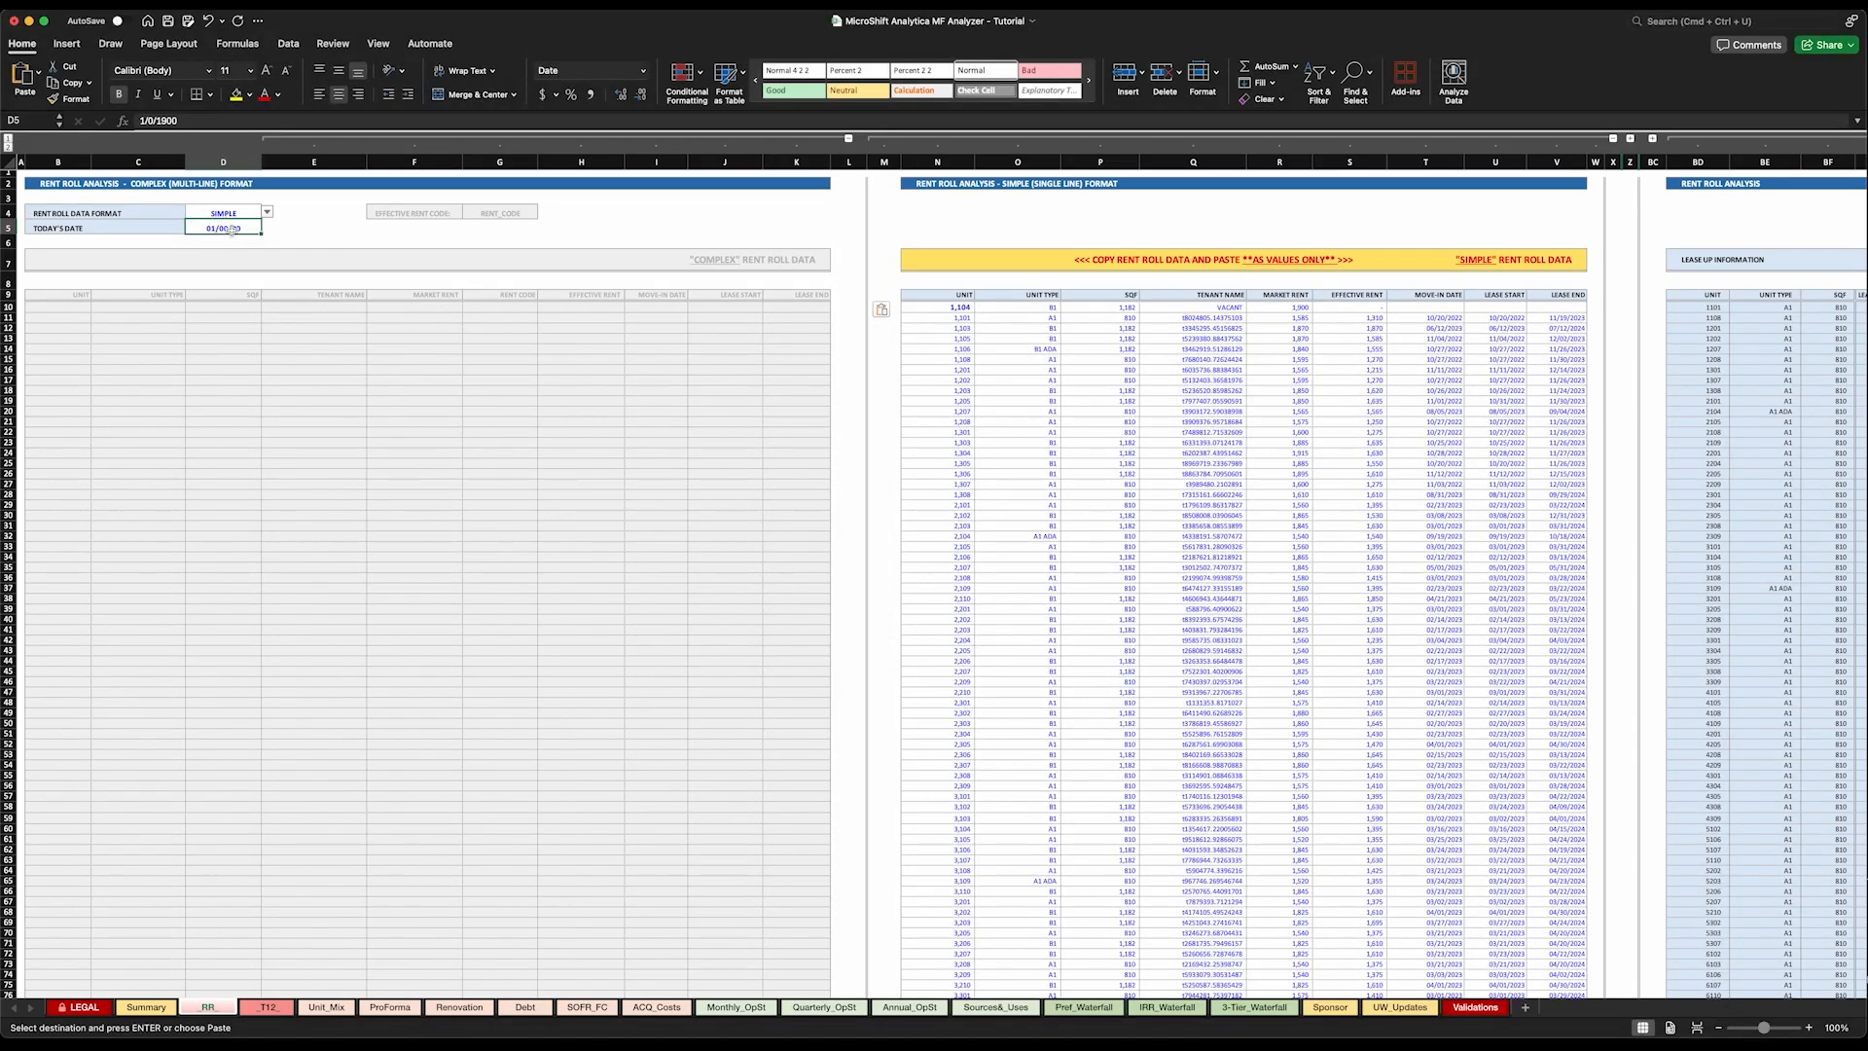
pyautogui.write('11/1/23')
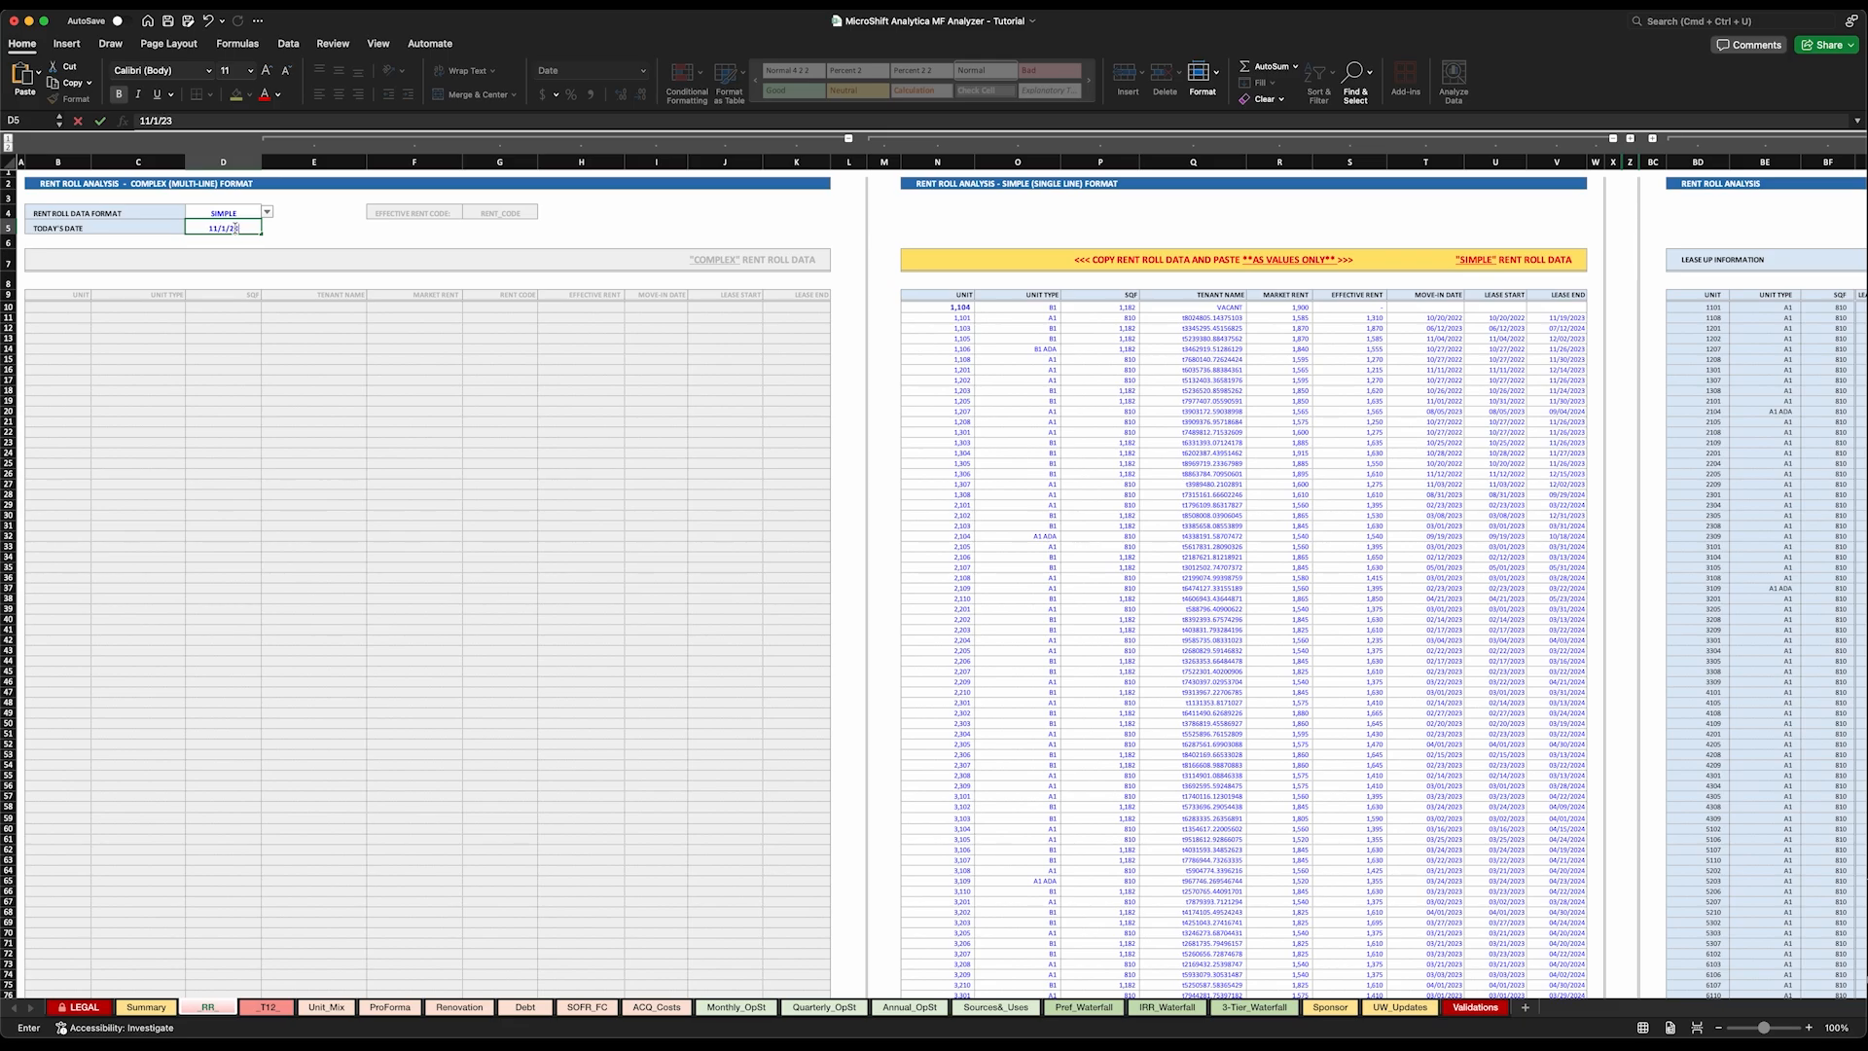
pyautogui.press('Return')
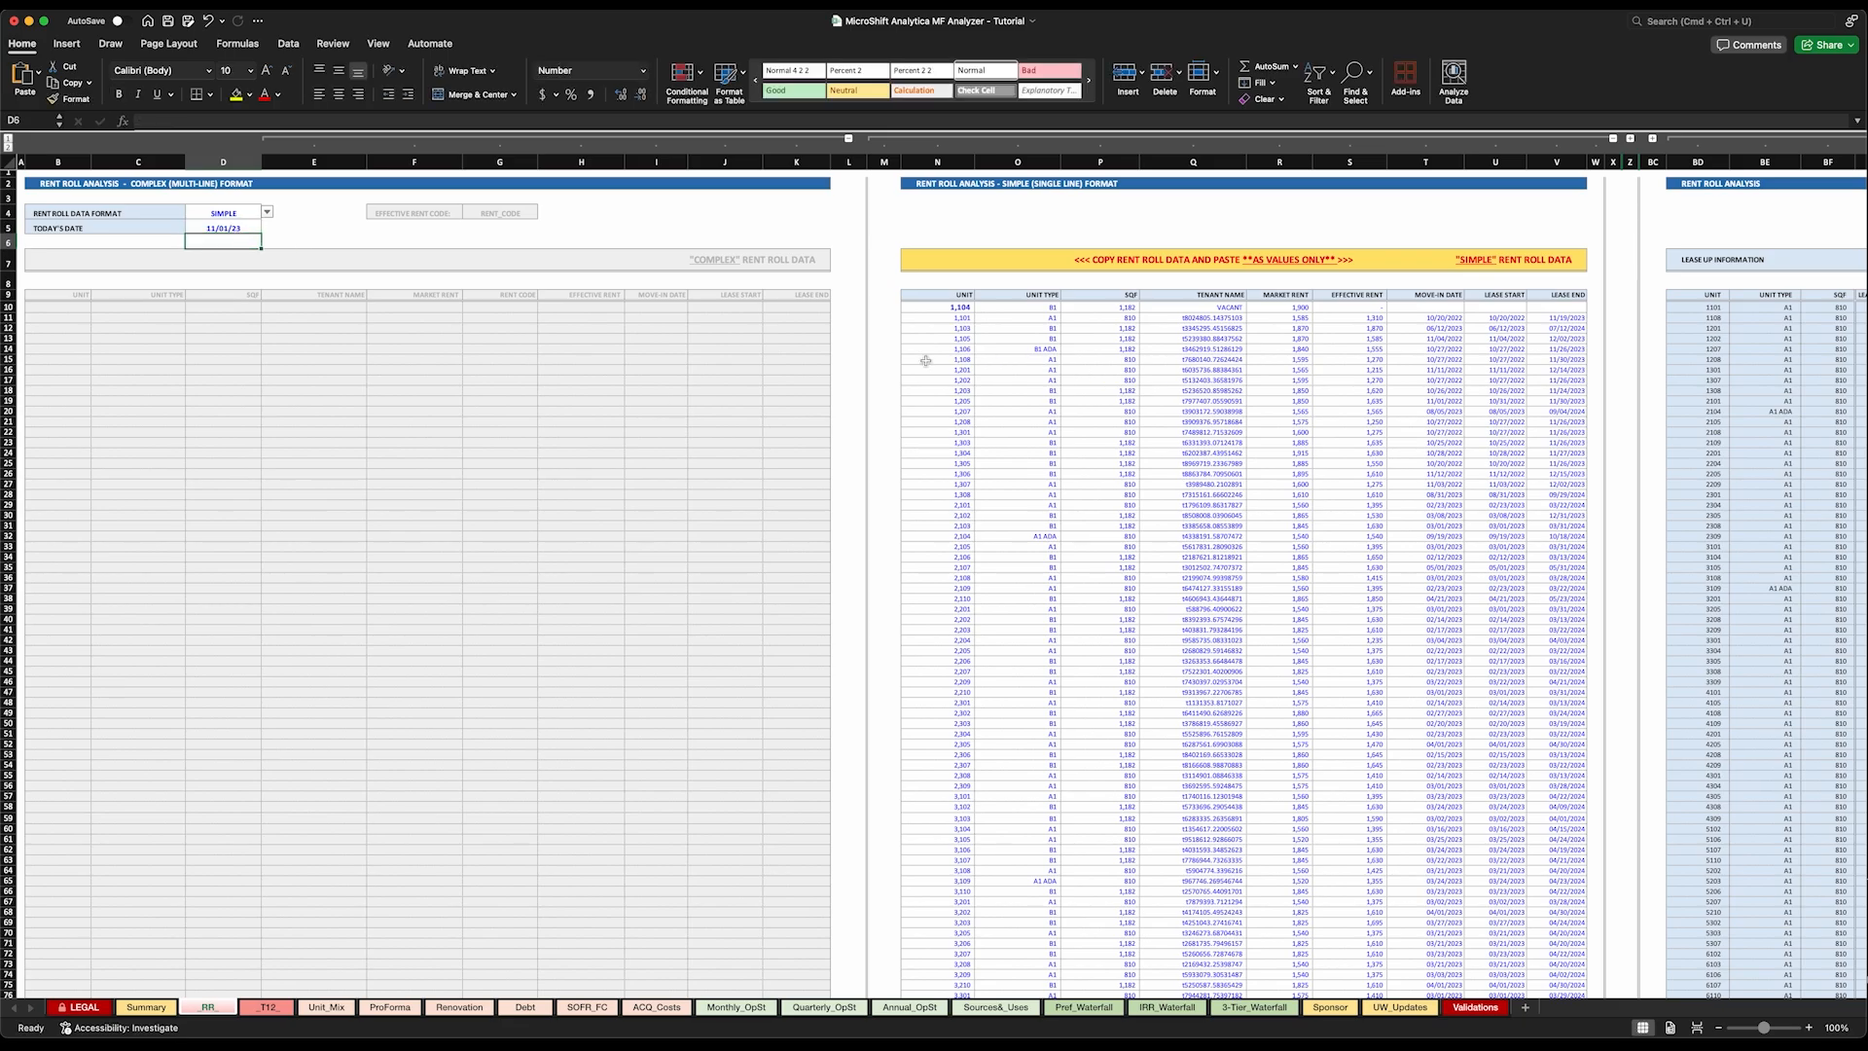
# Examine the lease-up information, the monthly lease-up chart and the unit mix summary's totals for vacant units, occupied units, market rent and effective rent.
pyautogui.hscroll(15, 1219, 387)
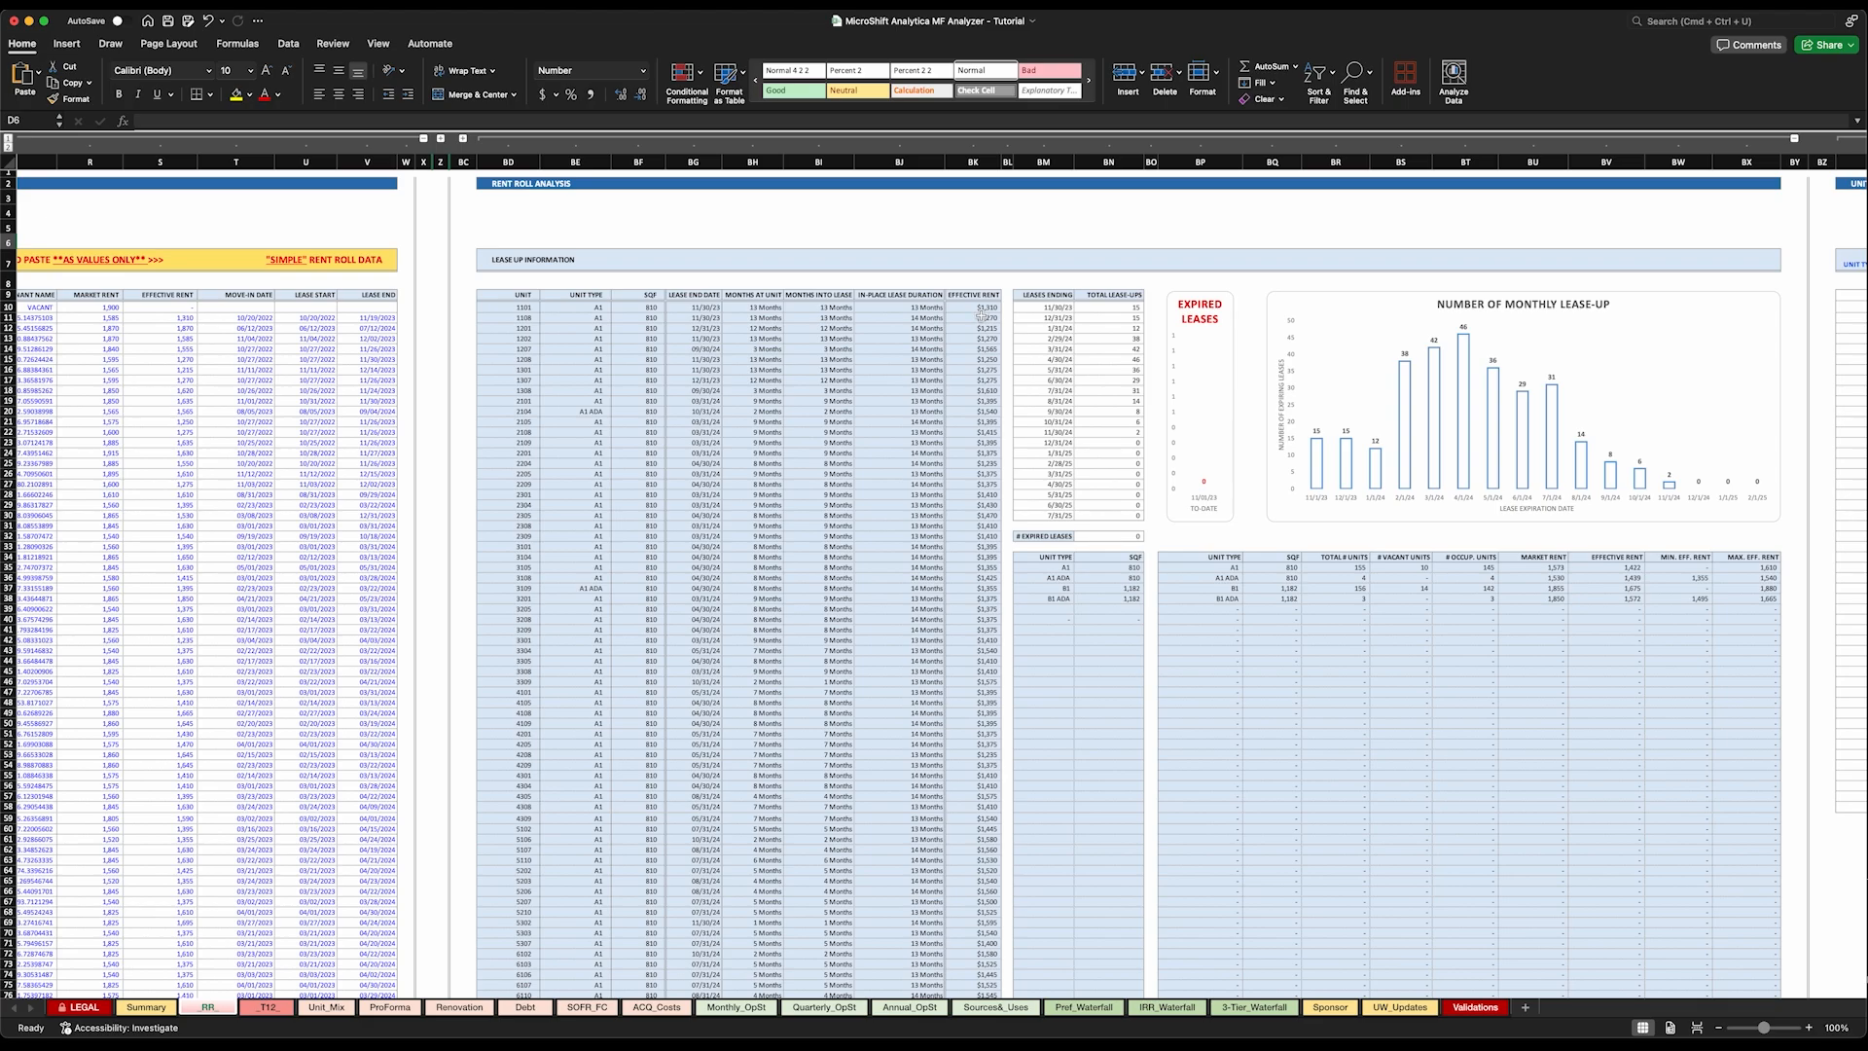
pyautogui.hscroll(-15, 981, 316)
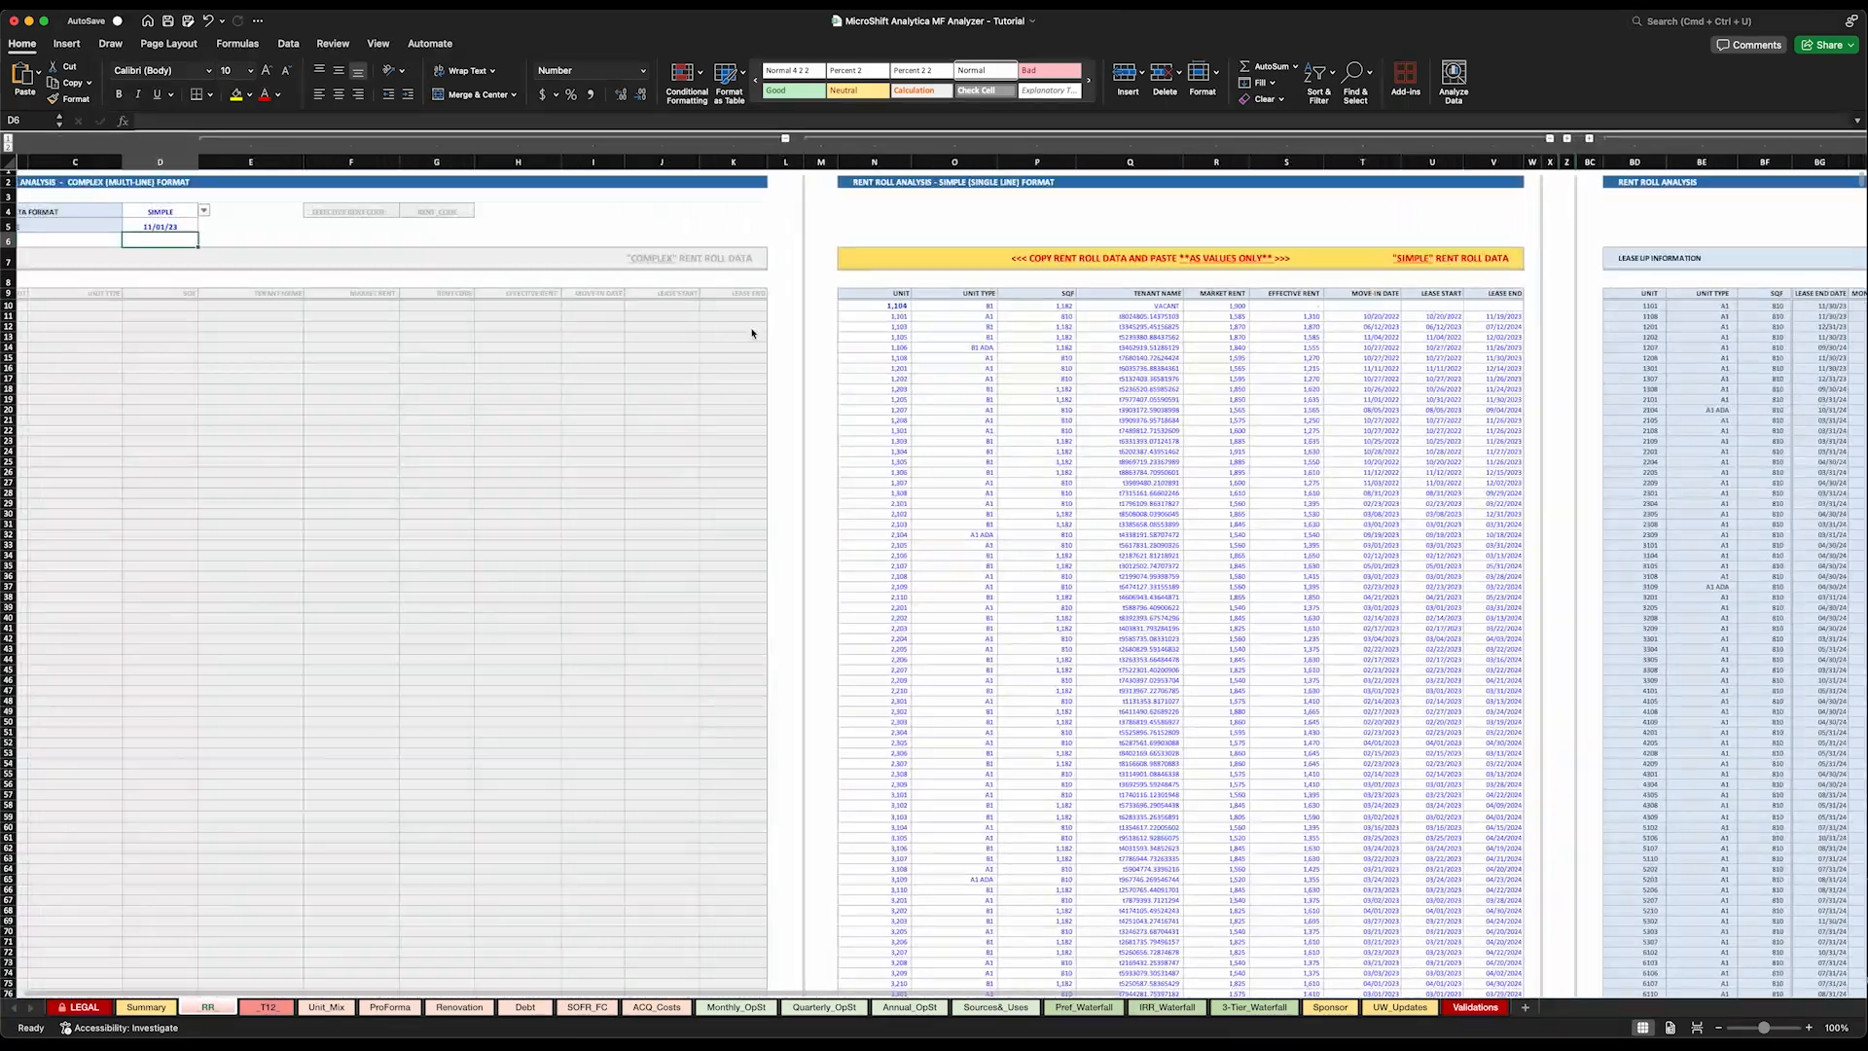
pyautogui.hscroll(15, 998, 350)
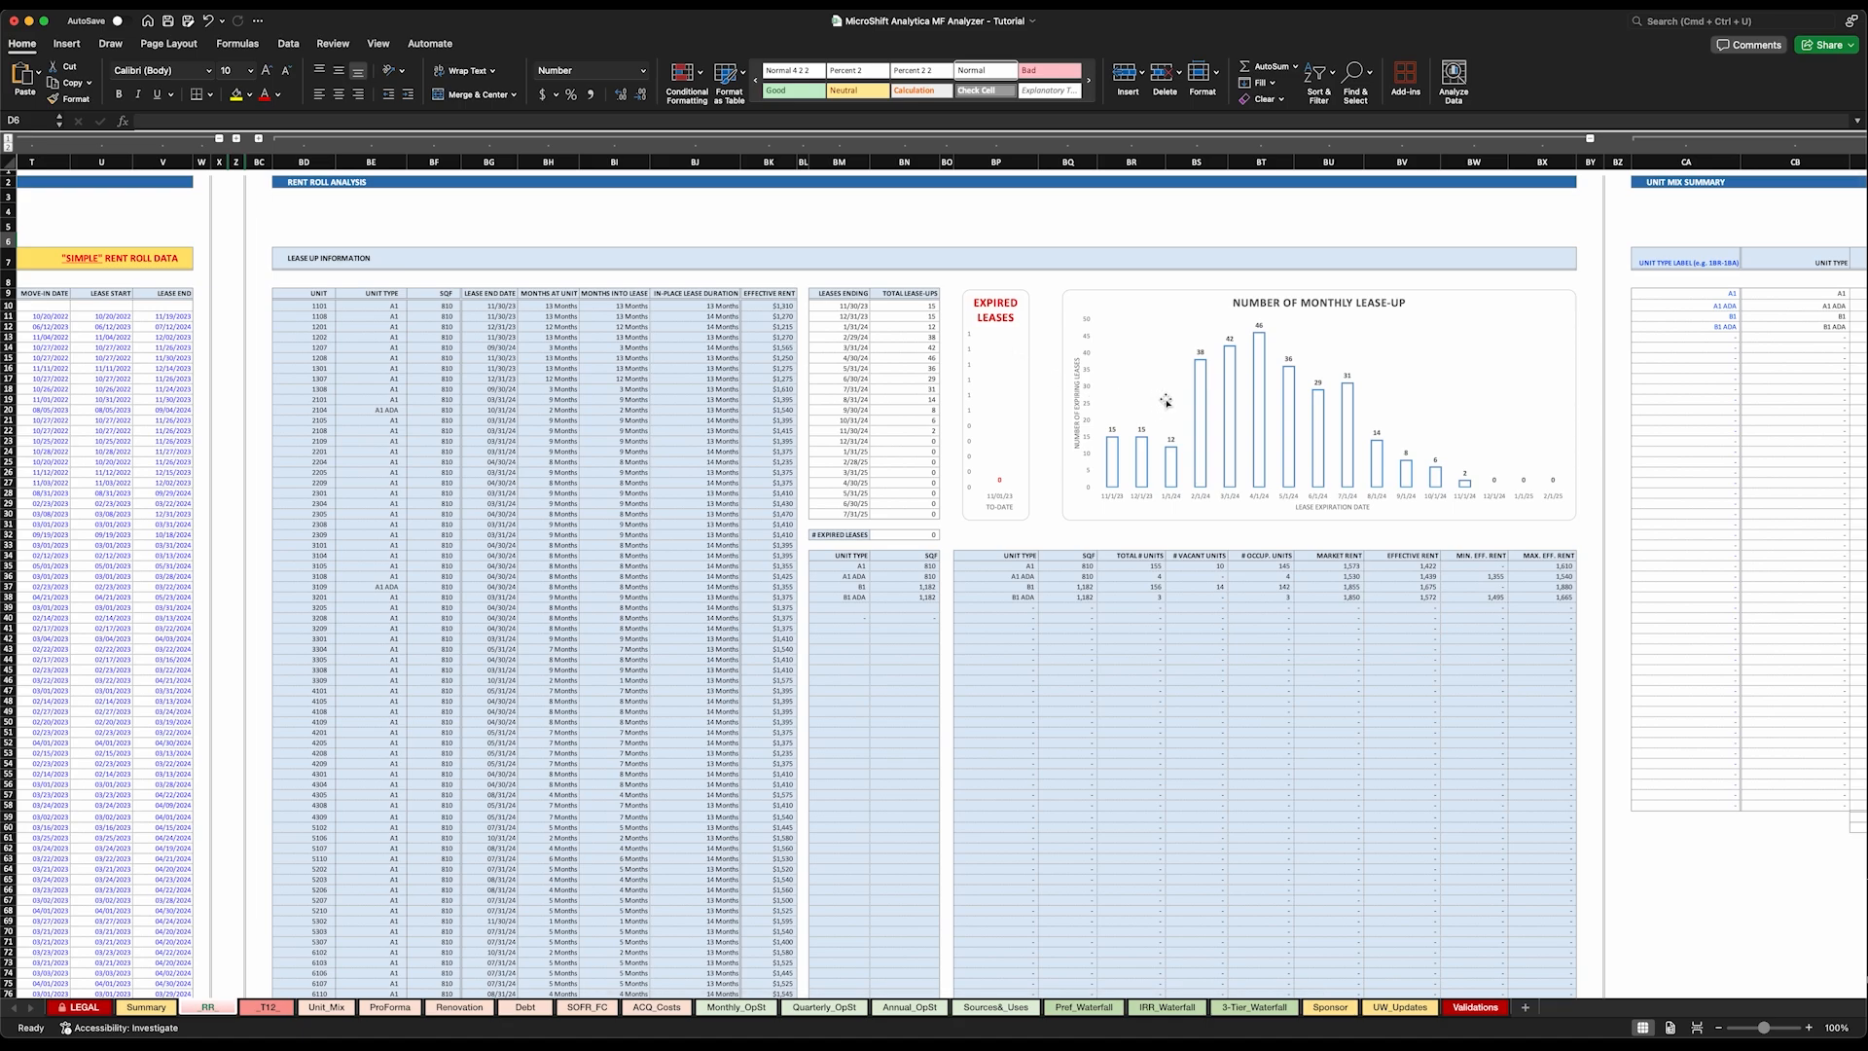
pyautogui.hscroll(2, 1165, 401)
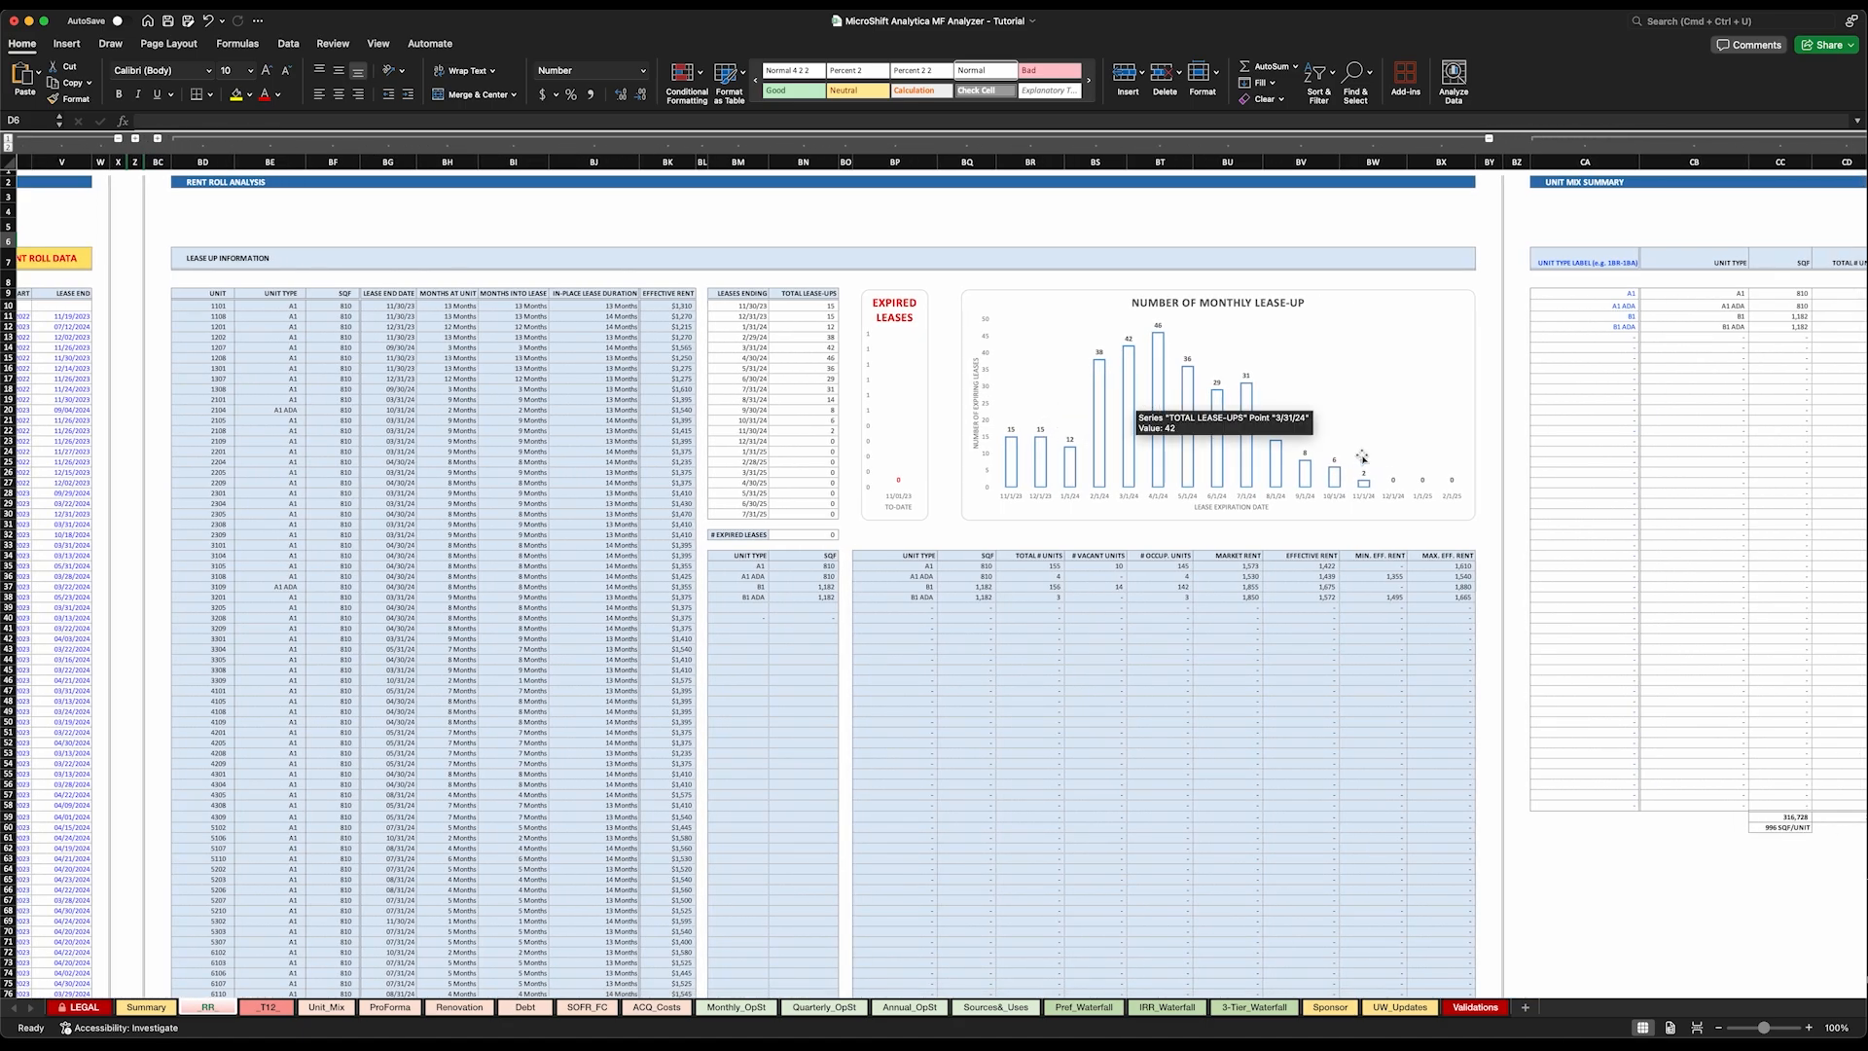
pyautogui.hscroll(10, 1362, 457)
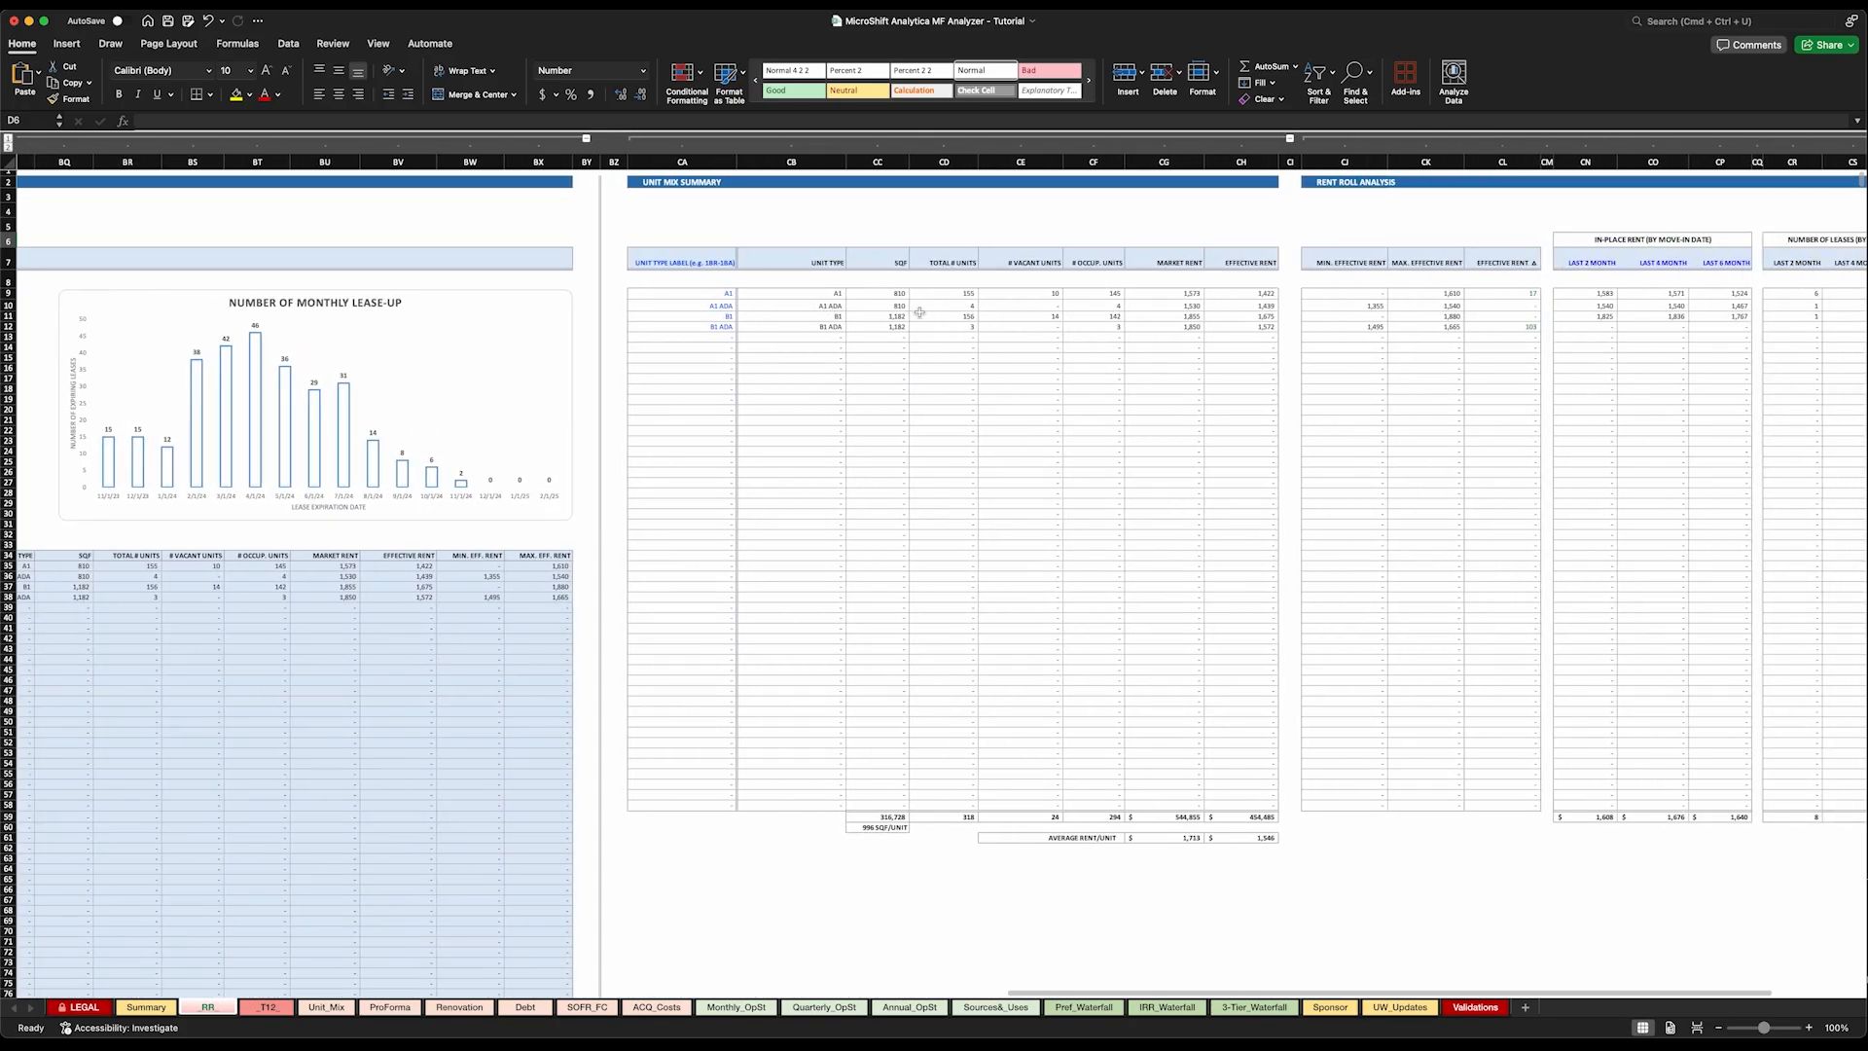
pyautogui.hscroll(4, 919, 312)
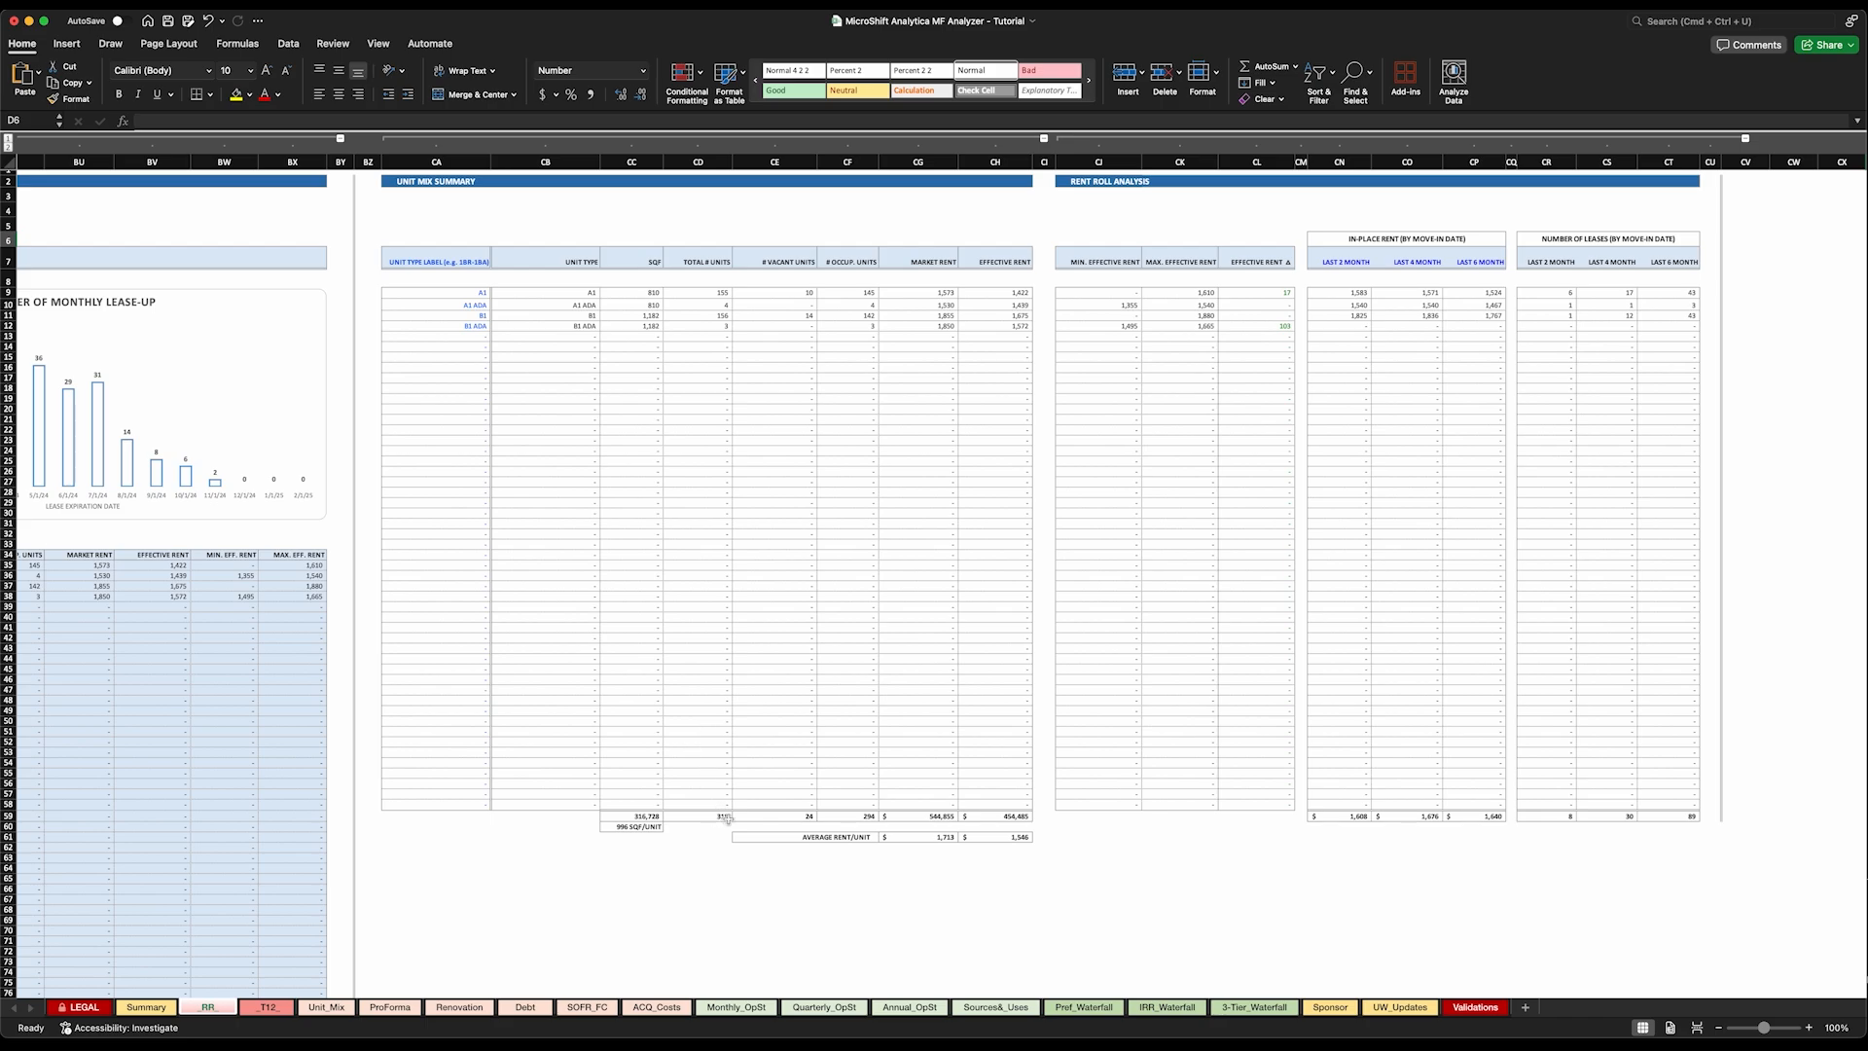
pyautogui.click(793, 820)
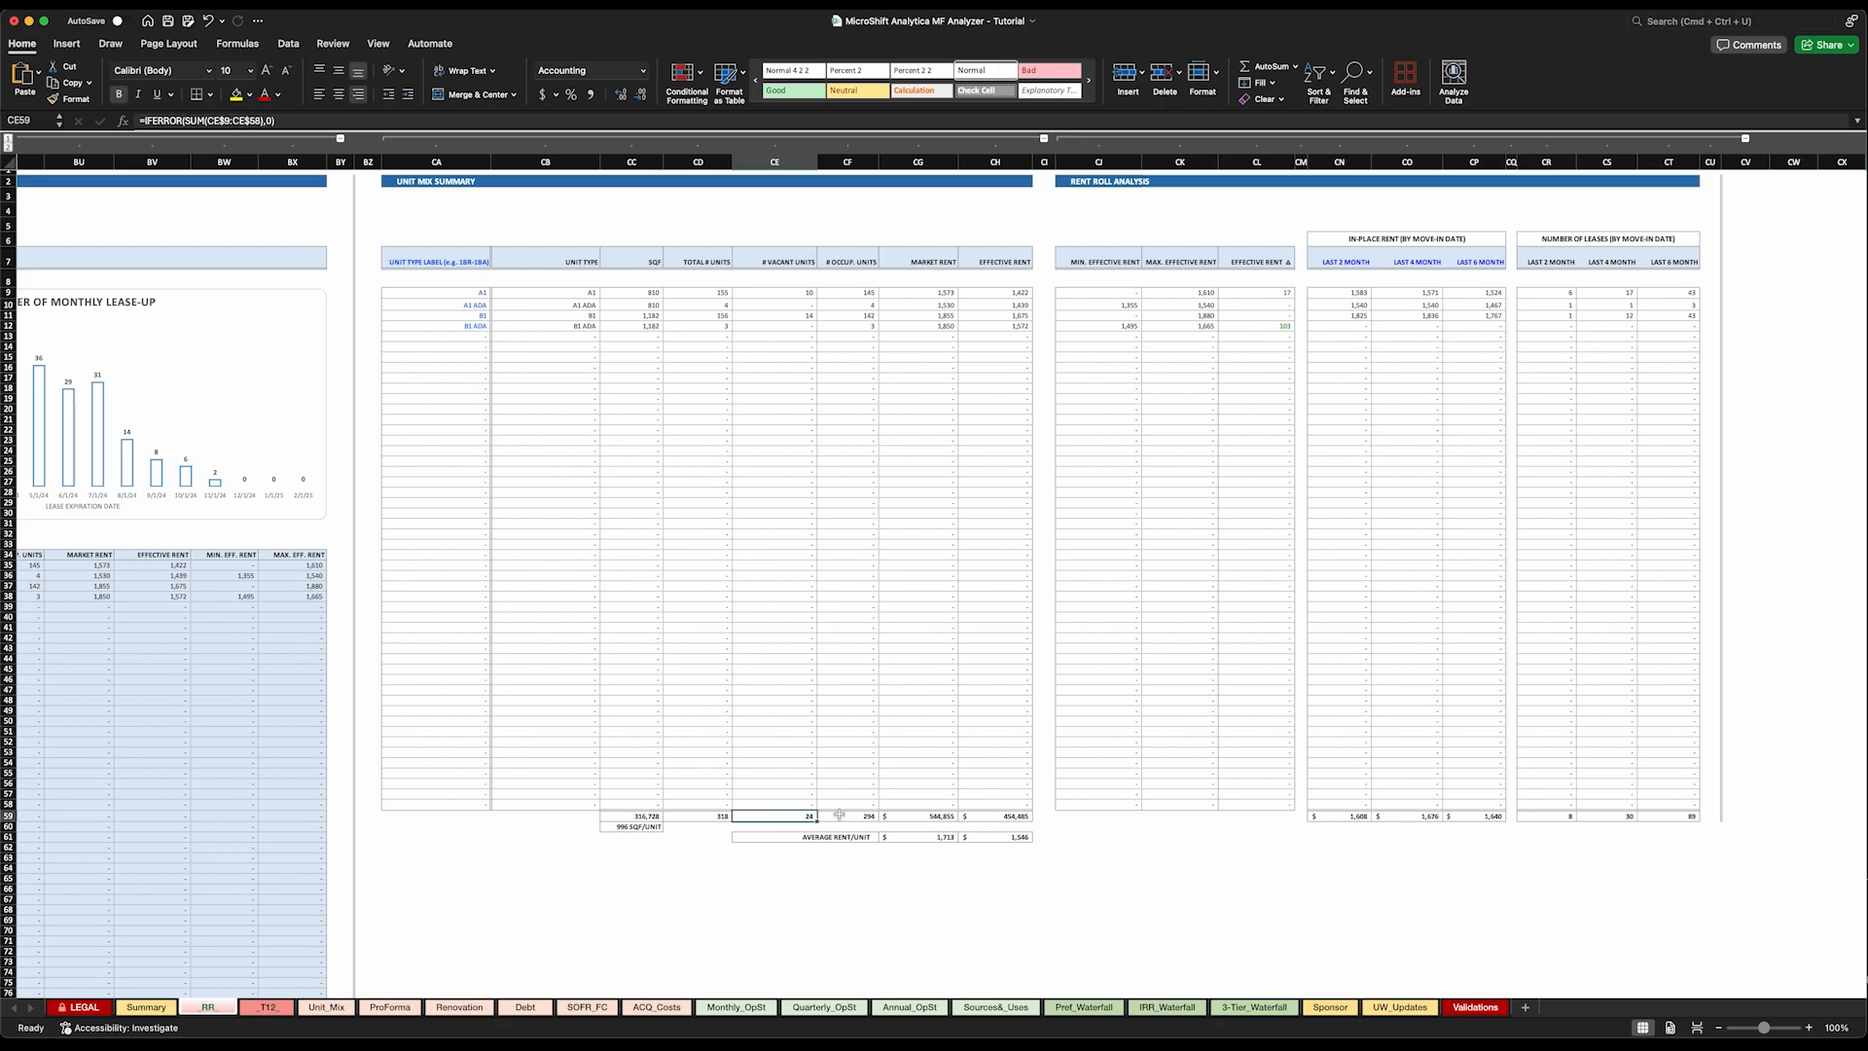
pyautogui.click(863, 816)
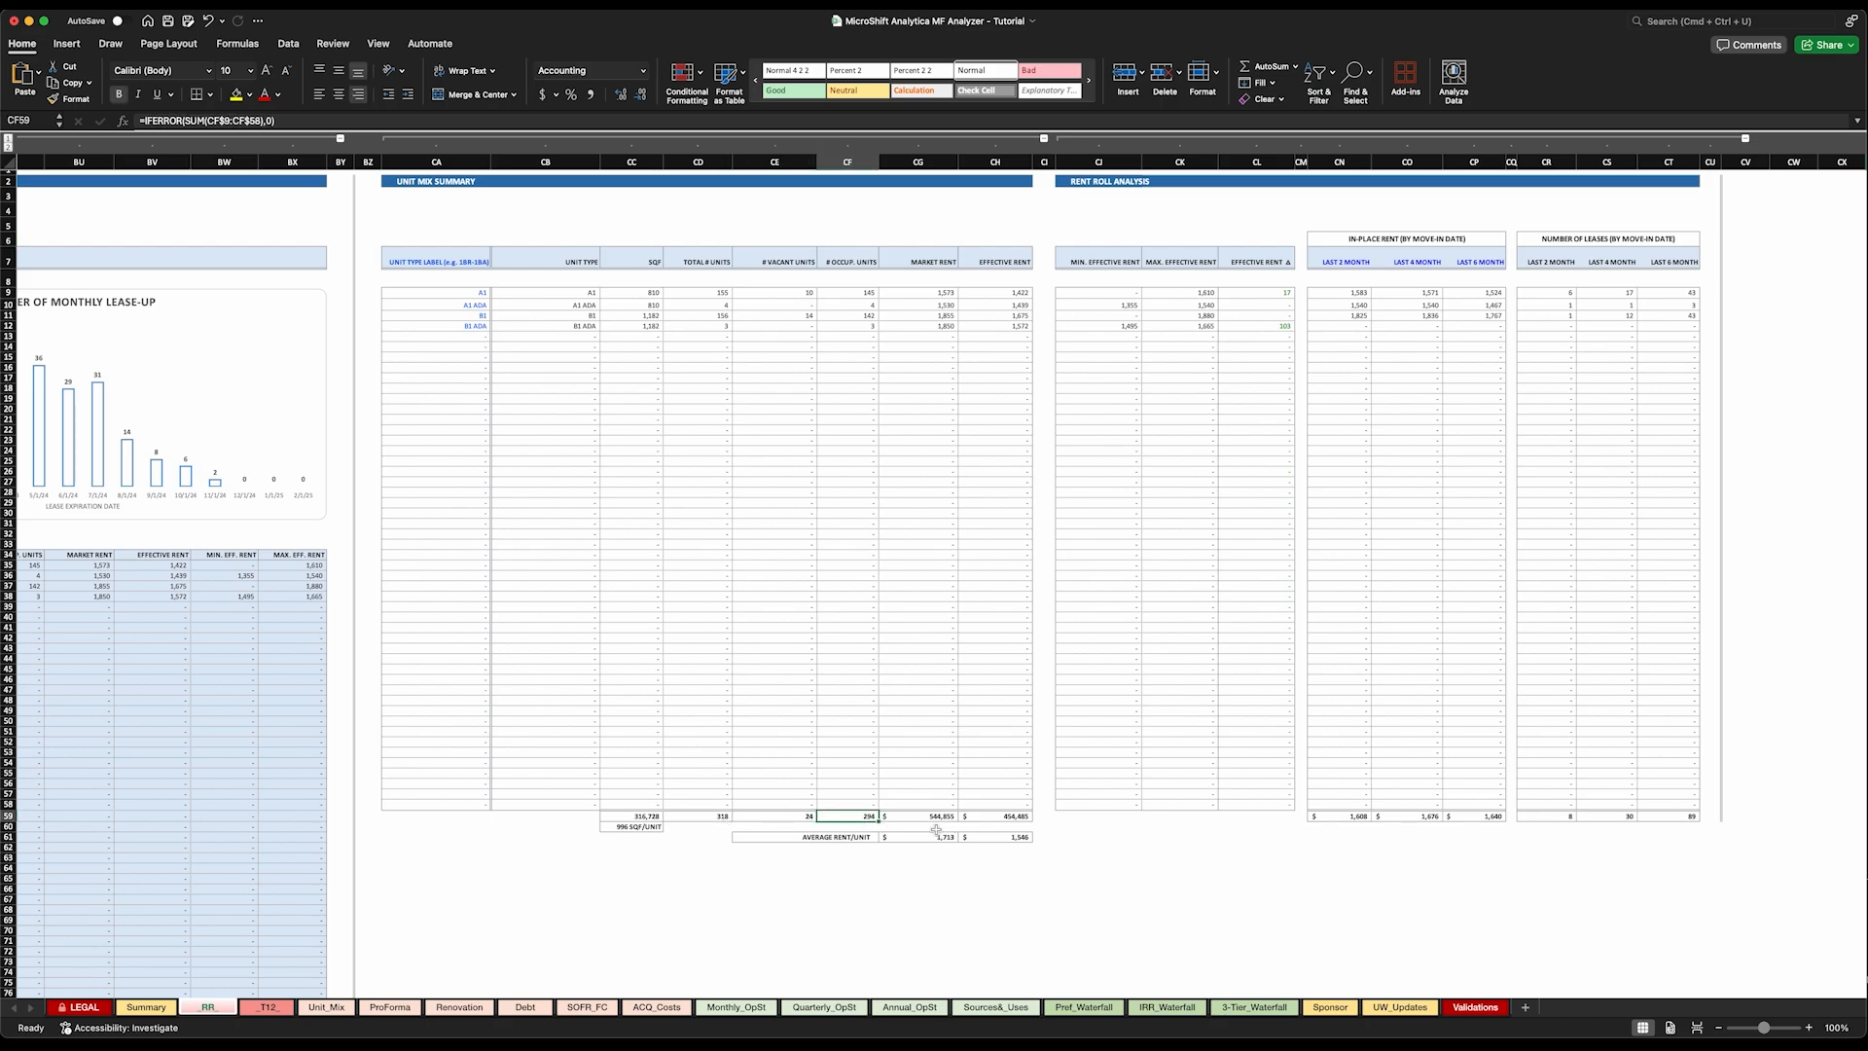
pyautogui.click(927, 816)
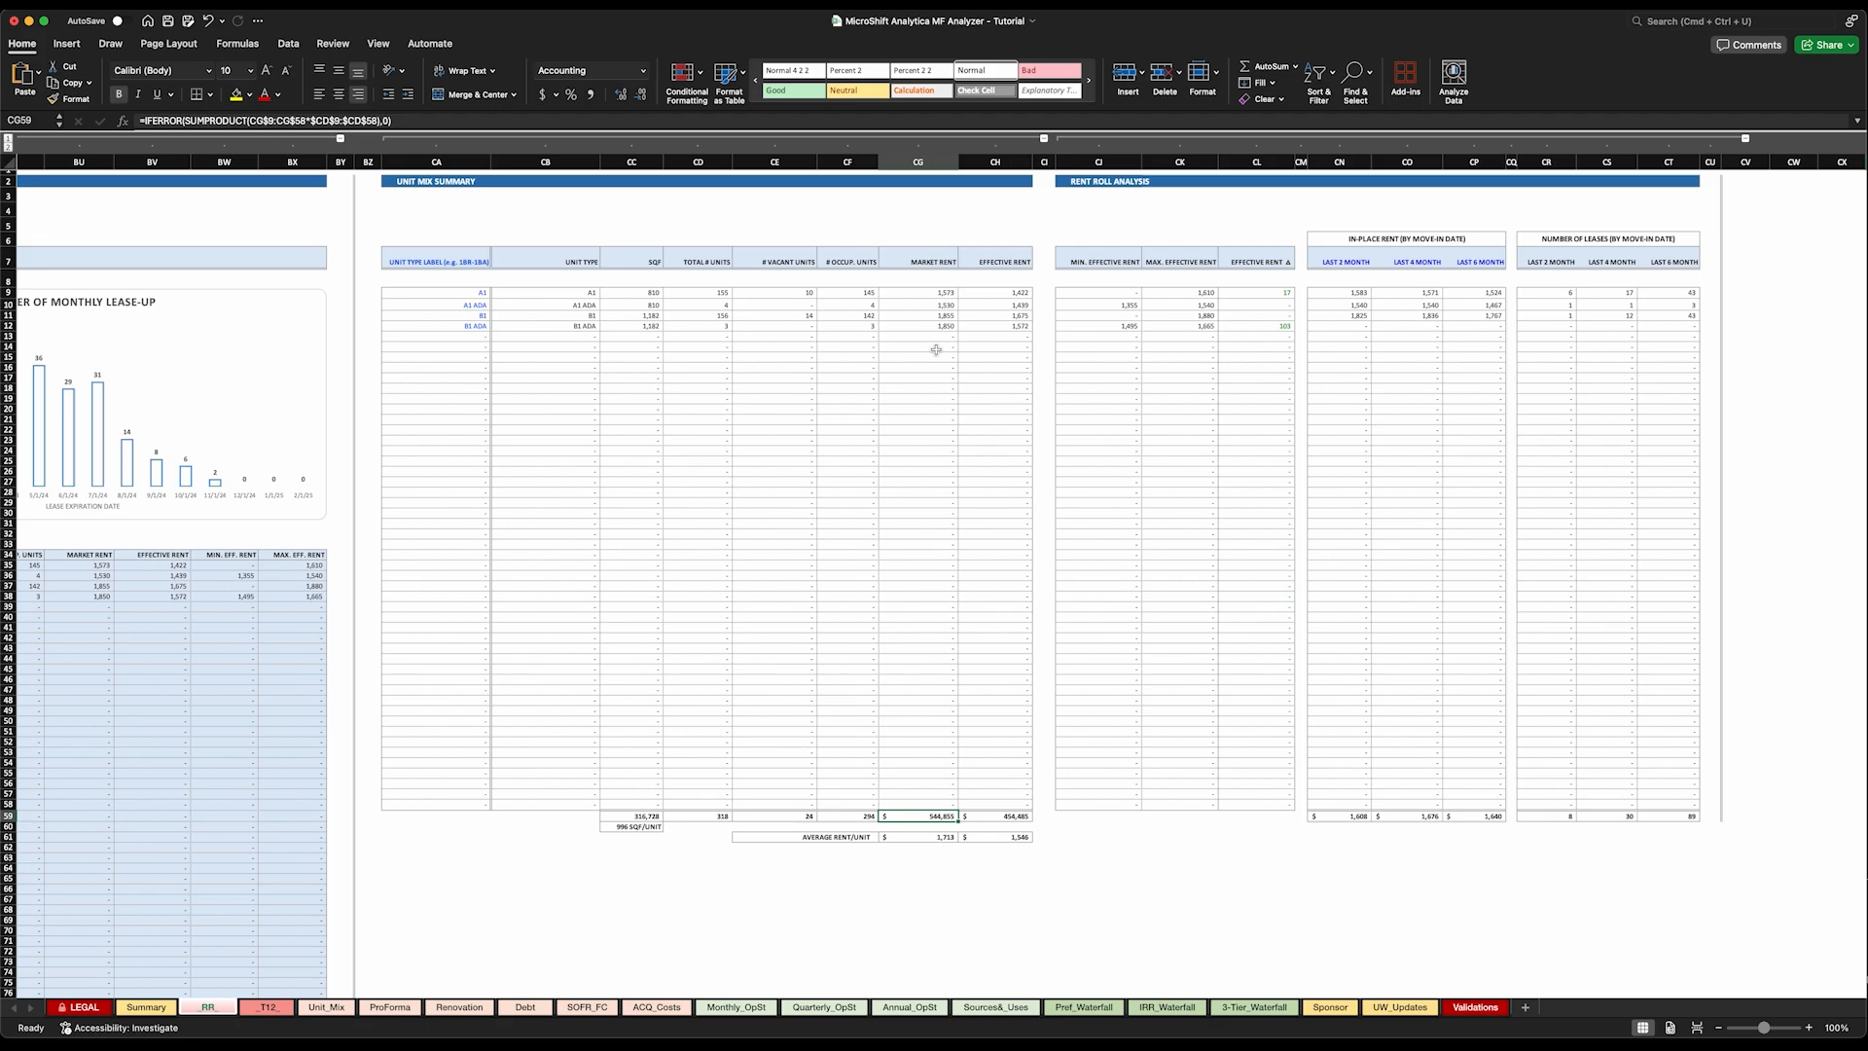
pyautogui.click(996, 817)
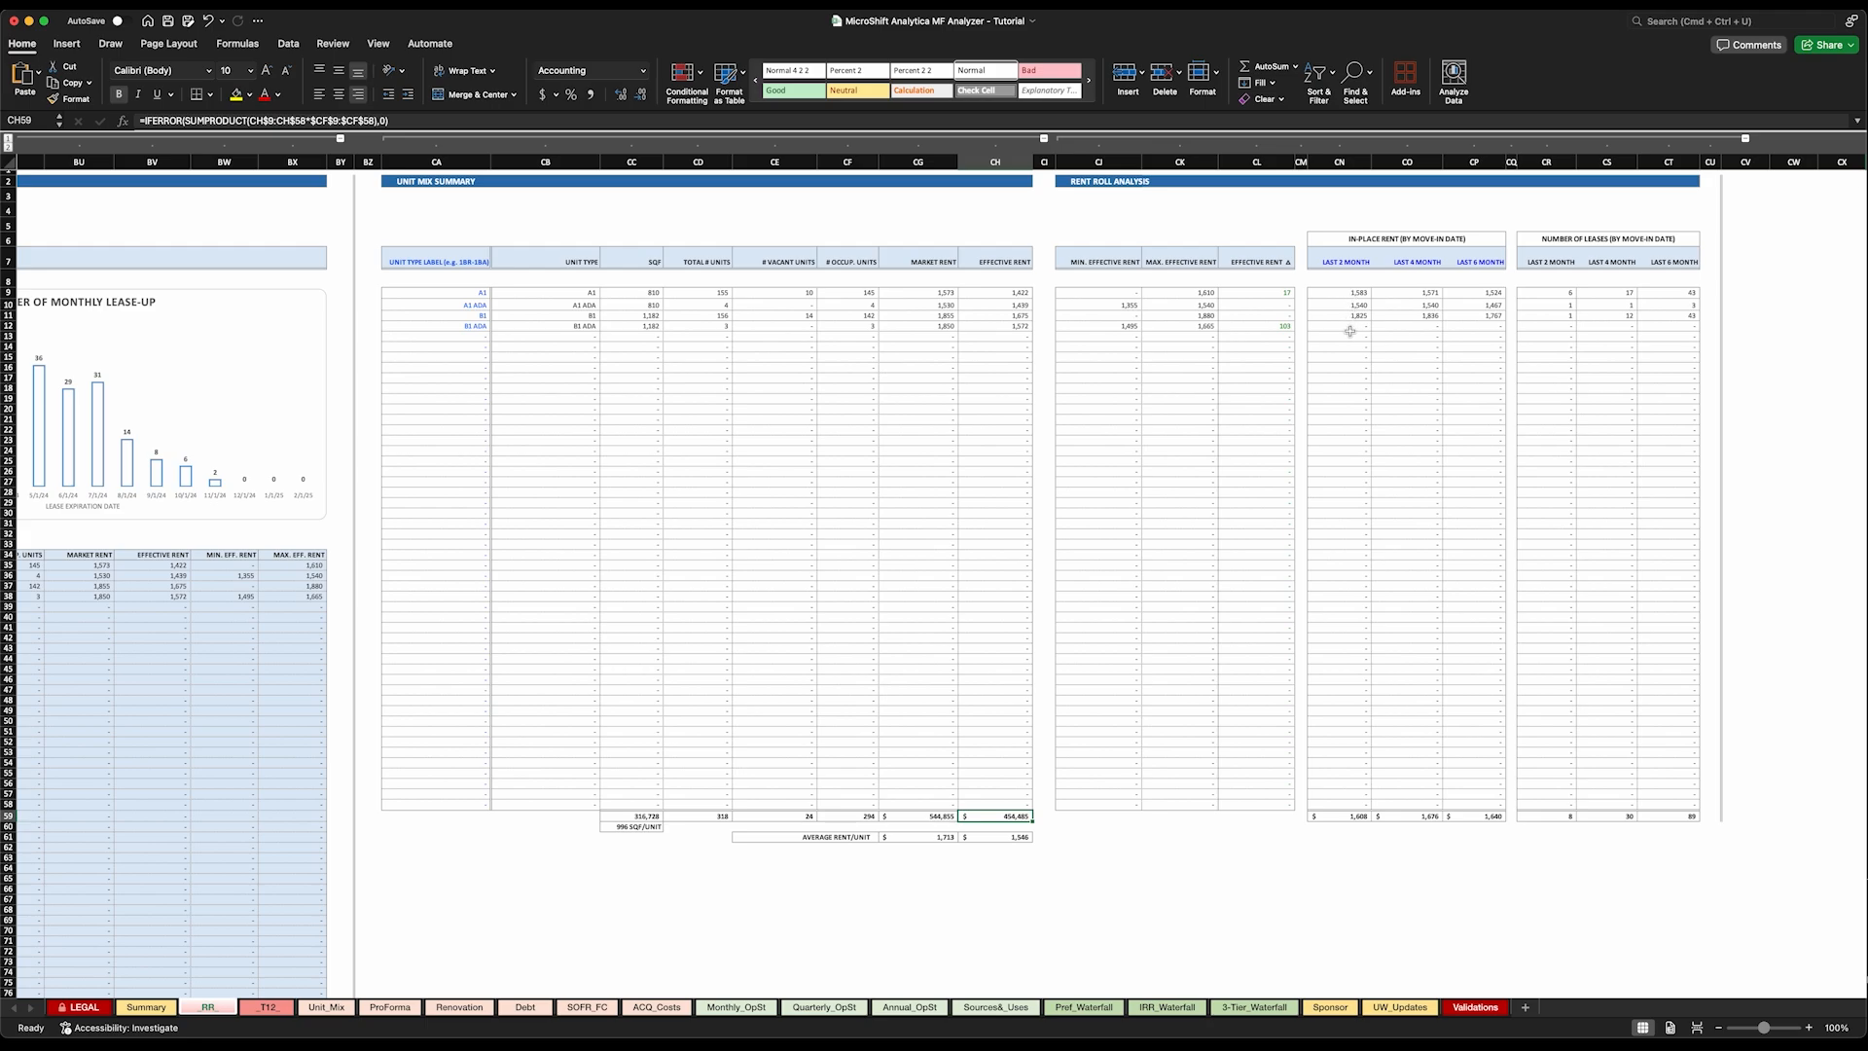
# Set the first two In-Place Rent (by Move-In Date) periods to the last 1 month and last 3 months.
pyautogui.click(1350, 263)
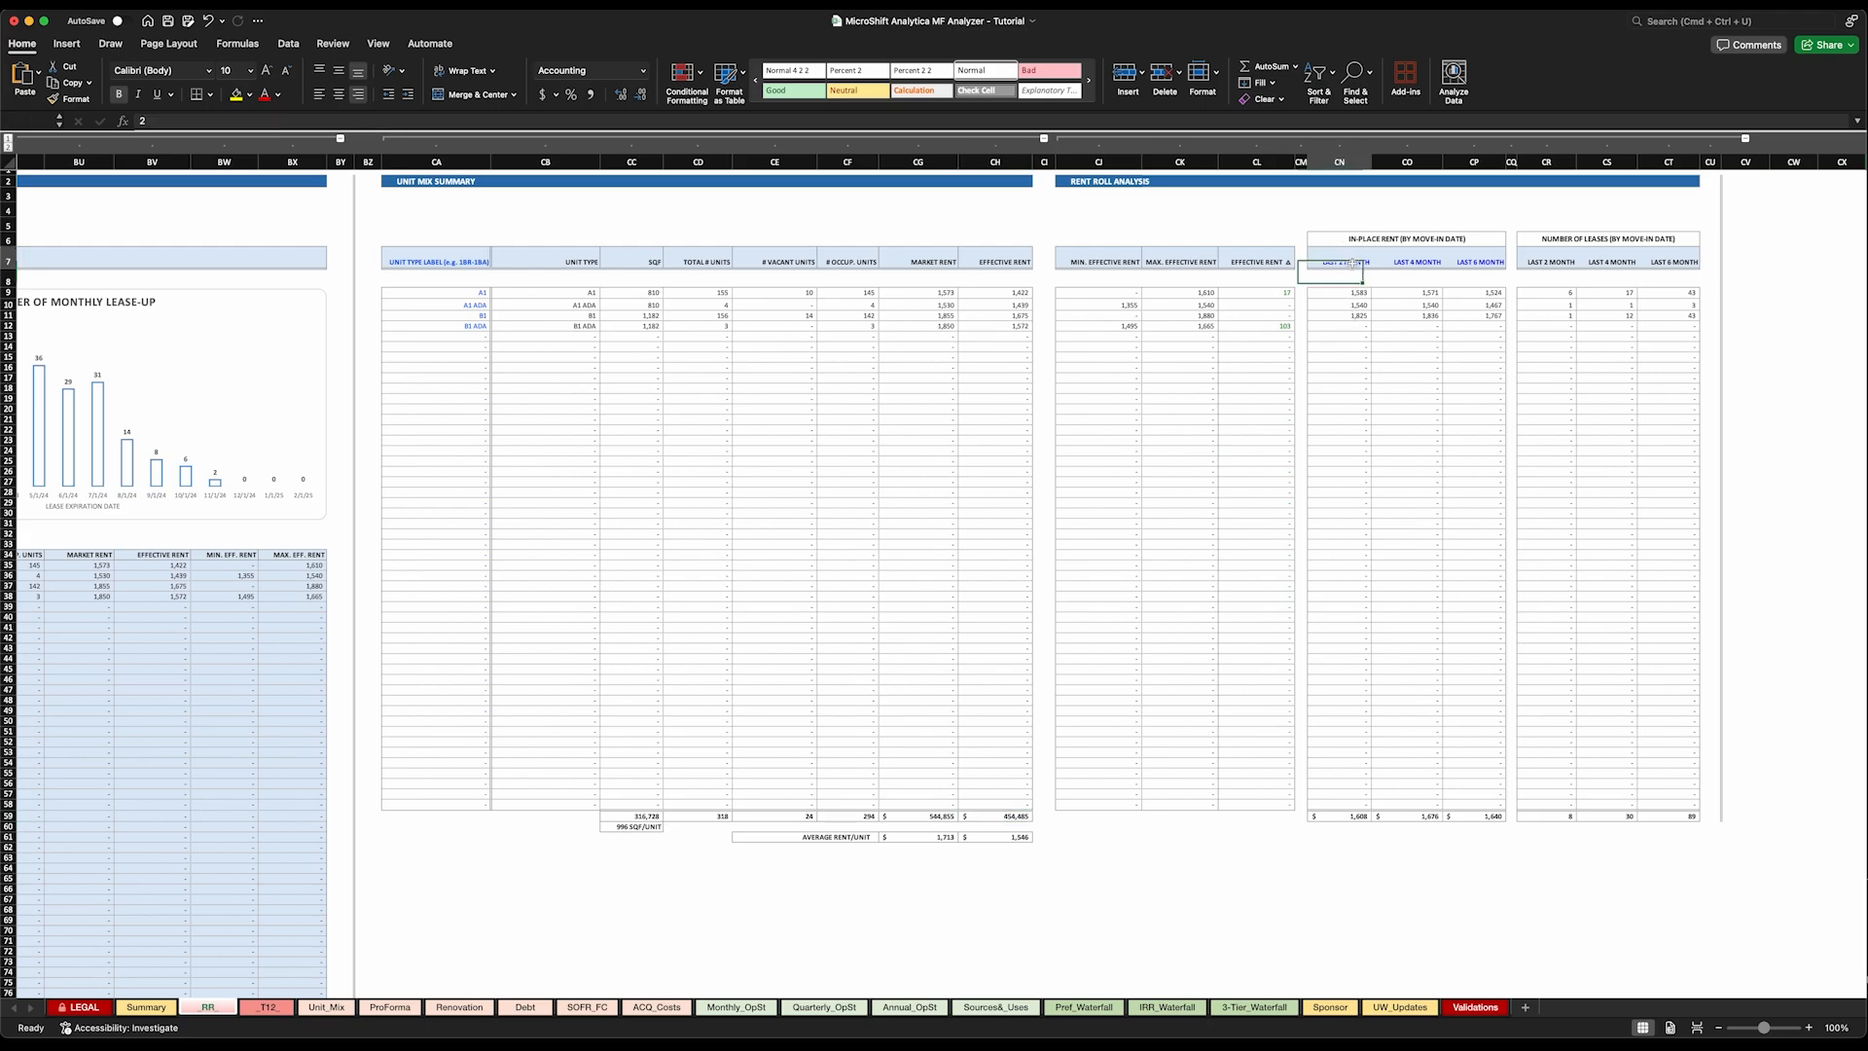
pyautogui.write('1')
pyautogui.press('Return')
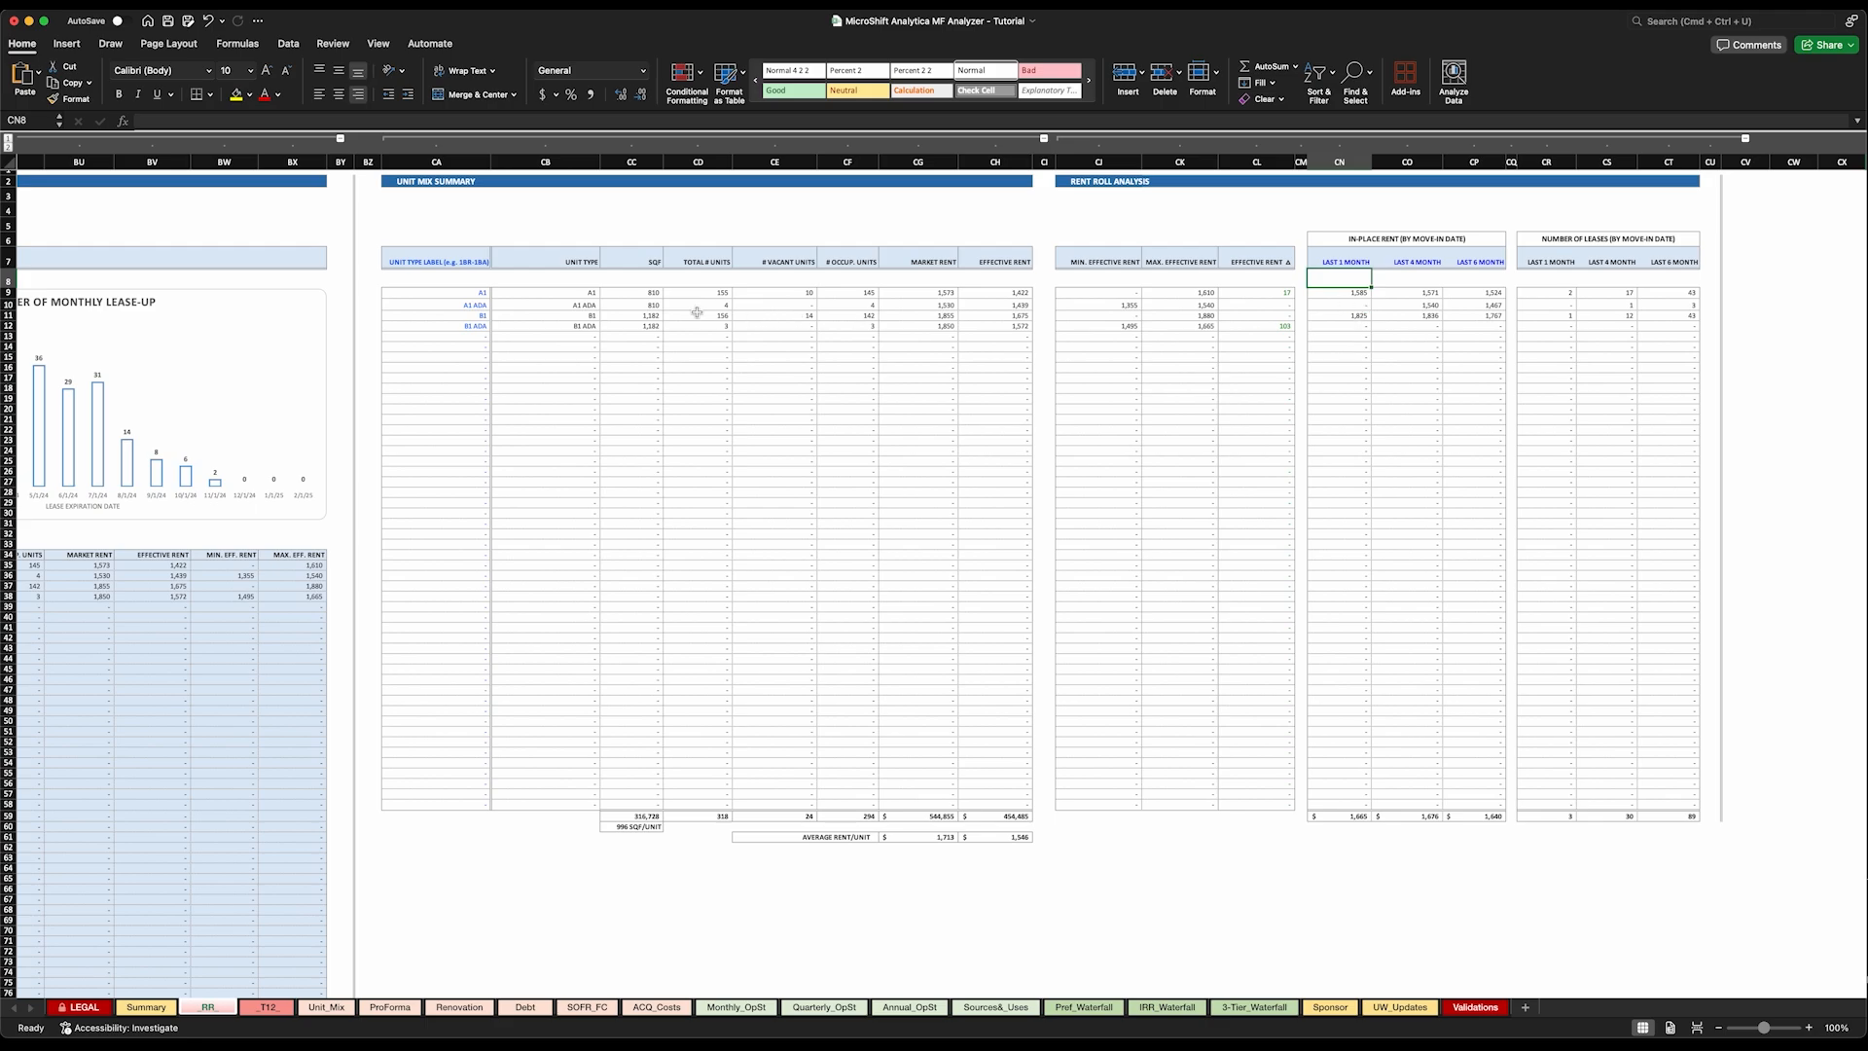
pyautogui.click(1413, 263)
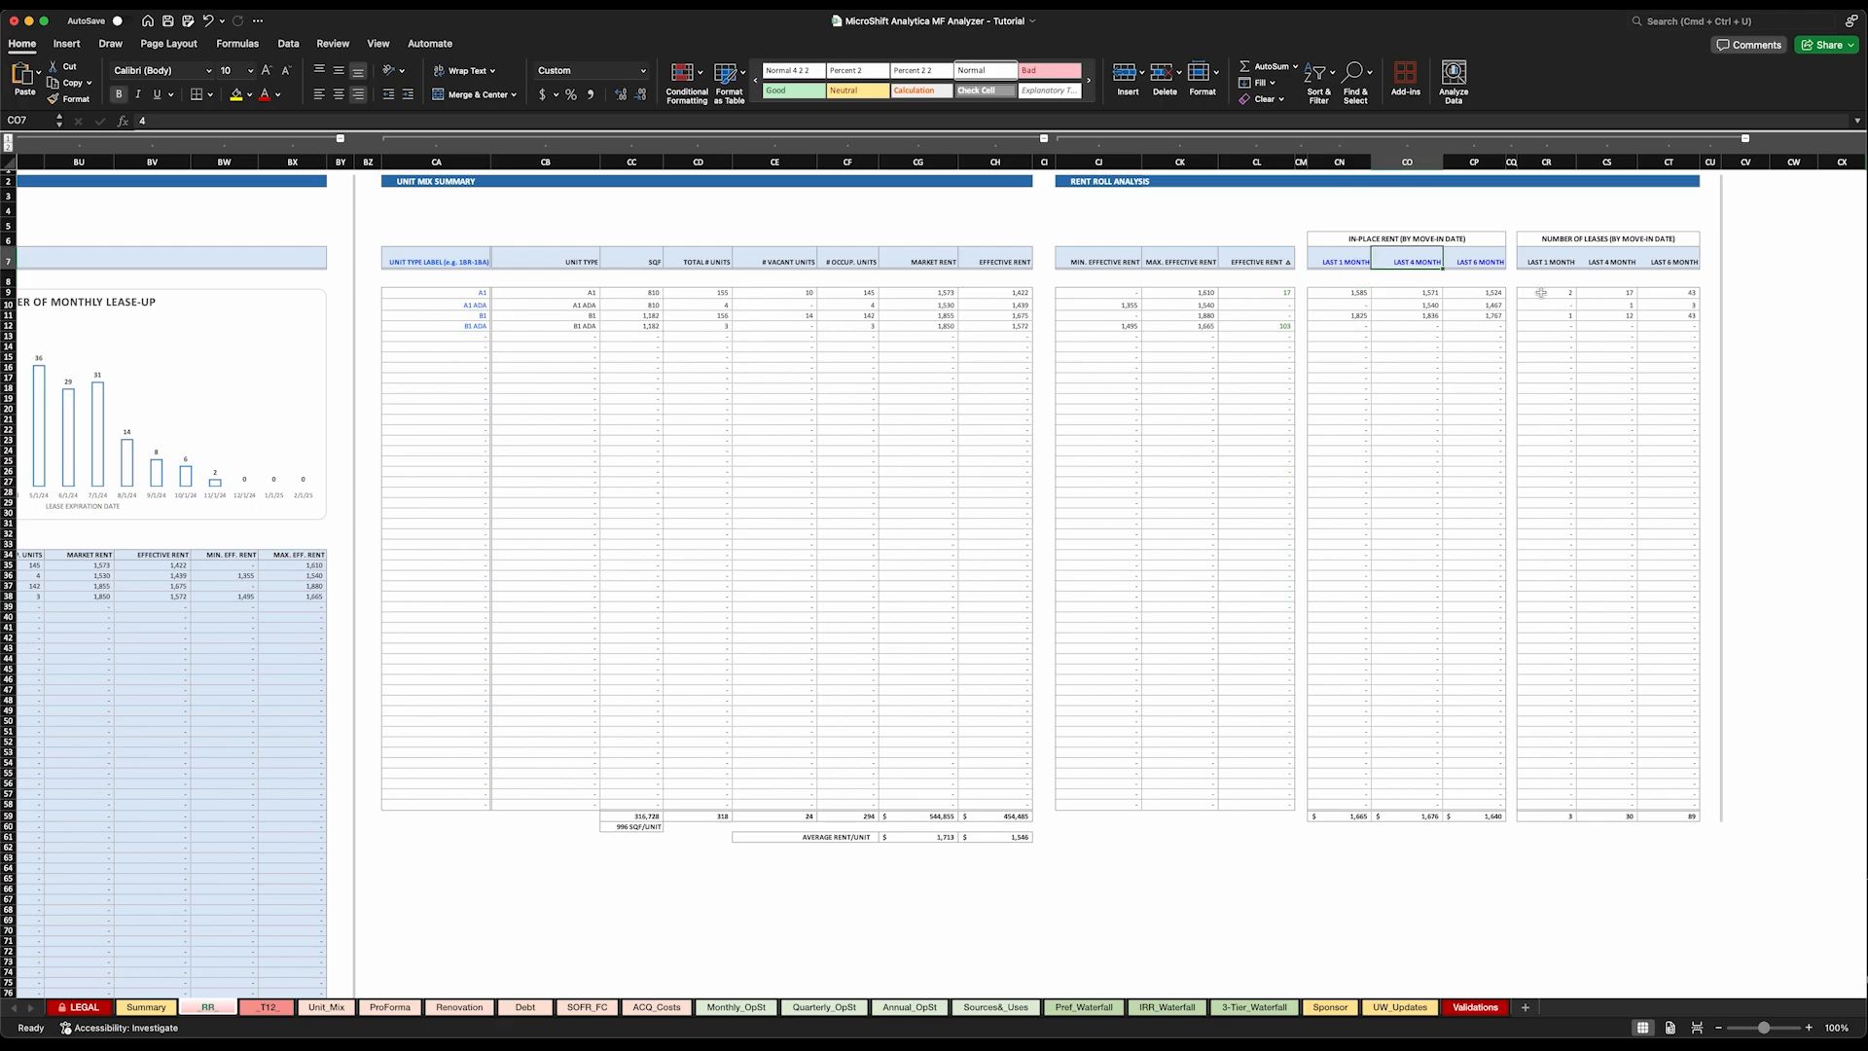
pyautogui.write('3')
pyautogui.press('Return')
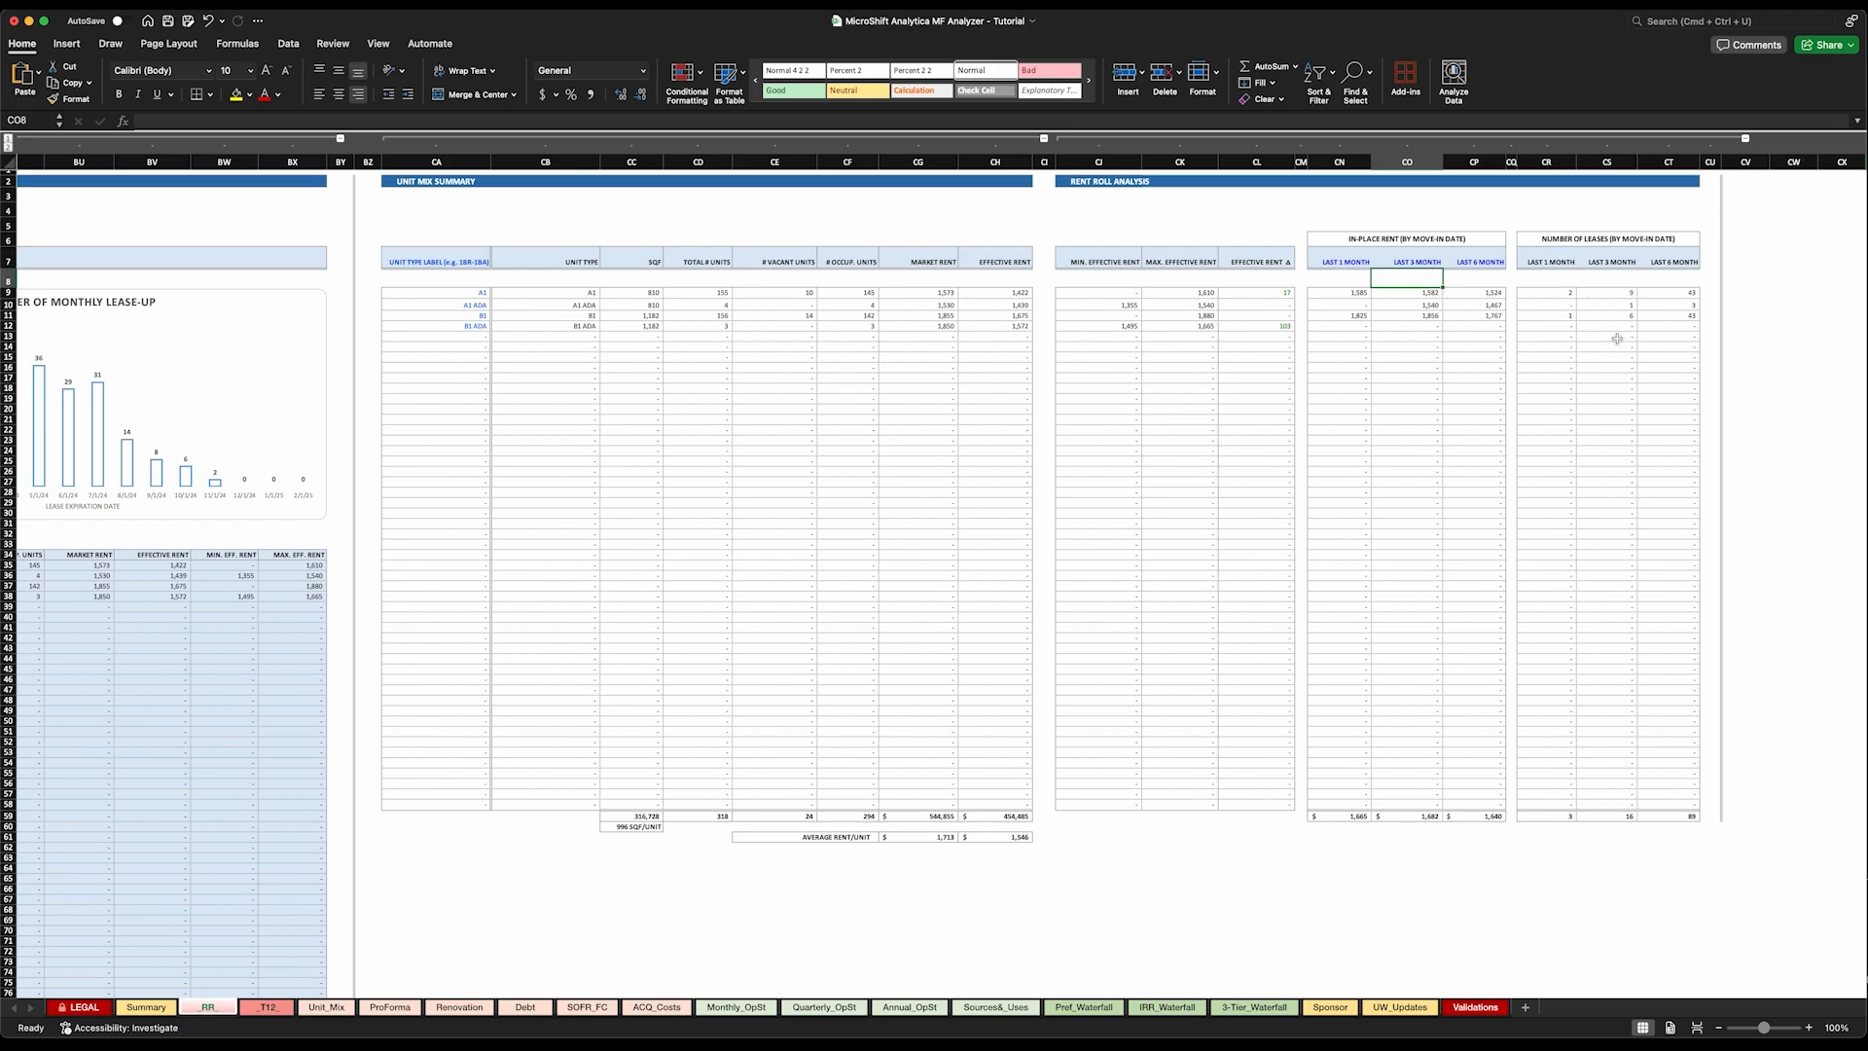
pyautogui.hscroll(-20, 1612, 343)
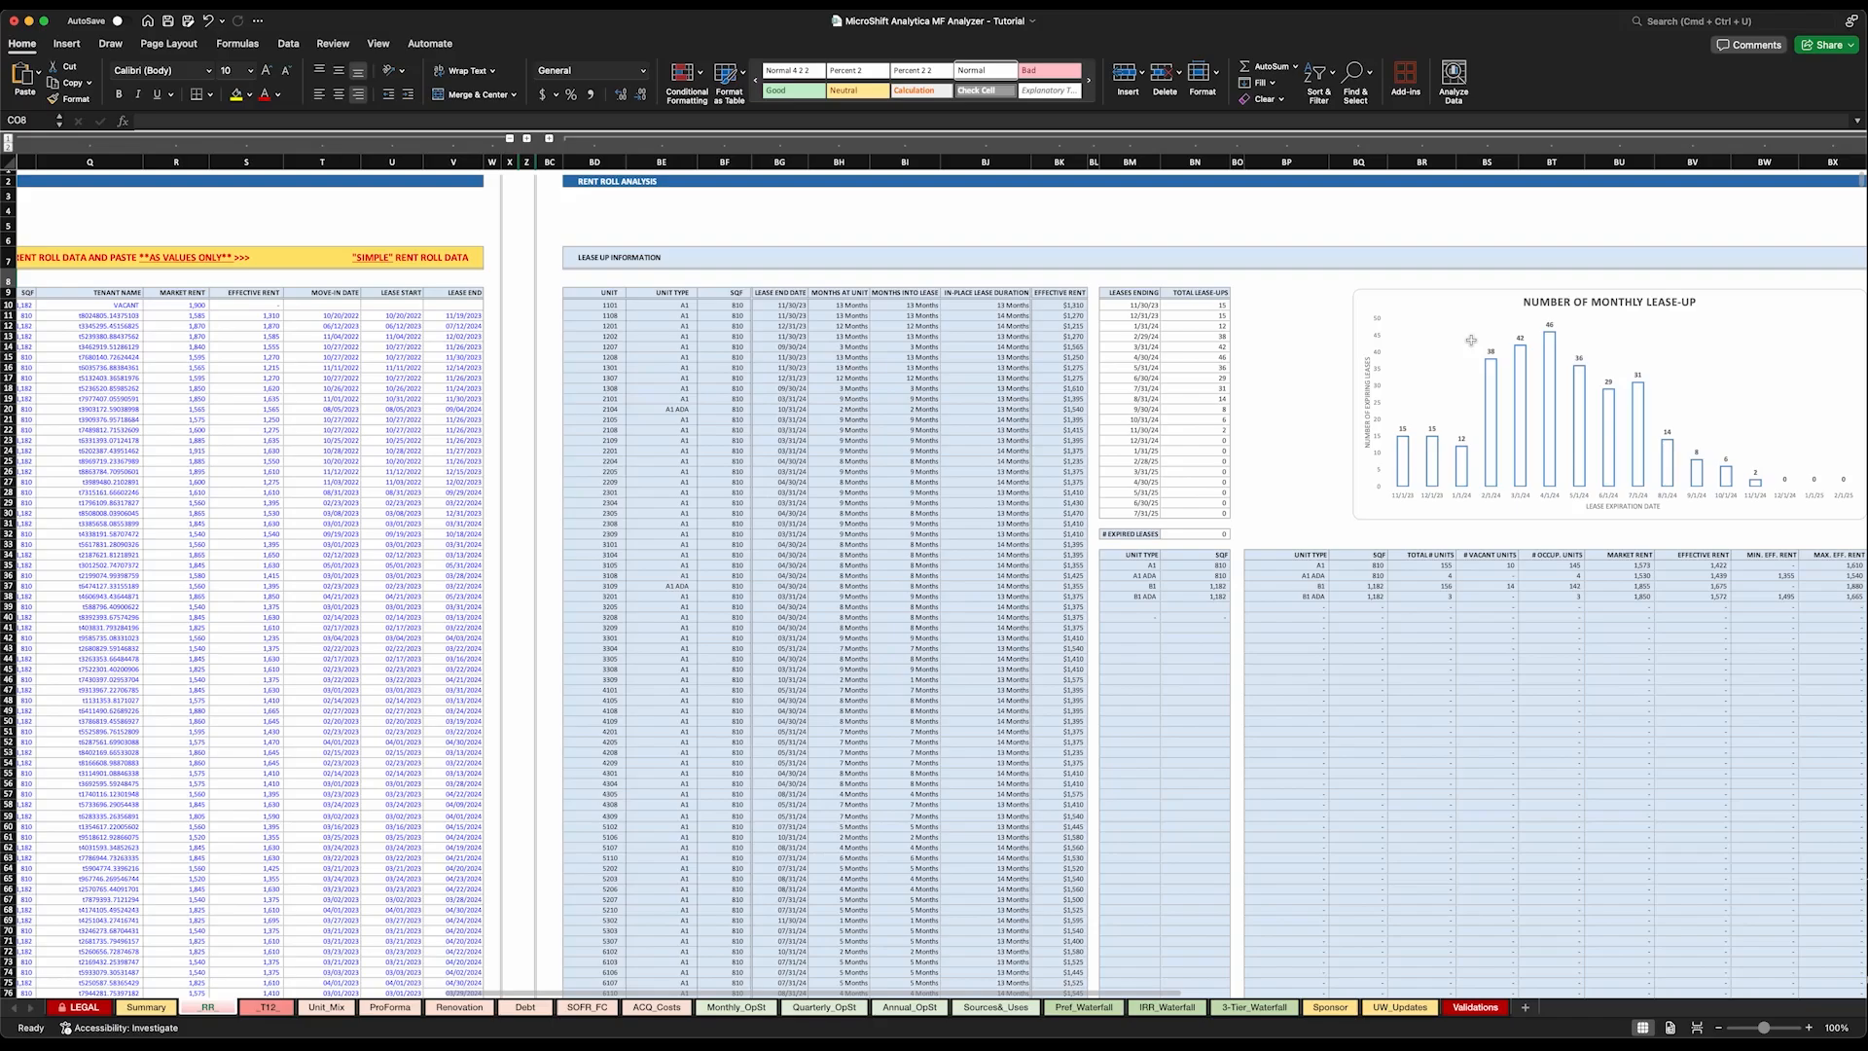
pyautogui.hscroll(-10, 1472, 339)
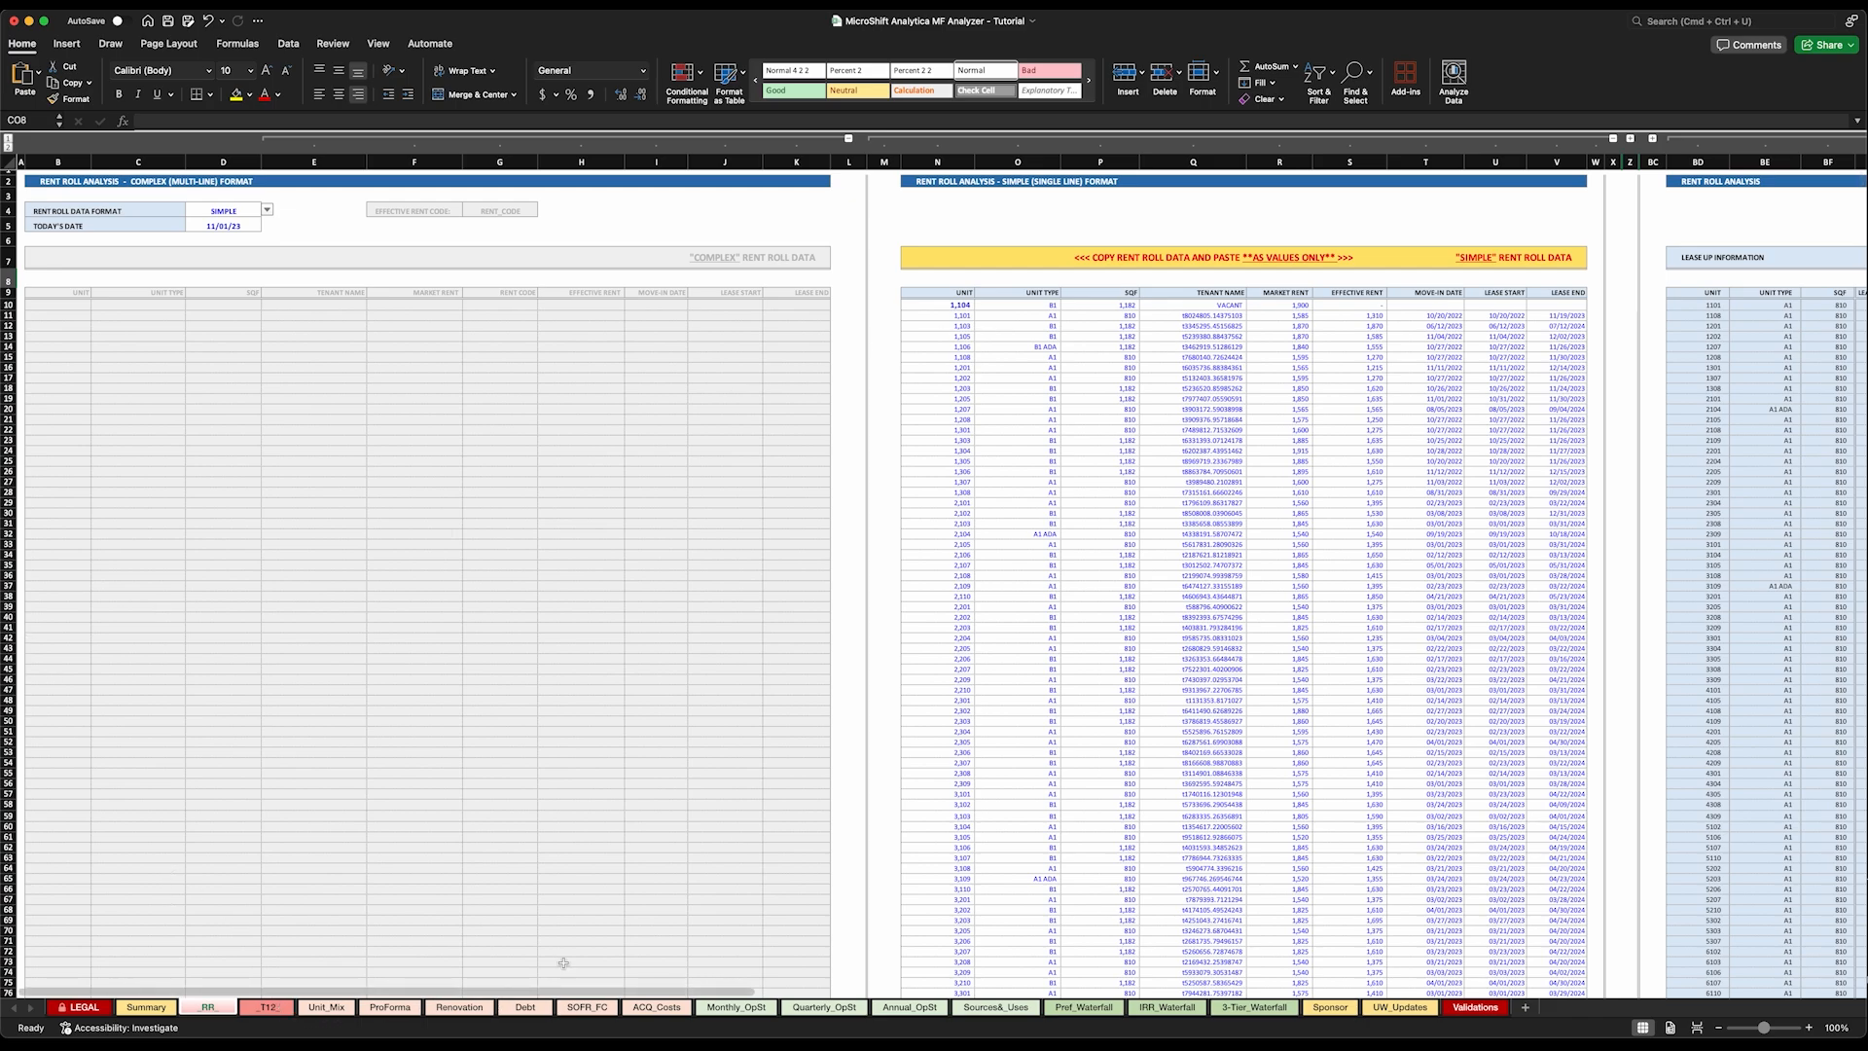
pyautogui.scroll(1, 1048, 373)
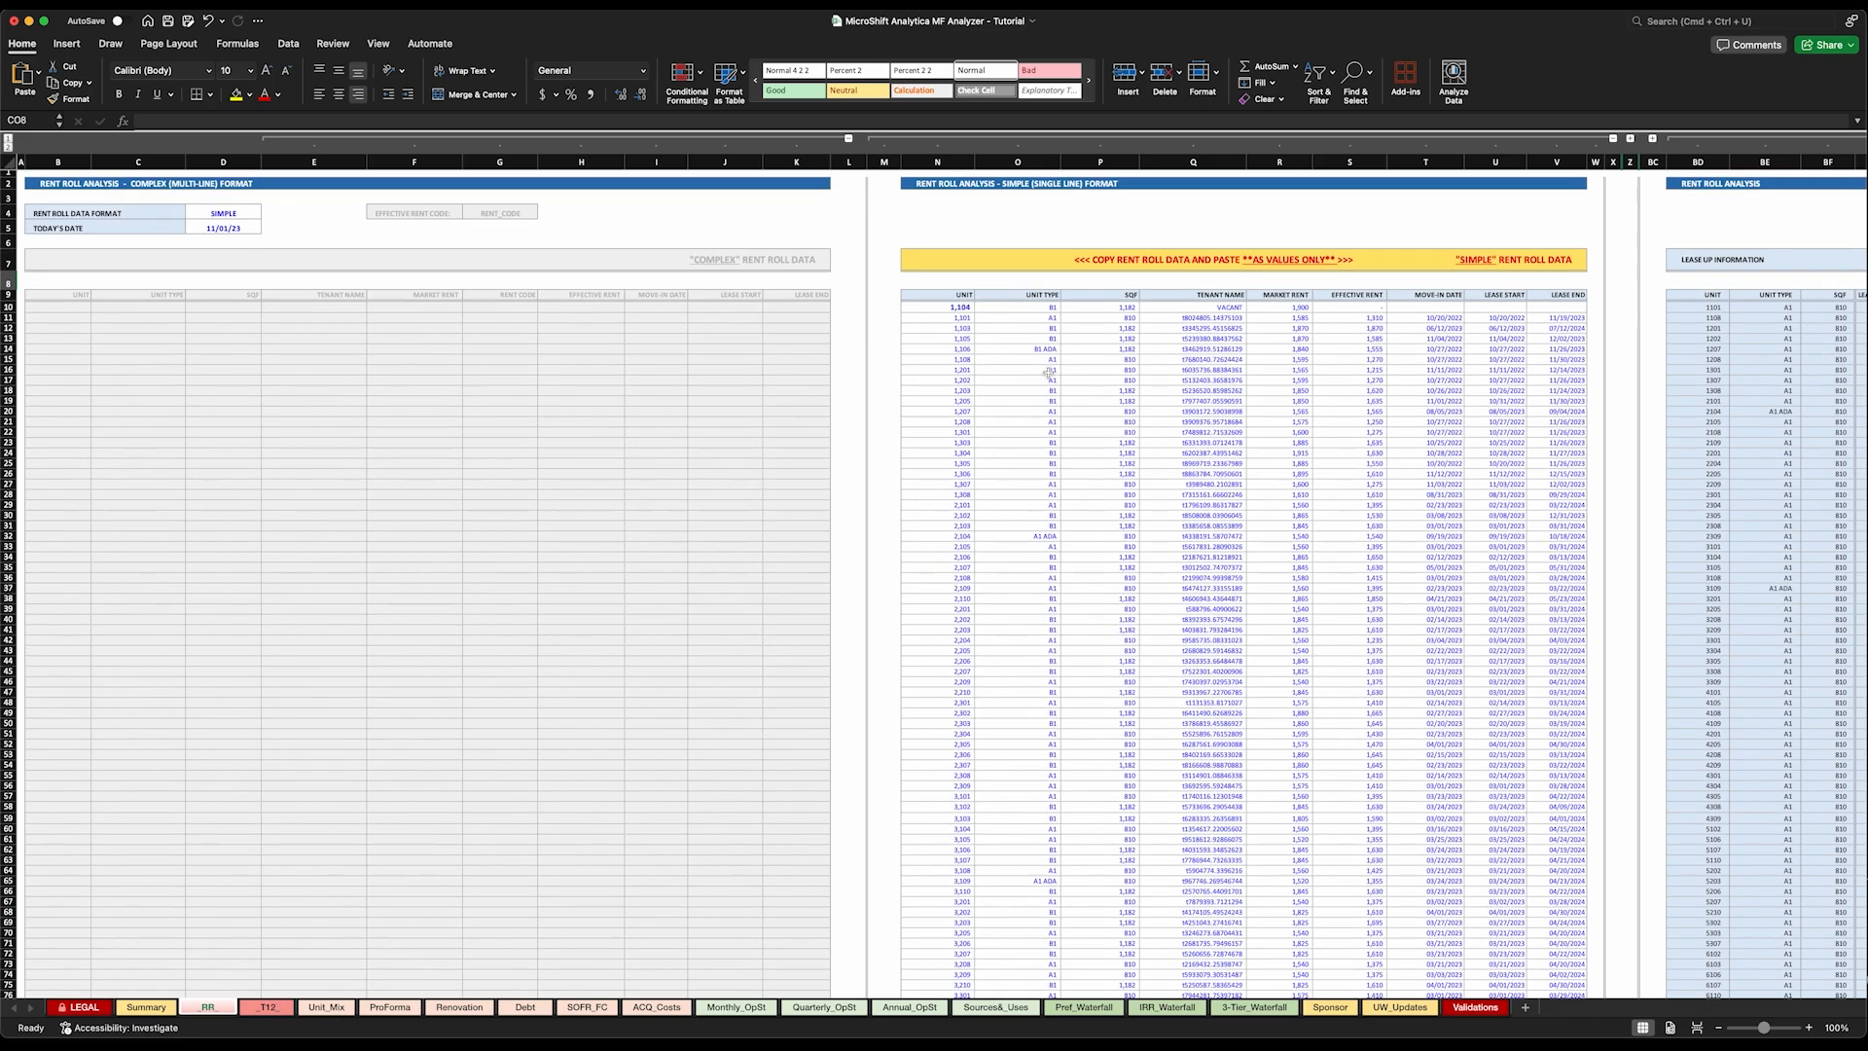